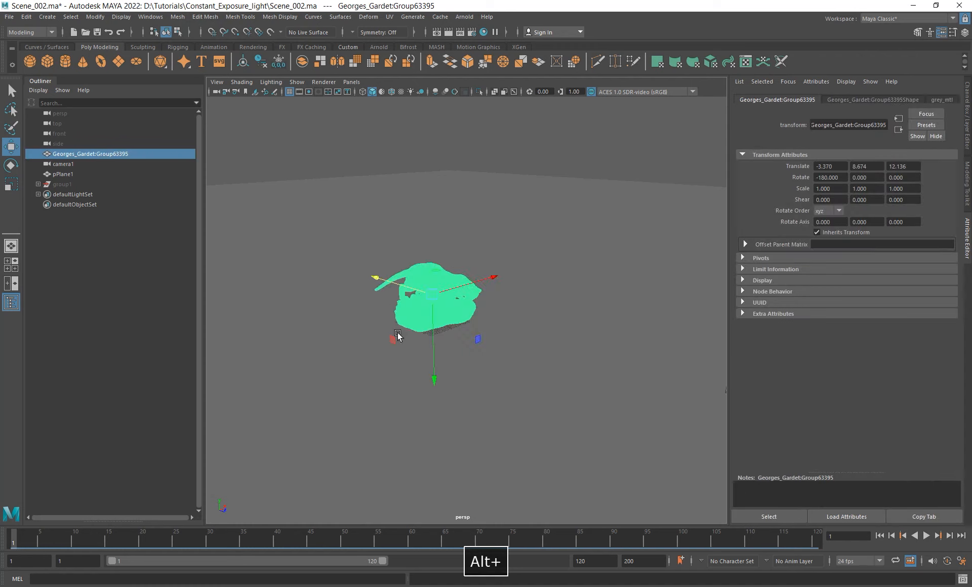
Examine the animal statue, the ground plane and the render camera in the scene from several angles.
click(427, 170)
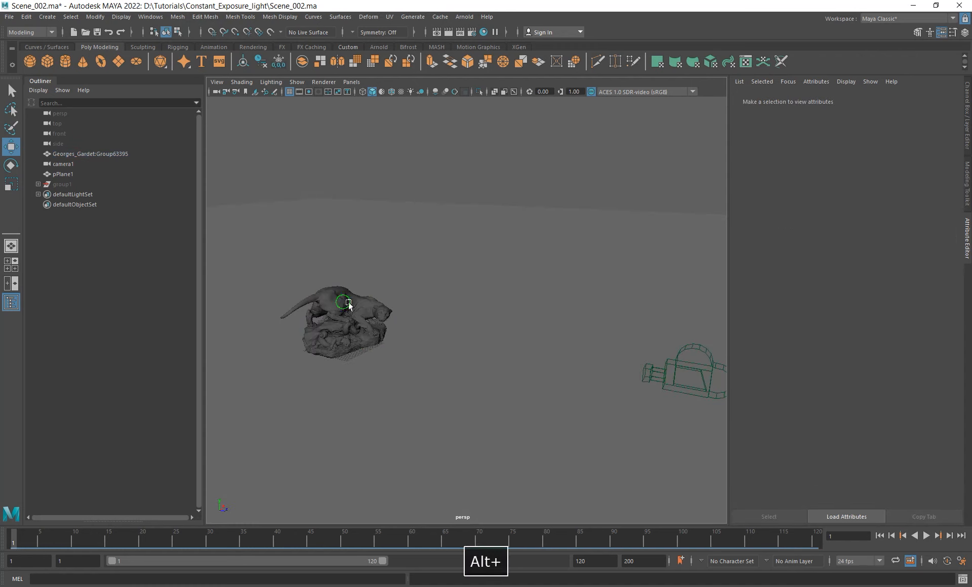
alt+right_drag(347, 304, 572, 375)
alt+middle_drag(332, 305, 511, 310)
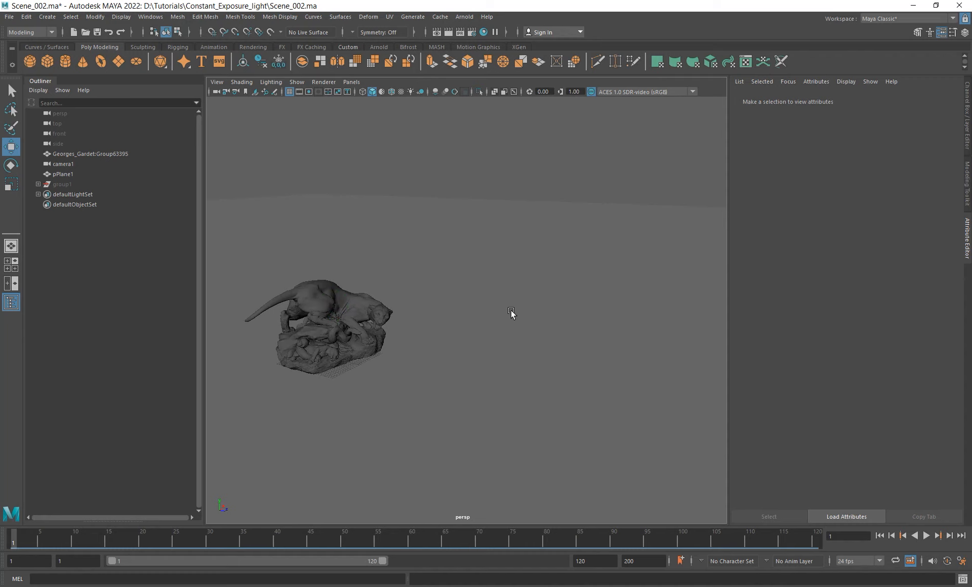
alt+drag(367, 293, 560, 378)
click(460, 340)
key(f)
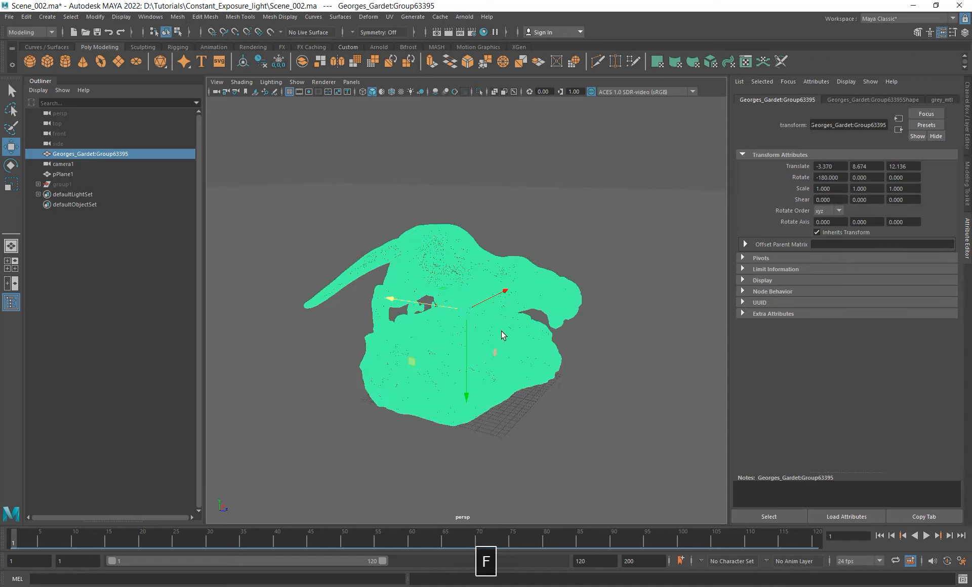
click(486, 169)
alt+drag(527, 321, 471, 286)
alt+drag(552, 310, 441, 317)
alt+right_drag(441, 317, 653, 310)
alt+drag(581, 287, 516, 234)
click(558, 302)
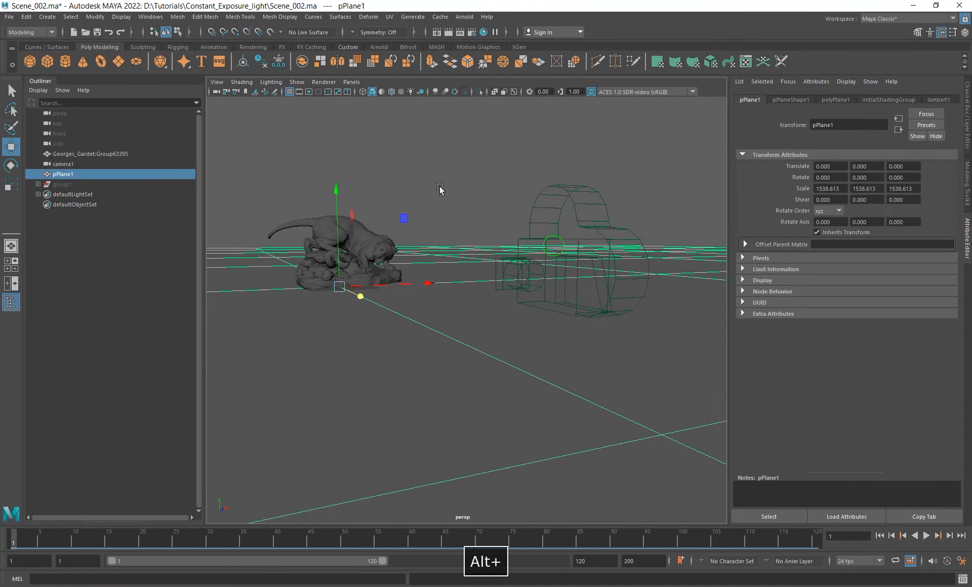
alt+drag(439, 188, 436, 180)
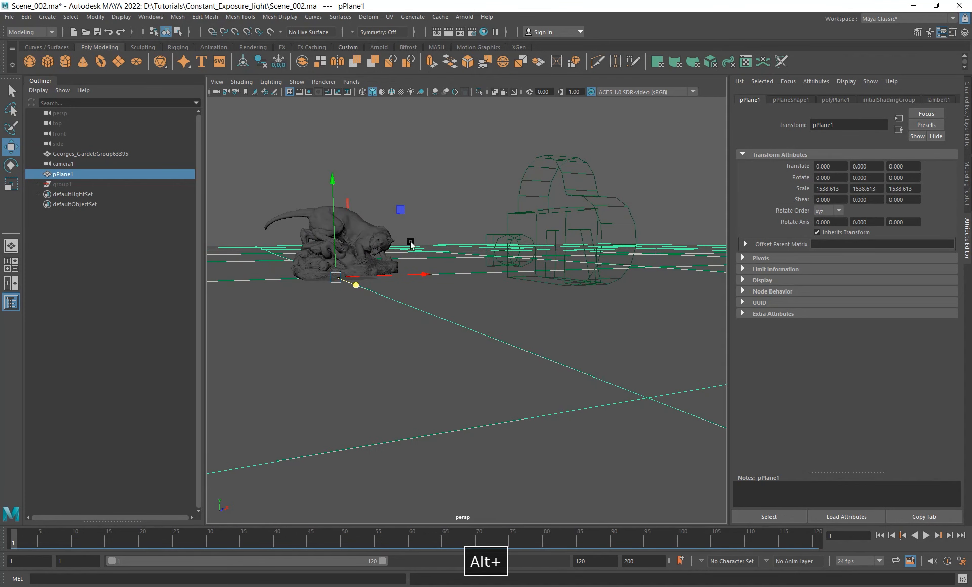
Look through camera1 and view its lens attributes, including focal length, and return to the perspective view.
click(532, 170)
click(533, 168)
click(352, 82)
mouse_move(385, 92)
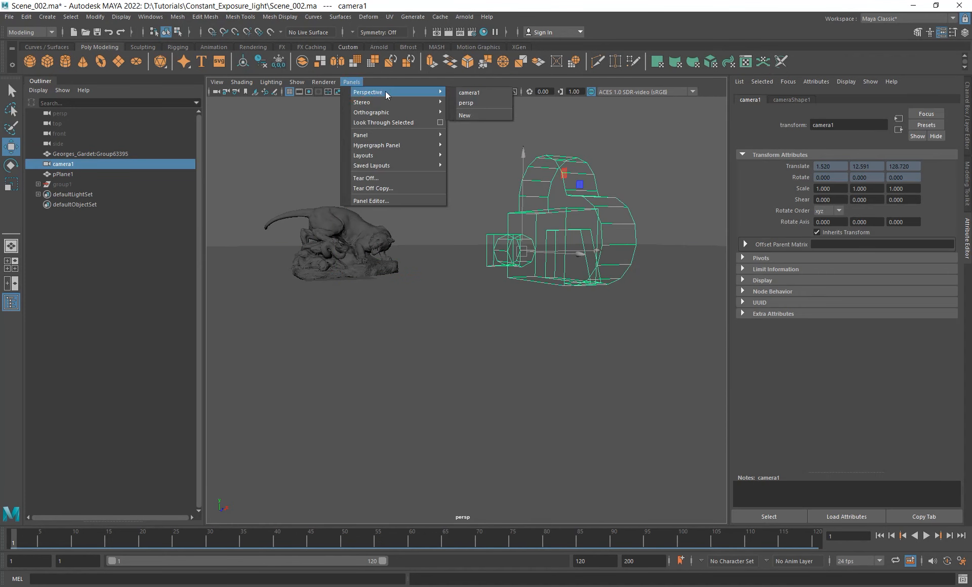
click(463, 93)
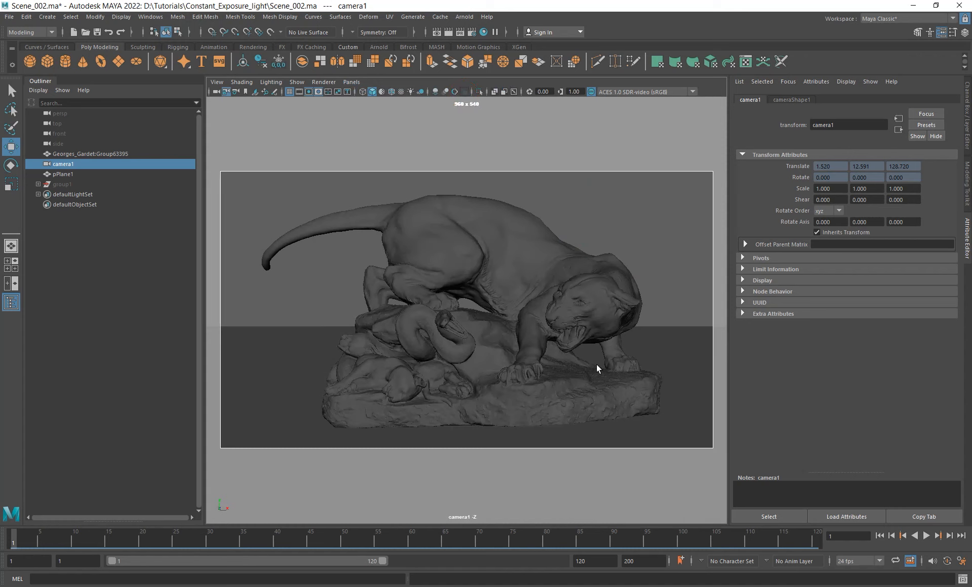
click(778, 100)
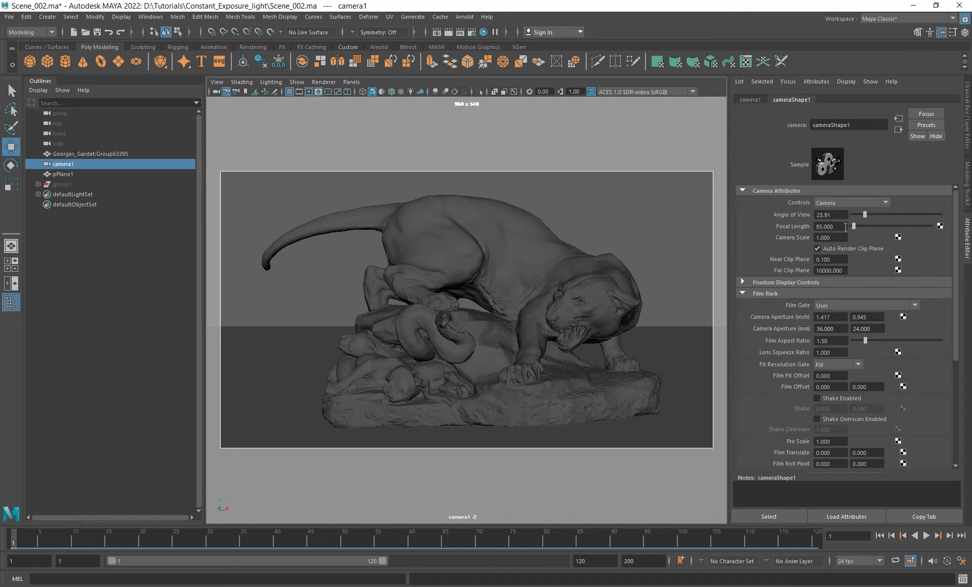
key(space)
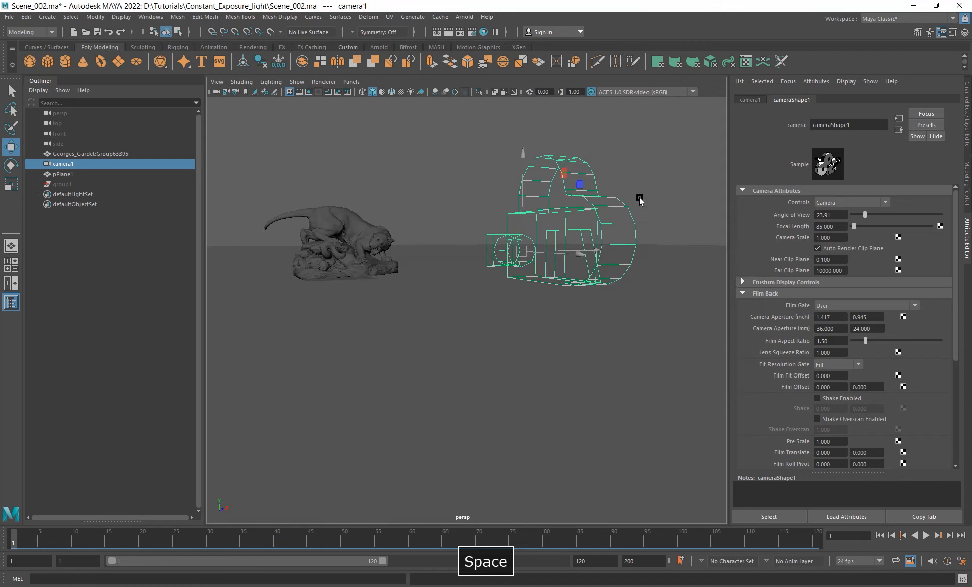
Create a locator and set its scale to 20 on all three axes.
alt+drag(641, 202, 500, 270)
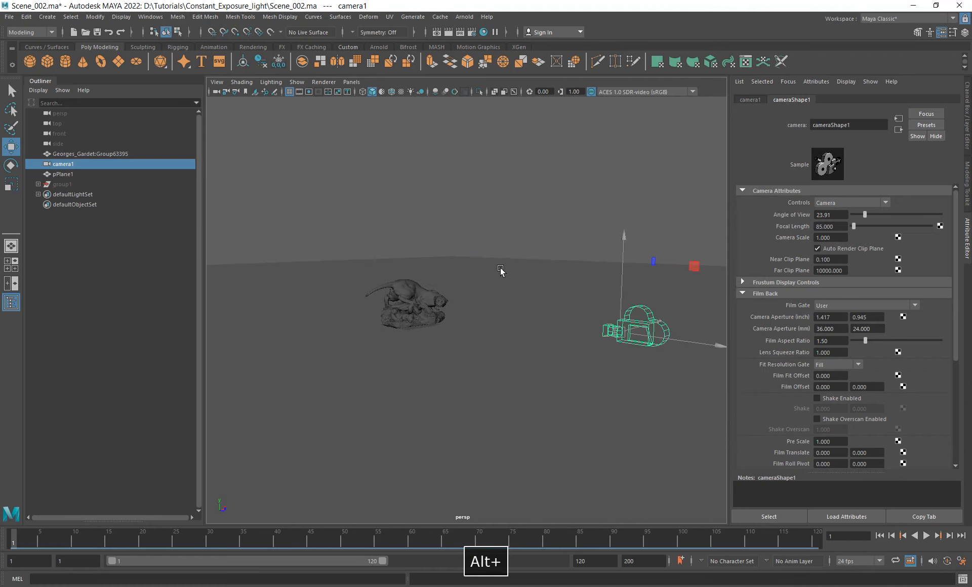
click(47, 17)
click(79, 187)
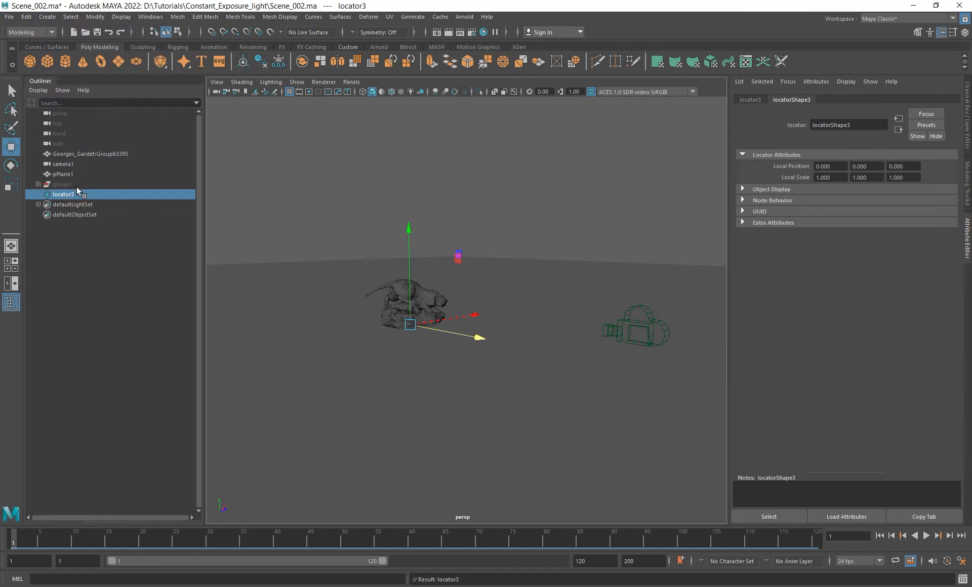
click(969, 128)
drag(939, 158, 934, 175)
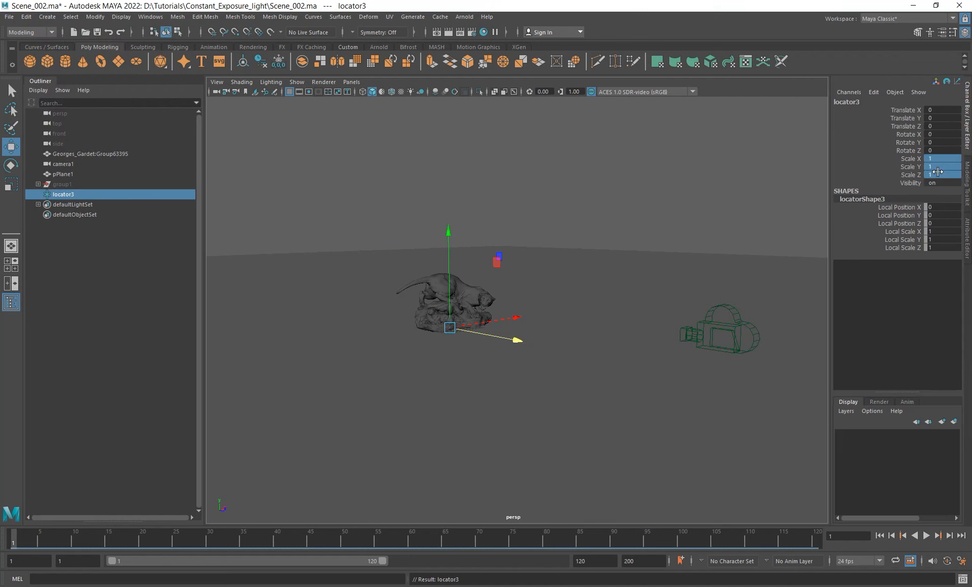
text(20)
key(Return)
Place the locator on the big cat's head, at about X 11.7, Y 15.2, Z 12.6.
alt+middle_drag(454, 346, 434, 358)
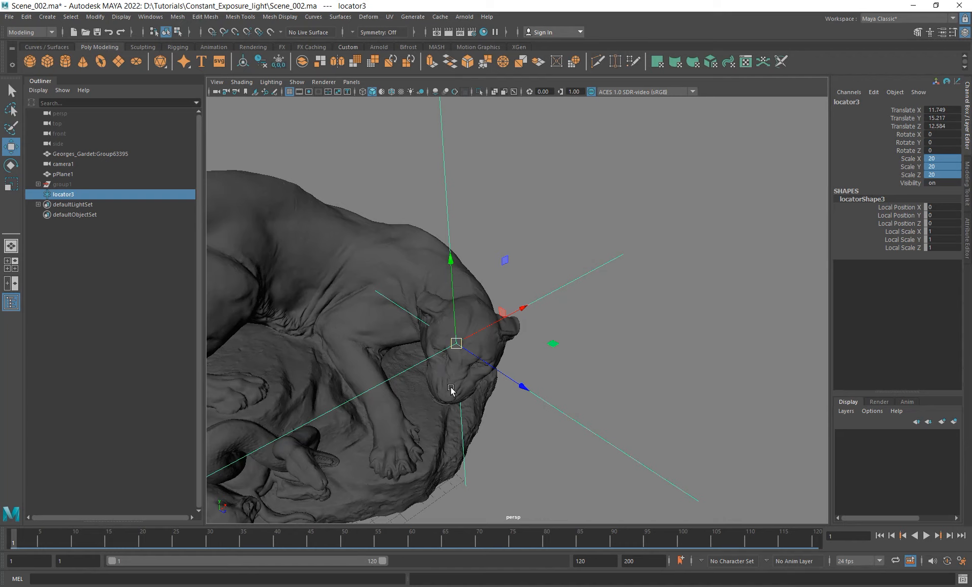
alt+drag(451, 389, 457, 340)
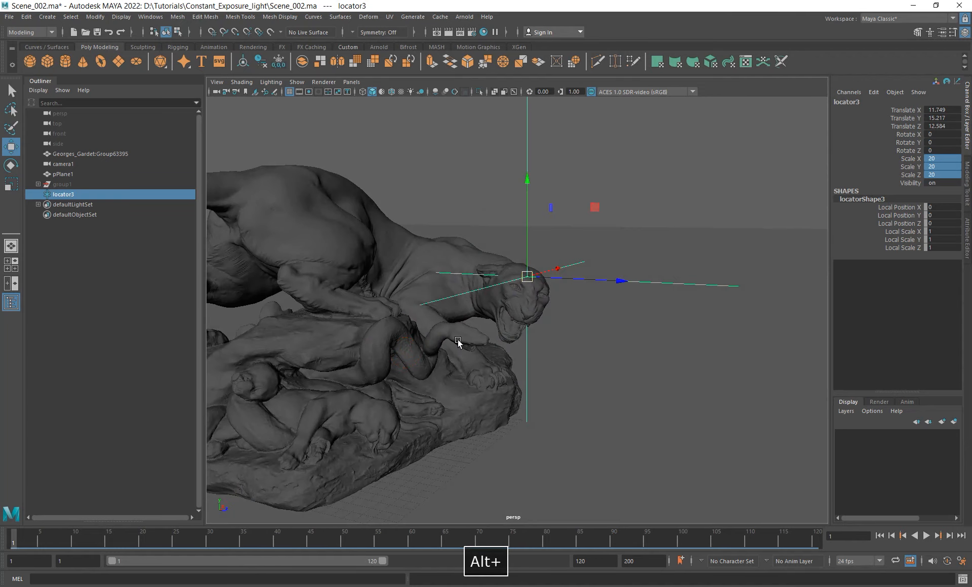
alt+drag(541, 302, 447, 332)
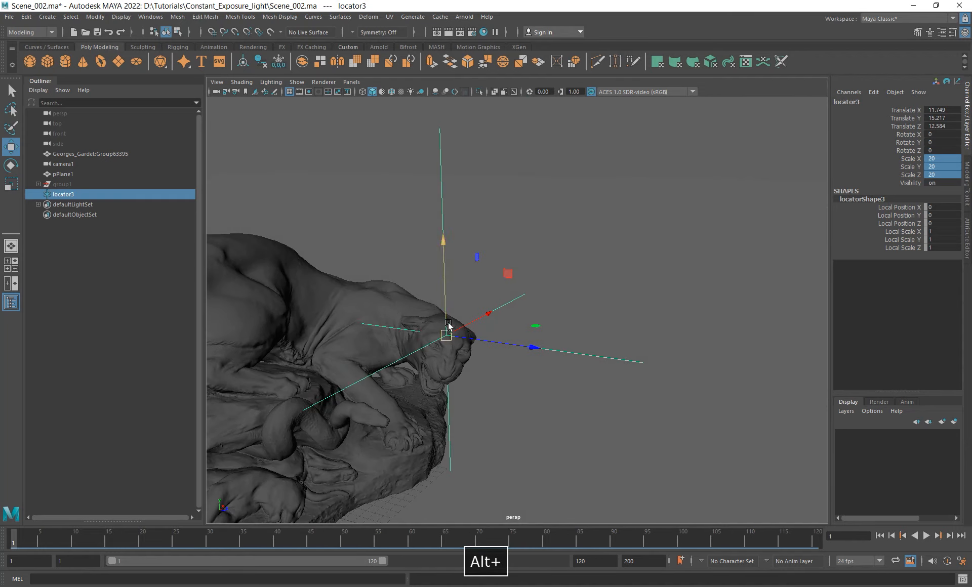
Inspect the locator's placement on the cat's head from several angles, relative to the statue and the camera.
alt+right_drag(646, 383, 480, 357)
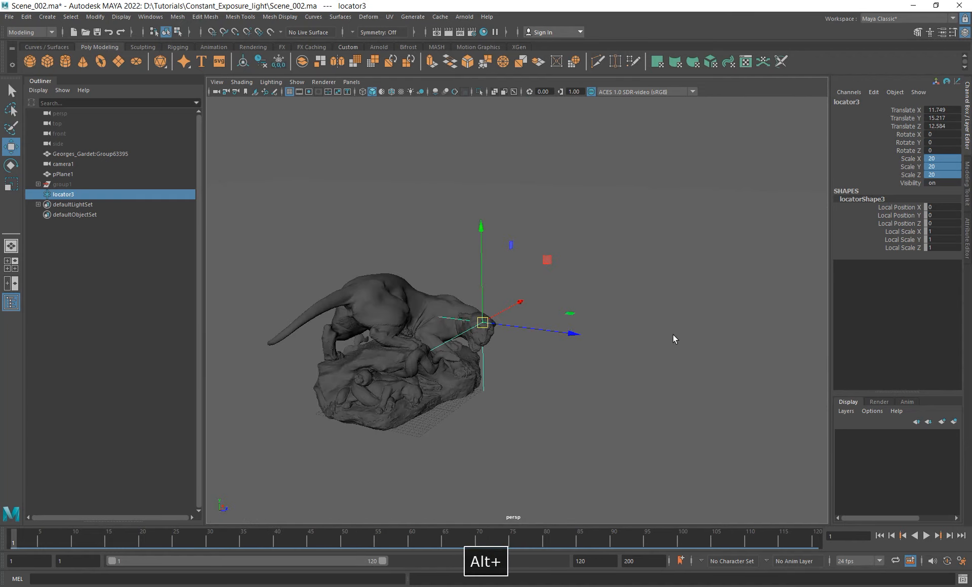
alt+middle_drag(676, 335, 491, 322)
alt+right_drag(490, 323, 385, 295)
alt+drag(384, 295, 399, 308)
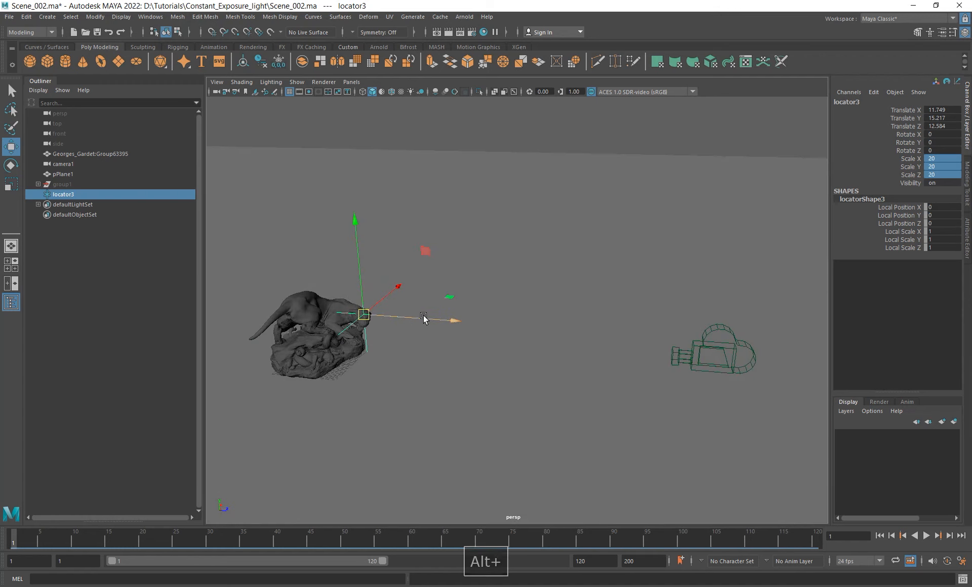
alt+middle_drag(351, 308, 377, 335)
alt+right_drag(233, 341, 291, 356)
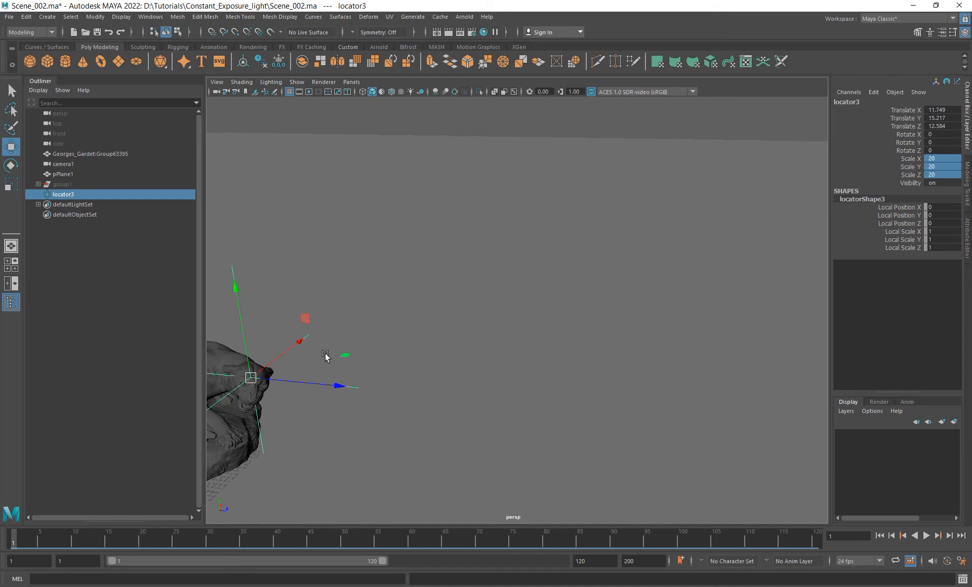
alt+middle_drag(323, 358, 443, 371)
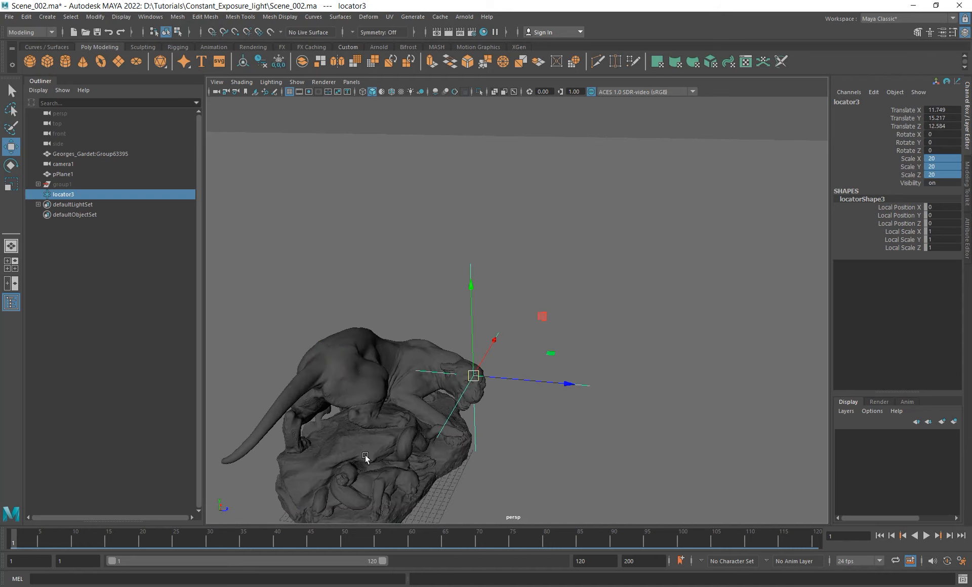
alt+drag(409, 439, 361, 338)
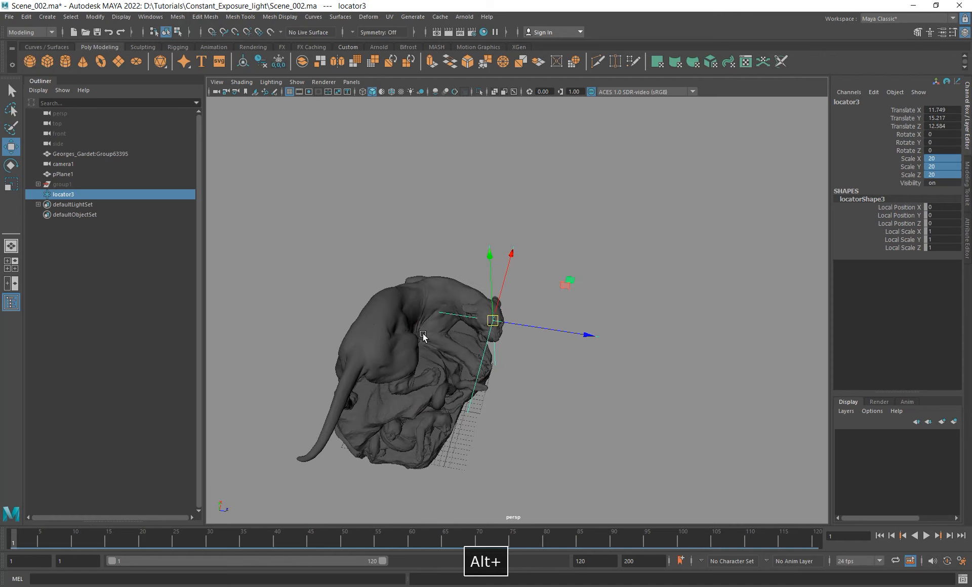
alt+middle_drag(423, 337, 396, 355)
alt+drag(396, 352, 390, 328)
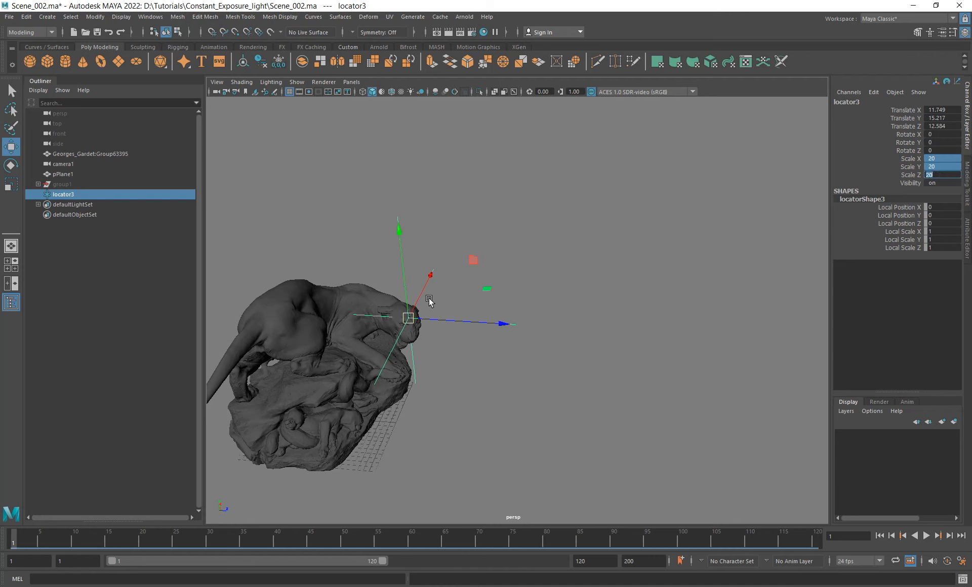
alt+middle_drag(426, 296, 415, 288)
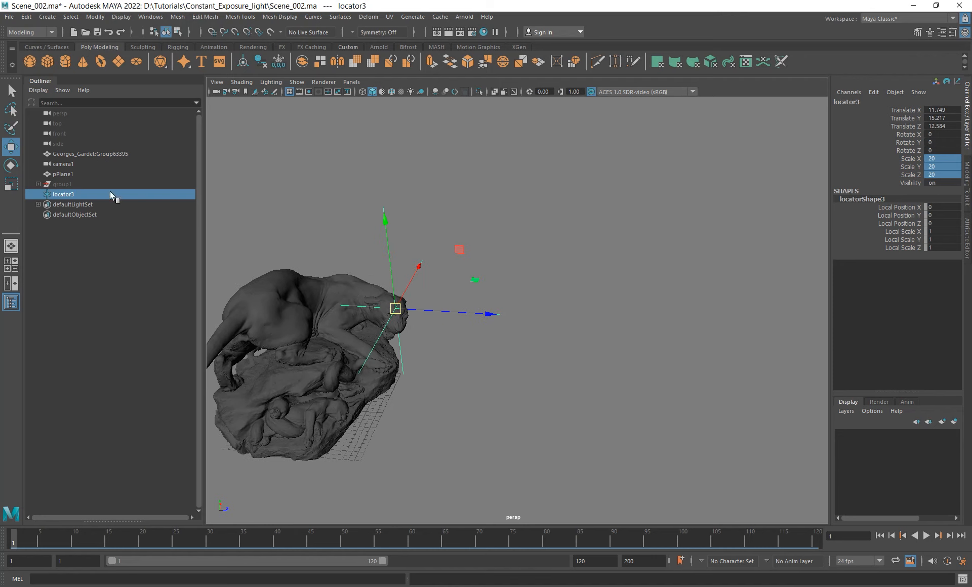
Create an Arnold area light and move it up and in front of the statue, to about Y 22.4, Z 39.2.
click(466, 16)
mouse_move(488, 67)
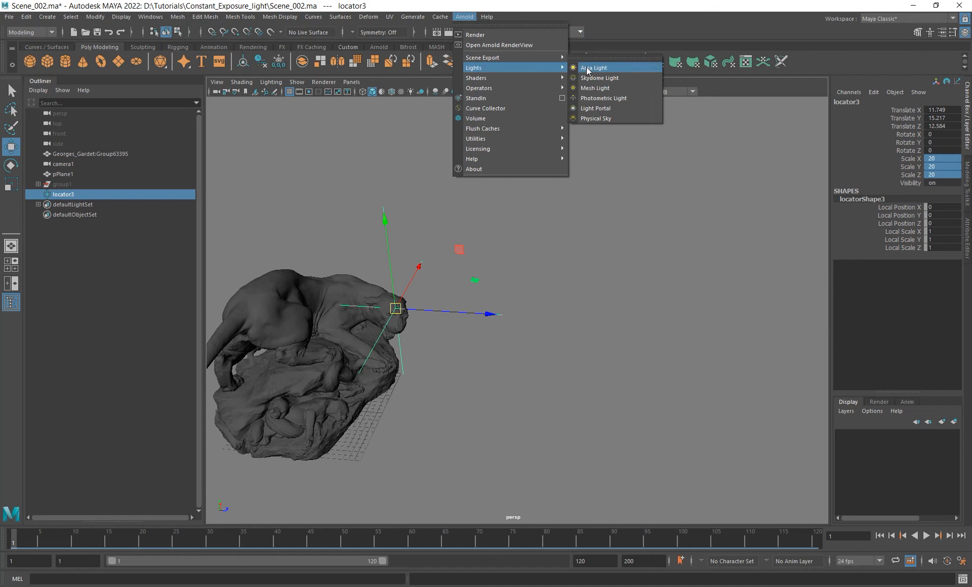
click(603, 72)
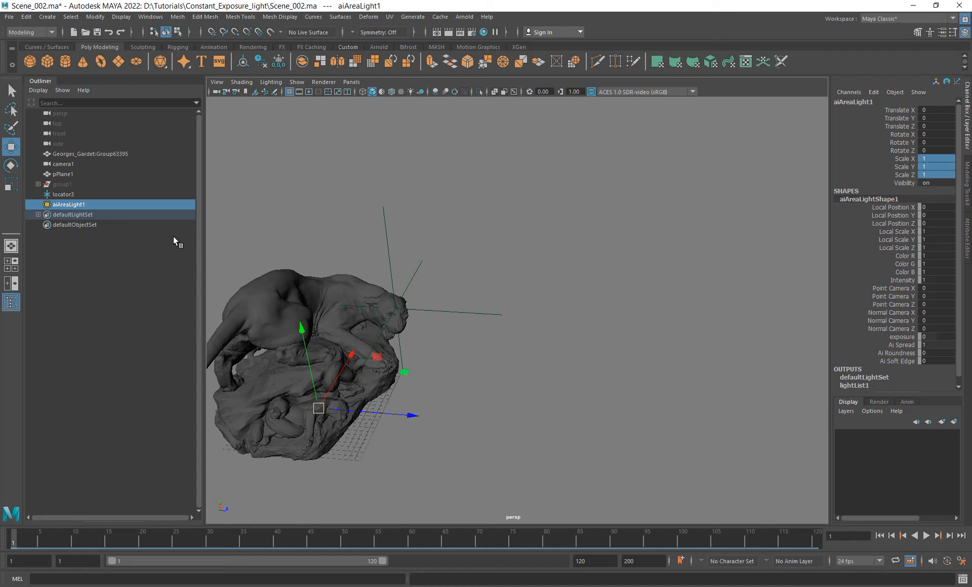
drag(406, 414, 626, 405)
drag(534, 346, 585, 295)
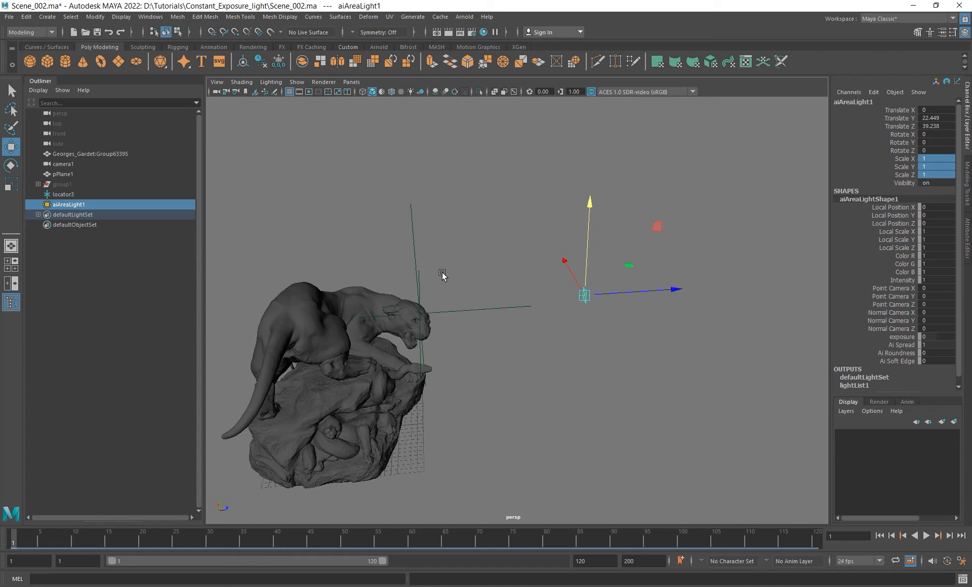
Set the area light's scale to 10 on all three axes.
alt+drag(442, 275, 420, 292)
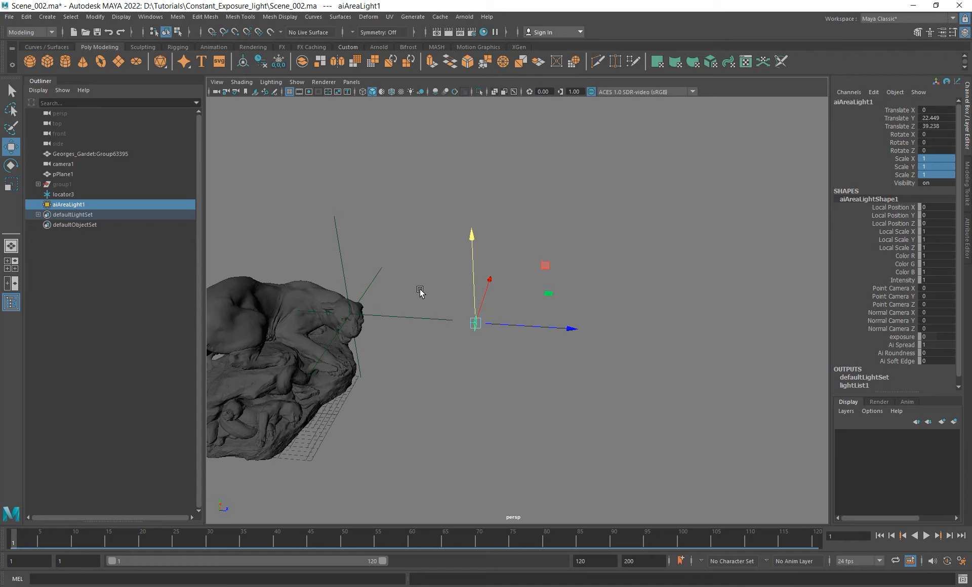
alt+drag(420, 292, 456, 296)
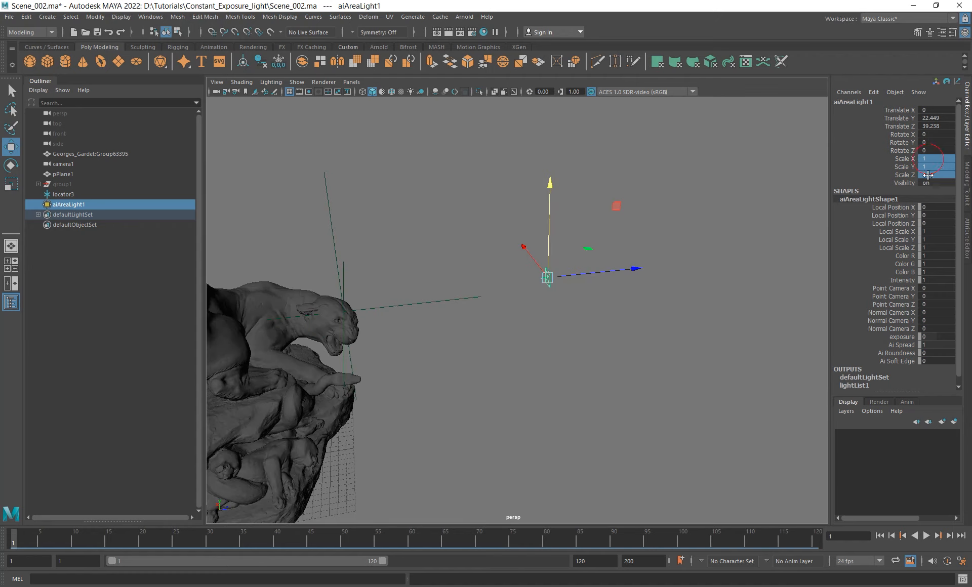
click(929, 175)
text(10)
key(Return)
Move the area light up and back down, leaving it in front of the statue at about Y 20.2, Z 54.2.
alt+drag(633, 236, 434, 353)
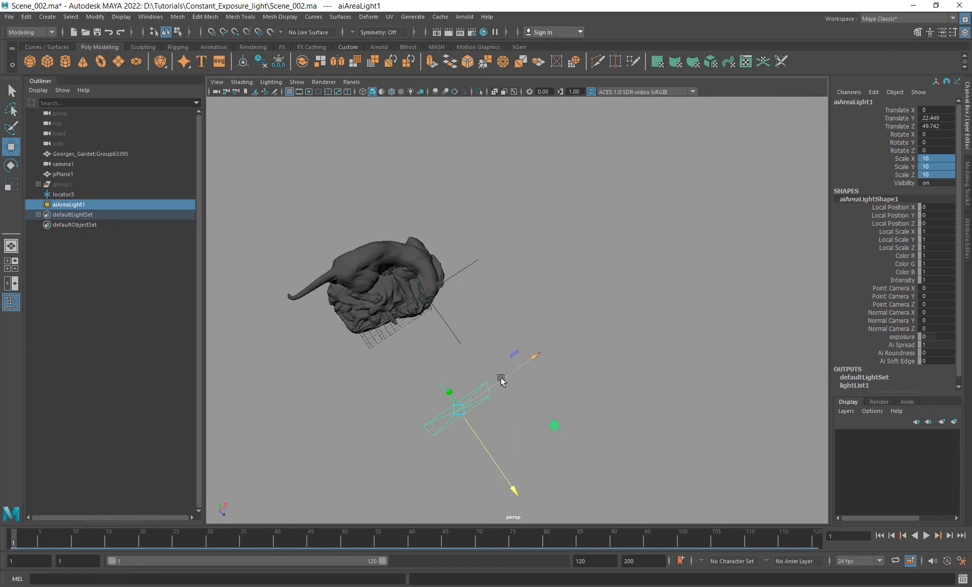
alt+drag(471, 399, 574, 333)
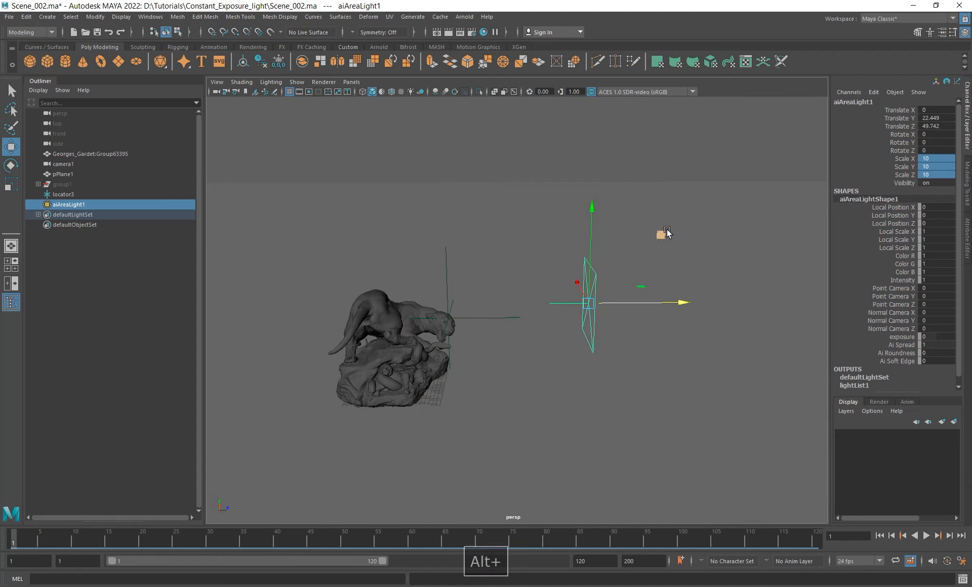
drag(664, 233, 648, 66)
alt+drag(620, 140, 597, 262)
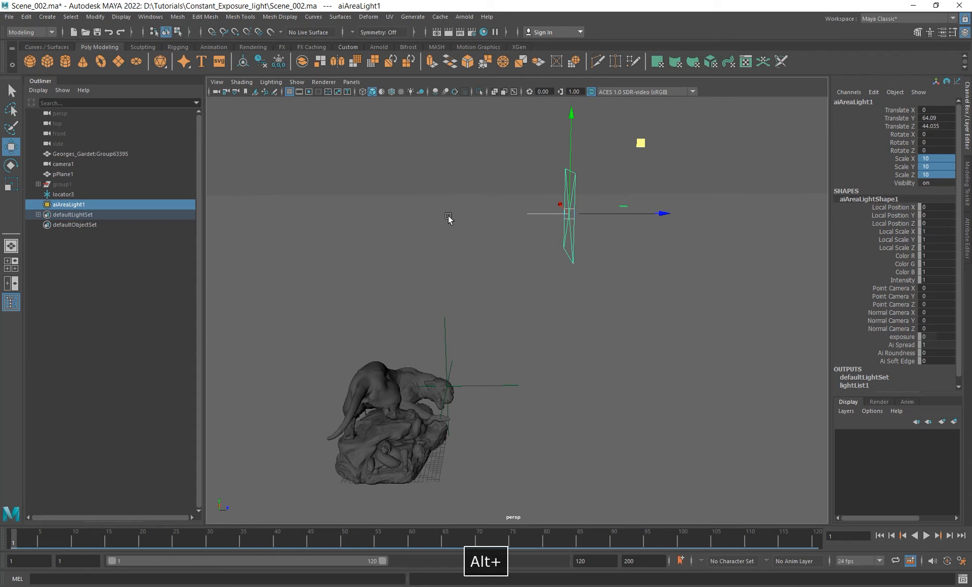
alt+drag(354, 240, 423, 241)
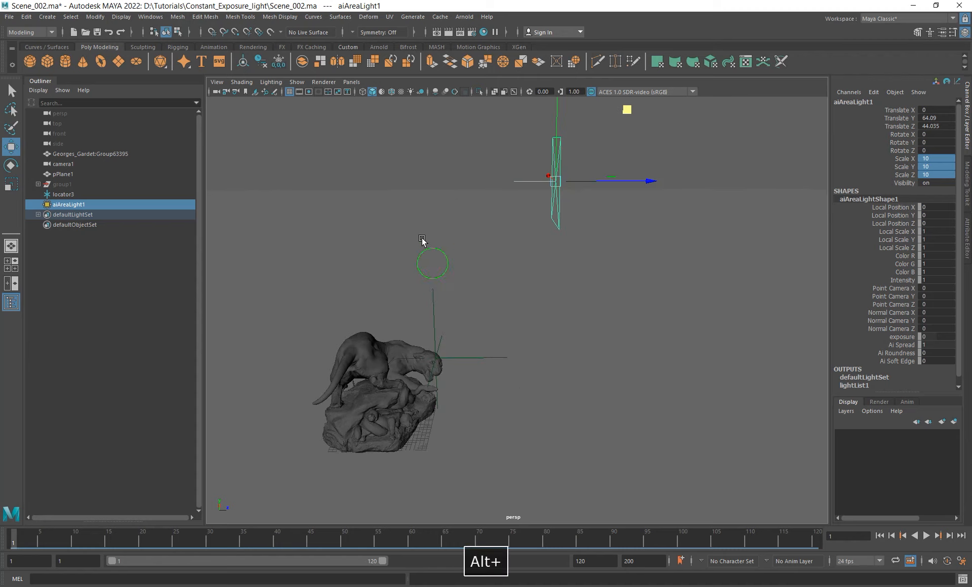
drag(627, 107, 491, 386)
alt+drag(536, 358, 523, 378)
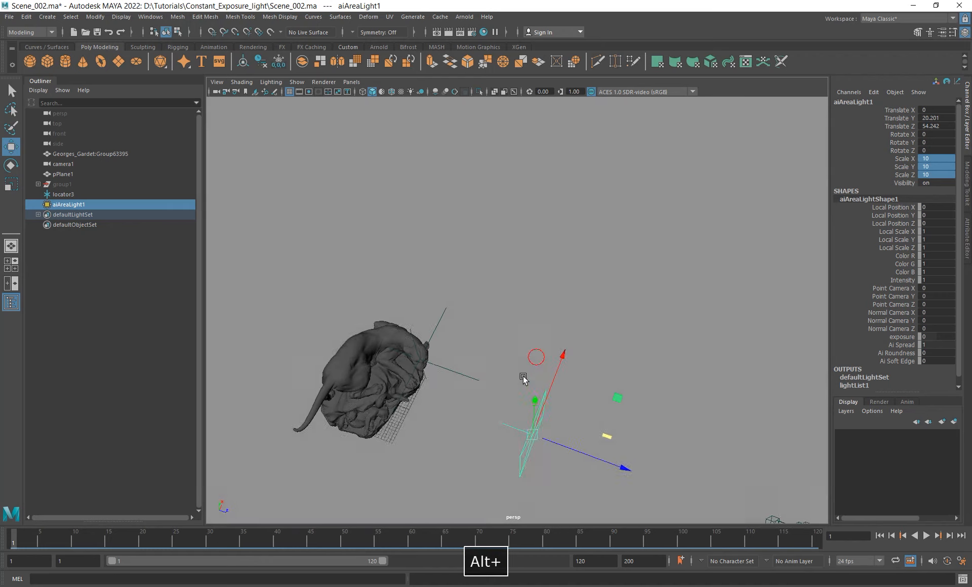
Try moving the area light to the statue's side, at about X 67.8, Z 30.4, and undo the move.
drag(622, 397, 628, 185)
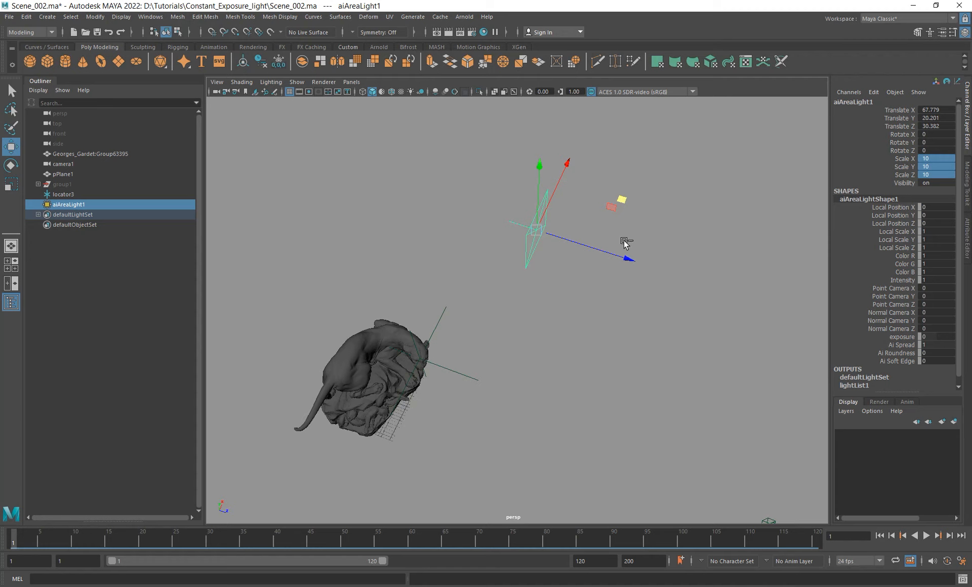
key(ctrl+z)
alt+drag(503, 325, 509, 282)
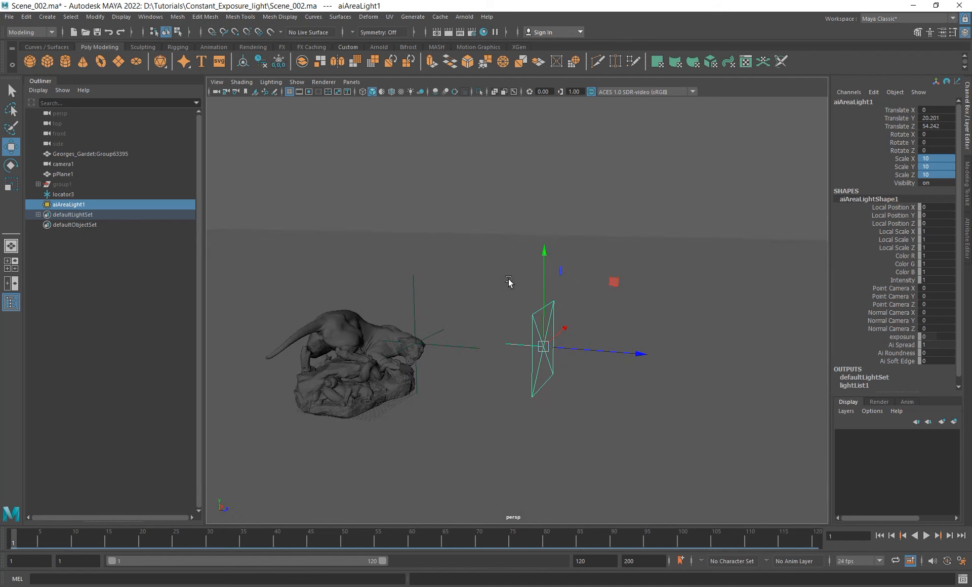
alt+drag(448, 290, 475, 278)
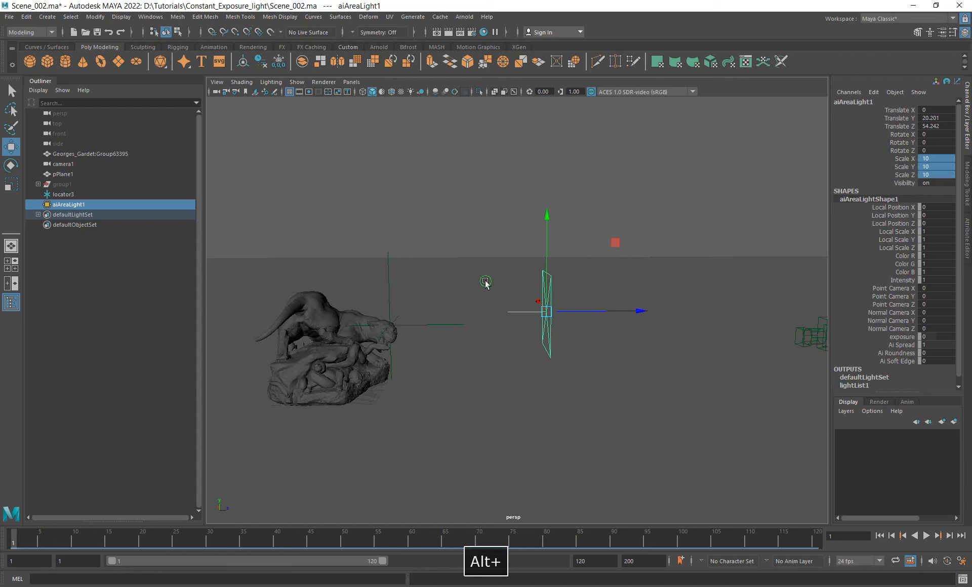
Move the area light sideways and down into rough alignment with the locator, at about X 11.2, Y 15.3.
alt+drag(486, 282, 497, 306)
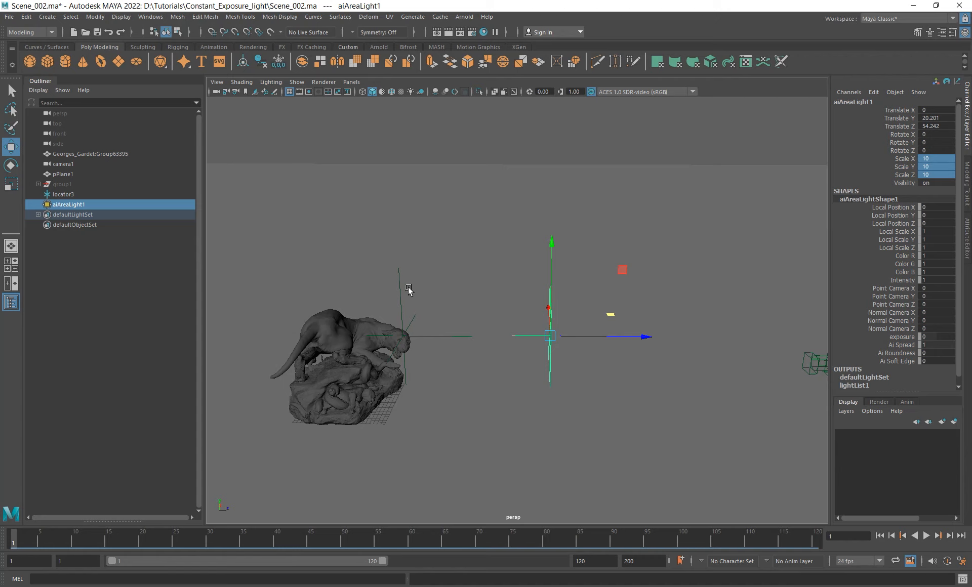
alt+drag(480, 325, 453, 275)
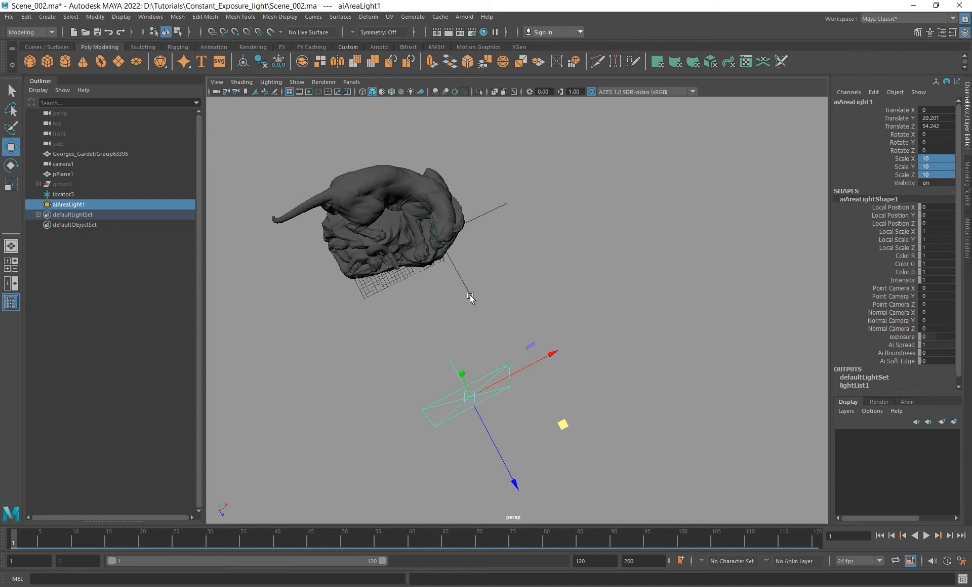
alt+drag(514, 281, 508, 252)
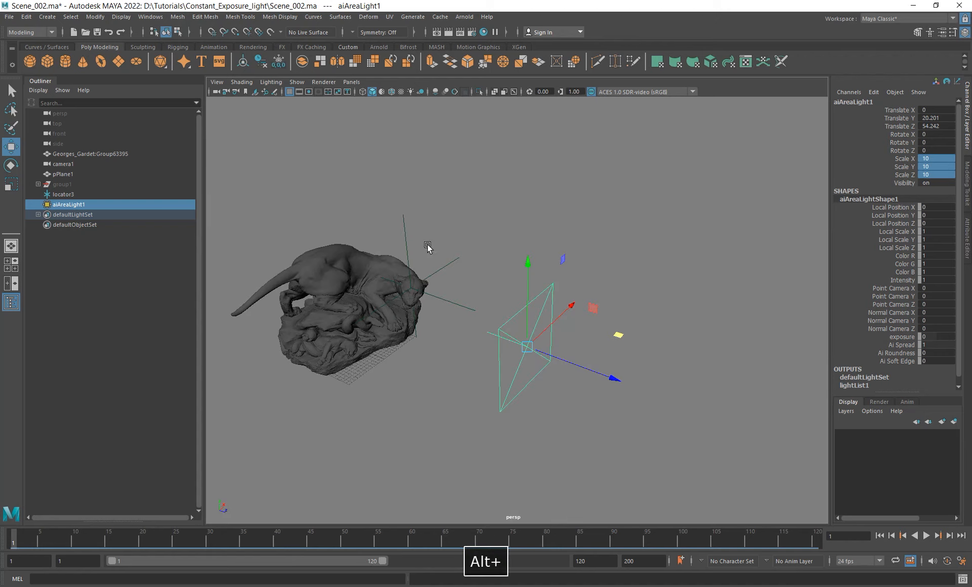
alt+drag(428, 247, 460, 326)
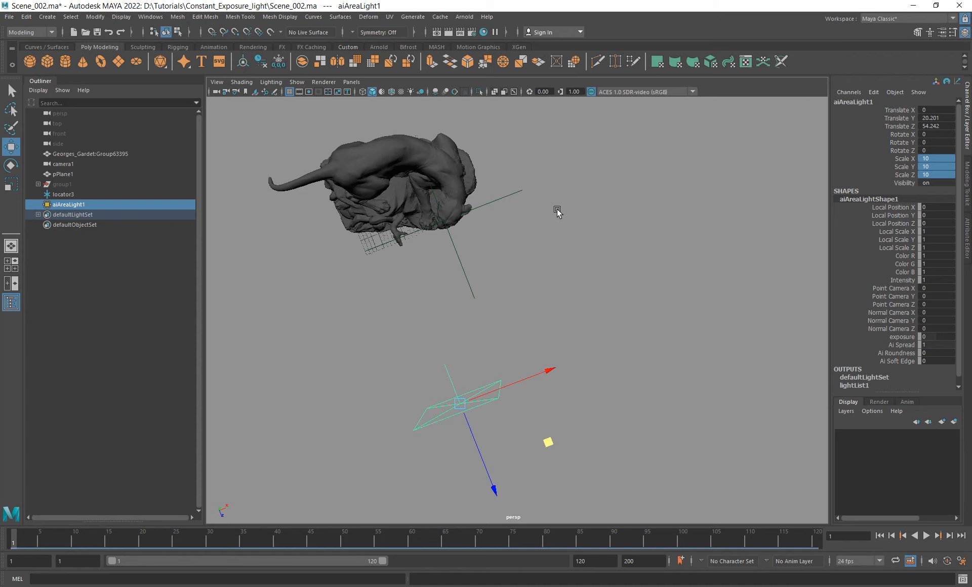
alt+drag(459, 190, 486, 271)
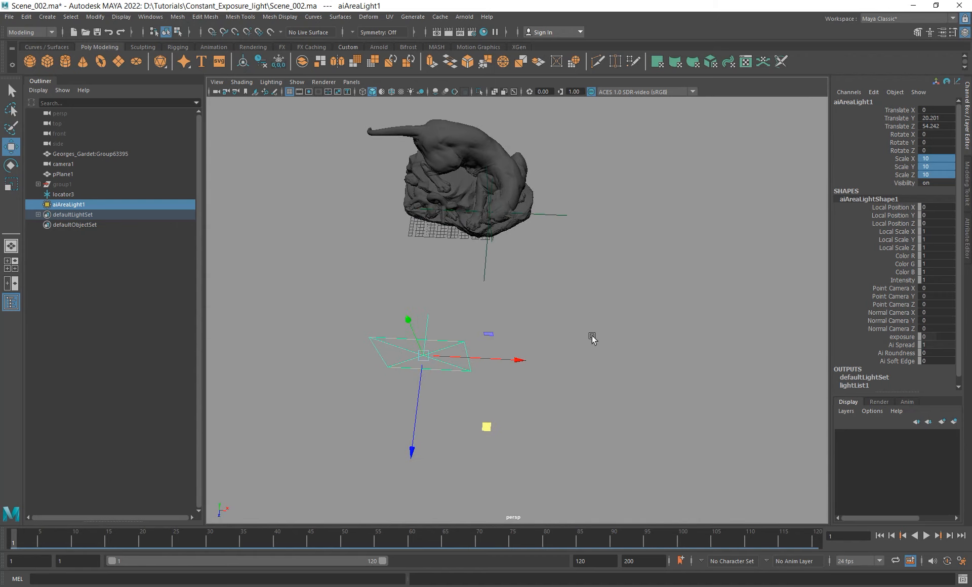
alt+drag(593, 339, 528, 372)
drag(500, 408, 552, 415)
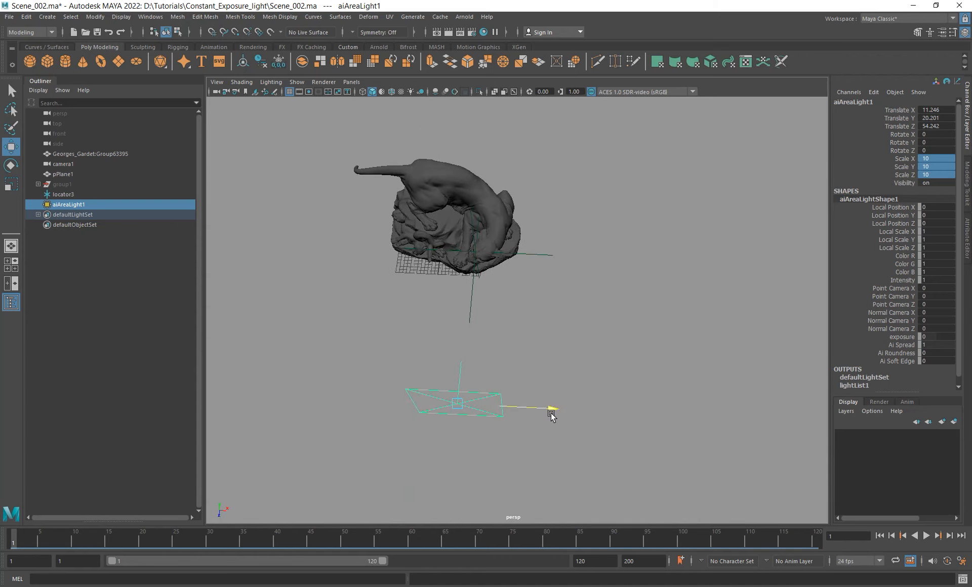
alt+drag(476, 339, 627, 256)
alt+drag(627, 255, 533, 388)
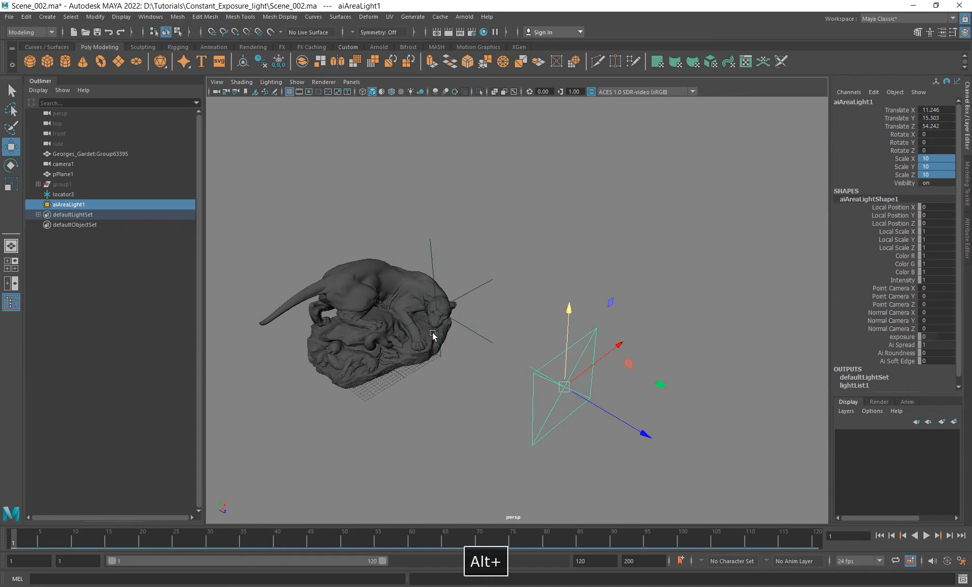
Match the area light's Translate X and Y to the locator's values, 11.749 and 15.217, keeping their Z positions separate.
alt+drag(433, 333, 494, 401)
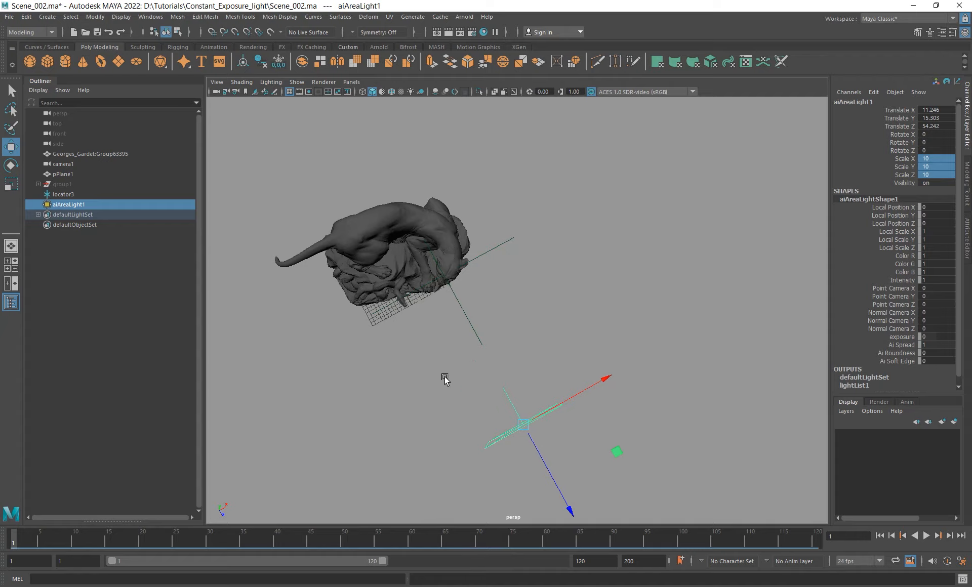
alt+drag(444, 378, 513, 357)
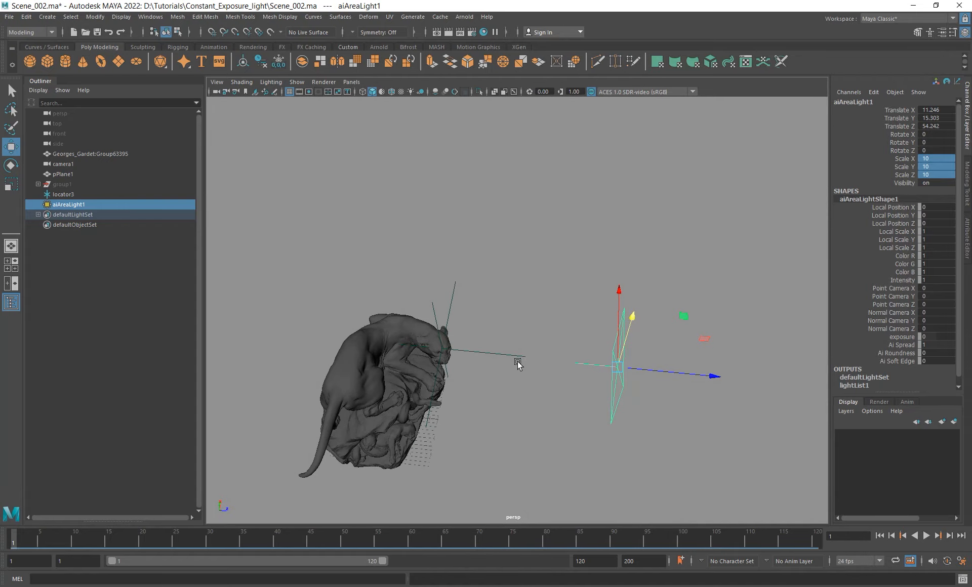
shift+click(451, 300)
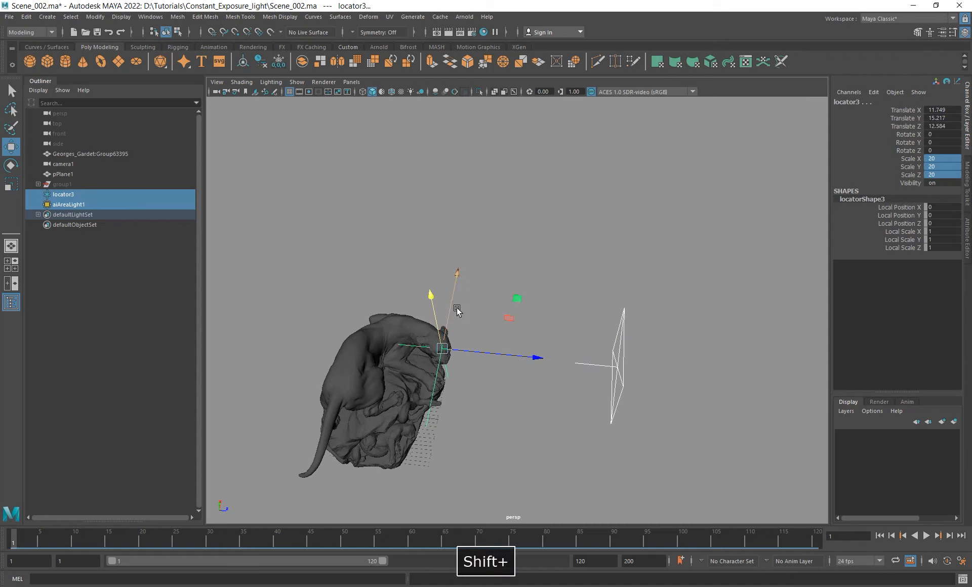
double_click(940, 110)
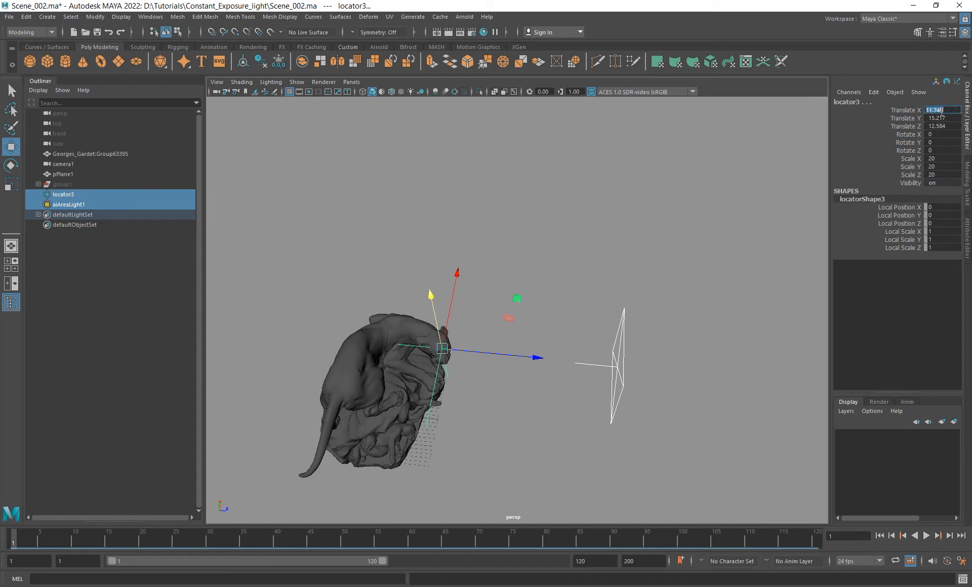
key(Tab)
key(Tab)
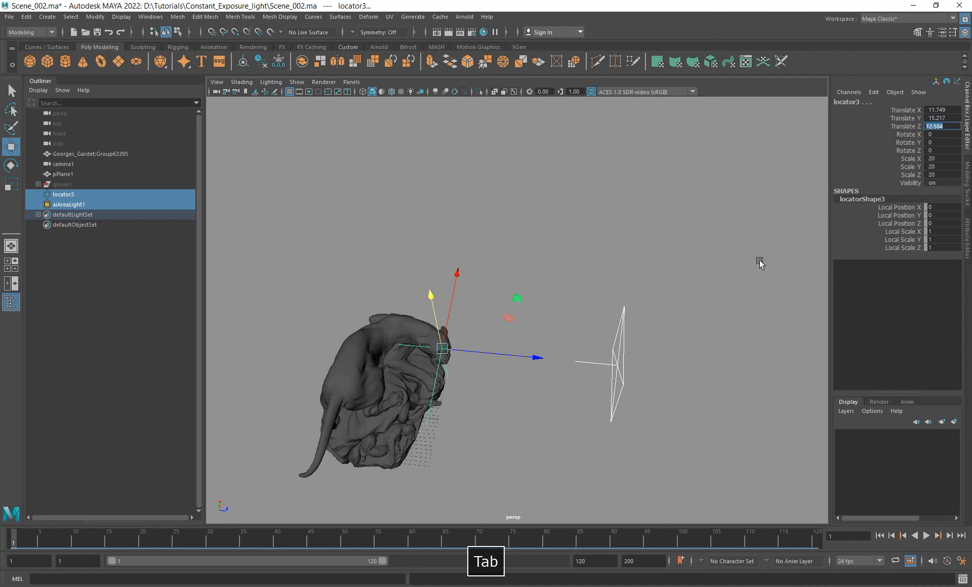
alt+drag(615, 357, 572, 337)
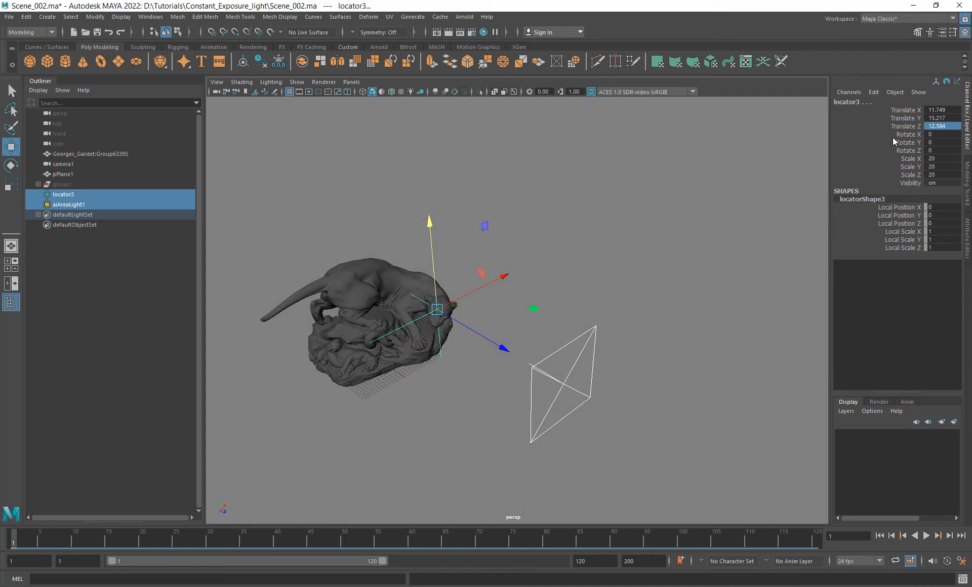
click(563, 344)
ctrl+click(582, 340)
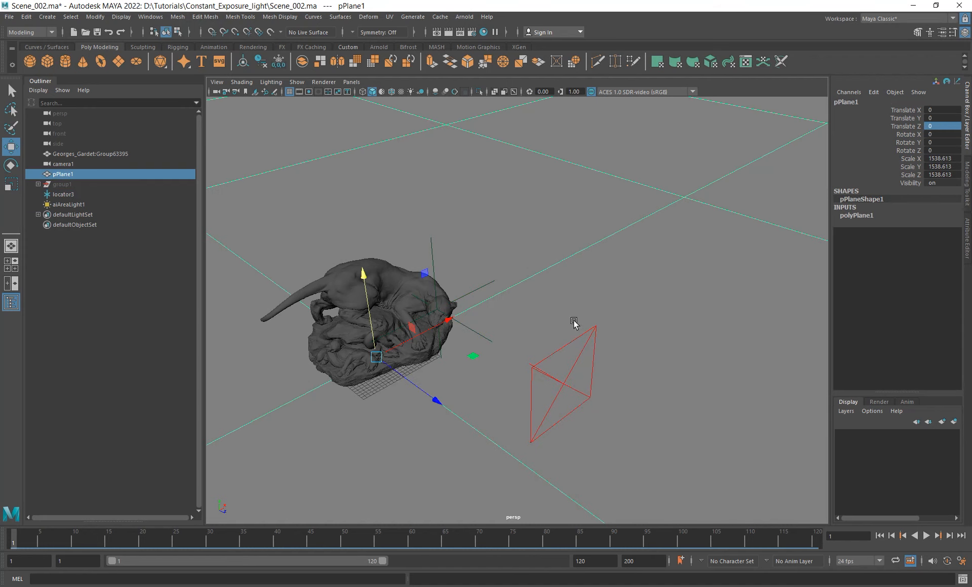
click(433, 247)
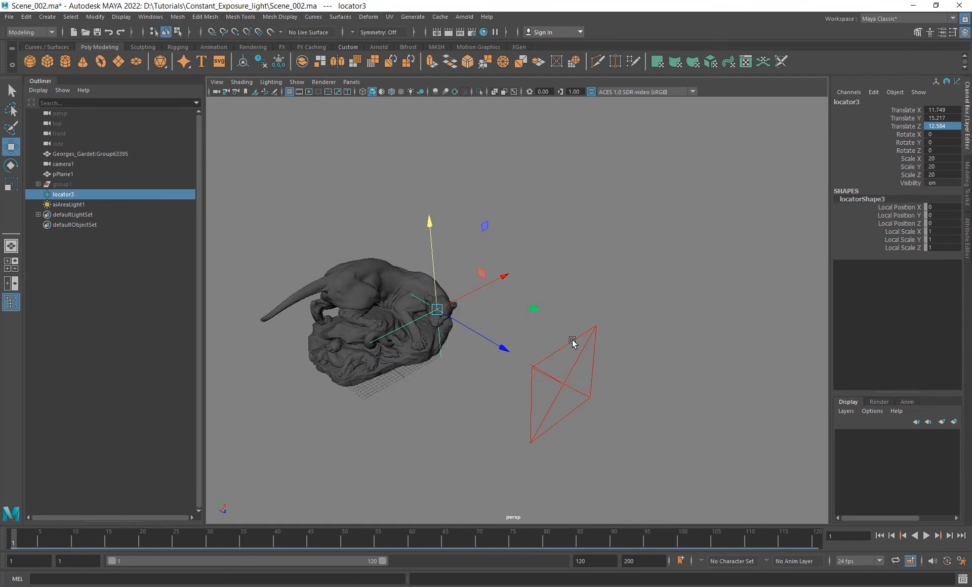
click(572, 342)
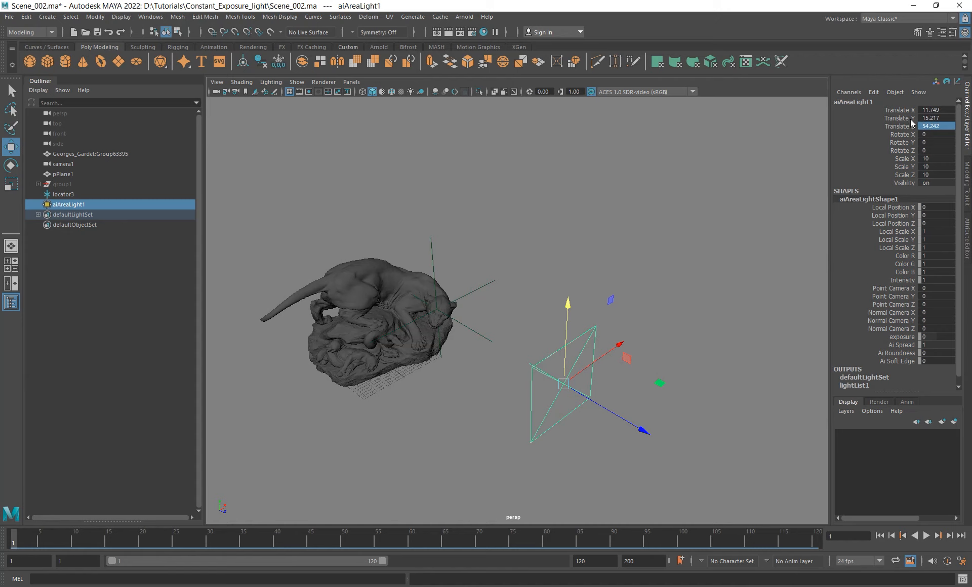
Move the area light straight away from the statue along Z, to about Z 60.9.
mouse_move(486, 321)
alt+mouse_down()
mouse_move(539, 306)
mouse_move(523, 302)
mouse_move(496, 322)
alt+mouse_up()
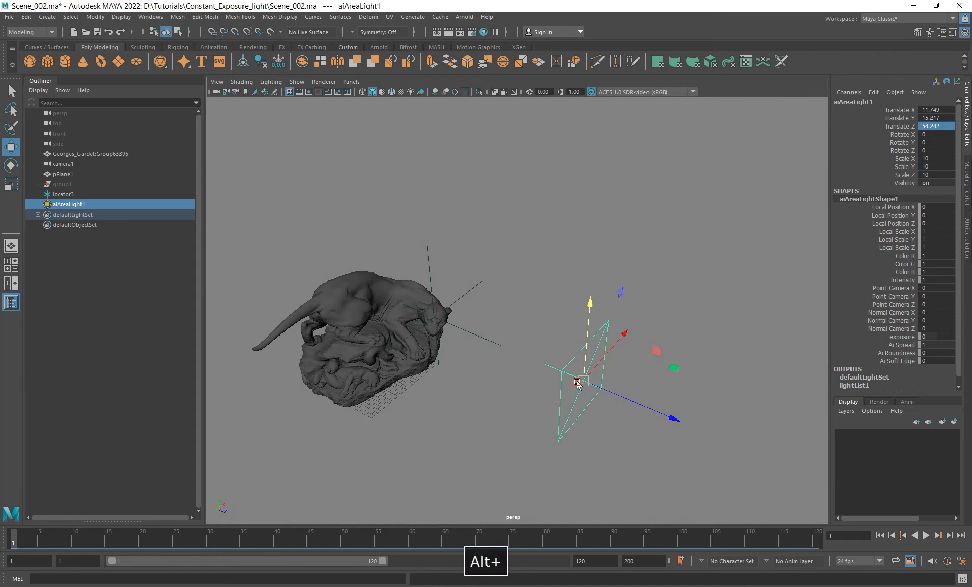
alt+drag(578, 386, 608, 397)
mouse_move(670, 389)
mouse_down()
mouse_move(644, 389)
mouse_move(686, 400)
mouse_move(488, 360)
mouse_move(684, 386)
mouse_up()
alt+drag(504, 354, 462, 320)
Rename the locator as obj_loc and the area light as Lgt.
double_click(66, 194)
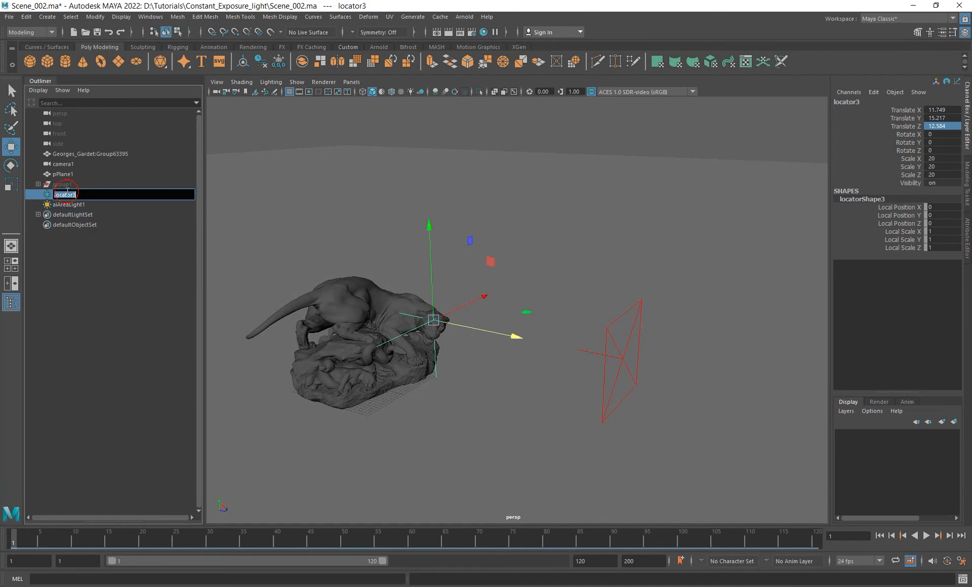
text(obj_loc)
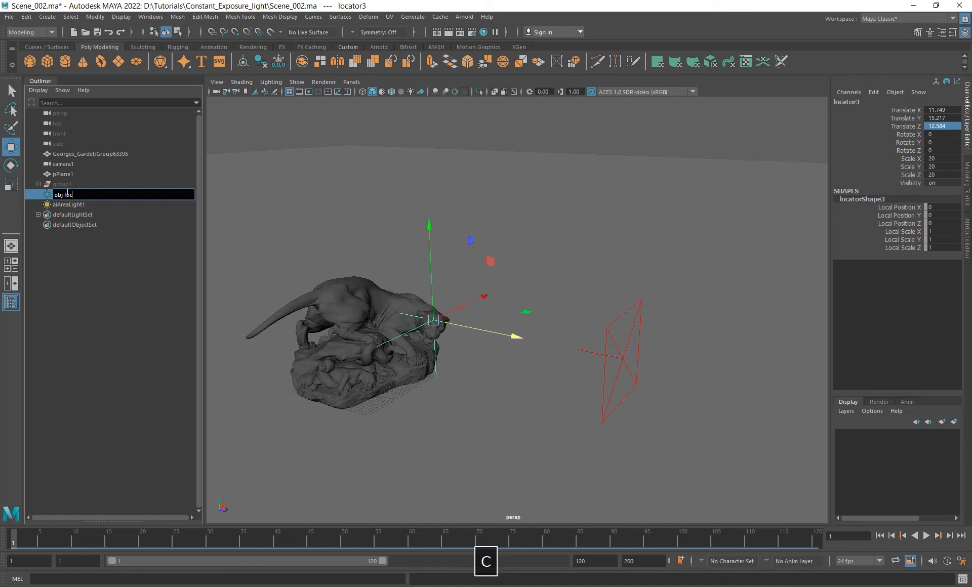
key(Return)
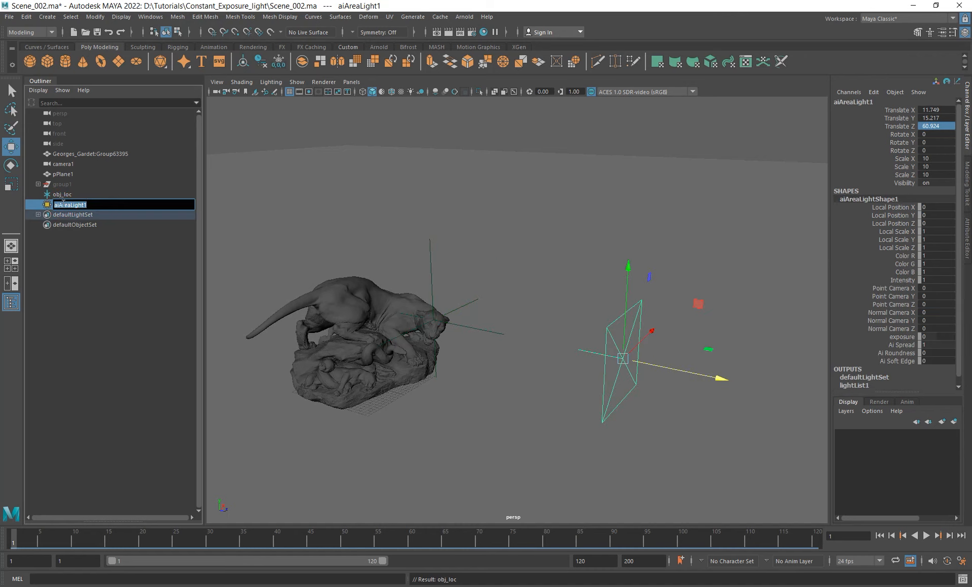
text(Lgt)
key(Return)
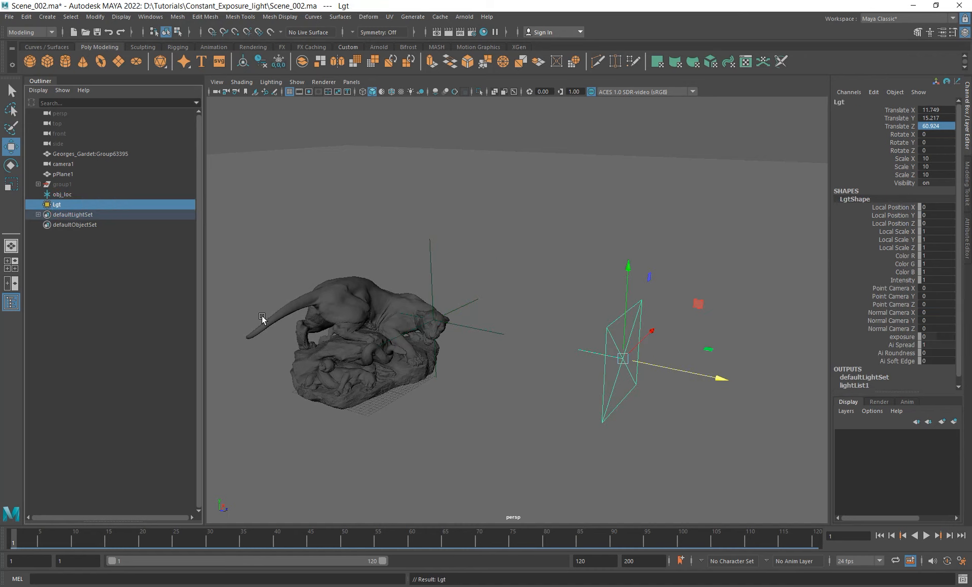
Reset the Aim constraint options, enable Maintain offset, and constrain Lgt to aim at obj_loc on all axes.
mouse_move(469, 293)
alt+mouse_down()
mouse_move(428, 282)
mouse_move(453, 287)
mouse_move(437, 287)
mouse_move(461, 302)
mouse_move(482, 289)
mouse_move(460, 293)
alt+mouse_up()
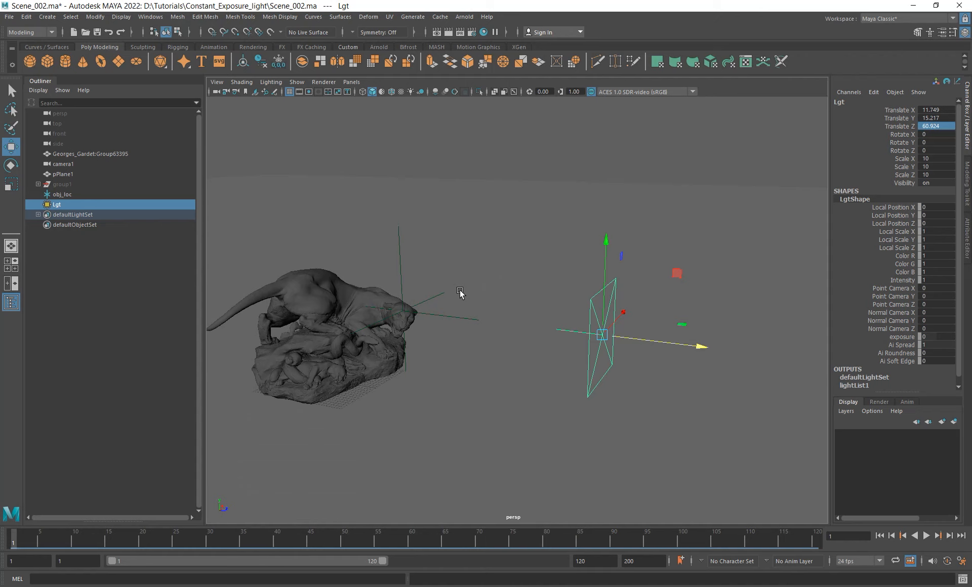
click(398, 236)
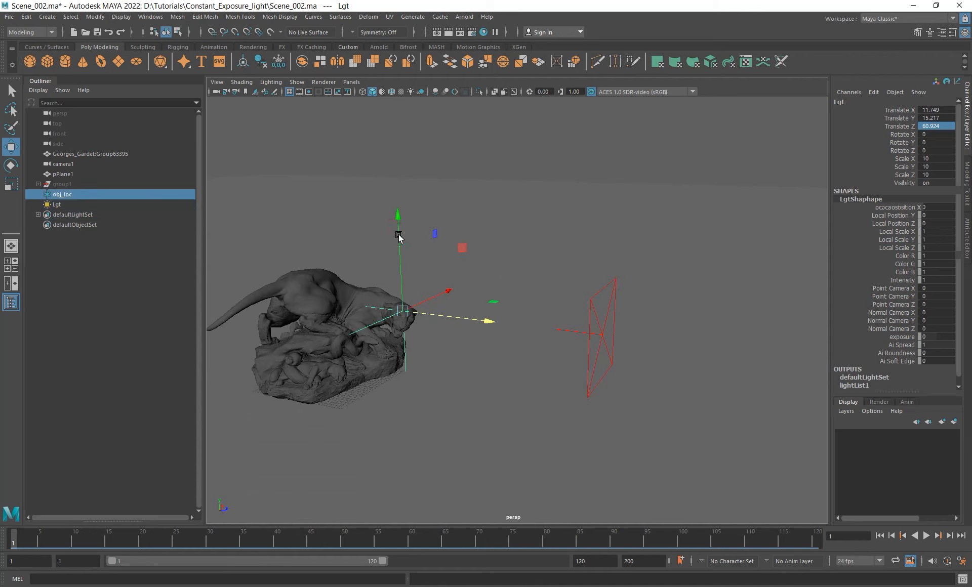
shift+click(601, 289)
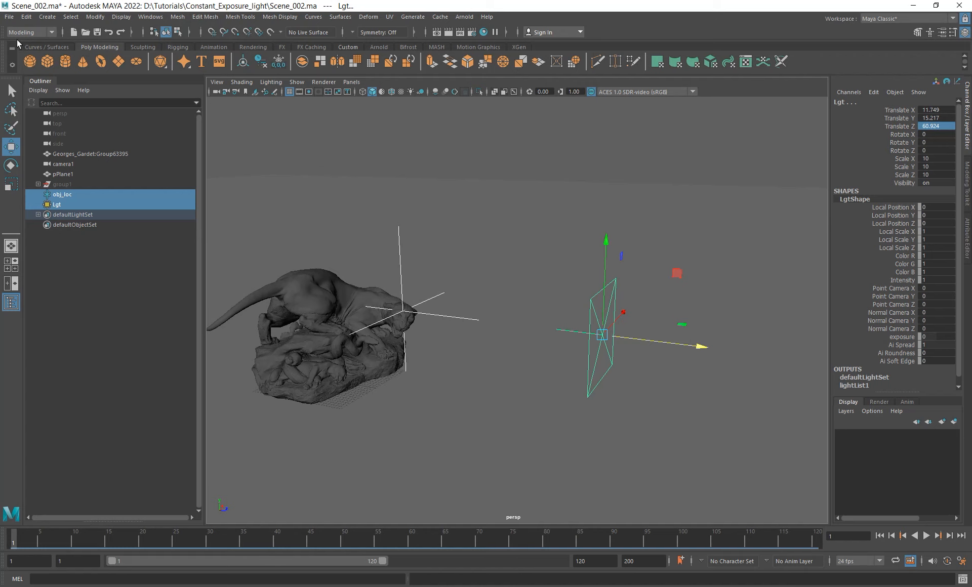
click(31, 32)
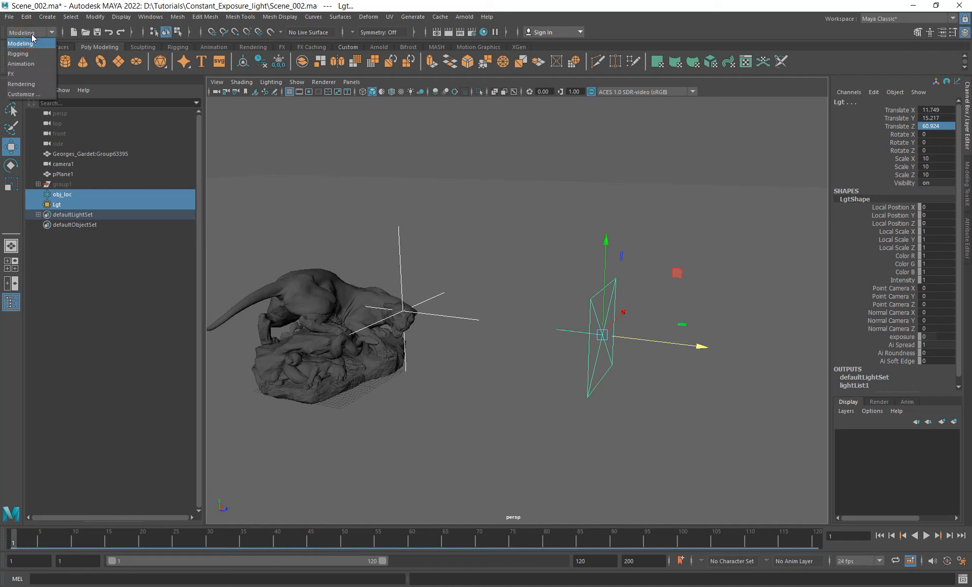
click(21, 64)
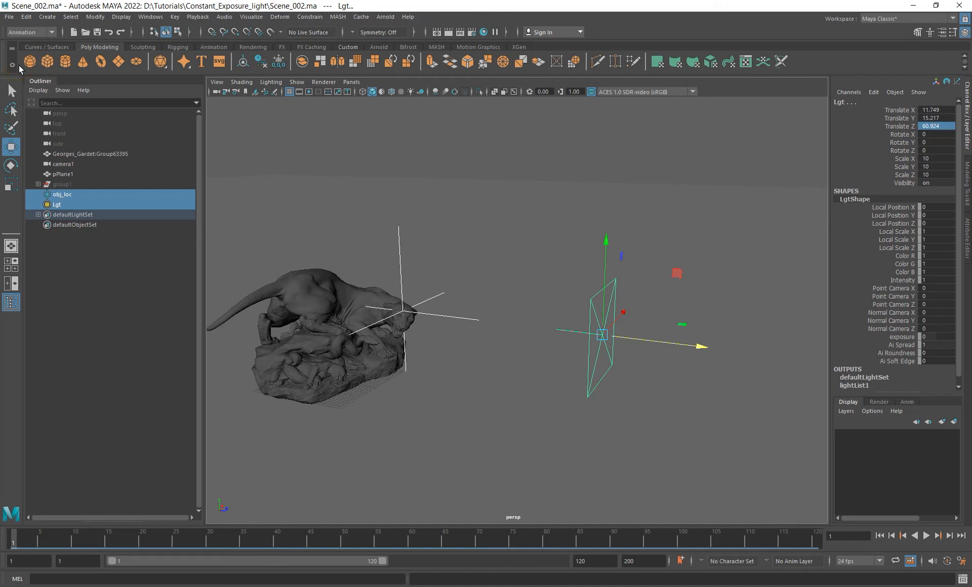
click(318, 17)
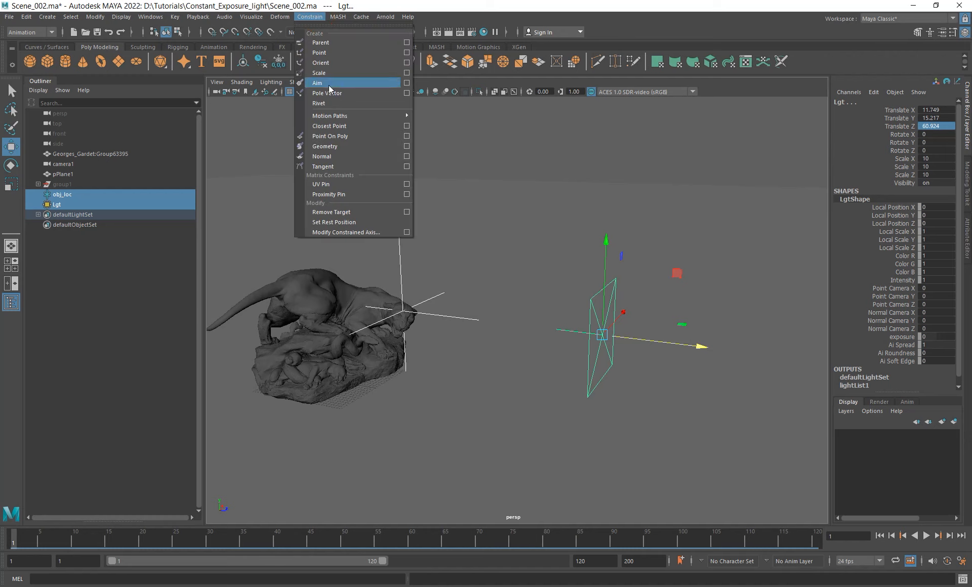
click(406, 83)
drag(400, 93, 367, 93)
click(249, 106)
click(274, 126)
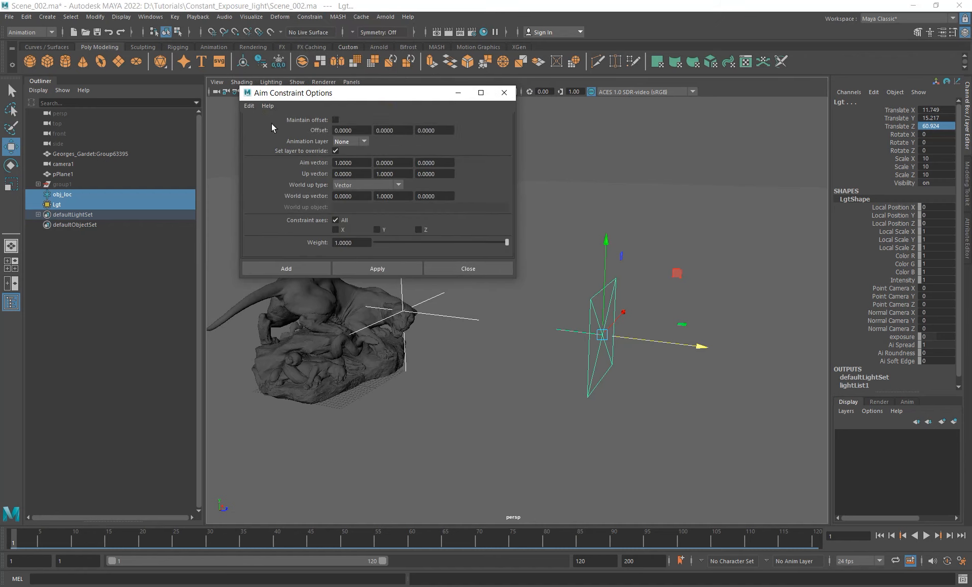
click(336, 120)
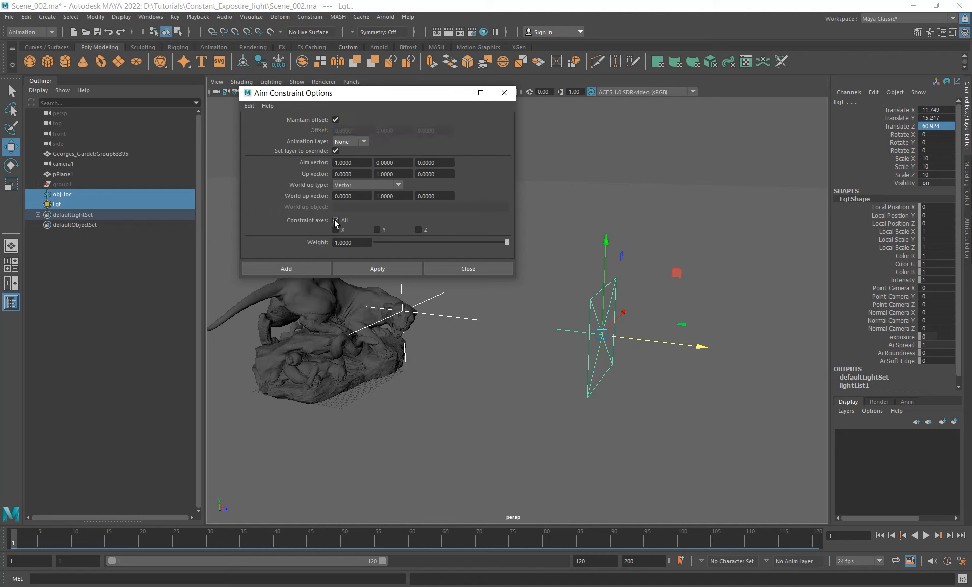
click(303, 269)
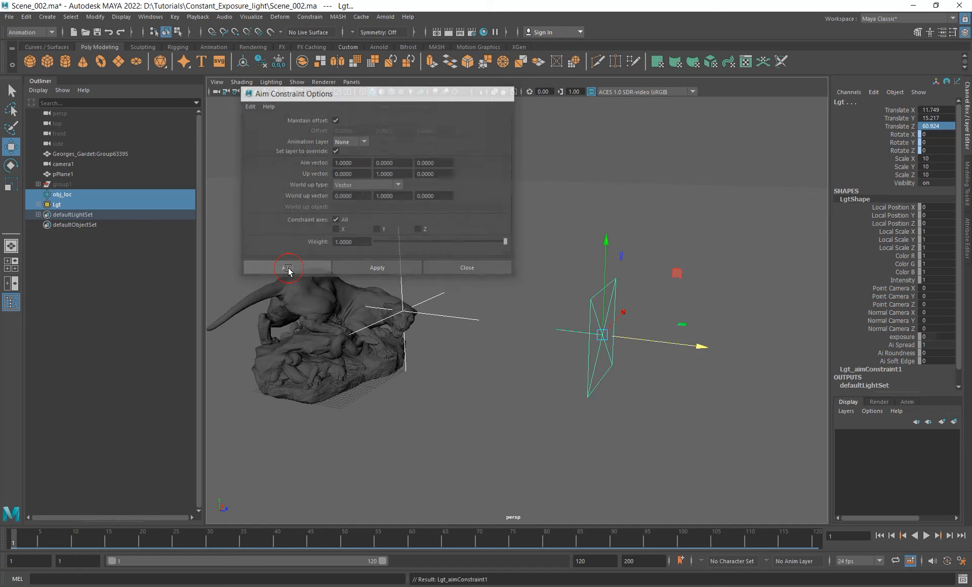
Test the aim constraint by raising Lgt high above the statue, then lower it to about Y 23.3, Z 70.3.
alt+drag(568, 357, 537, 363)
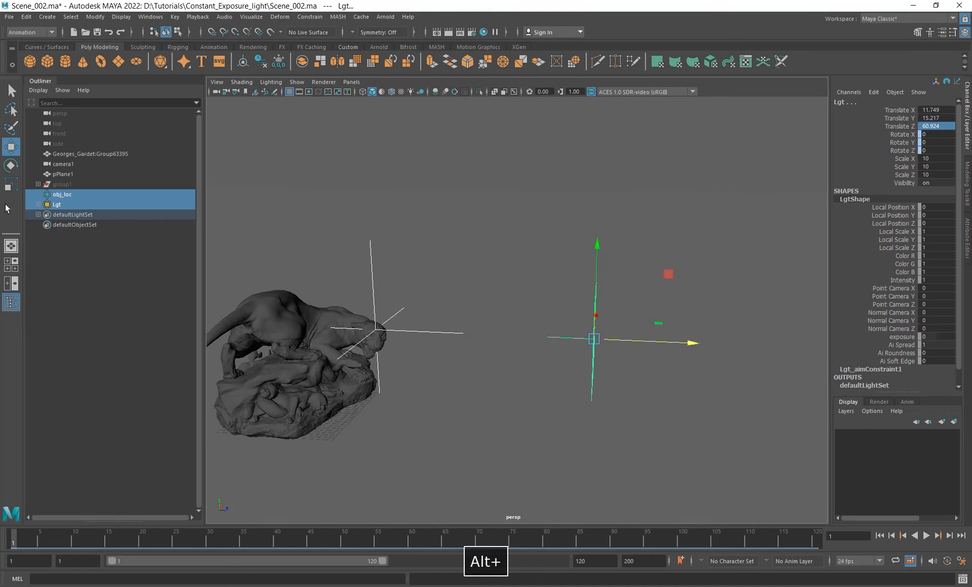
click(38, 204)
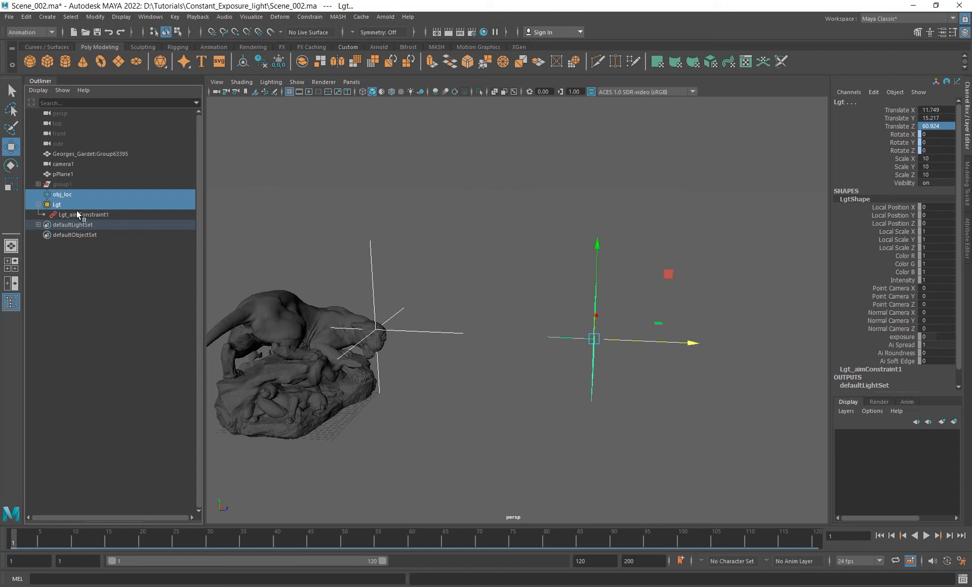
click(593, 375)
mouse_move(594, 375)
alt+mouse_down()
mouse_move(573, 374)
mouse_move(583, 370)
alt+mouse_up()
drag(658, 261, 704, 91)
ctrl+shift+right_drag(724, 173, 674, 174)
scroll(628, 214, down, 4)
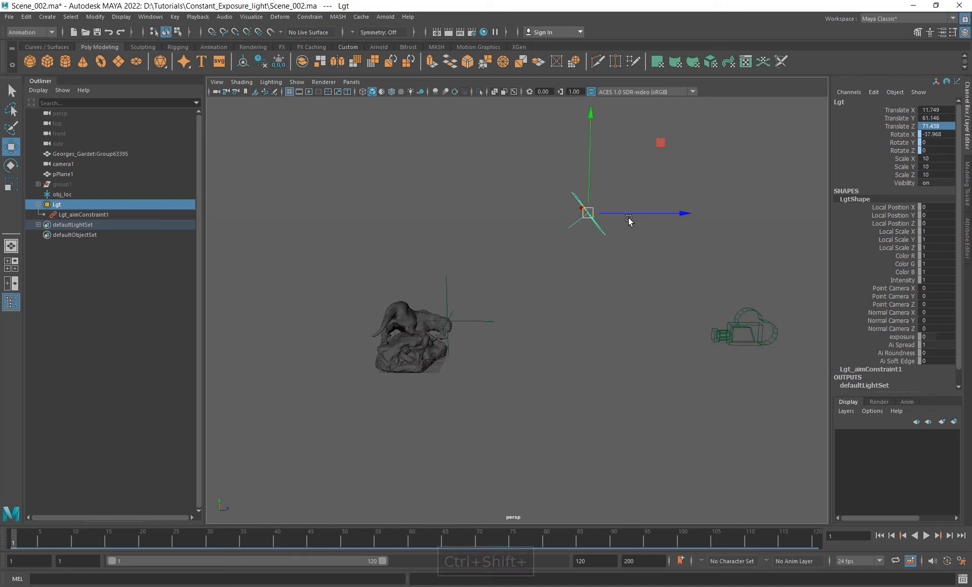
alt+middle_drag(628, 217, 611, 248)
drag(642, 181, 569, 295)
alt+drag(619, 286, 675, 250)
key(ctrl+z)
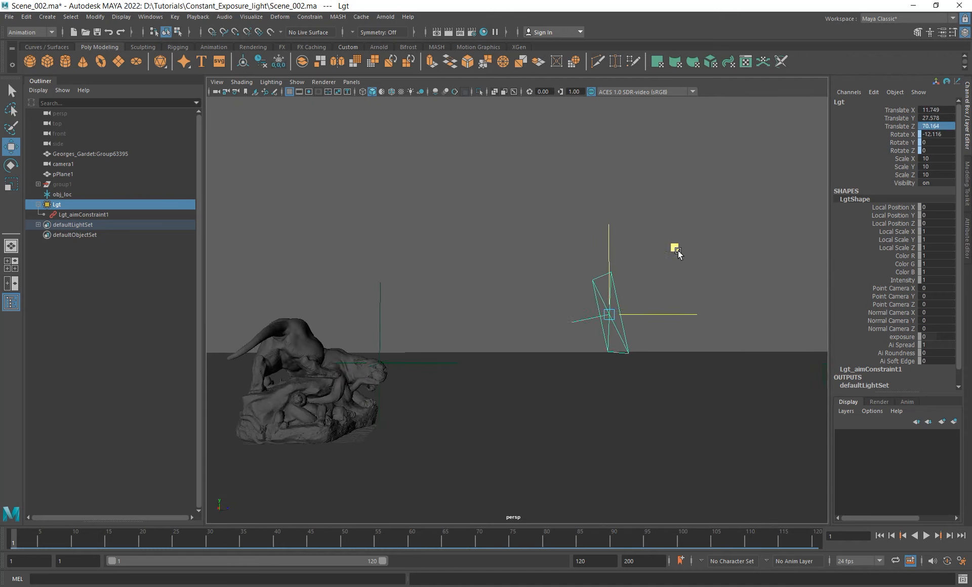
alt+drag(586, 302, 538, 306)
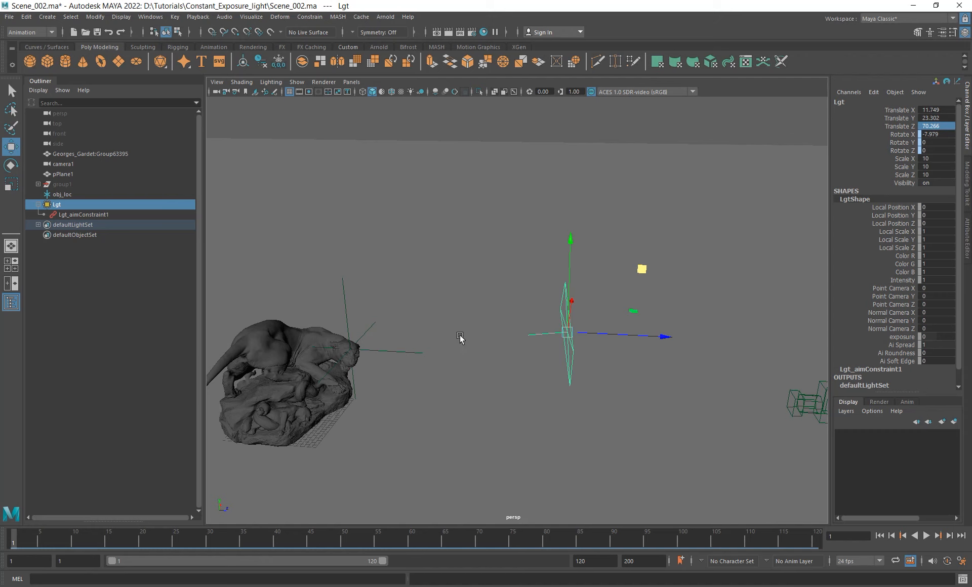
Move Lgt down and back from the statue in the YZ plane, to about Y 16.9, Z 72.6.
alt+drag(460, 338, 484, 302)
mouse_move(662, 219)
mouse_down()
mouse_move(645, 251)
mouse_move(654, 234)
mouse_up()
mouse_move(521, 320)
alt+mouse_down()
mouse_move(508, 314)
mouse_move(522, 307)
alt+mouse_up()
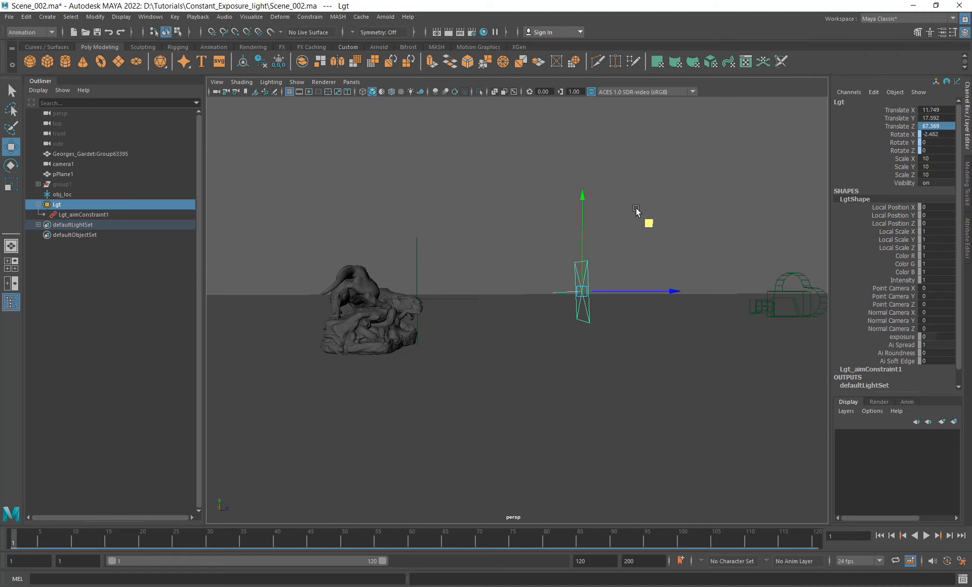
drag(646, 223, 646, 229)
alt+drag(525, 254, 486, 284)
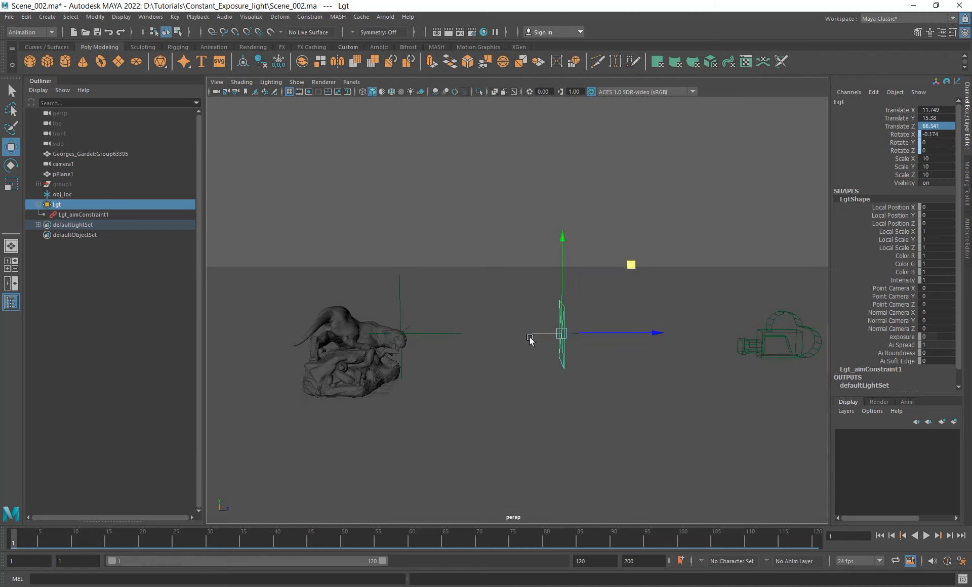
alt+drag(533, 314, 538, 304)
drag(632, 253, 652, 248)
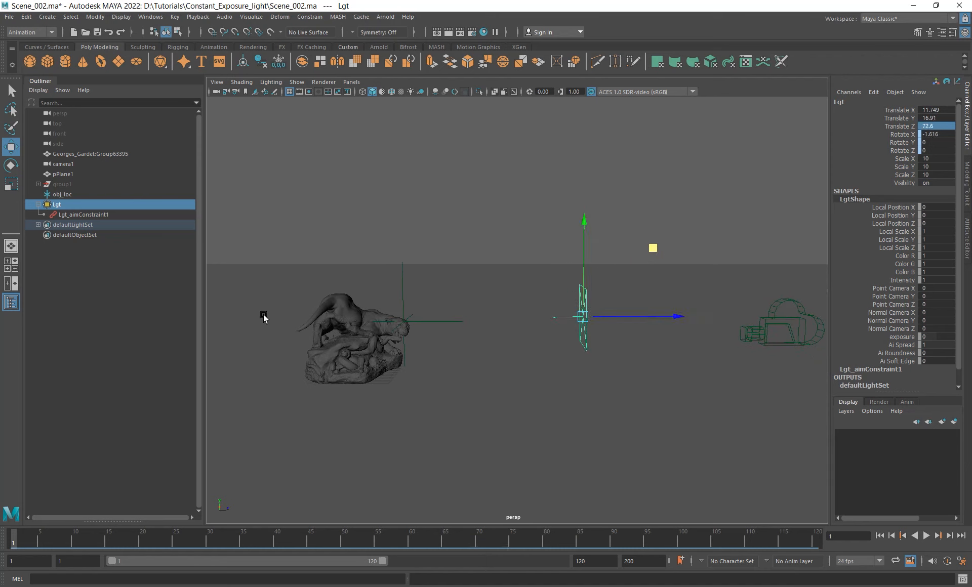
Create a distance measurement with the Distance Tool, placing its two end locators on the ground near the statue and toward the camera.
click(47, 17)
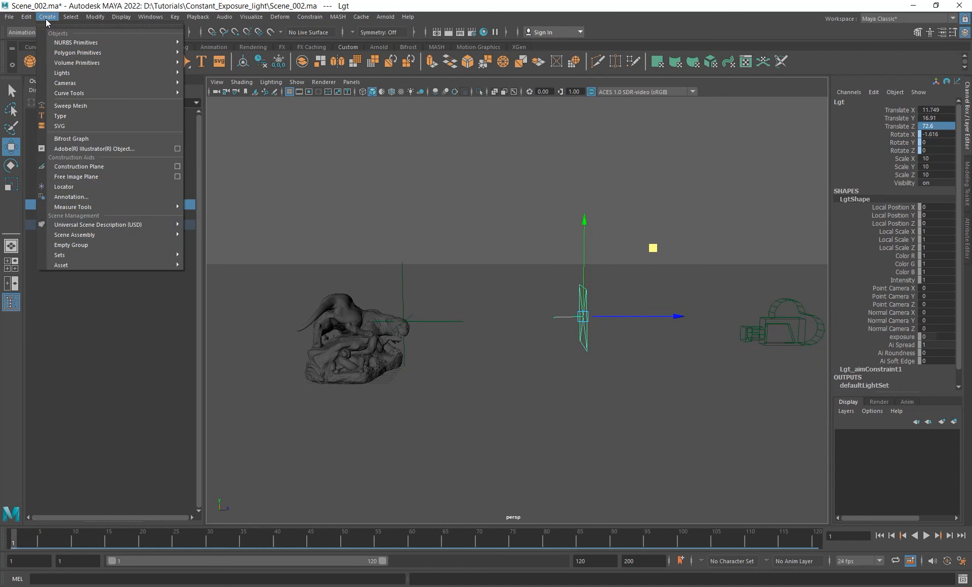
mouse_move(93, 206)
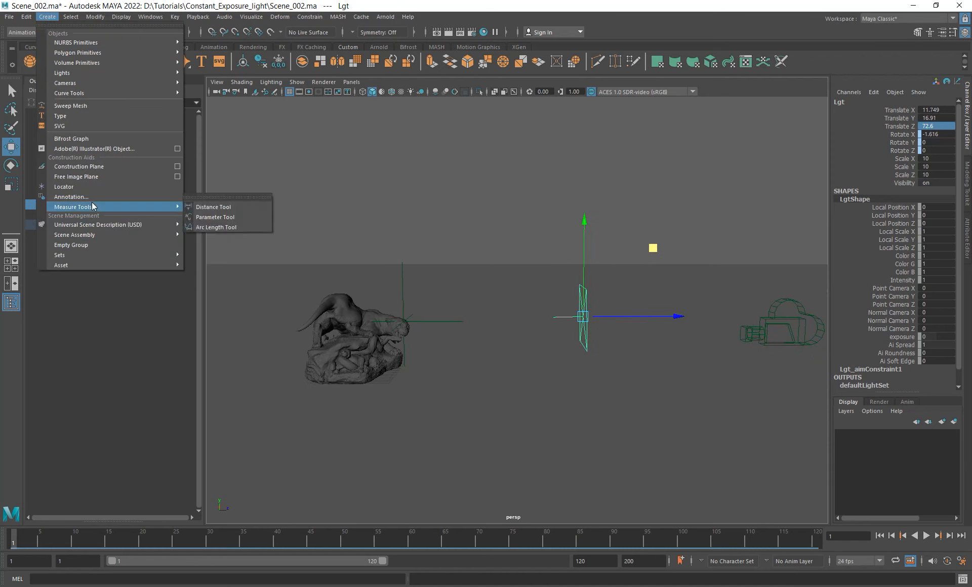
click(221, 208)
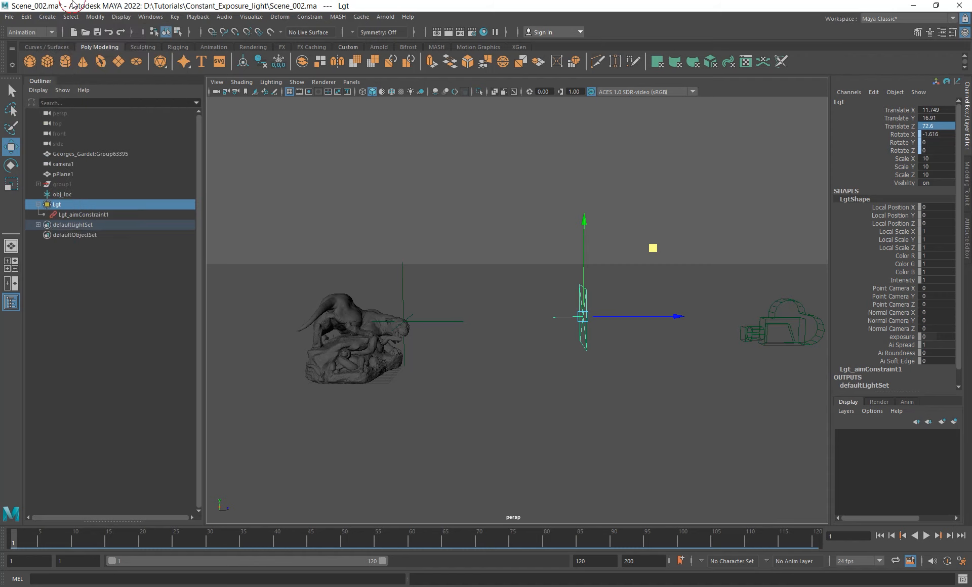
click(48, 17)
mouse_move(94, 206)
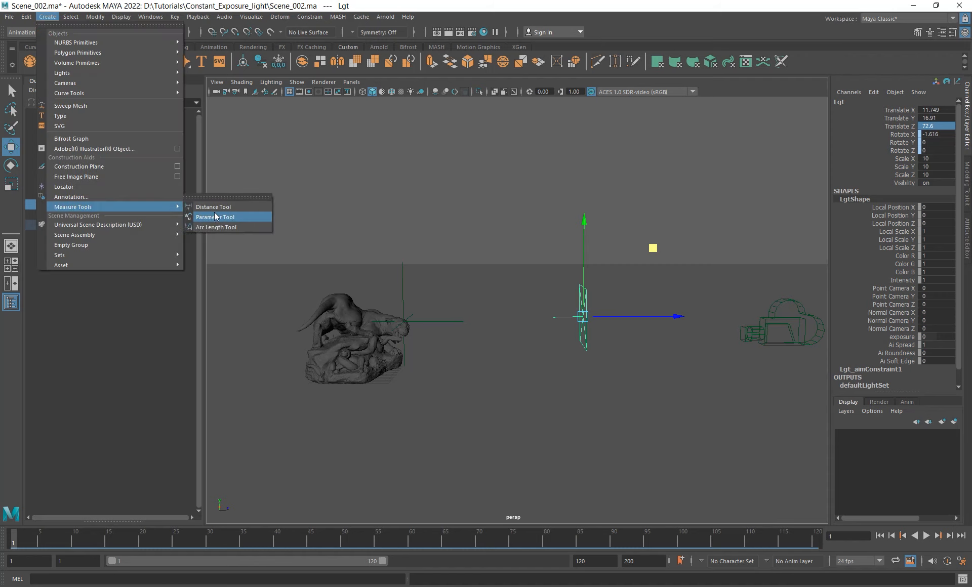
click(214, 208)
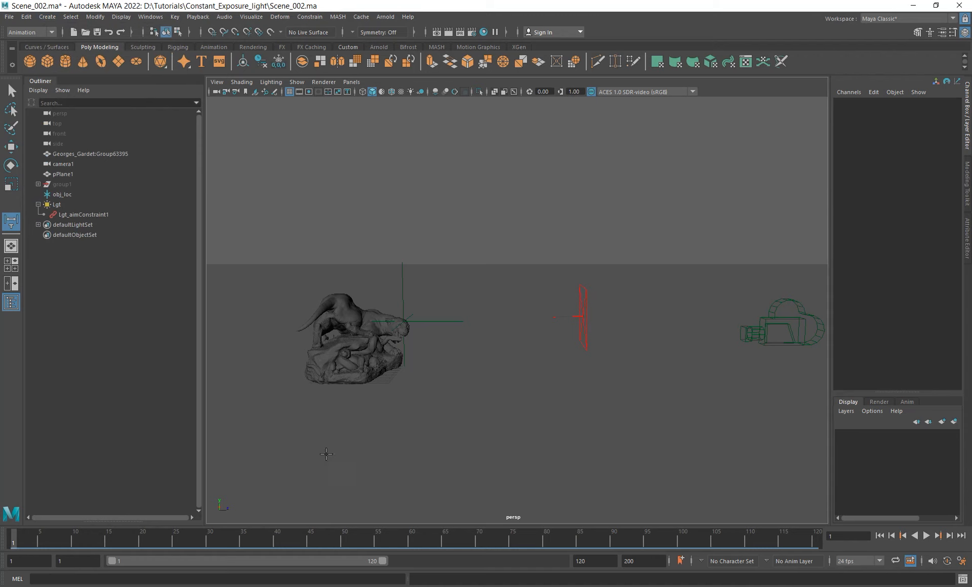
alt+drag(343, 444, 345, 458)
click(341, 479)
click(666, 460)
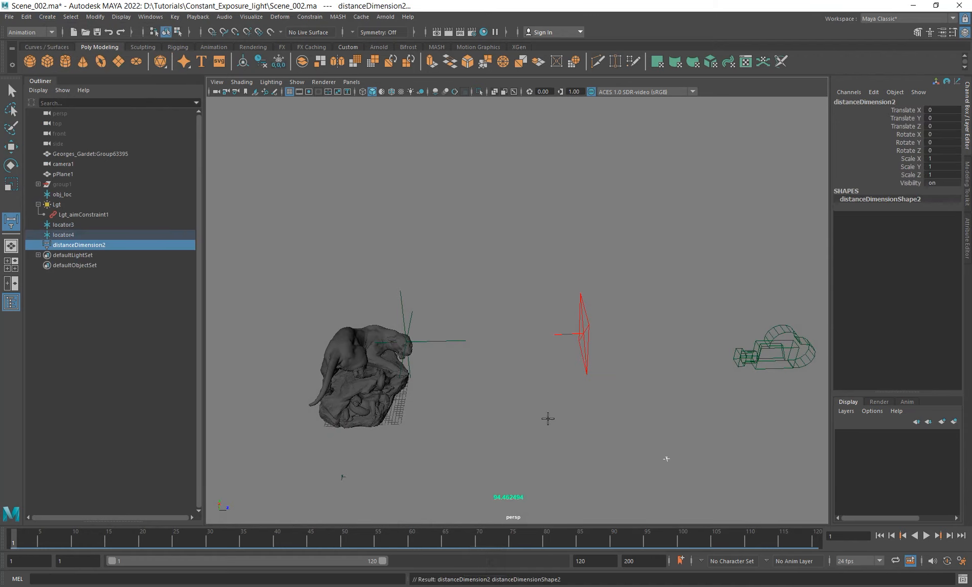
Raise both measurement end locators, locator3 and locator4, together to about Y 15.6.
alt+middle_drag(419, 485, 416, 408)
mouse_move(515, 419)
alt+mouse_down()
mouse_move(482, 405)
mouse_move(521, 415)
mouse_move(501, 413)
alt+mouse_up()
drag(69, 226, 76, 233)
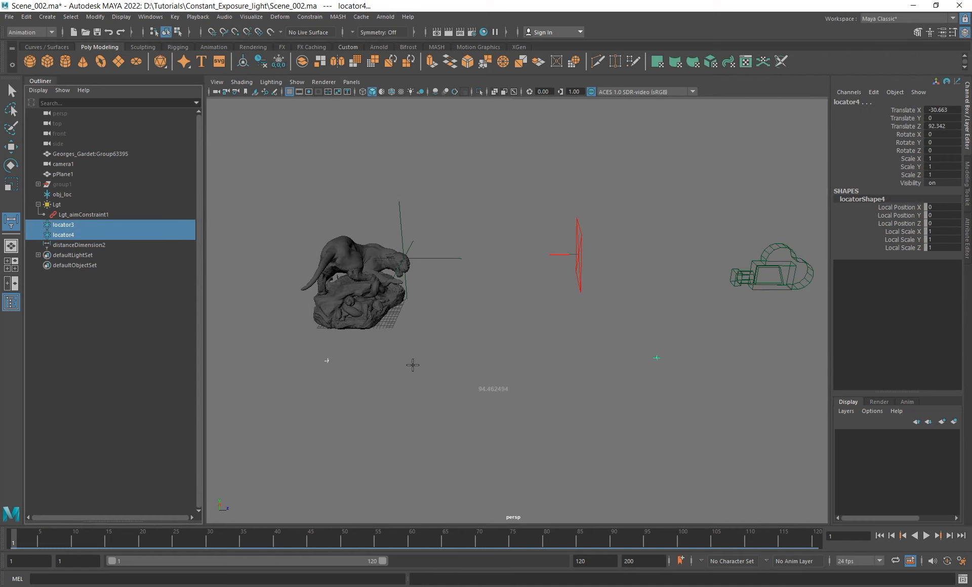
key(w)
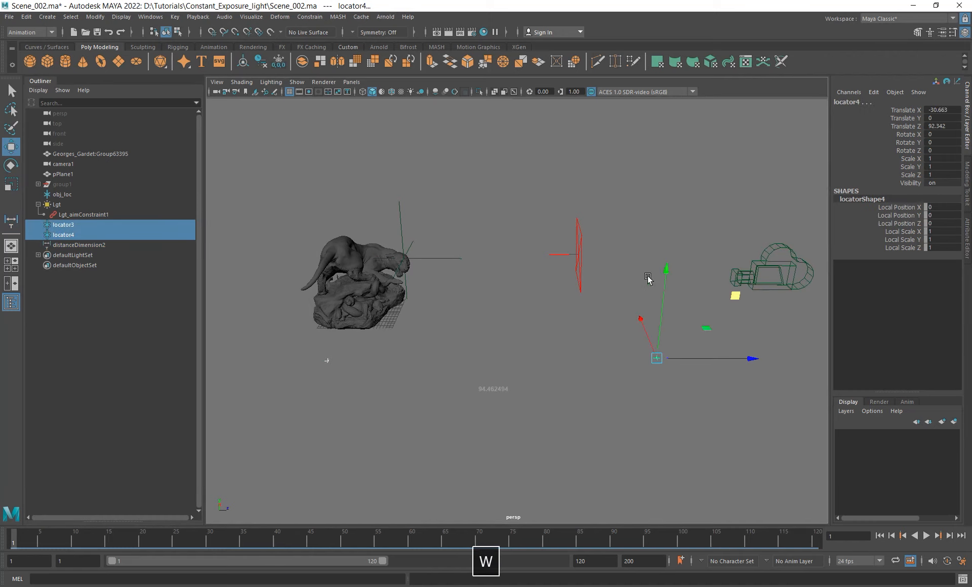
drag(666, 274, 564, 256)
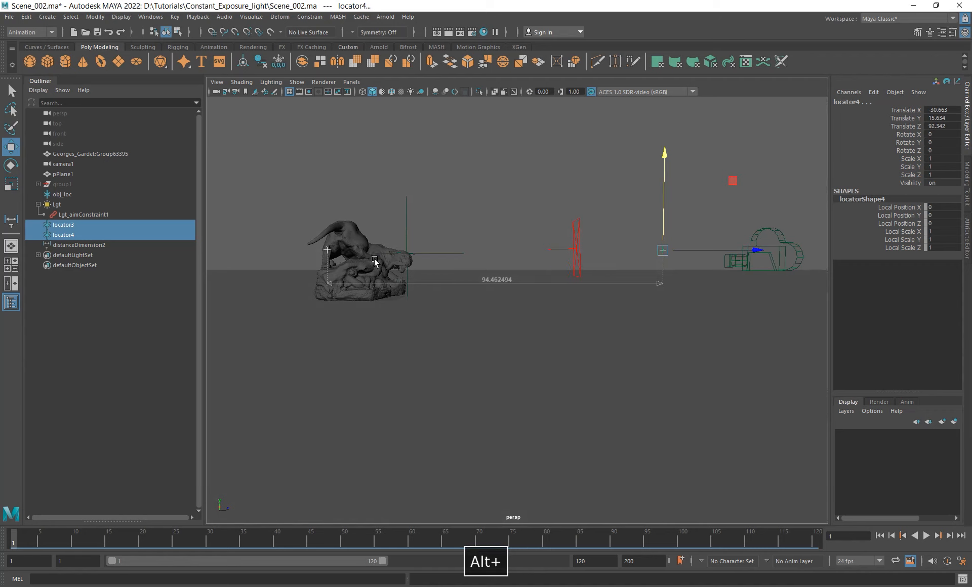
Examine the distance dimension's start point, end point and distance attributes, and check locator3, obj_loc and Lgt in the scene.
alt+drag(547, 299, 509, 324)
click(498, 316)
click(80, 246)
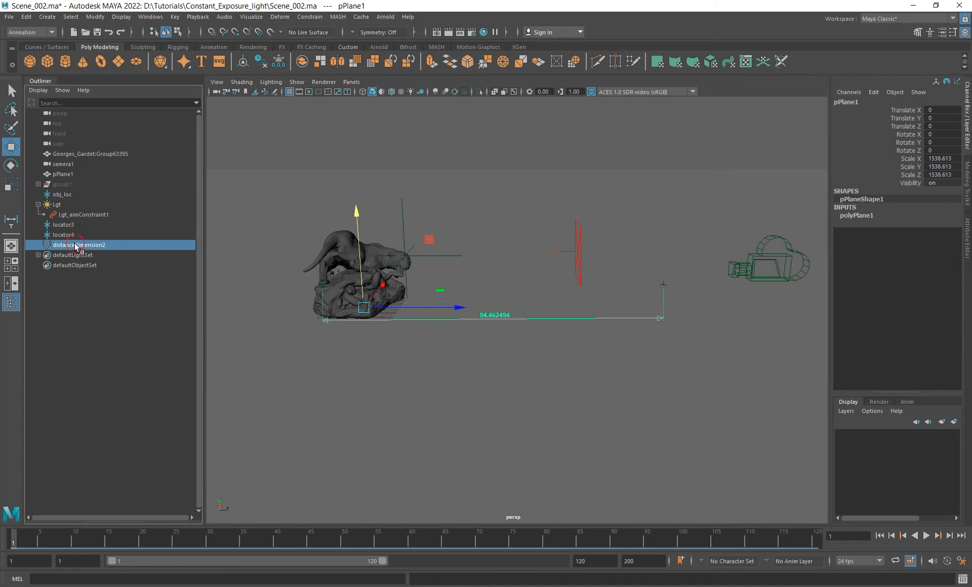
key(ctrl+a)
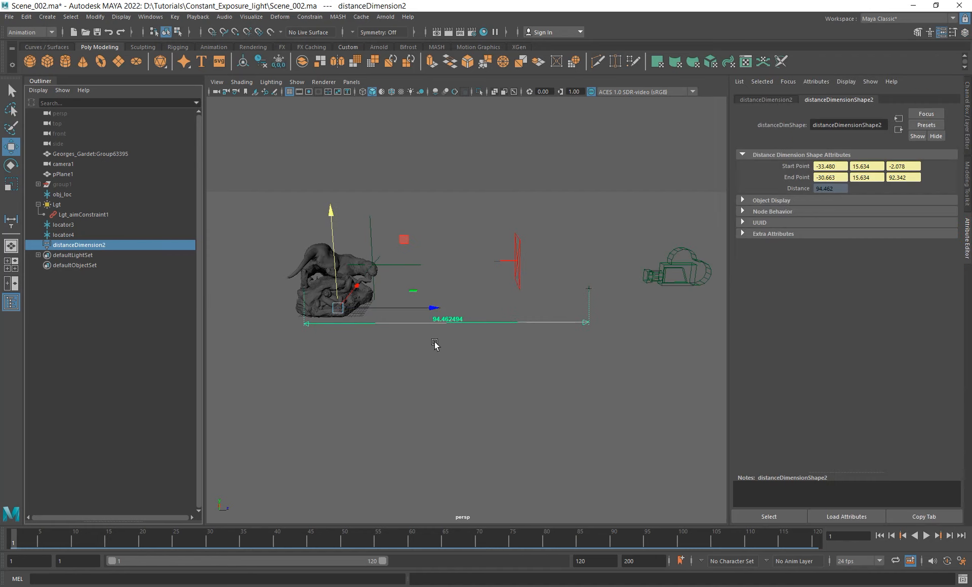
mouse_move(465, 309)
alt+mouse_down()
mouse_move(479, 321)
mouse_move(460, 340)
alt+mouse_up()
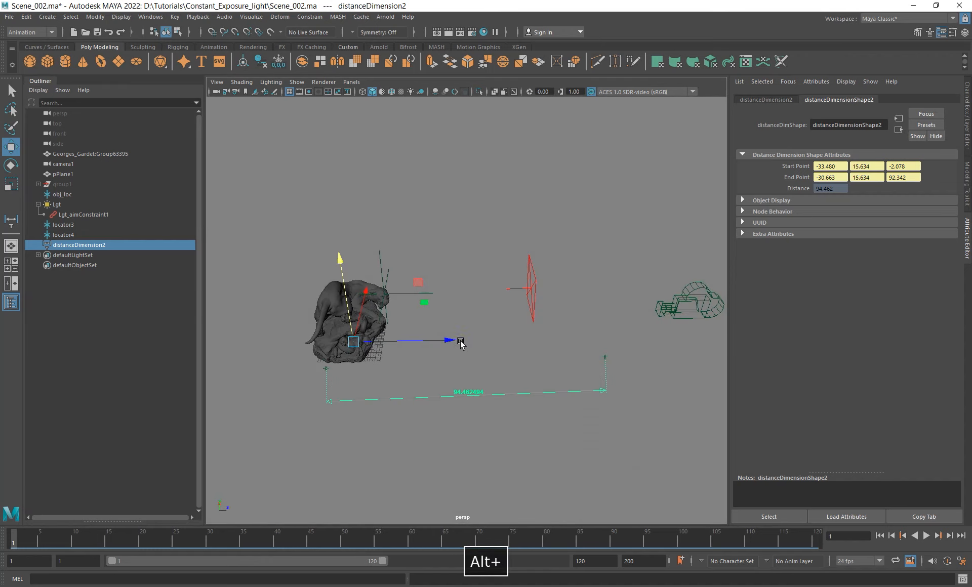
click(325, 369)
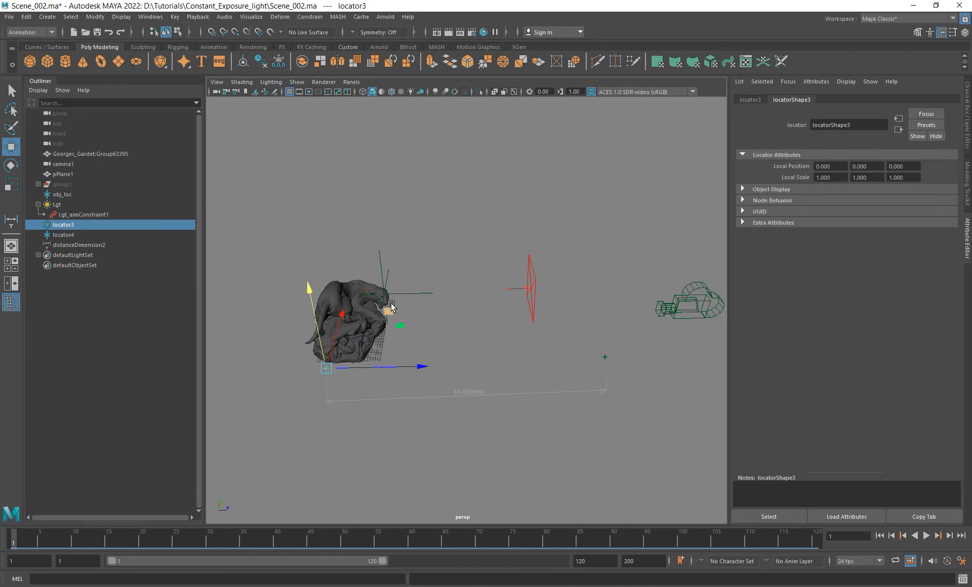
click(380, 257)
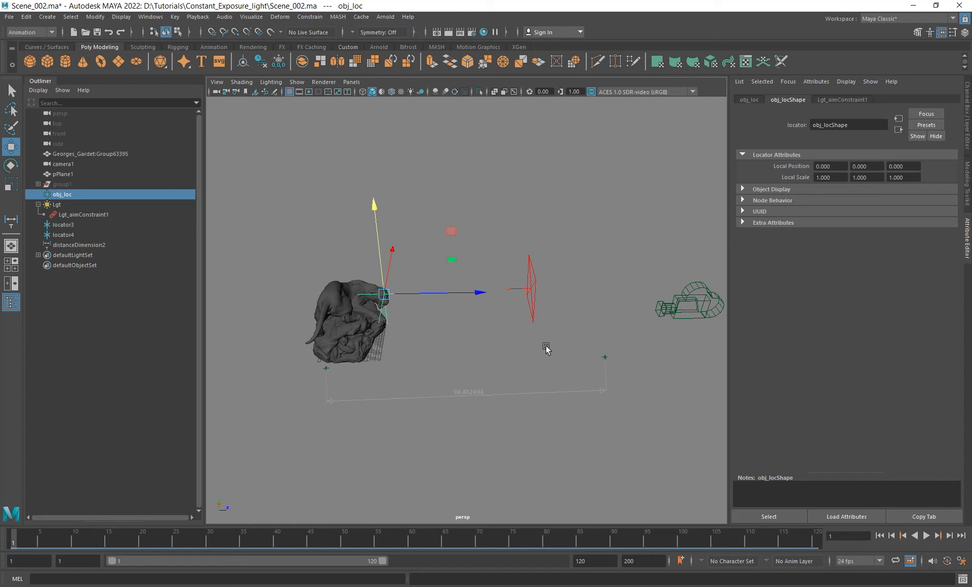
click(534, 286)
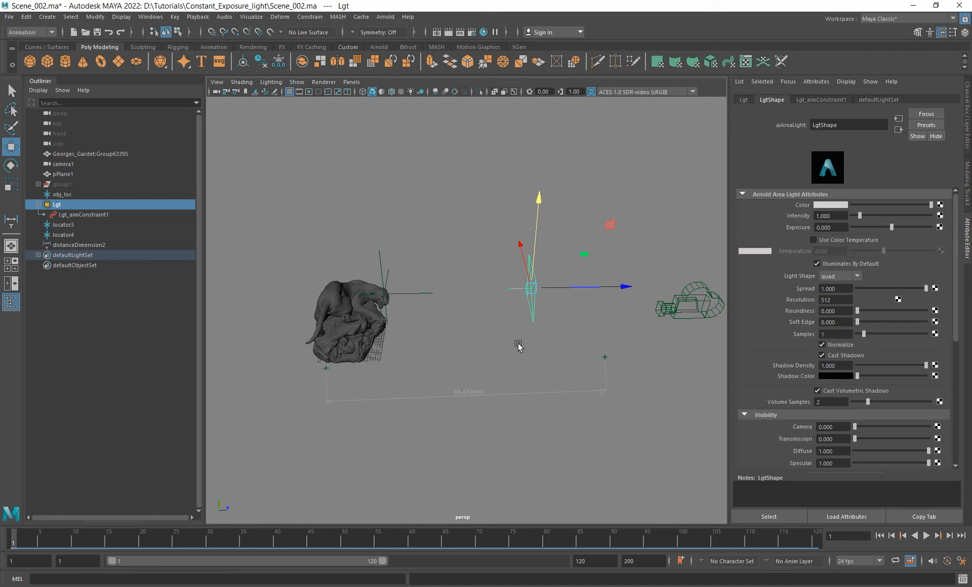
Match locator3 to obj_loc's position by applying Translate X 11.749, Y 15.217 and Z 12.584 to both.
click(326, 369)
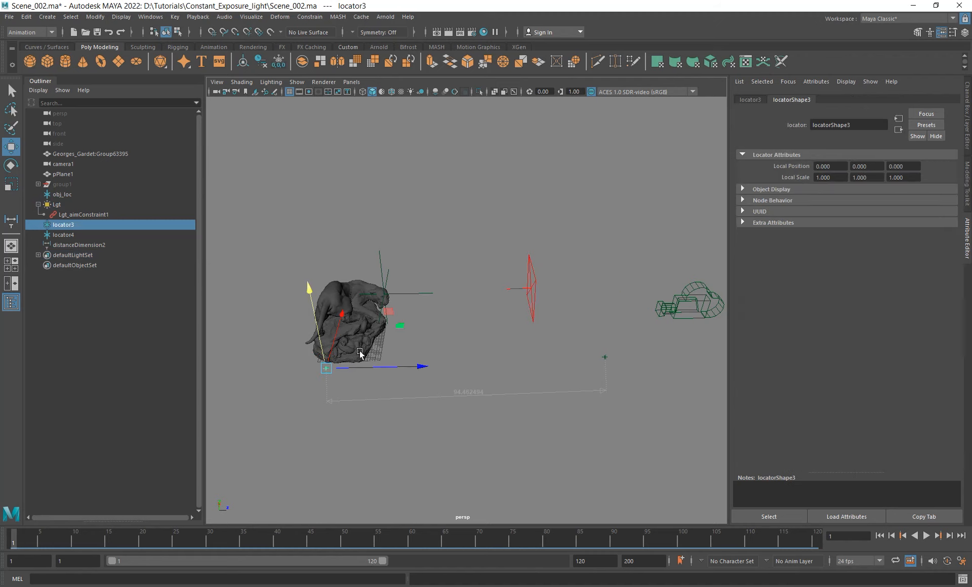
shift+click(380, 259)
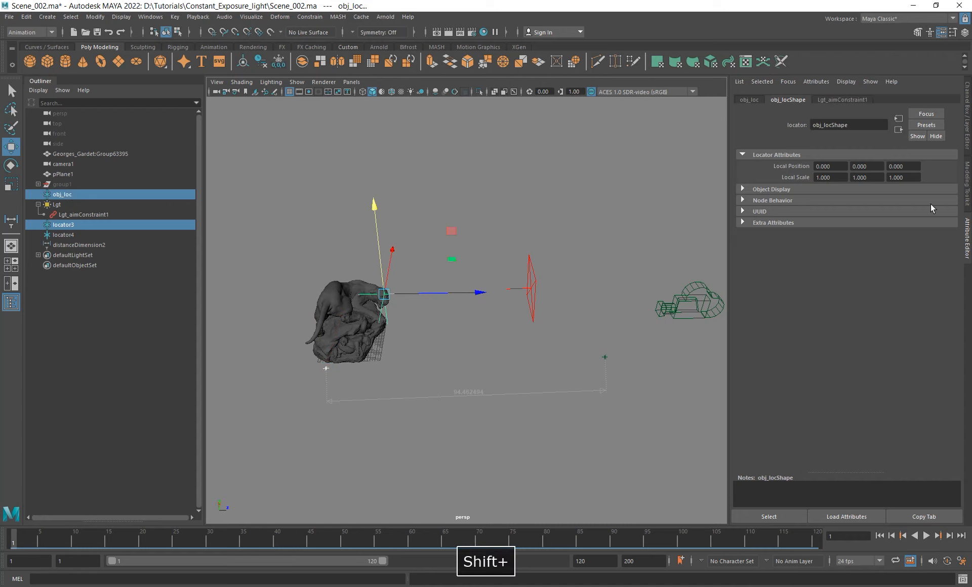
click(968, 121)
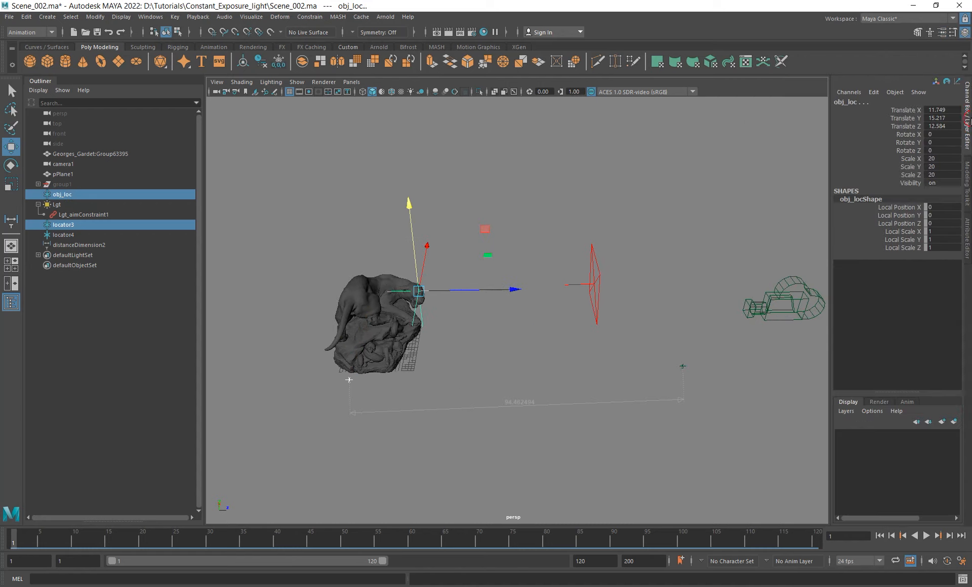
double_click(942, 110)
key(Tab)
key(Tab)
key(Tab)
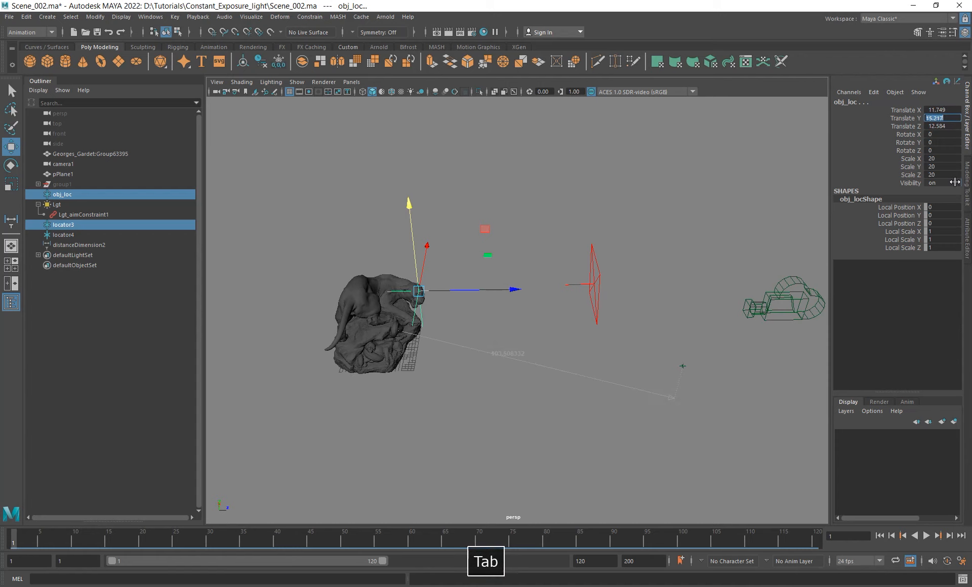
Parent locator3 under obj_loc.
mouse_move(435, 261)
alt+mouse_down()
mouse_move(427, 278)
mouse_move(504, 324)
mouse_move(438, 309)
alt+mouse_up()
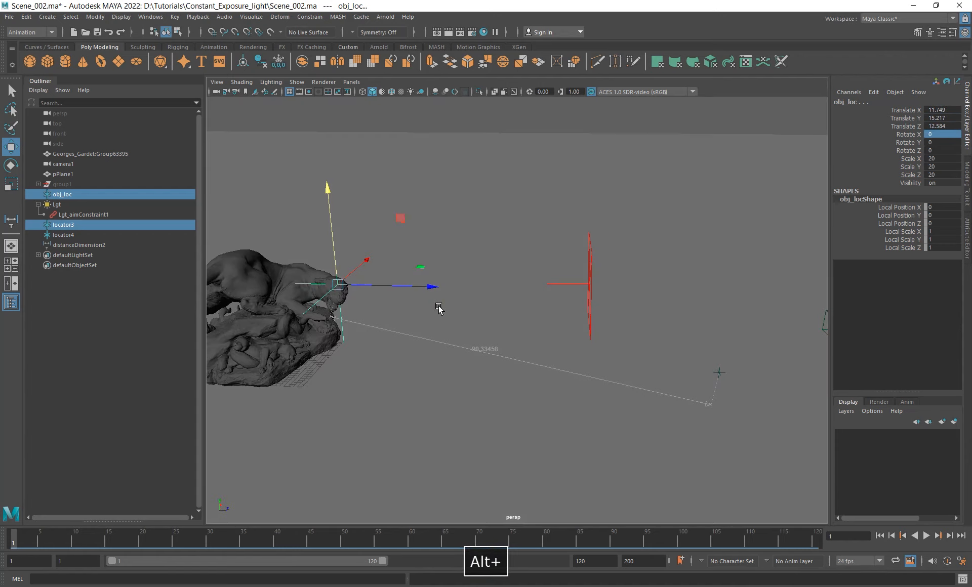
click(65, 226)
alt+drag(369, 286, 431, 272)
scroll(431, 272, up, 4)
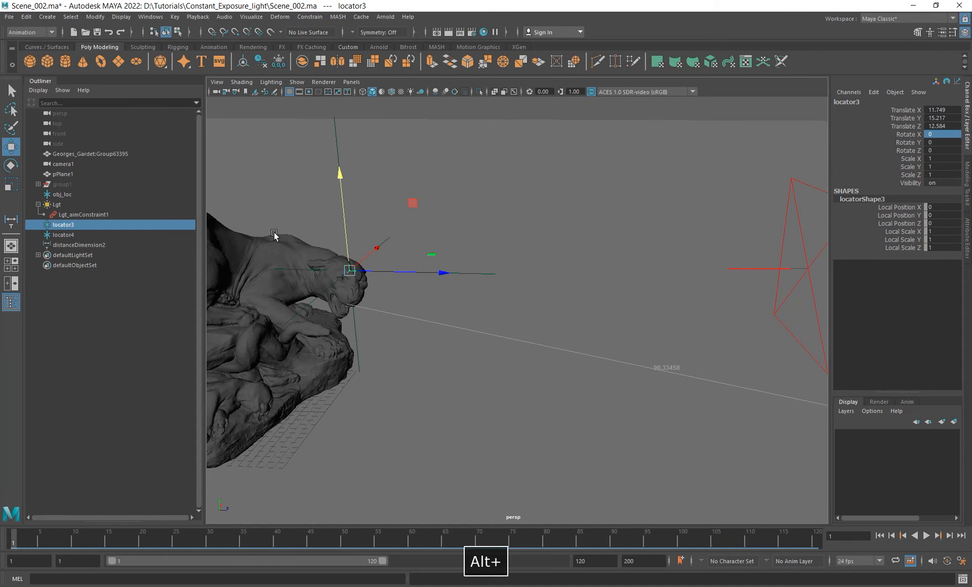
drag(62, 229, 64, 195)
Test that the measurement follows obj_loc by moving it in the YZ plane, and undo the move.
click(336, 139)
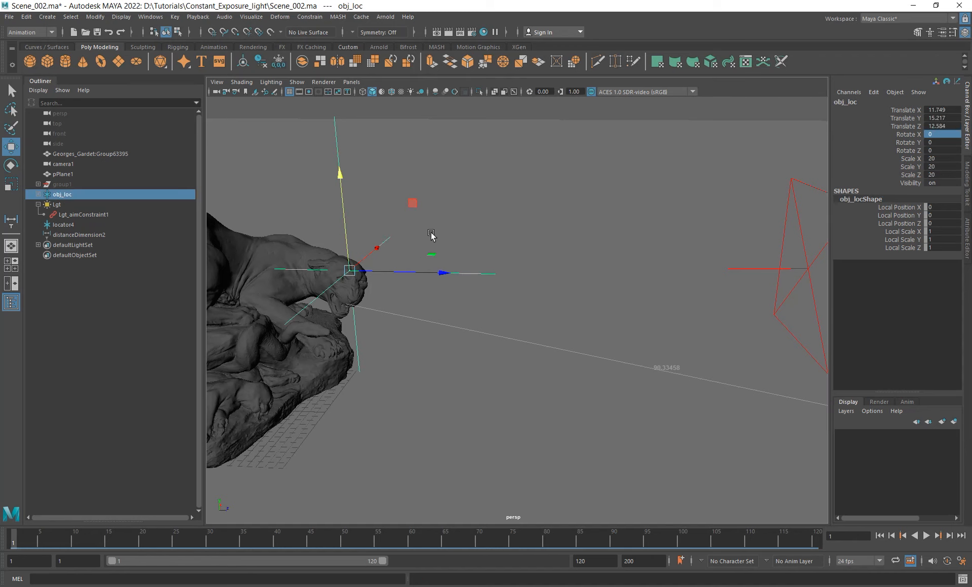
alt+right_drag(450, 248, 357, 236)
middle_drag(479, 217, 471, 188)
key(ctrl+z)
key(ctrl+z)
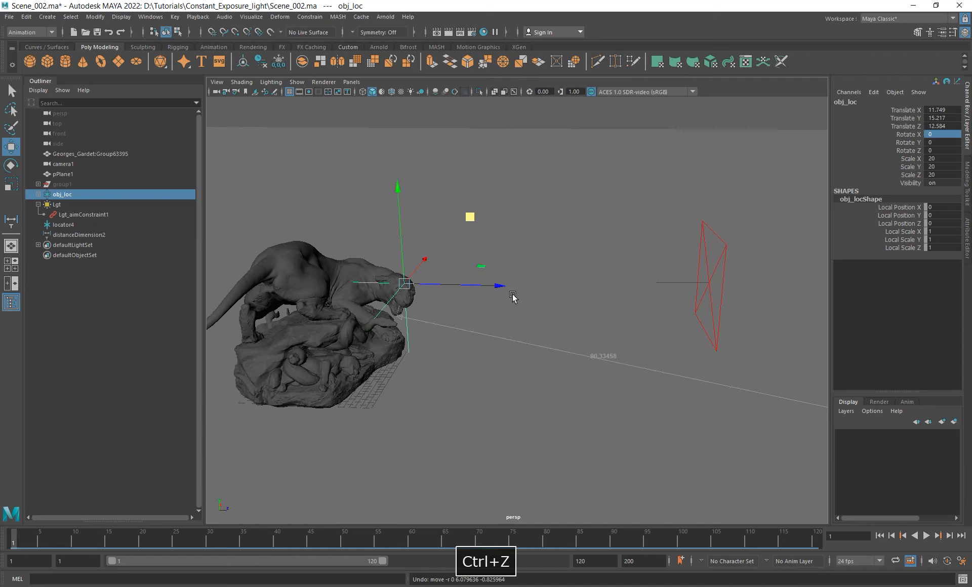
key(z)
Match locator4 to Lgt's position by applying Translate X 11.749, Y 16.91 and Z 72.6 to both.
click(65, 225)
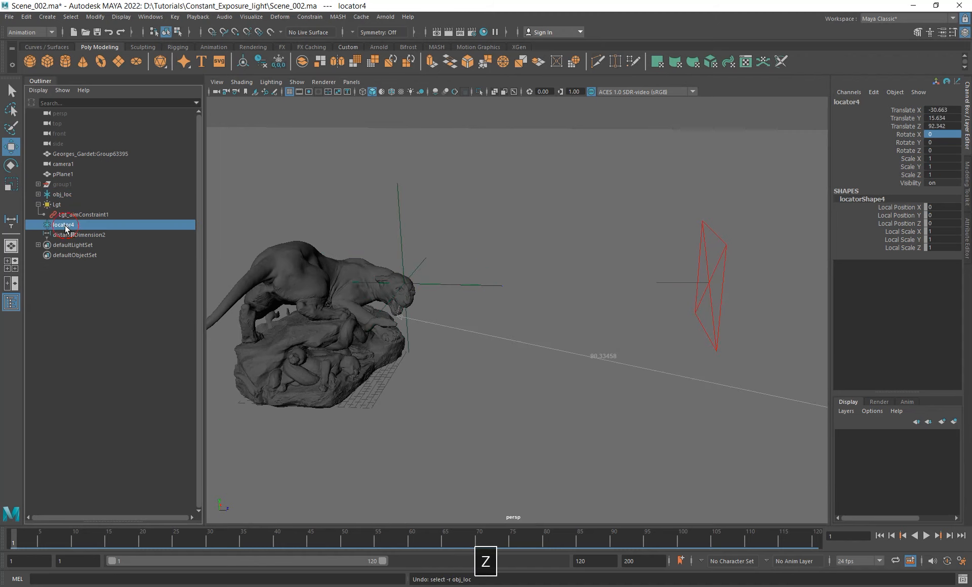
alt+drag(564, 299, 359, 278)
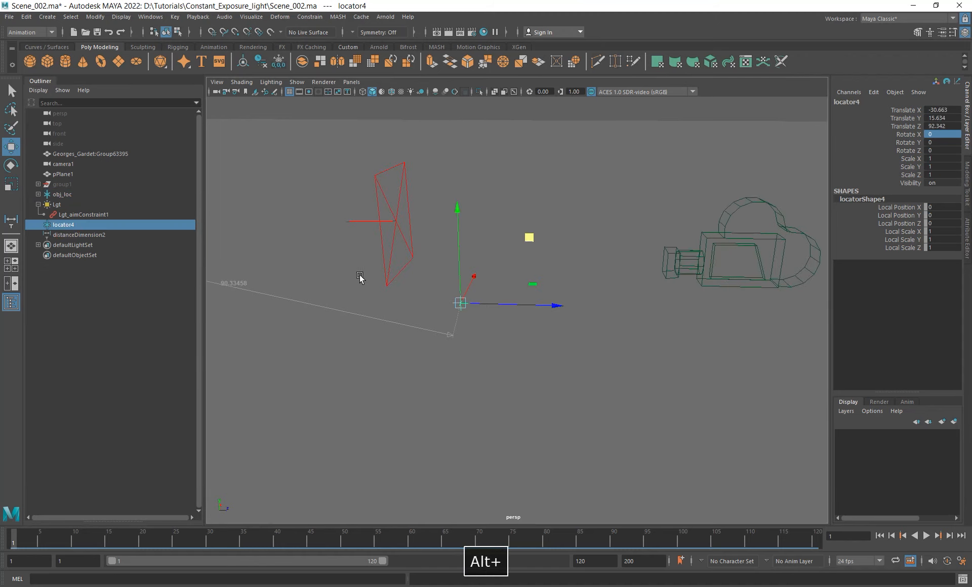
shift+click(380, 184)
key(Tab)
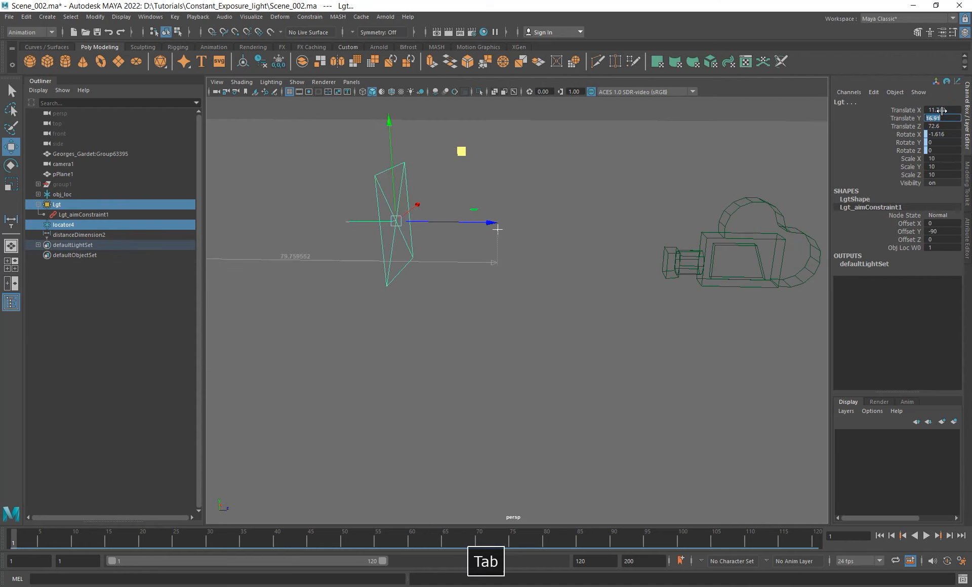
Parent locator4 under Lgt.
alt+drag(453, 267, 590, 288)
click(64, 215)
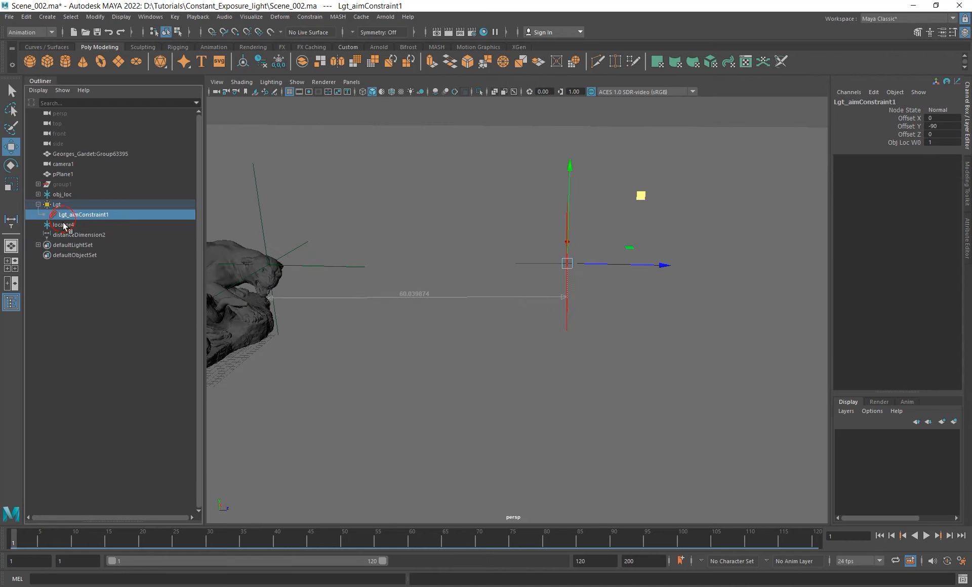
click(61, 226)
drag(58, 204, 57, 205)
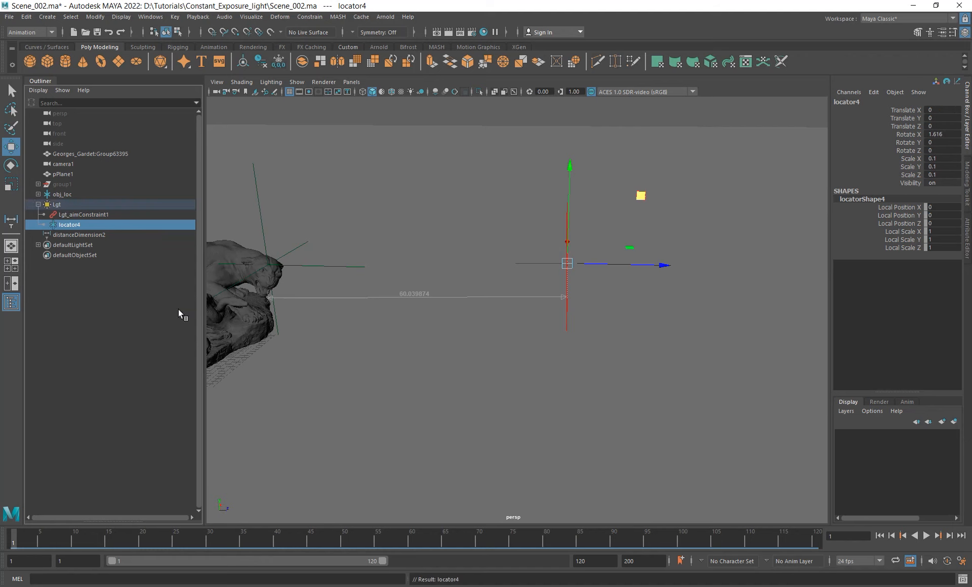
Test that the measurement follows Lgt by moving it away from the statue, and undo the move.
alt+drag(509, 277, 452, 292)
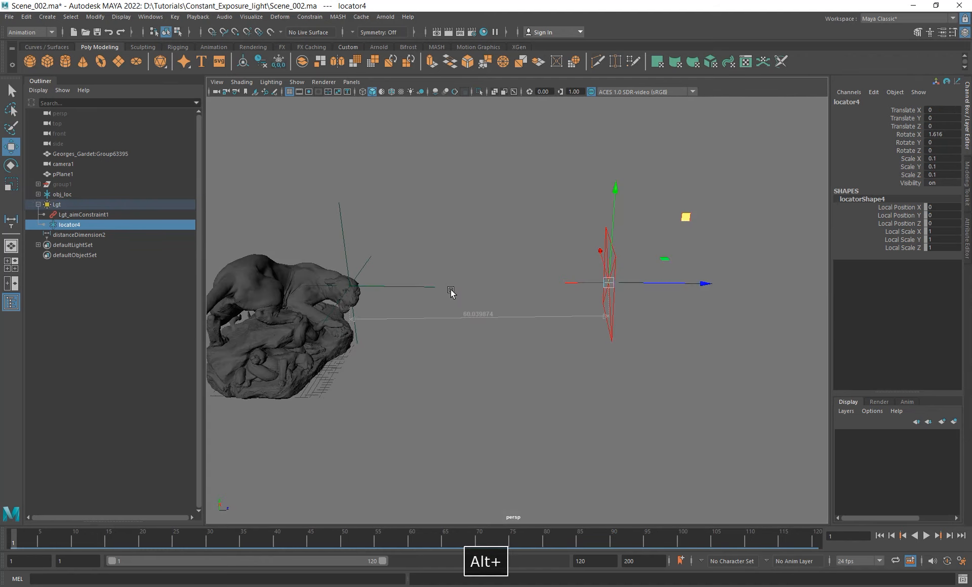
click(605, 227)
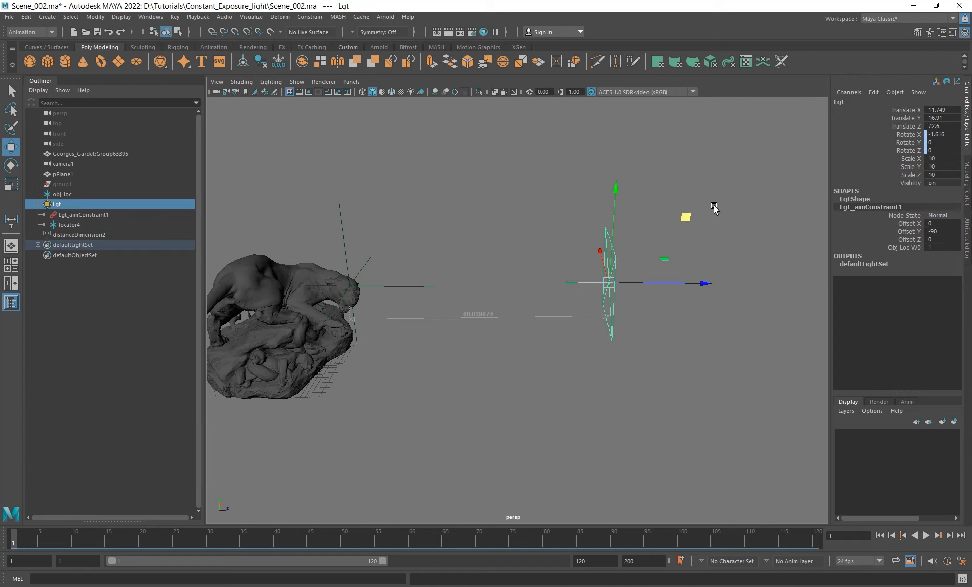
drag(687, 218, 833, 193)
key(ctrl+z)
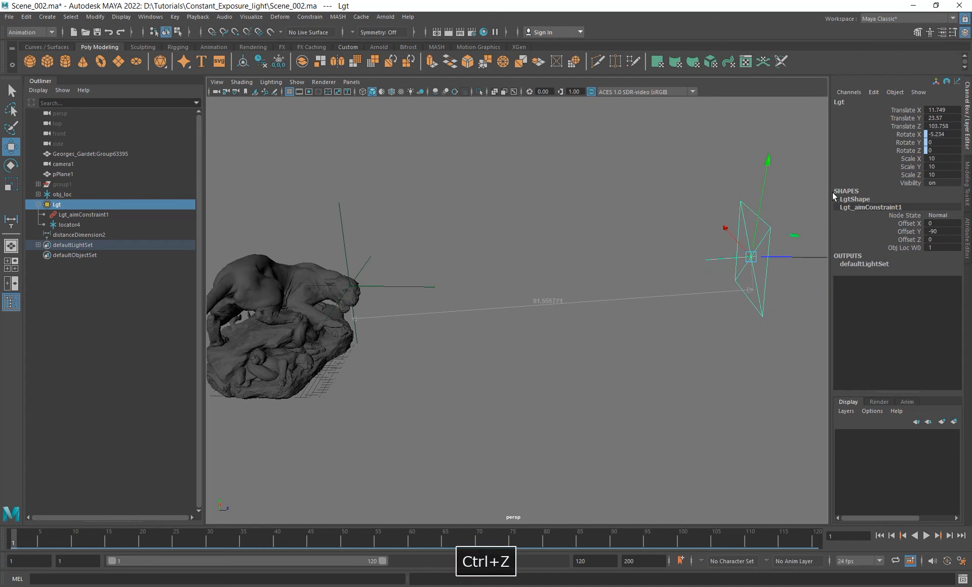
Show the Arnold area light attributes of LgtShape.
alt+right_drag(563, 251, 452, 269)
alt+drag(452, 268, 446, 257)
alt+middle_drag(446, 257, 368, 278)
click(967, 255)
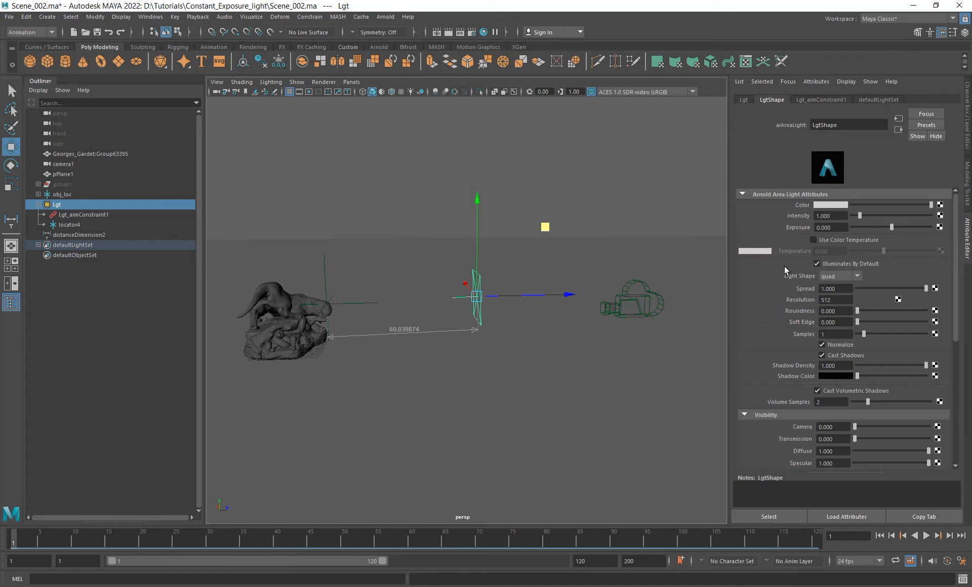
alt+right_drag(497, 263, 575, 274)
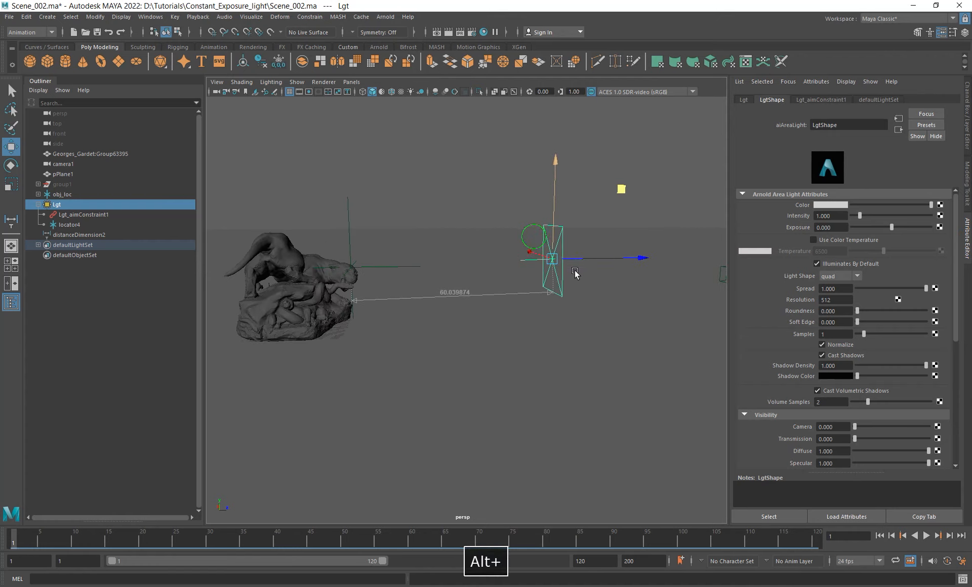
alt+drag(575, 273, 560, 288)
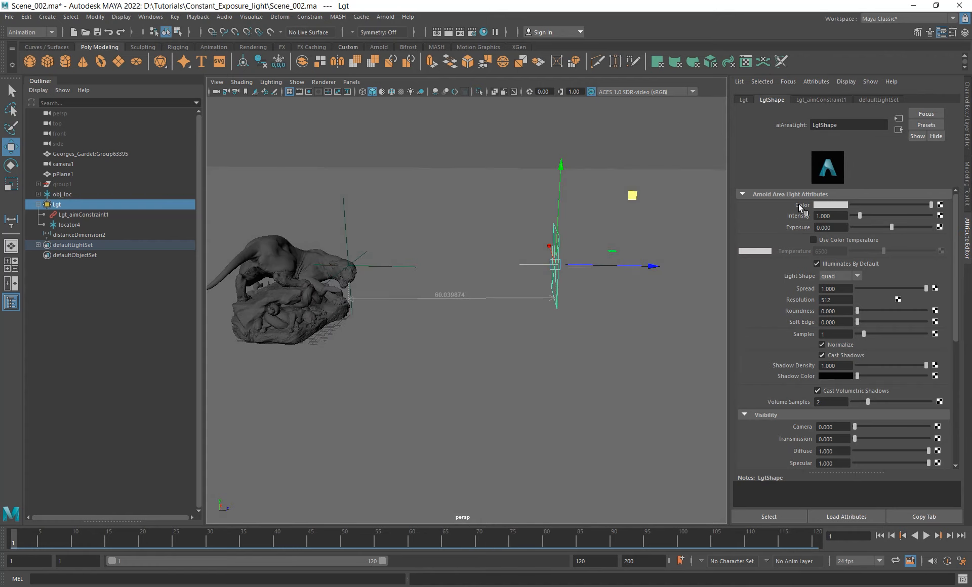
right_click(834, 216)
click(872, 224)
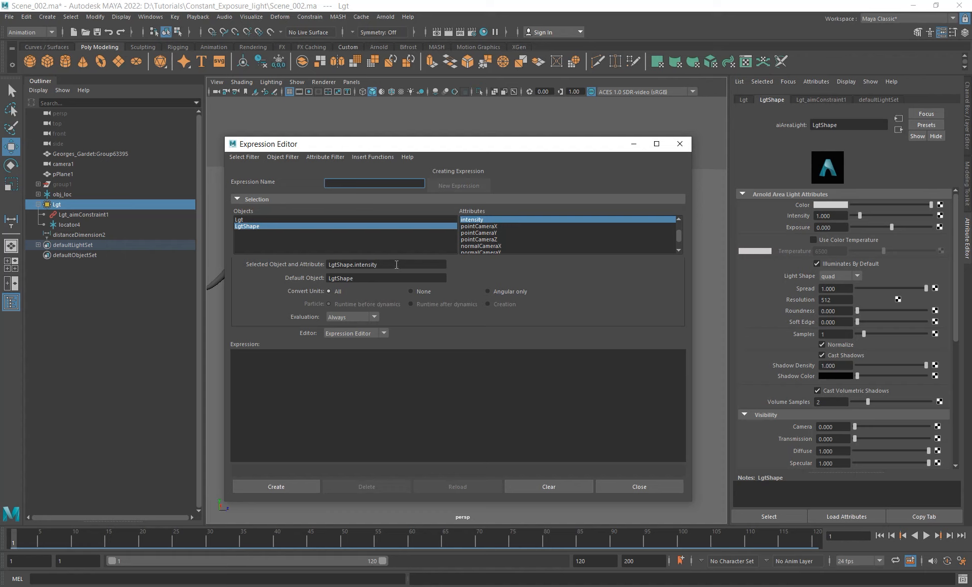
drag(397, 264, 283, 264)
drag(355, 265, 296, 263)
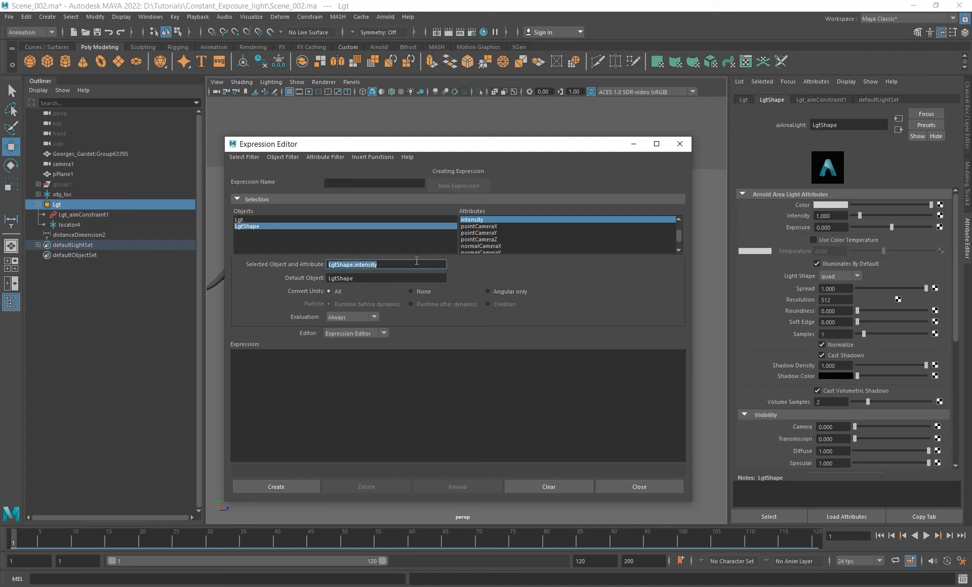
click(394, 265)
drag(394, 265, 310, 265)
click(680, 144)
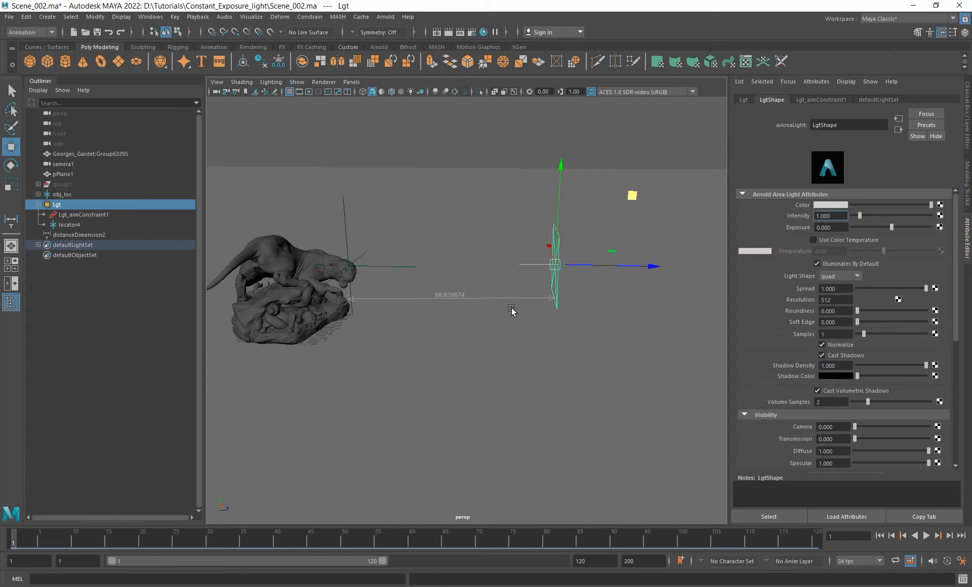
Copy the name of the distance measurement's shape node, distanceDimensionShape2.
click(79, 235)
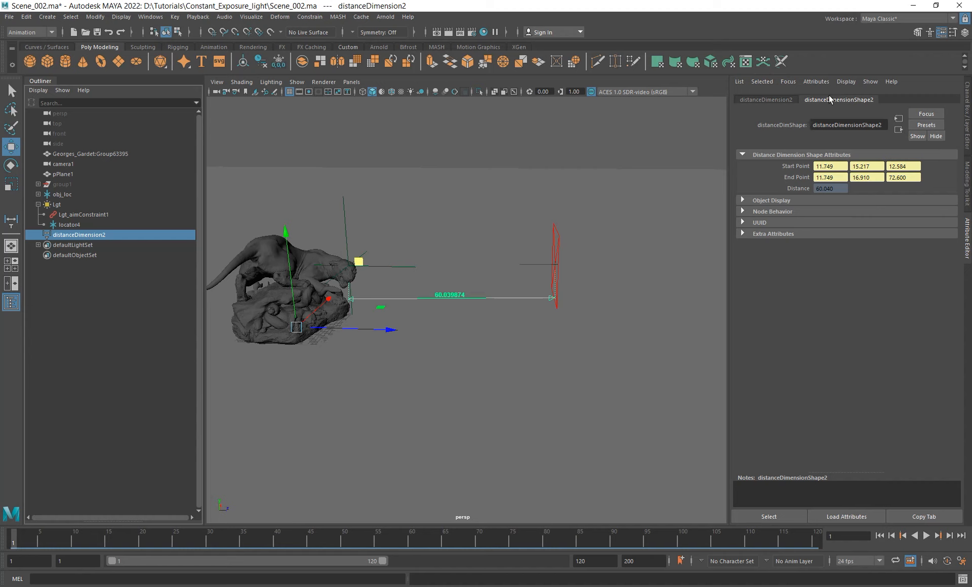
drag(882, 125, 783, 125)
key(ctrl+c)
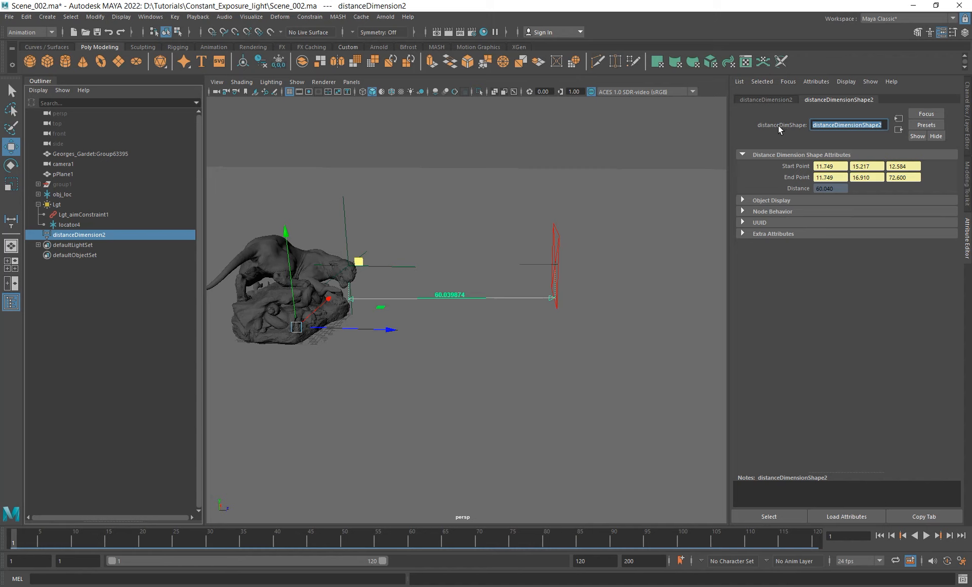
click(767, 100)
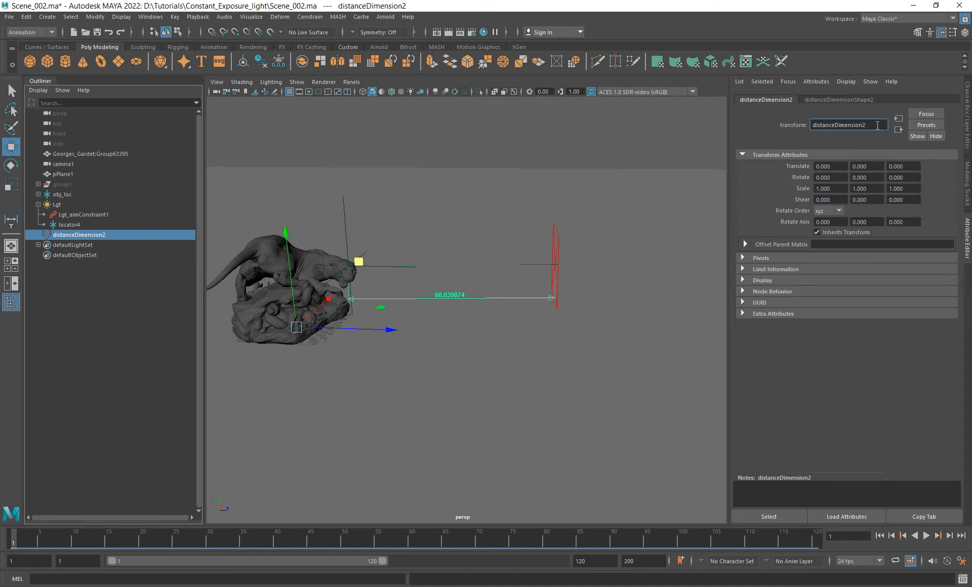
click(844, 101)
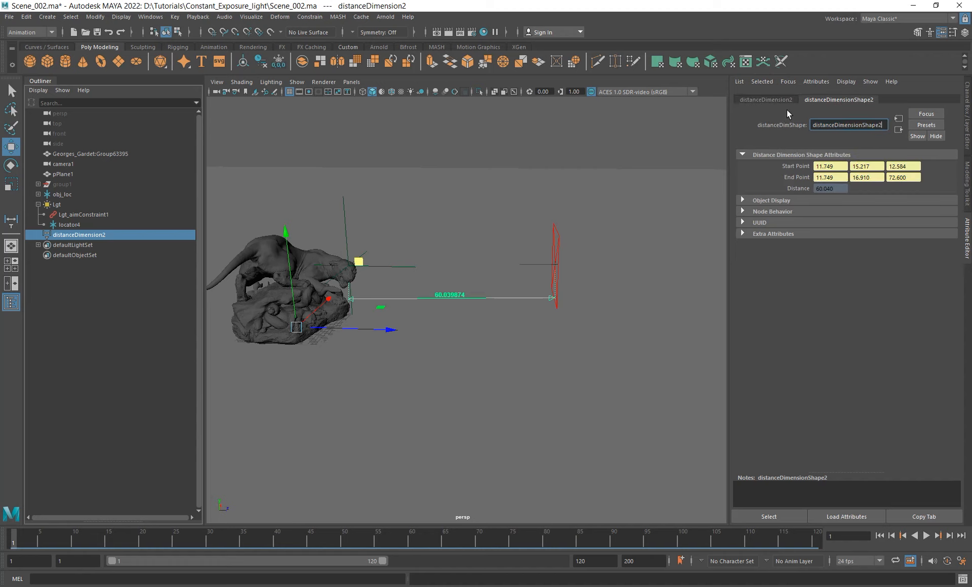
drag(883, 124, 722, 109)
click(765, 101)
click(840, 101)
double_click(866, 125)
key(ctrl+c)
Start a new expression on the intensity of LgtShape, entering LgtShape.intensity = distanceDimensionShape2.
click(557, 237)
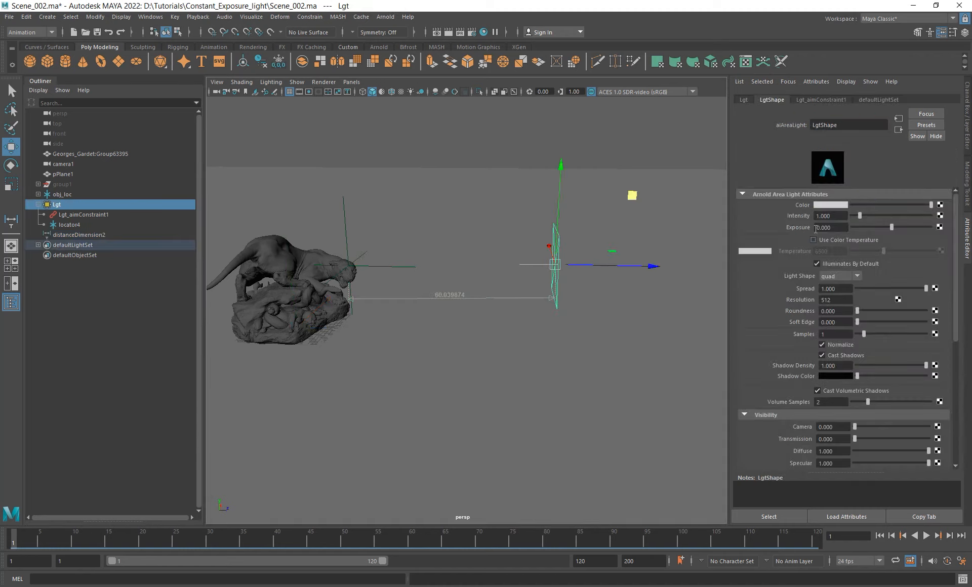
right_click(840, 218)
click(861, 222)
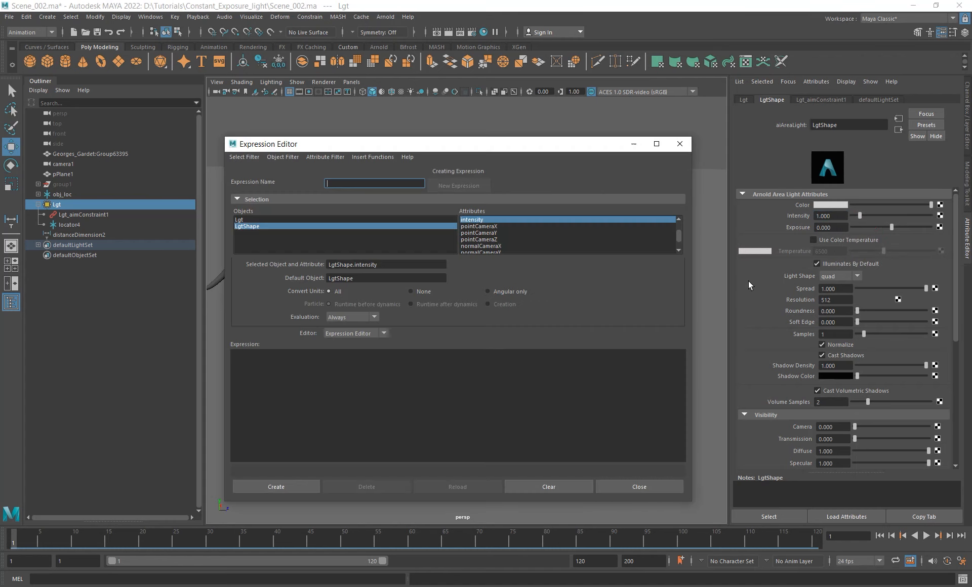
drag(392, 265, 329, 265)
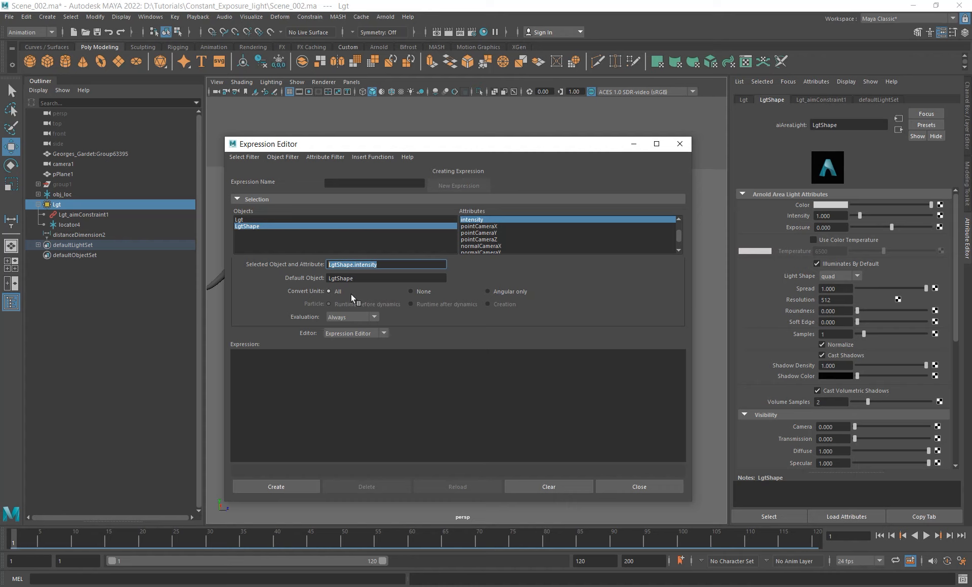
drag(390, 265, 316, 265)
click(287, 373)
key(ctrl+v)
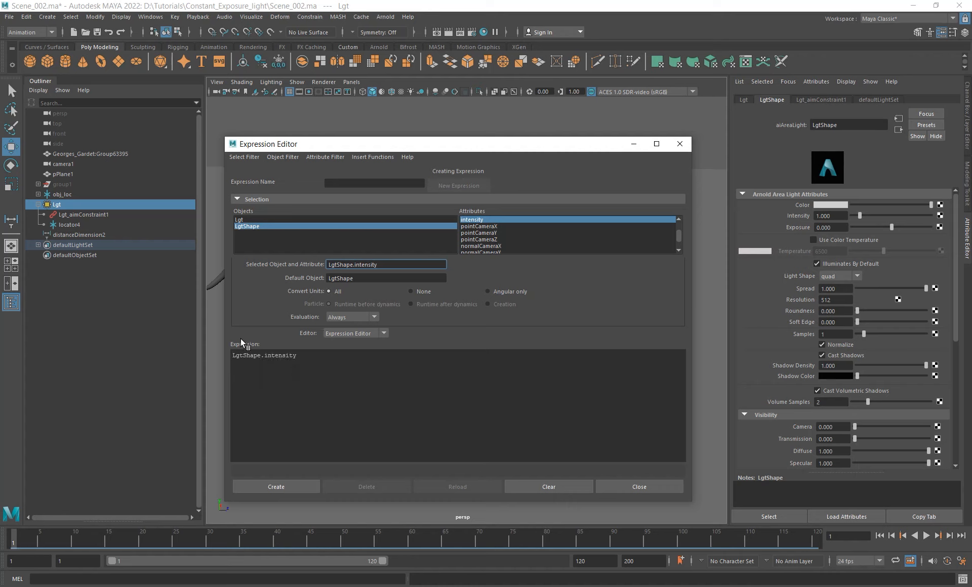
click(327, 356)
text(=)
key(ctrl+v)
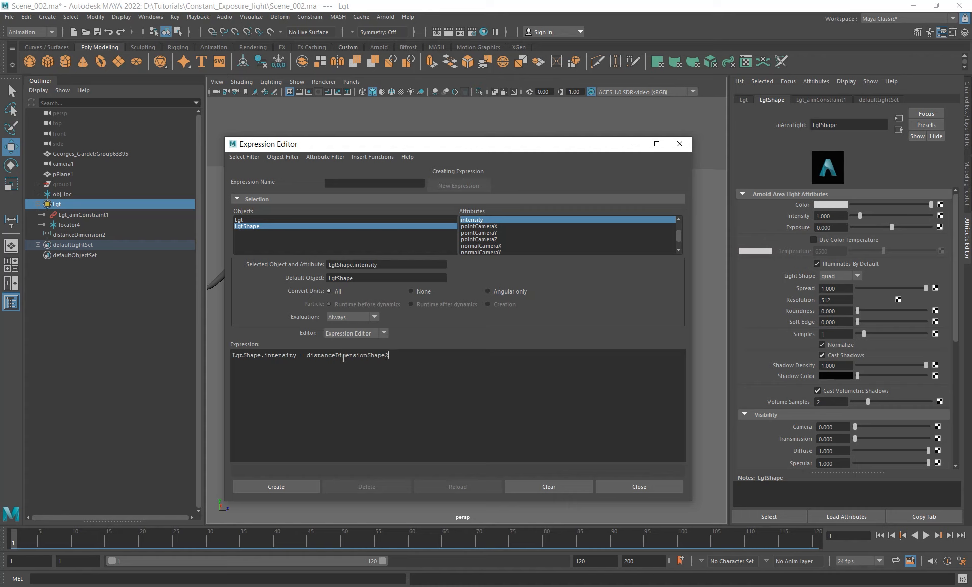
Complete the expression with the .distance attribute of distanceDimensionShape2 and create it.
drag(233, 355, 297, 354)
click(399, 356)
text(.)
key(BackSpace)
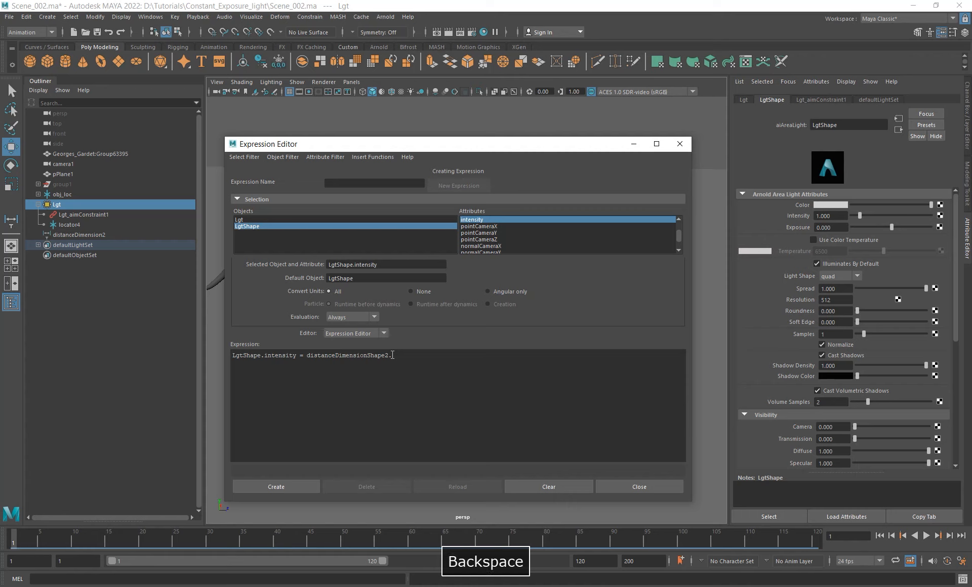
text(di)
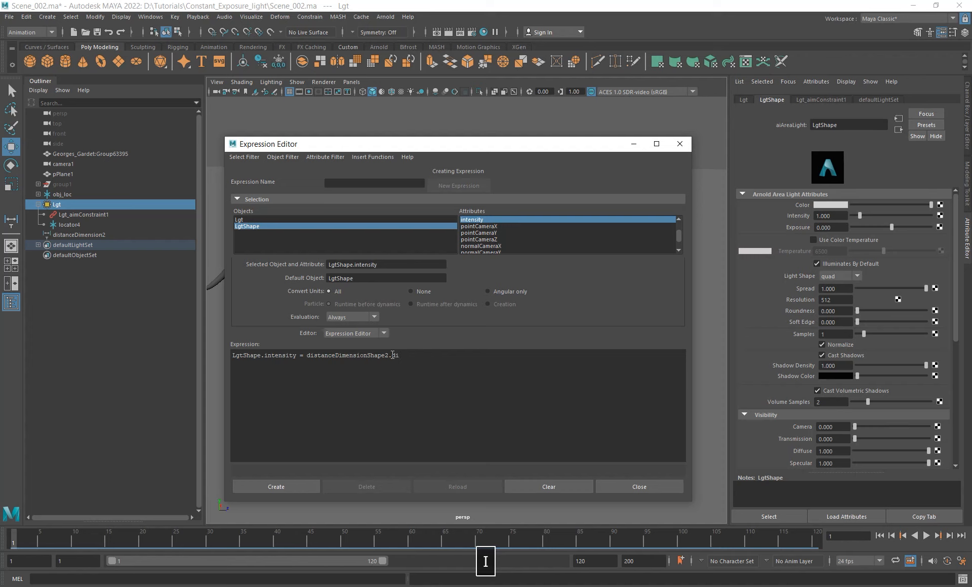
text(stance)
click(276, 487)
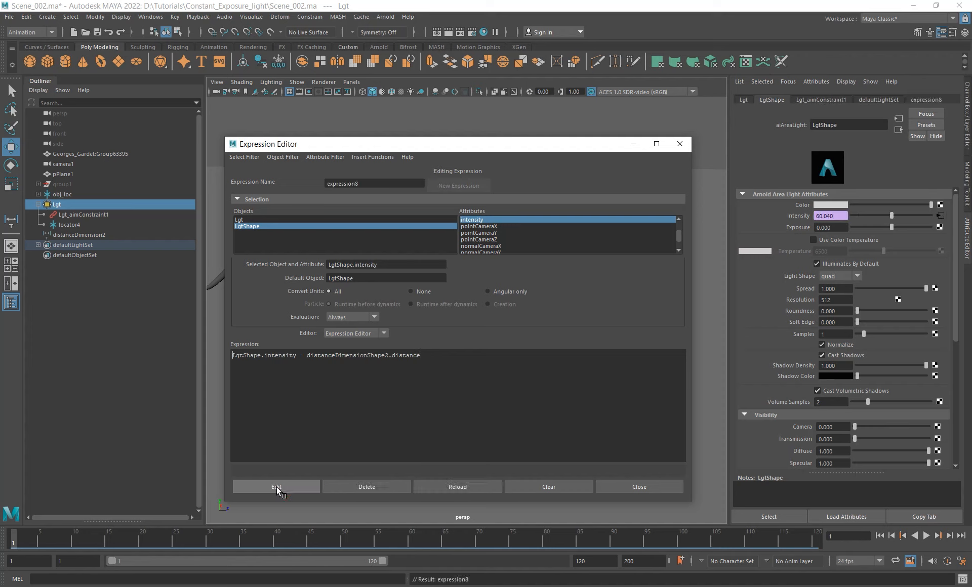
Test that the light's intensity follows the measured distance by moving Lgt away from the statue, and undo the moves.
drag(543, 146, 464, 425)
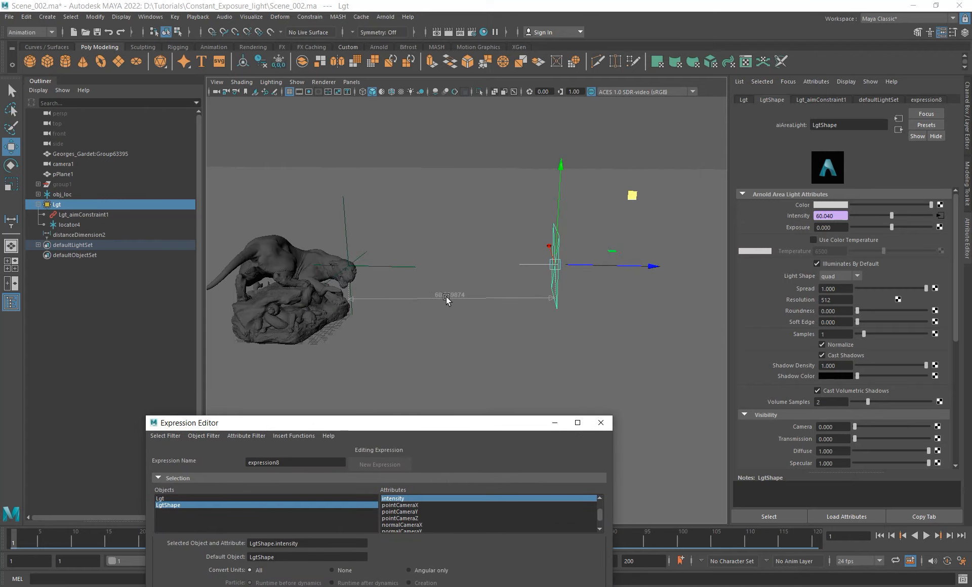
drag(837, 216, 782, 220)
drag(630, 200, 683, 123)
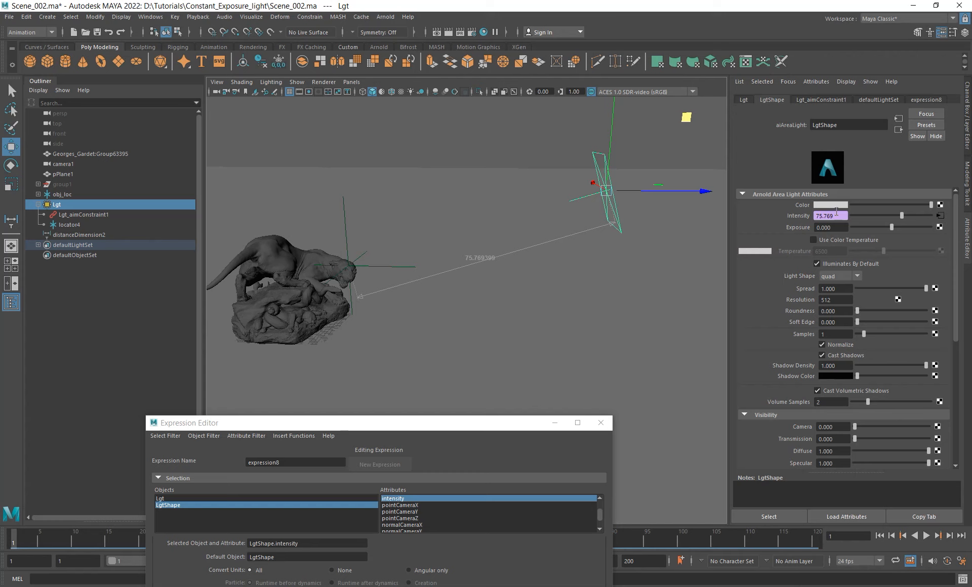
drag(686, 118, 675, 177)
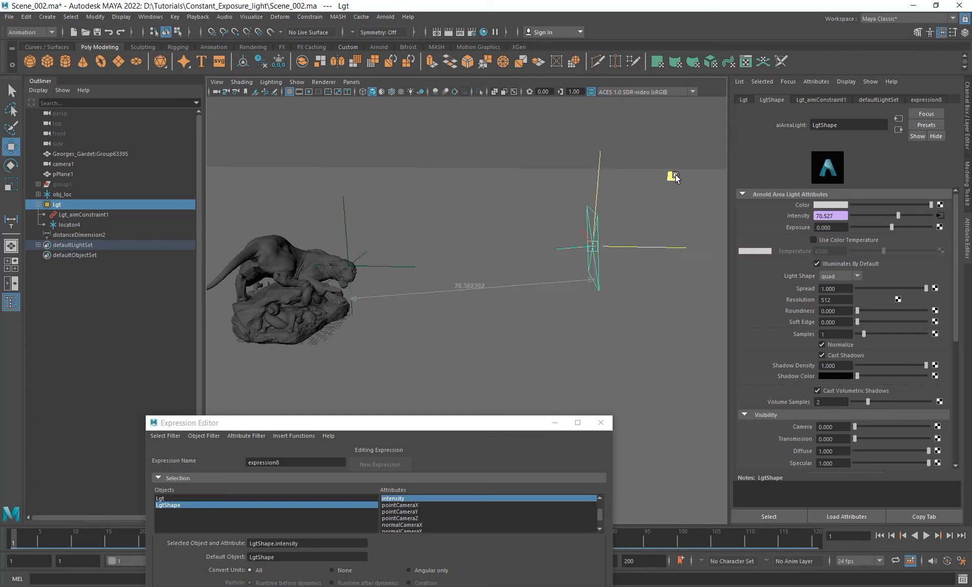
key(ctrl+z)
key(ctrl+z)
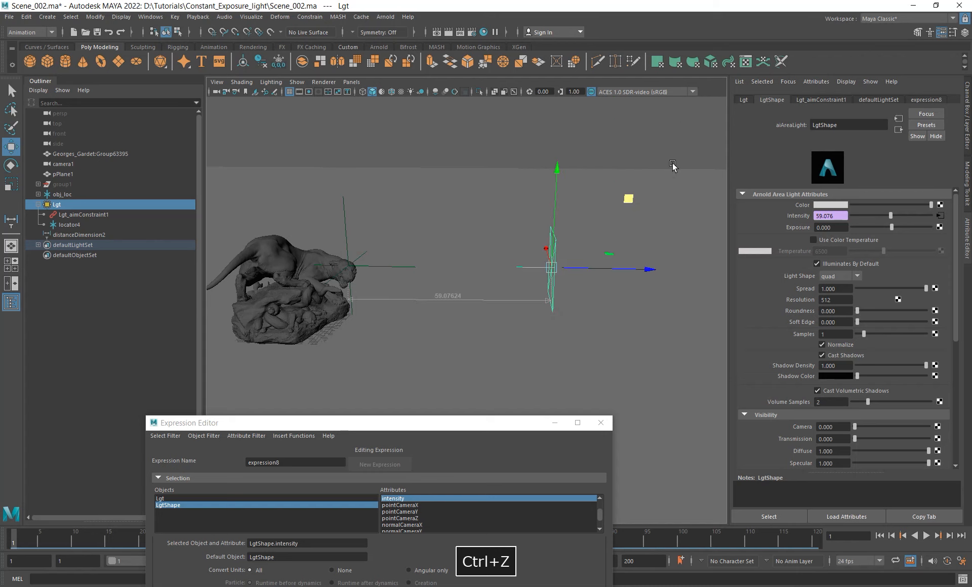
Square the distance in the expression by multiplying distanceDimensionShape2.distance by itself, and apply the edit.
drag(484, 427, 520, 179)
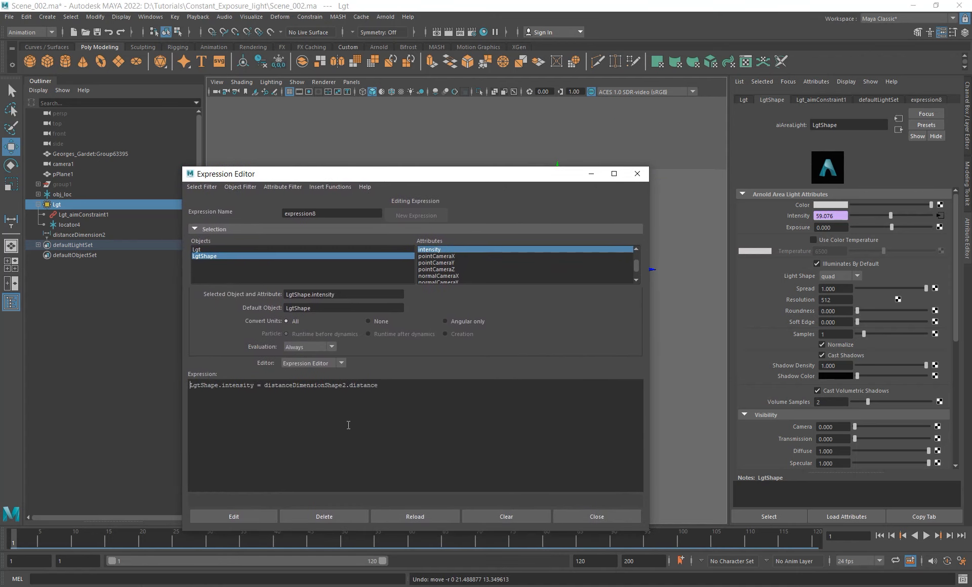
drag(264, 385, 388, 387)
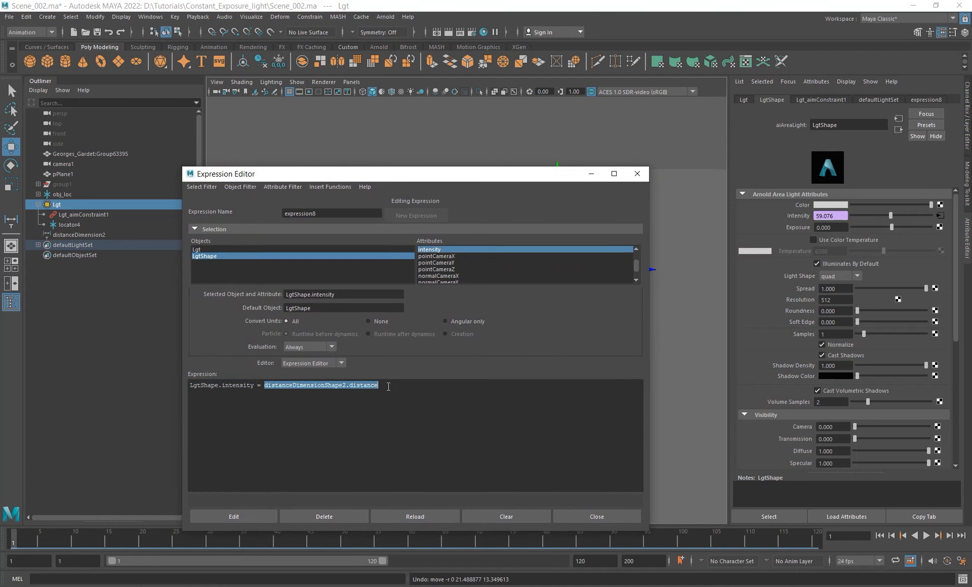
click(388, 387)
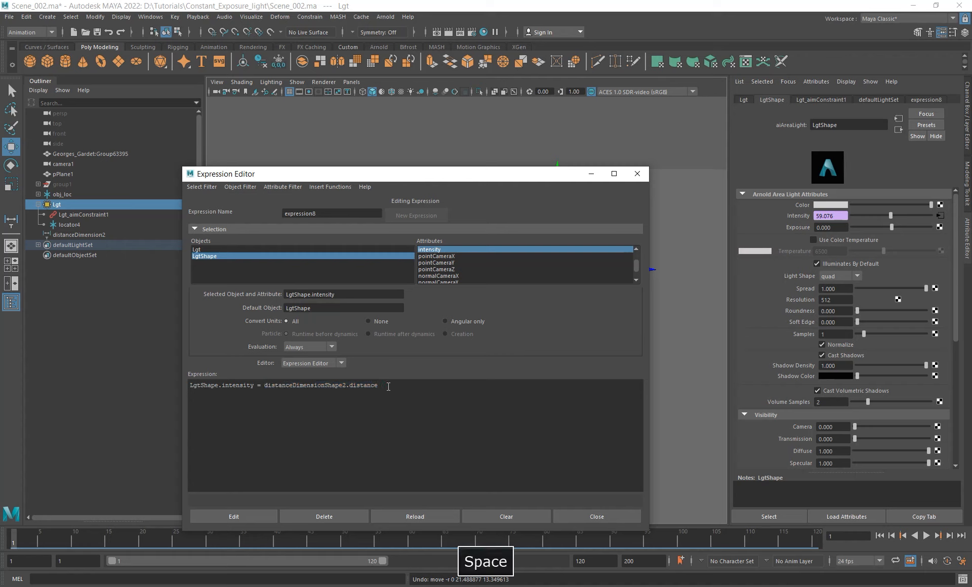
text(*)
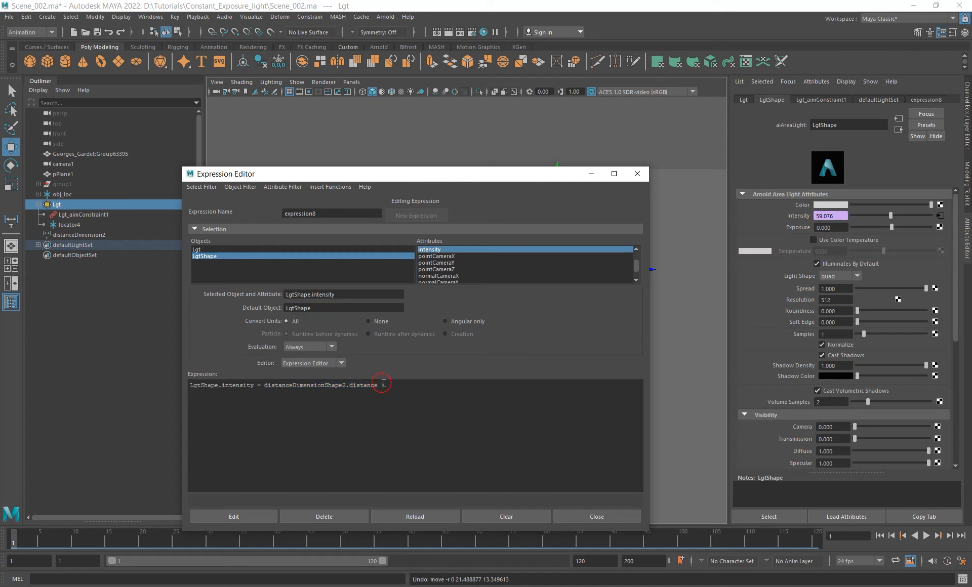
drag(264, 386, 379, 387)
key(ctrl+c)
click(410, 387)
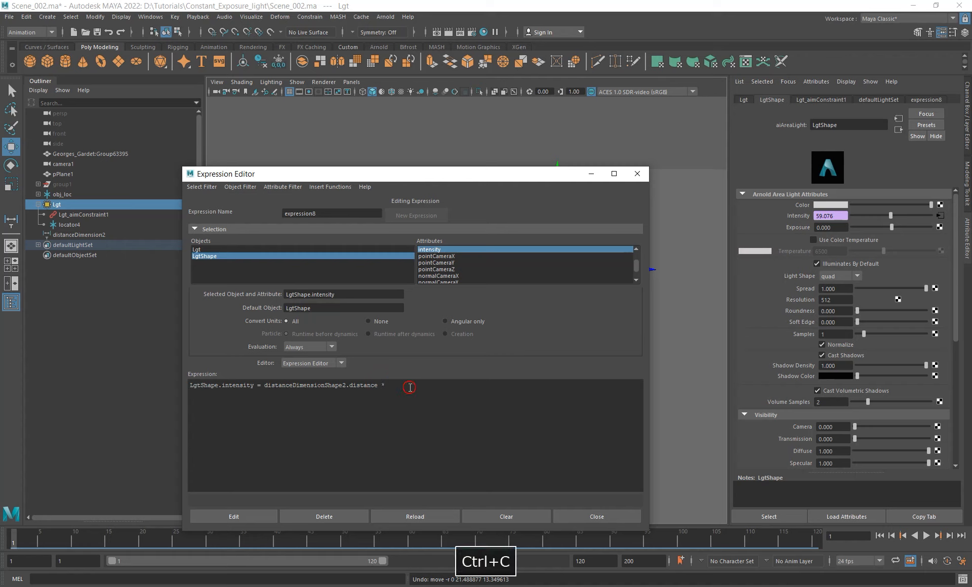
key(ctrl+v)
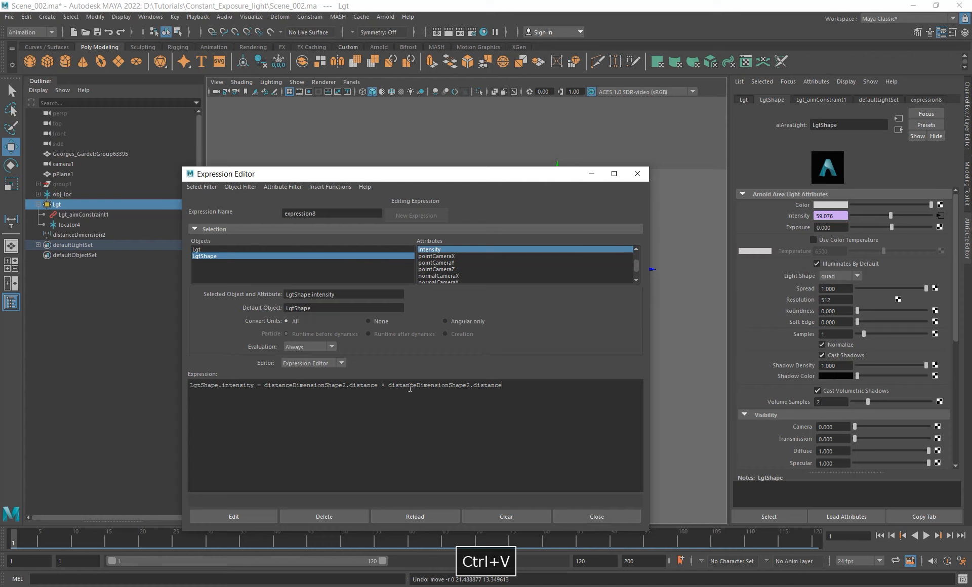
click(234, 516)
Render the statue through cameraShape1 in the Arnold RenderView and fit the whole image in view.
drag(471, 172, 490, 342)
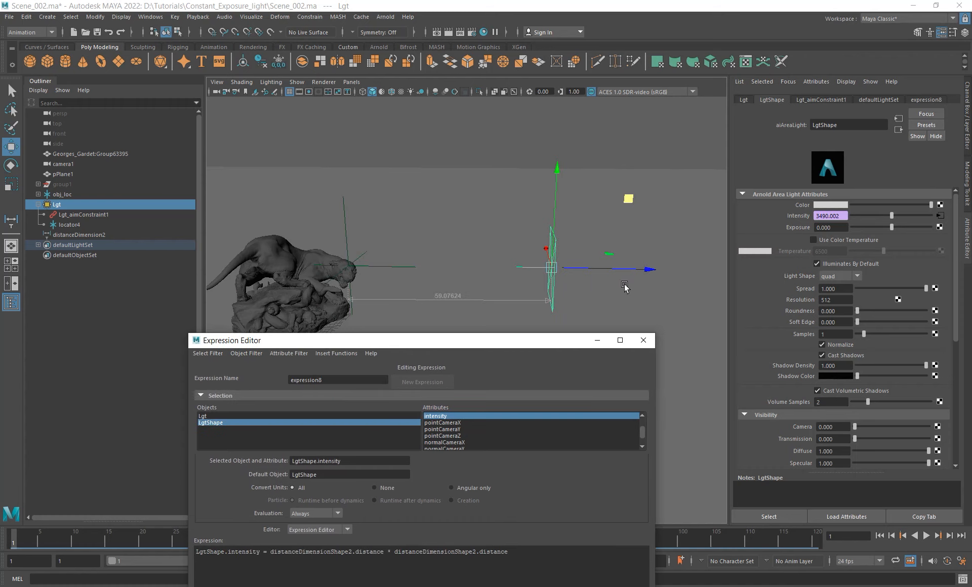
click(386, 17)
click(412, 46)
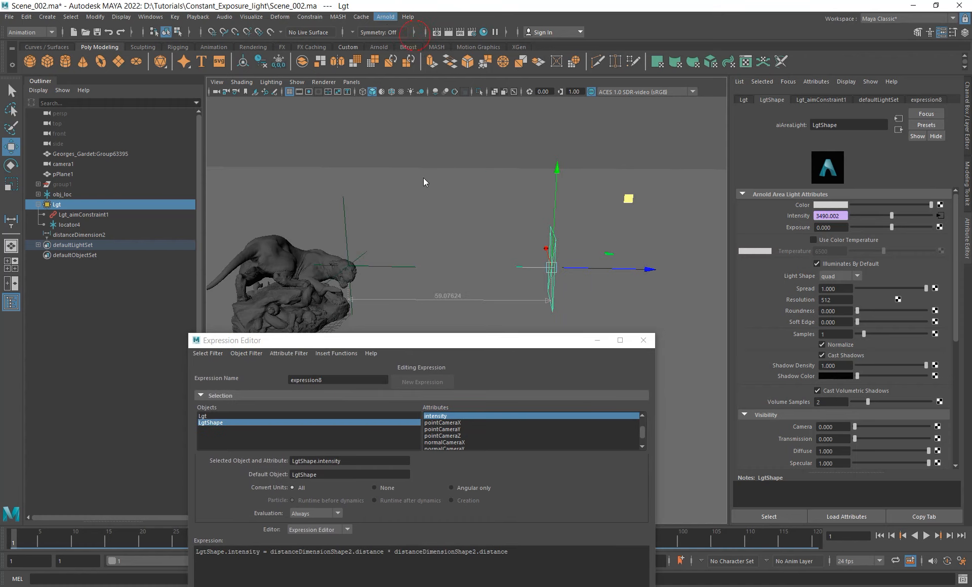
drag(332, 183, 349, 114)
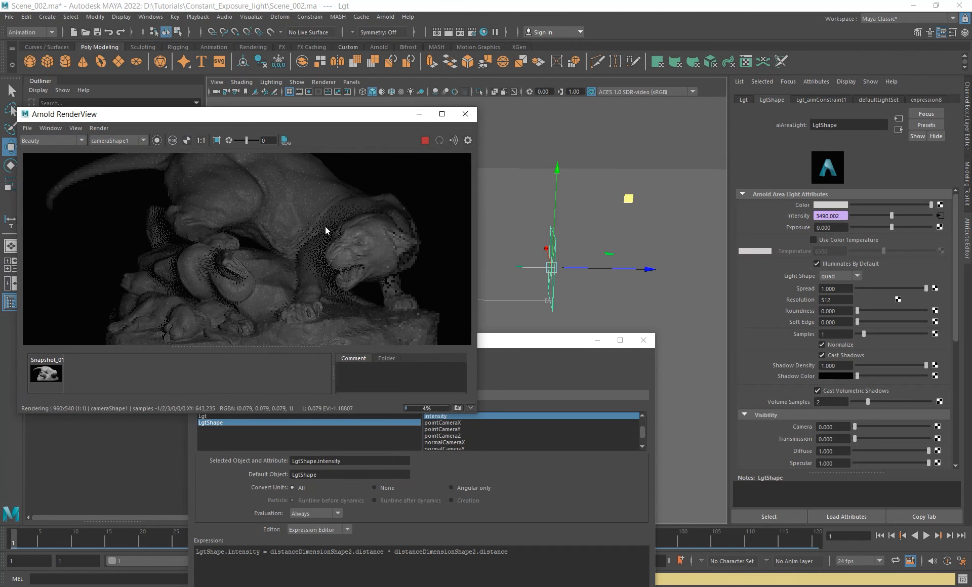
scroll(325, 226, down, 3)
scroll(312, 246, up, 3)
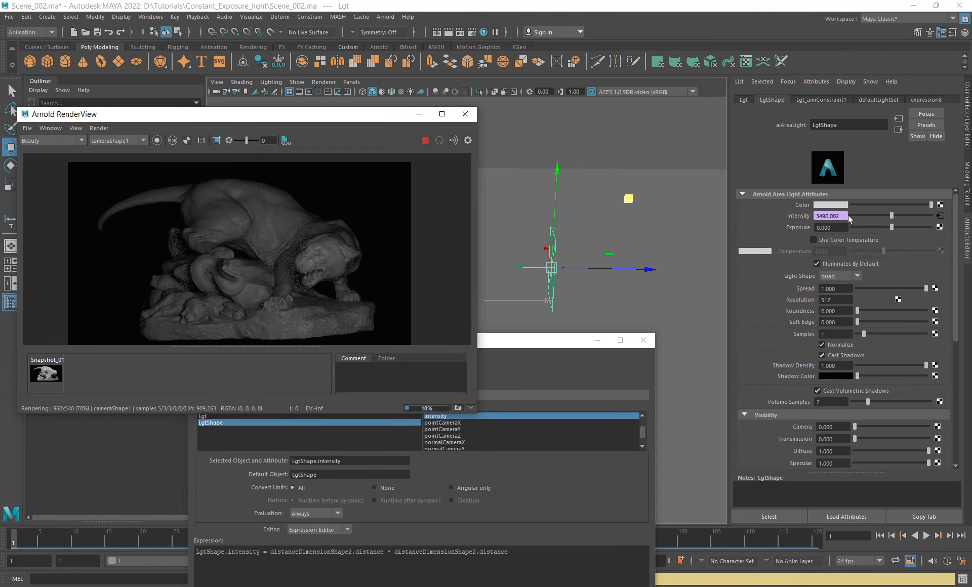
Set the exposure of the area light LgtShape to 2.
click(892, 214)
click(830, 216)
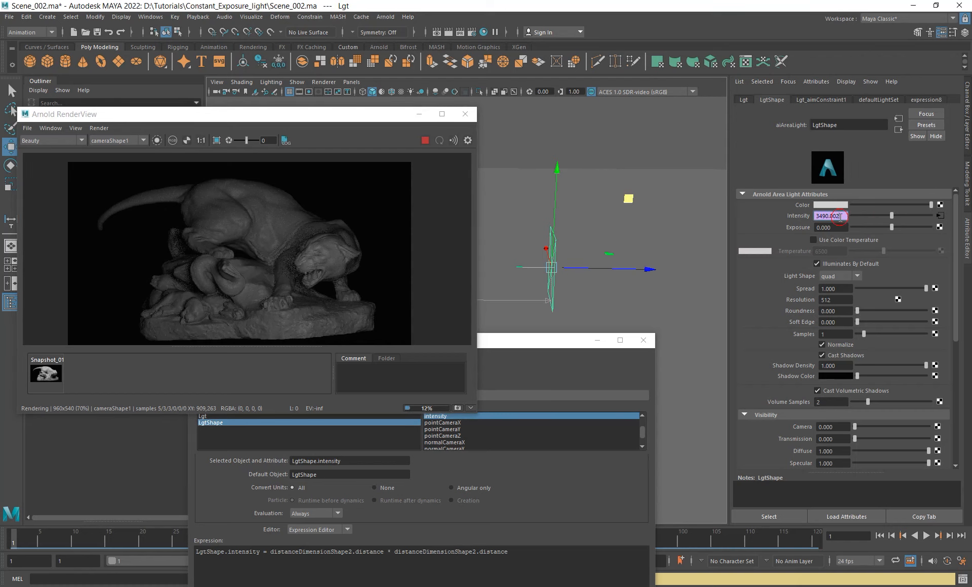
key(Return)
drag(388, 117, 377, 130)
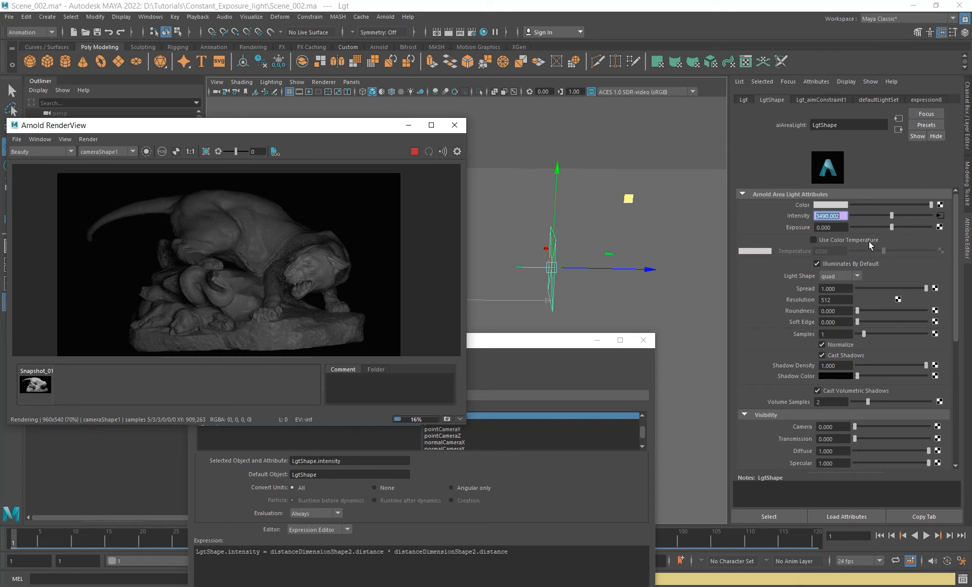
click(833, 228)
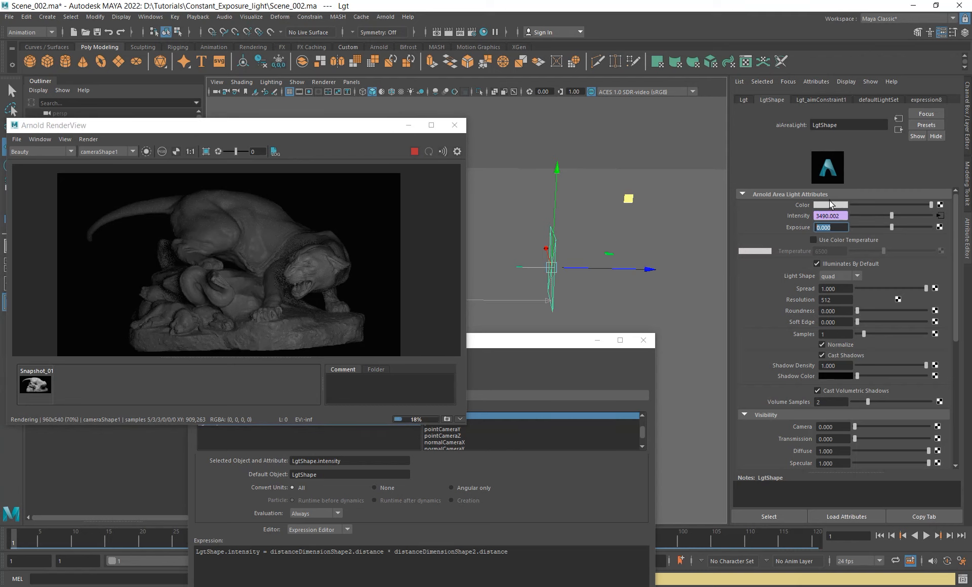
drag(398, 125, 393, 107)
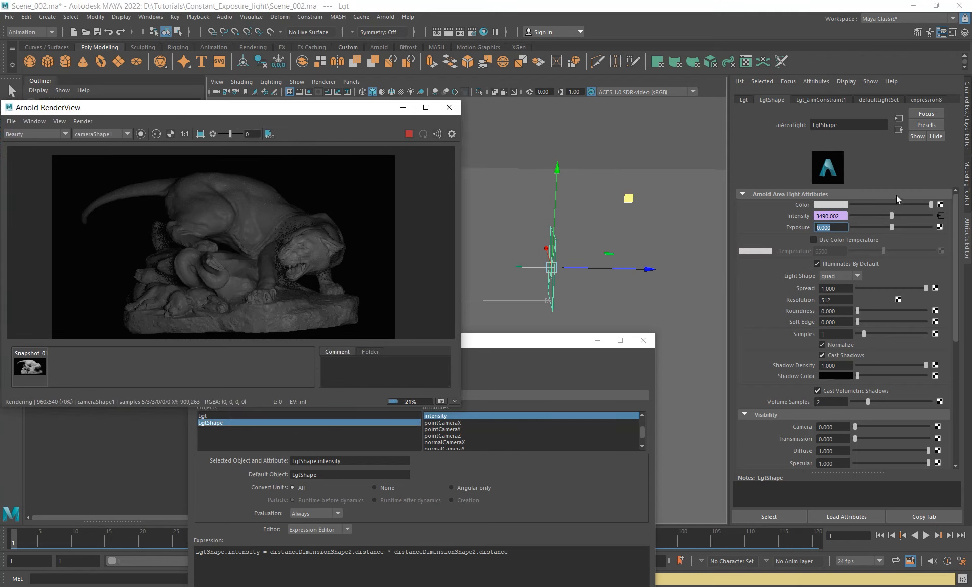
click(844, 215)
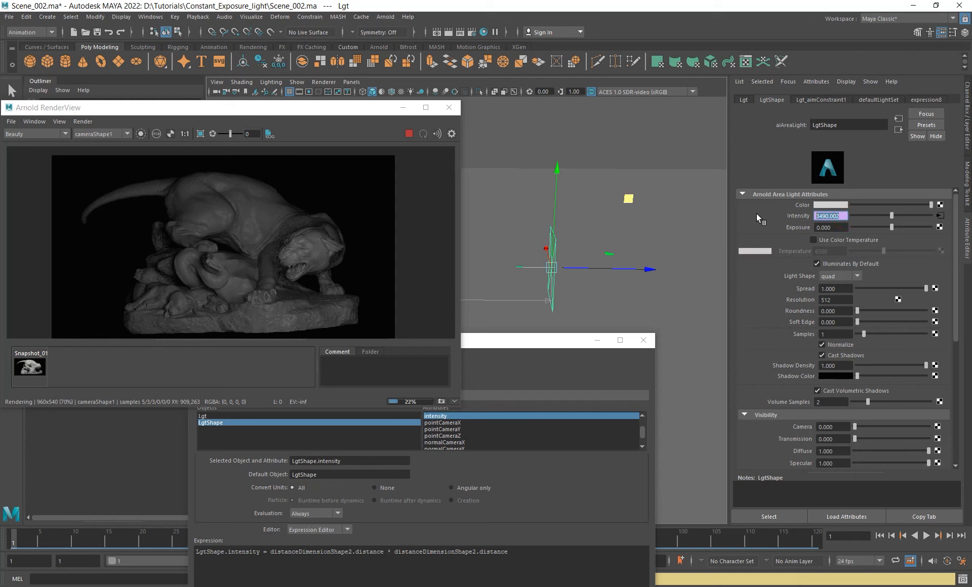
click(842, 226)
text(2)
key(Return)
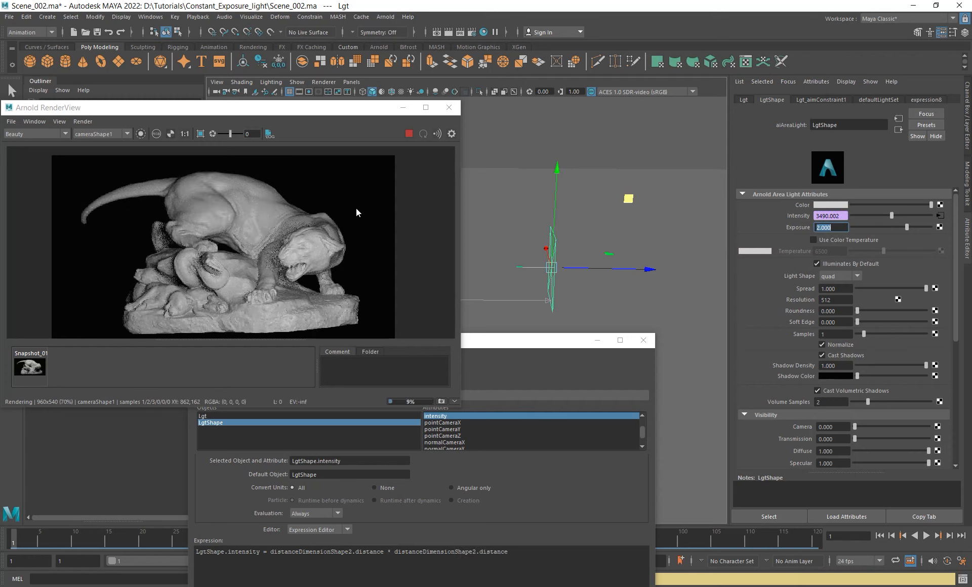
Enlarge the Arnold RenderView, zoom in on the statue and define a render region around the animal's head.
alt+drag(632, 259, 577, 253)
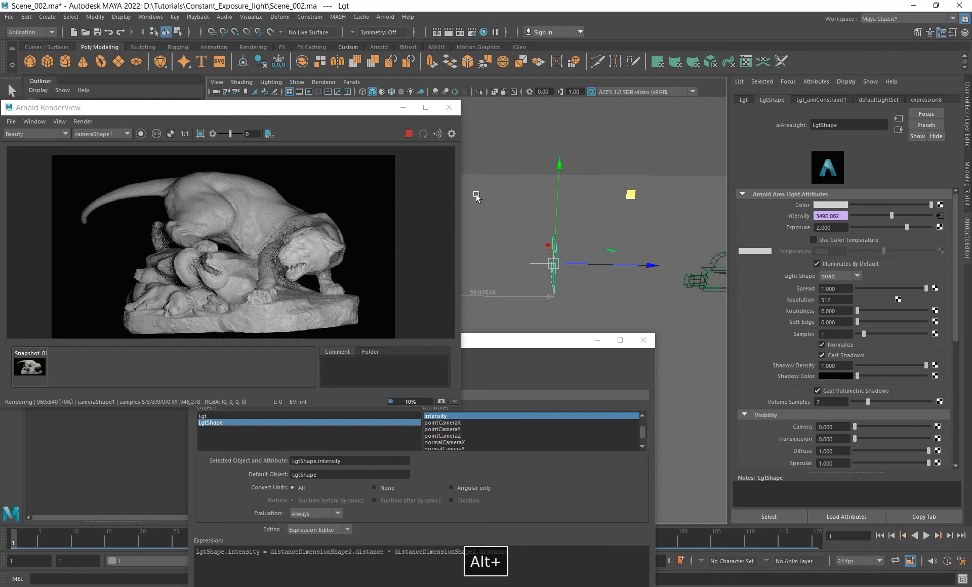
drag(362, 111, 298, 117)
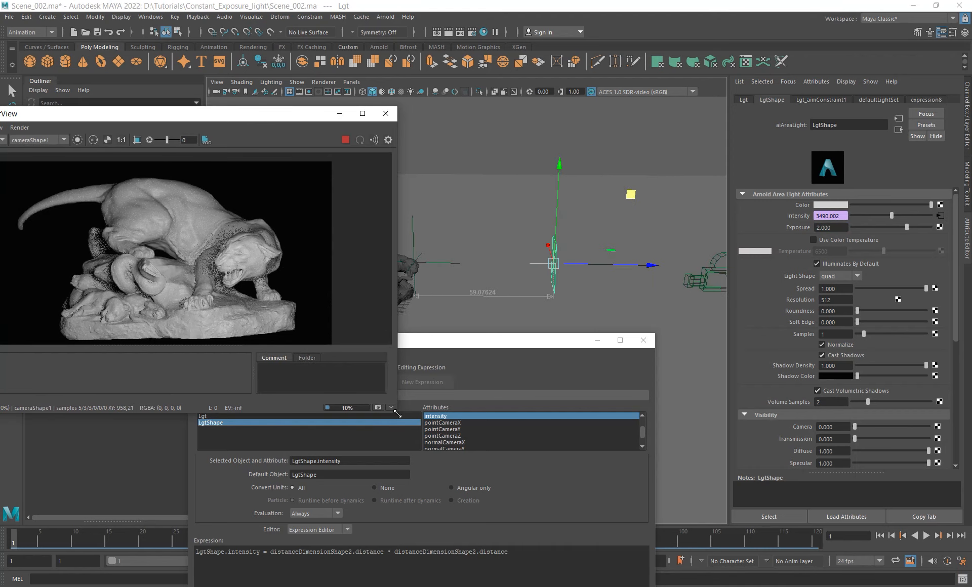
drag(397, 415, 386, 571)
scroll(290, 324, up, 1)
alt+middle_drag(289, 322, 272, 300)
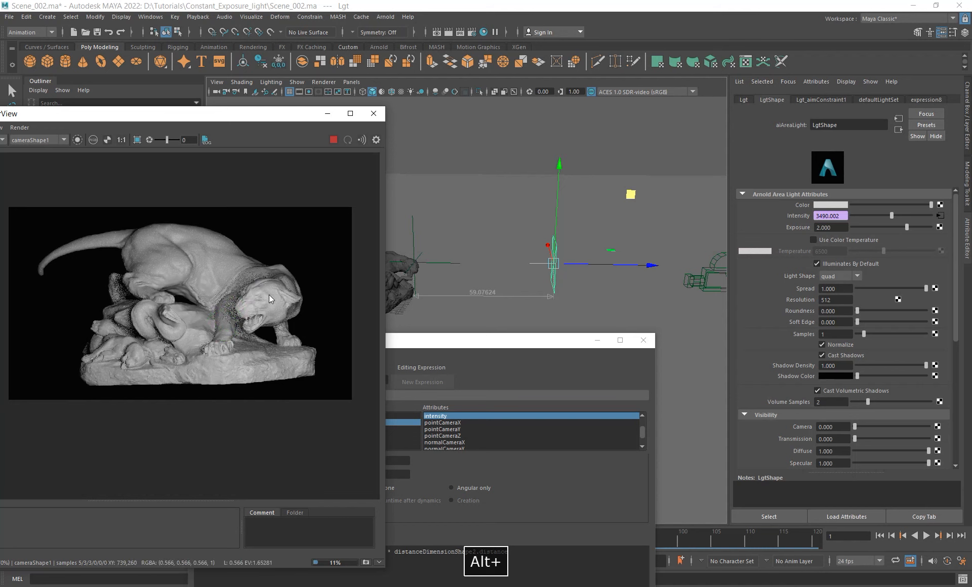
alt+drag(489, 267, 484, 244)
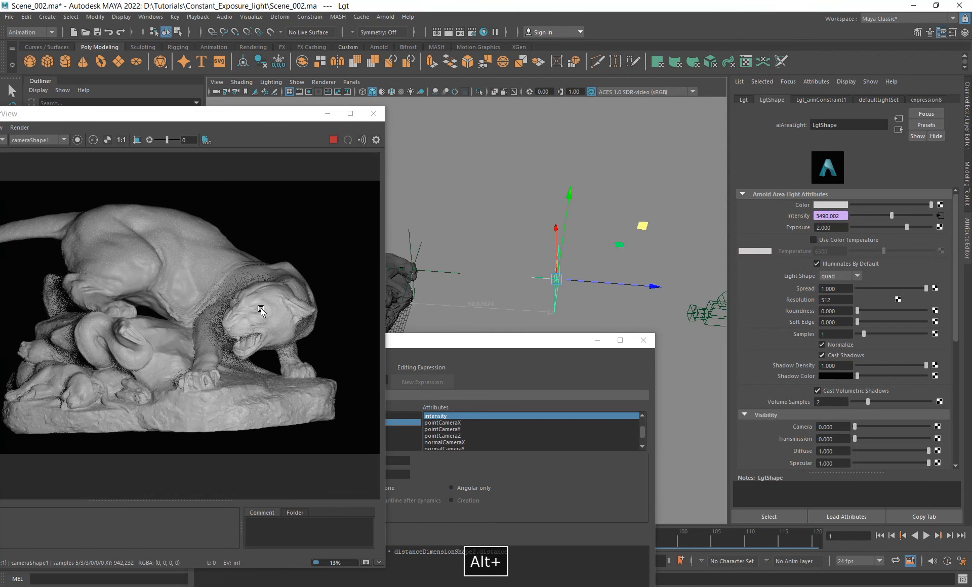
shift+drag(205, 248, 335, 378)
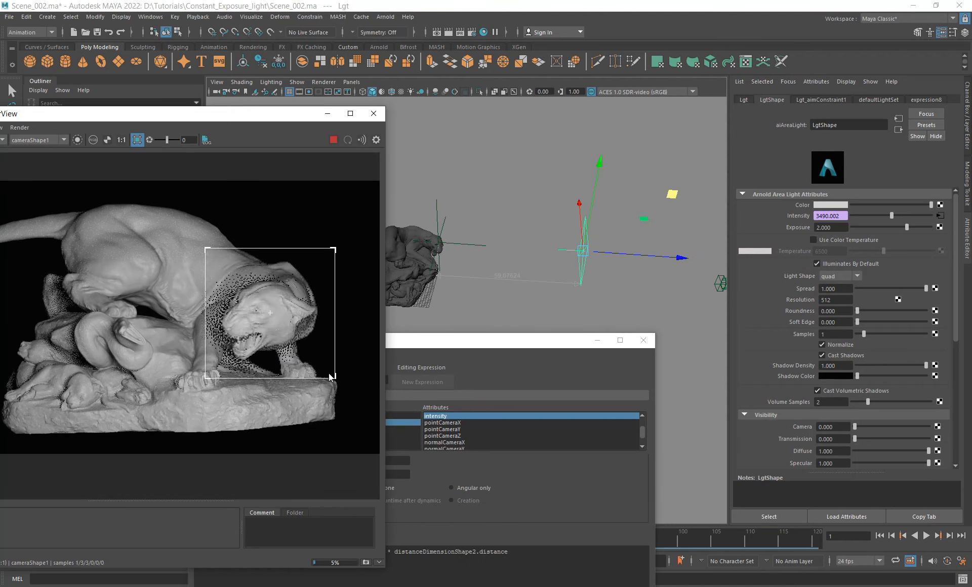
Test the render's exposure by moving Lgt up and away from the statue, undo the move and stop the render.
alt+drag(648, 270, 652, 179)
drag(603, 202, 751, 123)
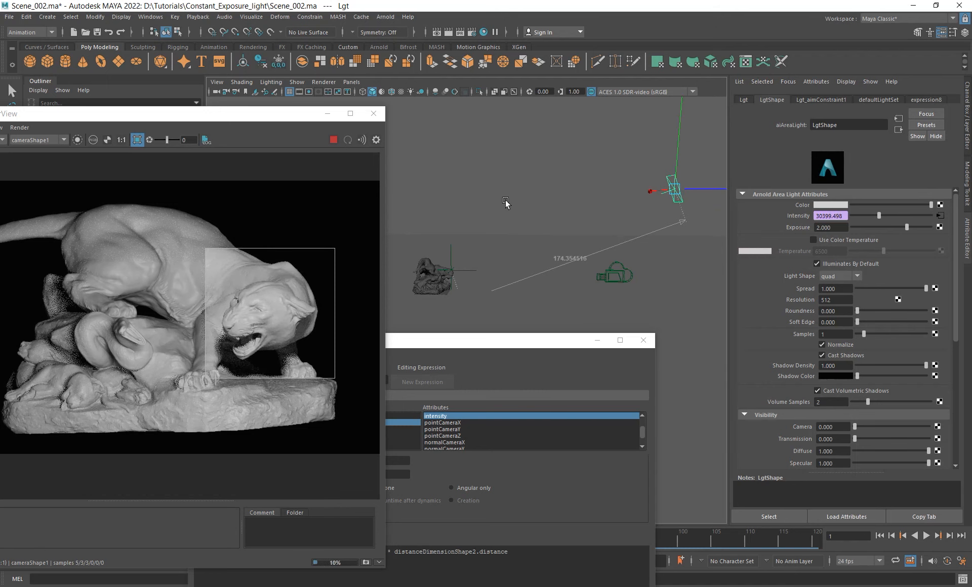
key(ctrl+z)
click(290, 115)
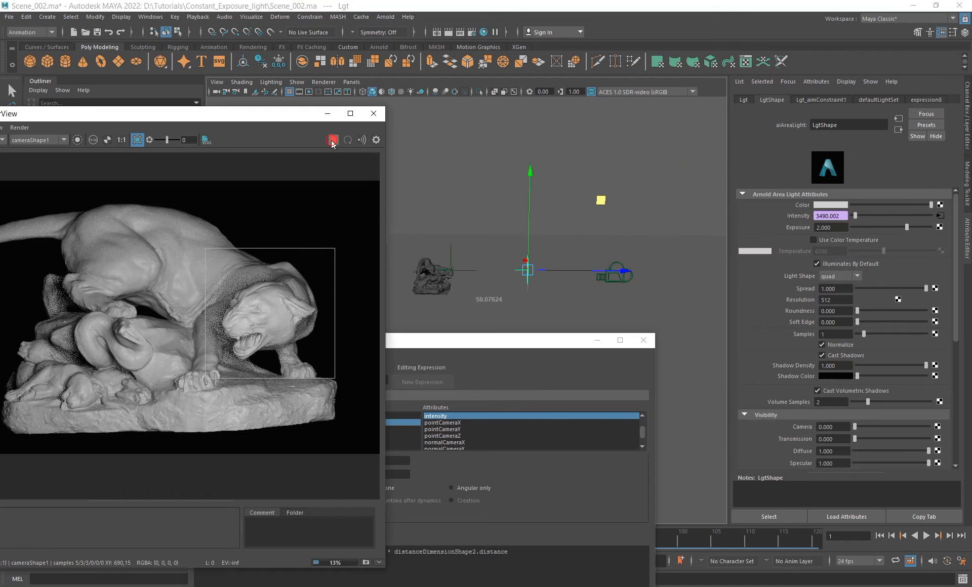
drag(296, 116, 333, 146)
Remove the multiplication by the second distanceDimensionShape2.distance from the intensity expression.
drag(557, 340, 551, 155)
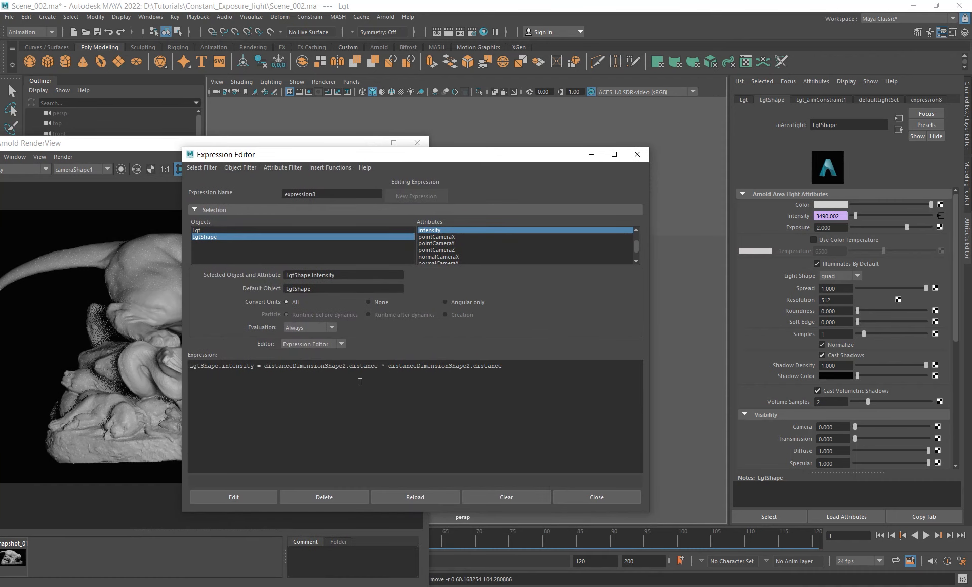
drag(264, 366, 512, 365)
click(512, 366)
drag(379, 365, 535, 371)
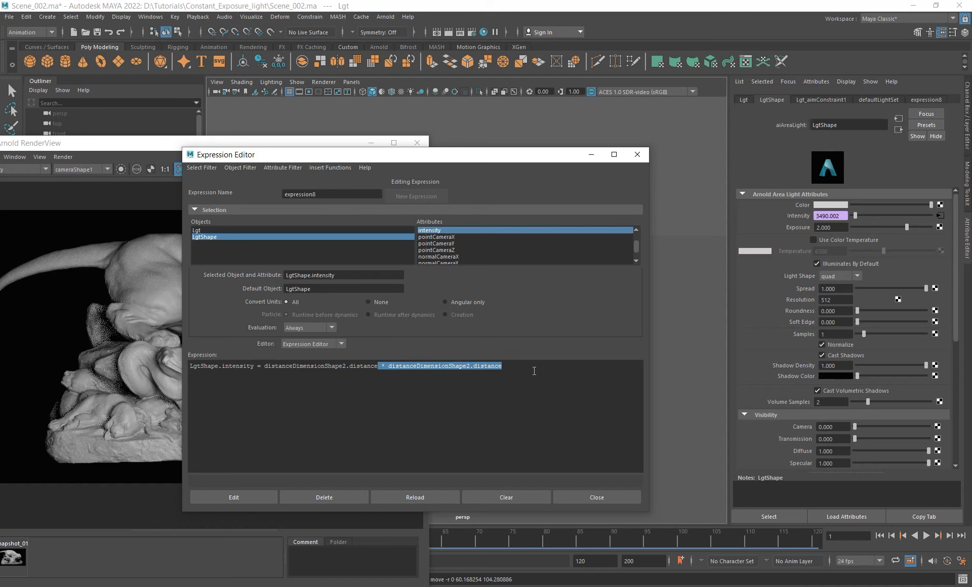
click(276, 144)
click(520, 156)
key(BackSpace)
Rewrite the expression as LgtShape.intensity = pow (distanceDimensionShape2.distance, 2) and apply the edit.
click(265, 366)
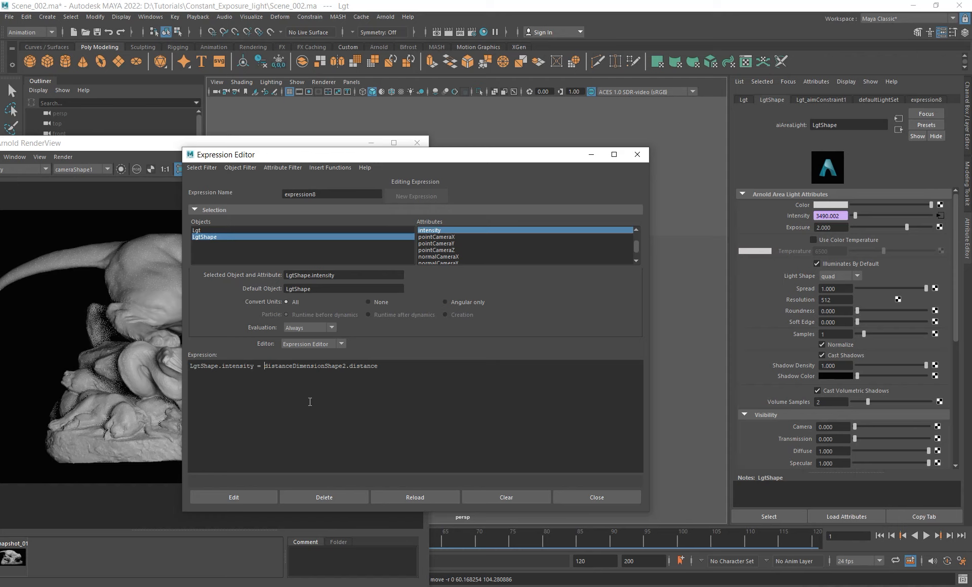
text(pow )
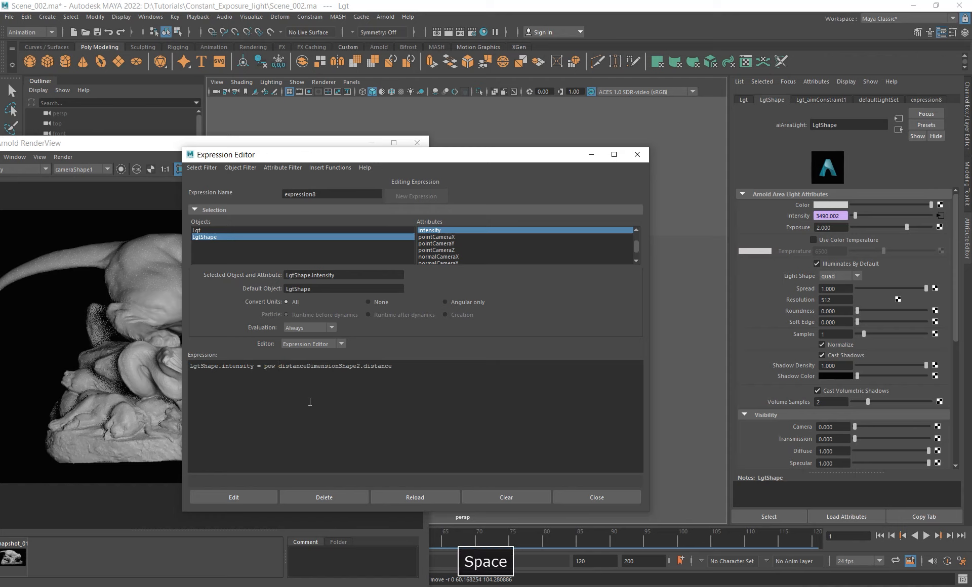
text(()
drag(282, 366, 396, 371)
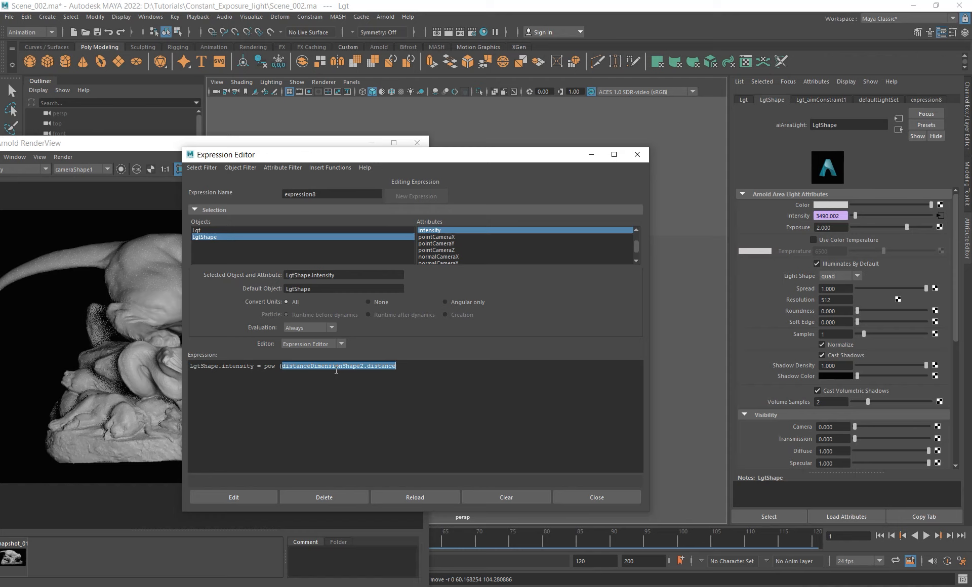
click(408, 365)
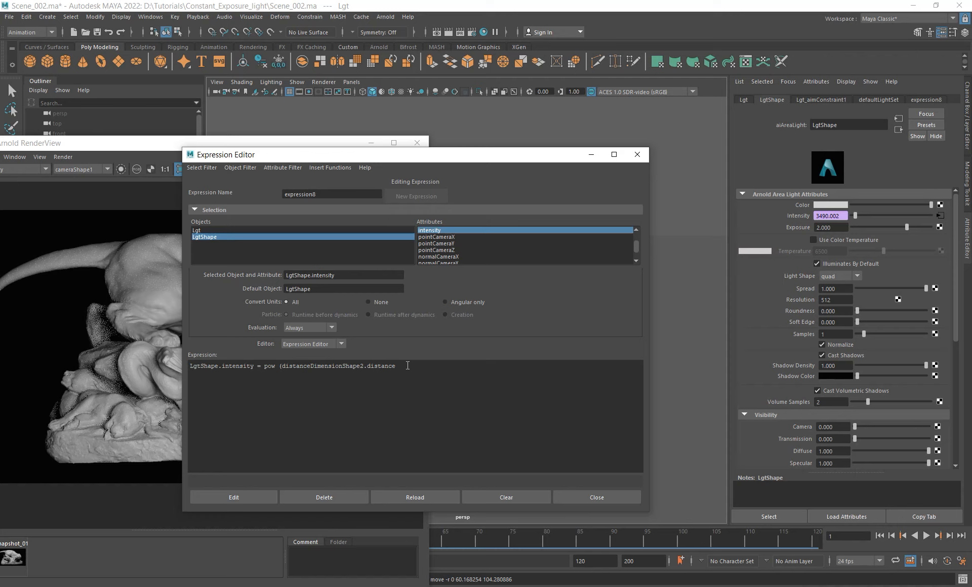
text(, )
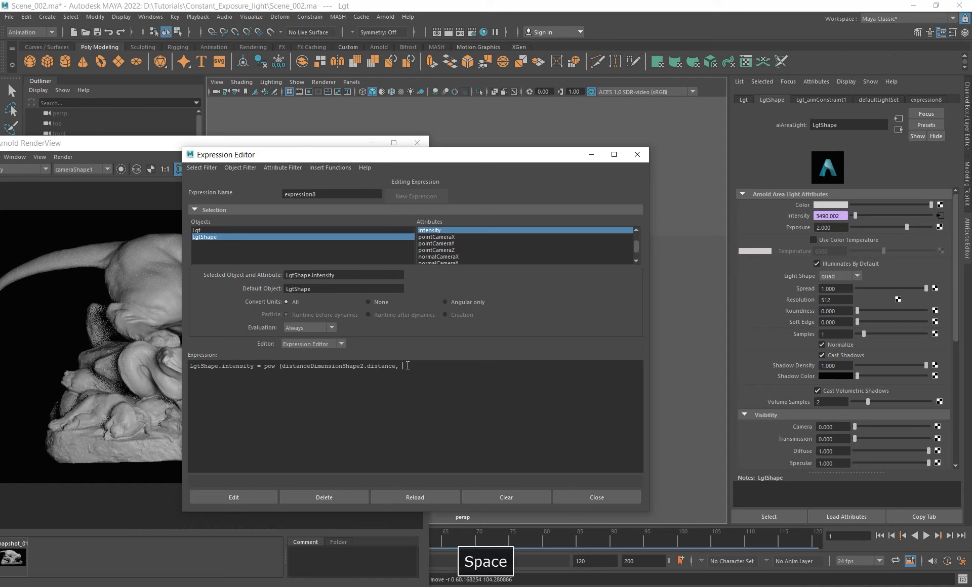
text(2)
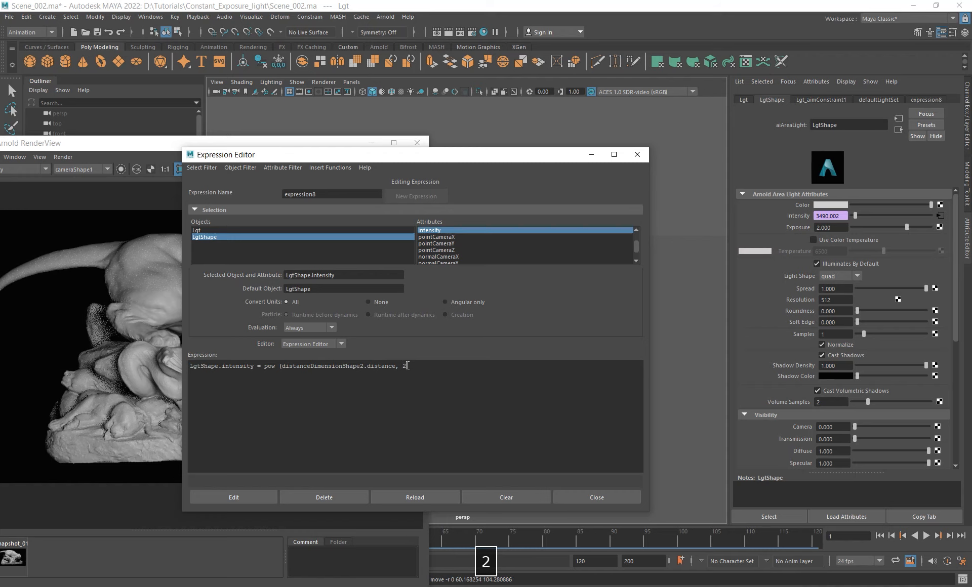
text())
click(234, 498)
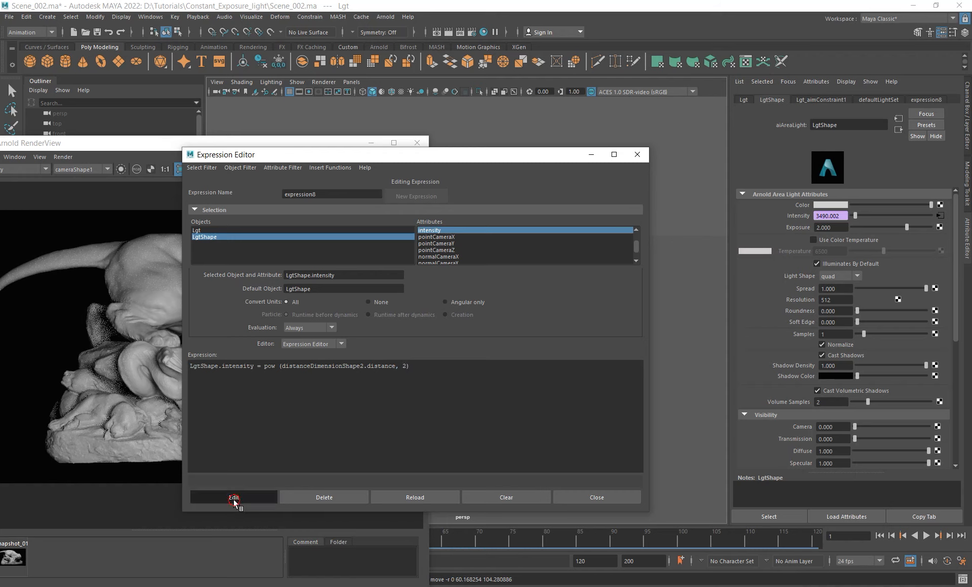
Test the pow expression in a running render by moving Lgt to about 87.5 units from the statue, and stop the render.
drag(538, 151, 622, 289)
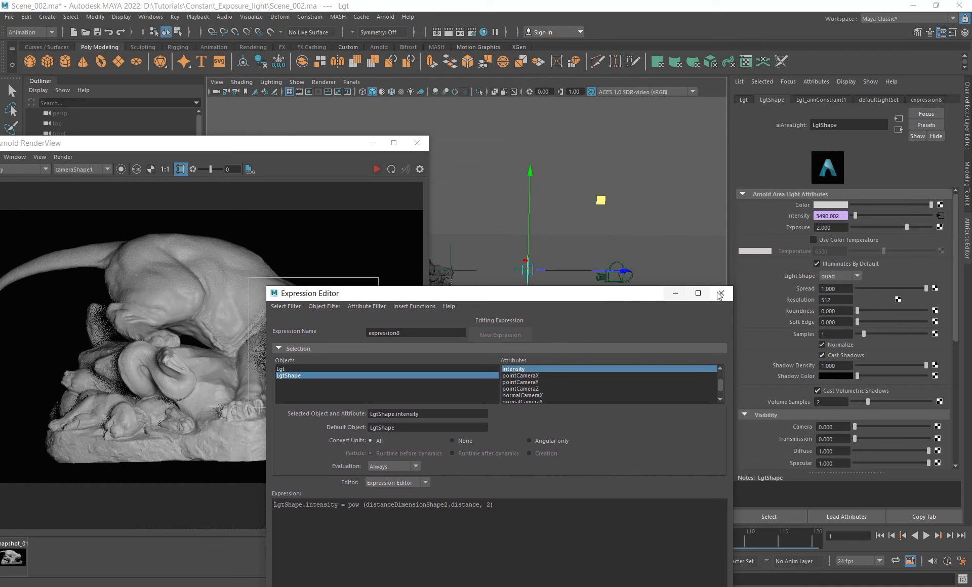
click(837, 216)
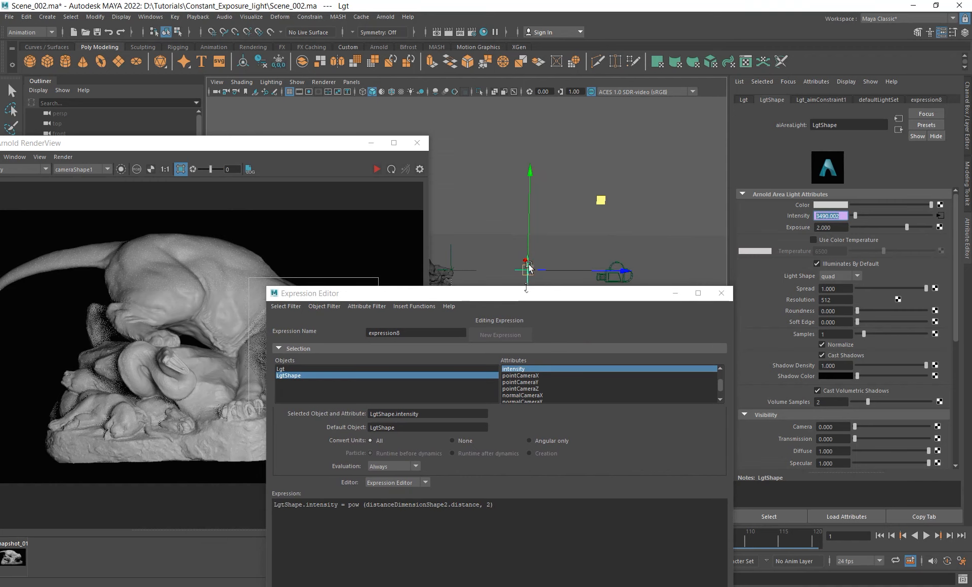
drag(512, 295, 544, 327)
drag(315, 145, 287, 100)
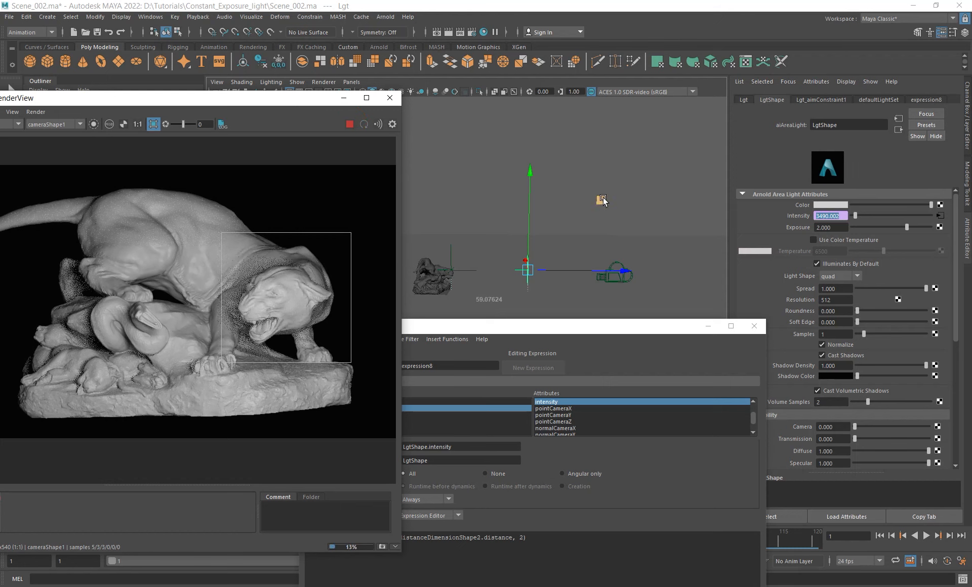
drag(602, 200, 641, 191)
click(349, 124)
drag(607, 327, 530, 262)
double_click(831, 216)
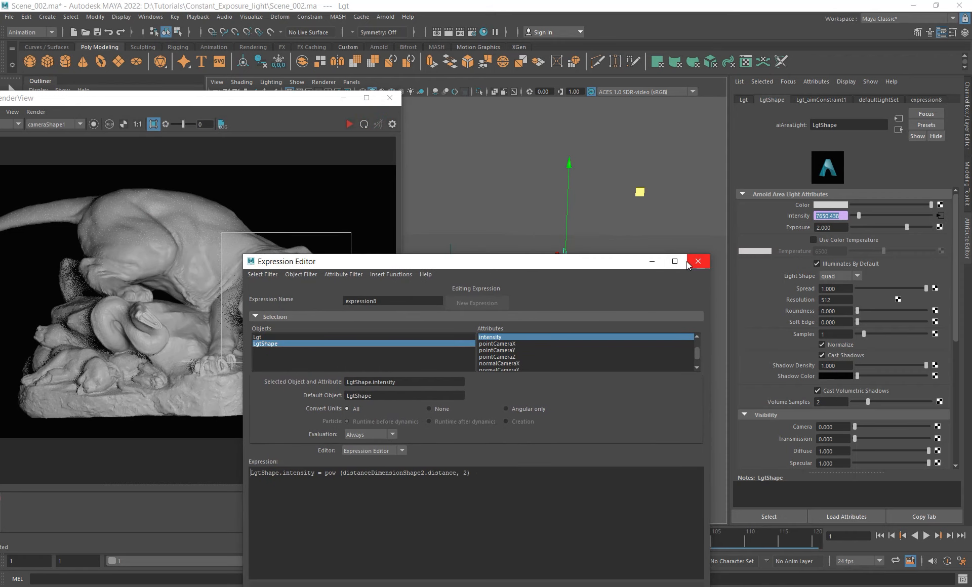
drag(614, 263, 546, 202)
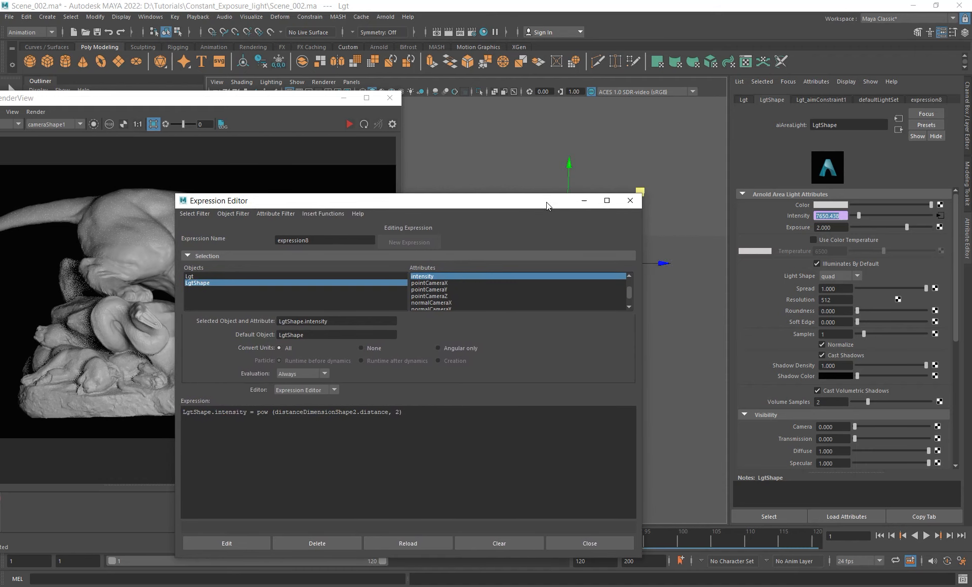
click(831, 228)
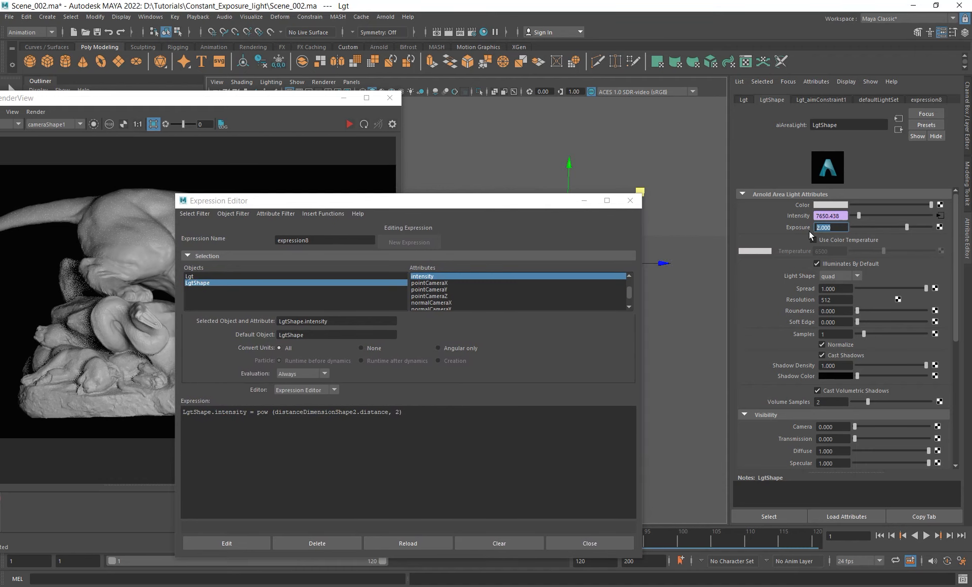
click(841, 227)
drag(841, 228, 767, 228)
drag(843, 216, 760, 208)
drag(429, 204, 440, 175)
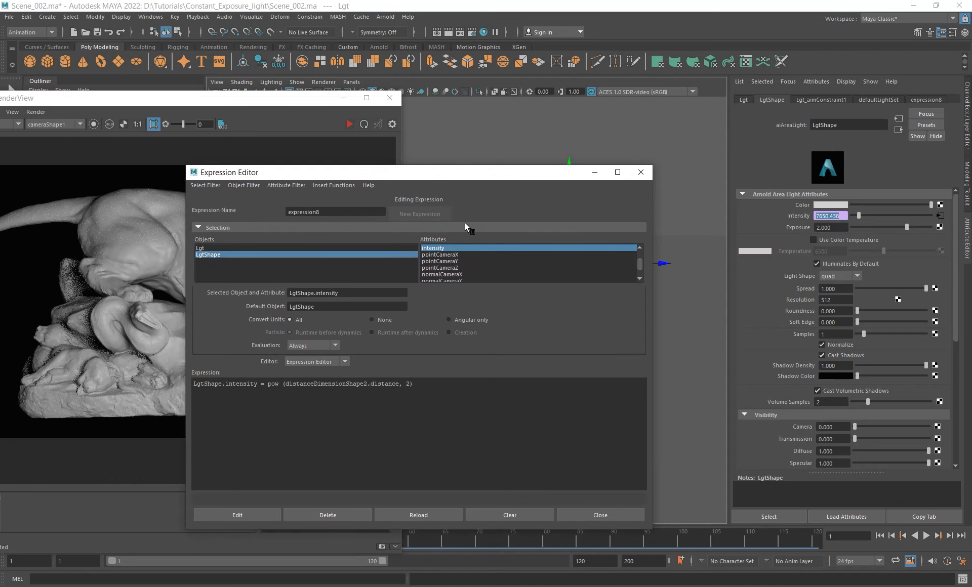
Close the Expression Editor, reopen the light's intensity expression for editing and select its whole text.
click(640, 172)
right_click(841, 216)
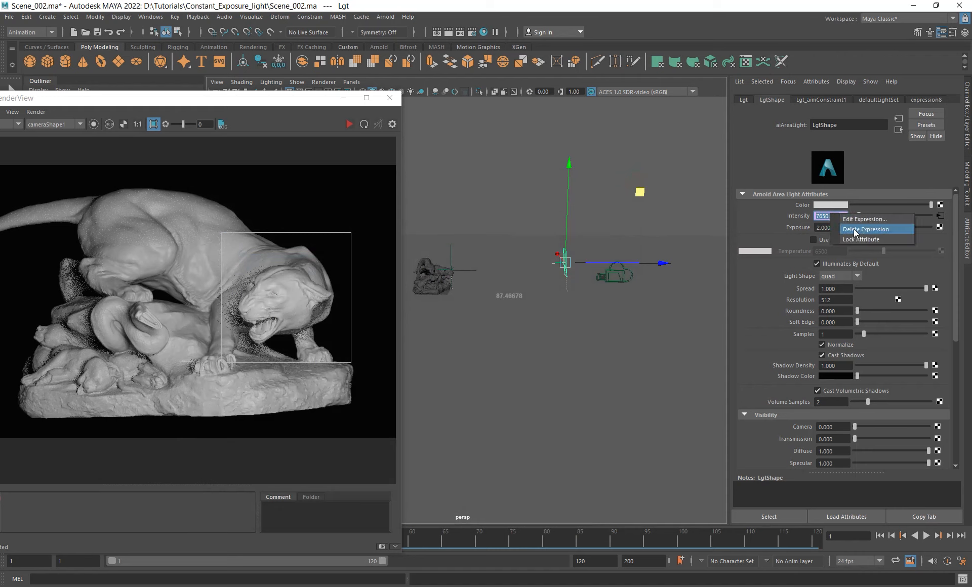
click(854, 231)
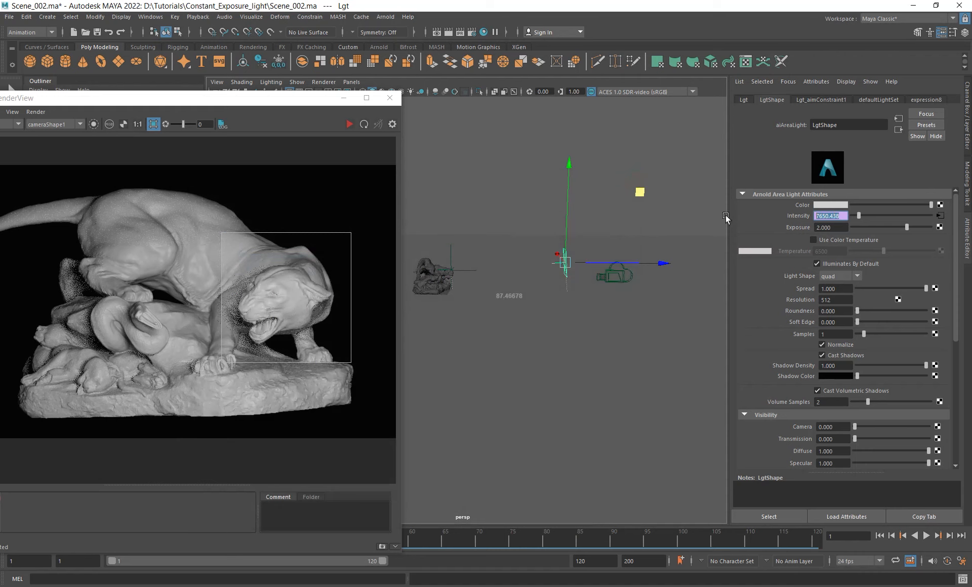
right_click(836, 216)
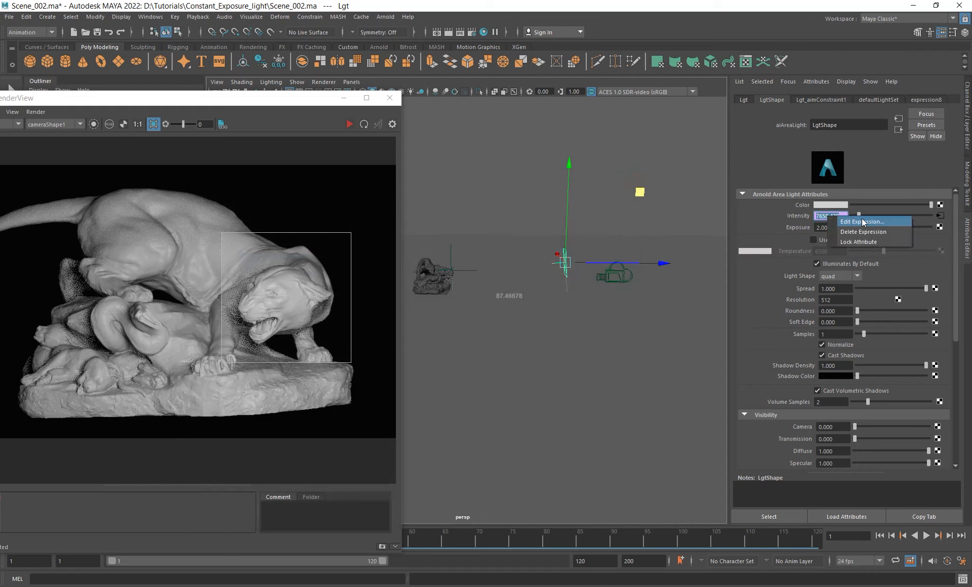
click(789, 214)
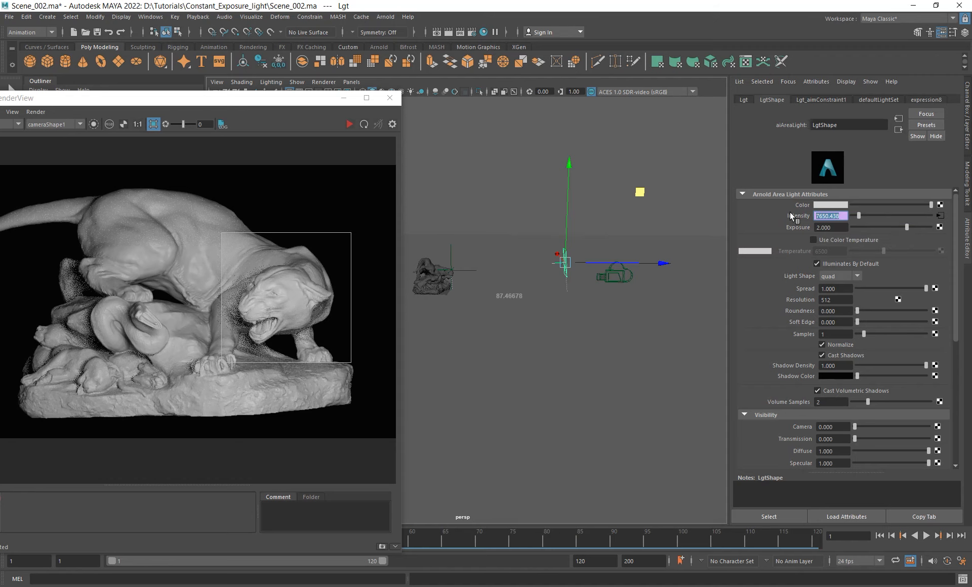
right_click(819, 215)
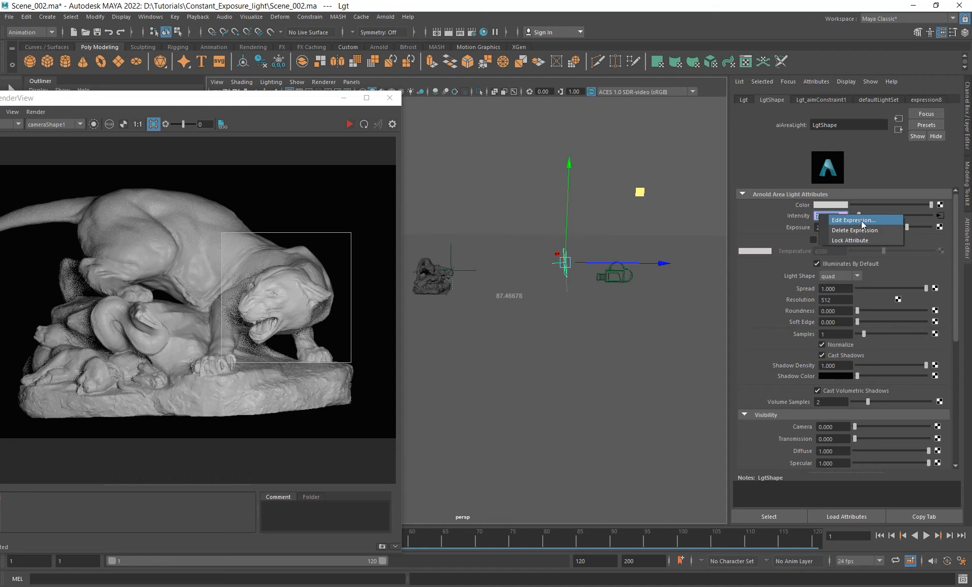
click(831, 221)
drag(432, 388, 172, 391)
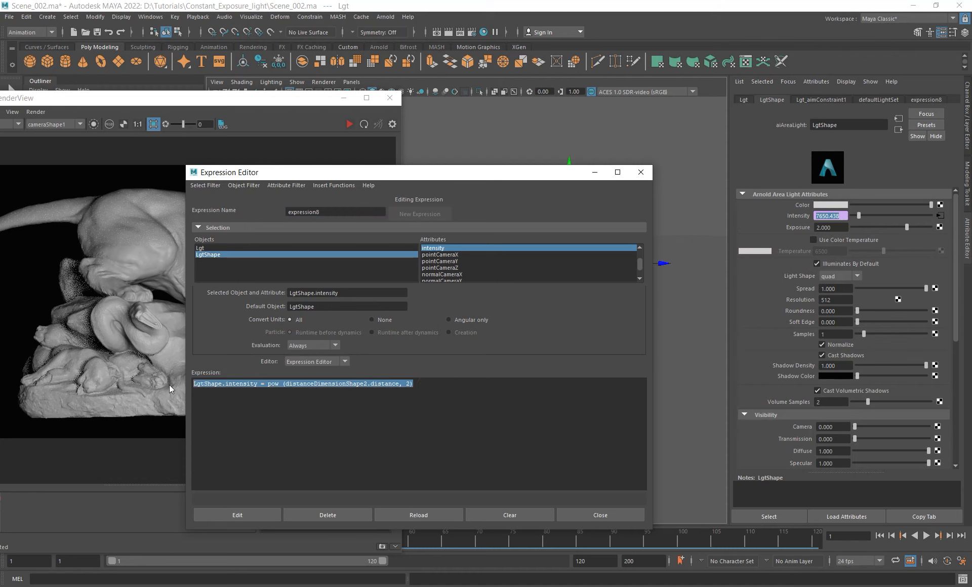
Close the expression window, delete the expression driving the light's intensity, and set the intensity to 1.
click(634, 173)
right_click(840, 216)
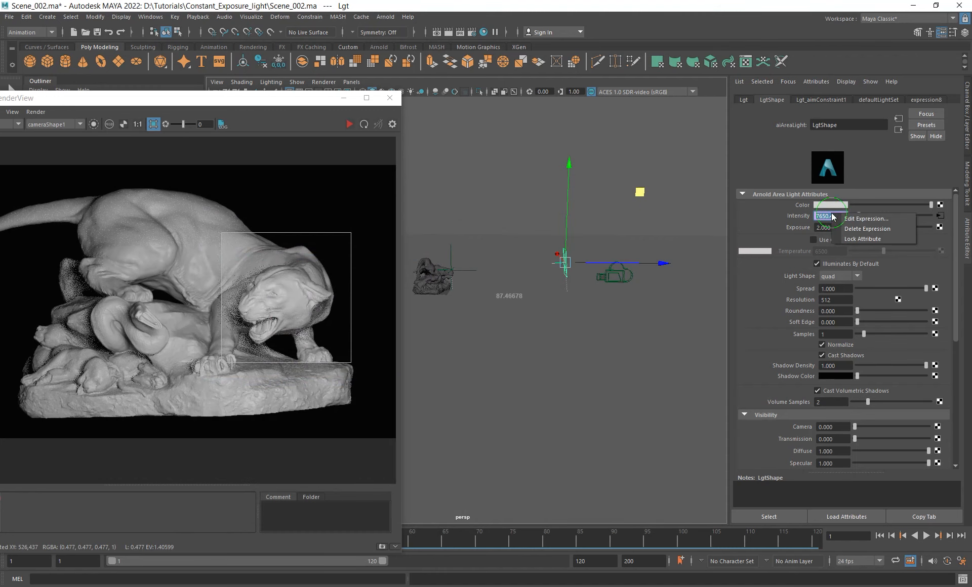
click(851, 230)
text(1)
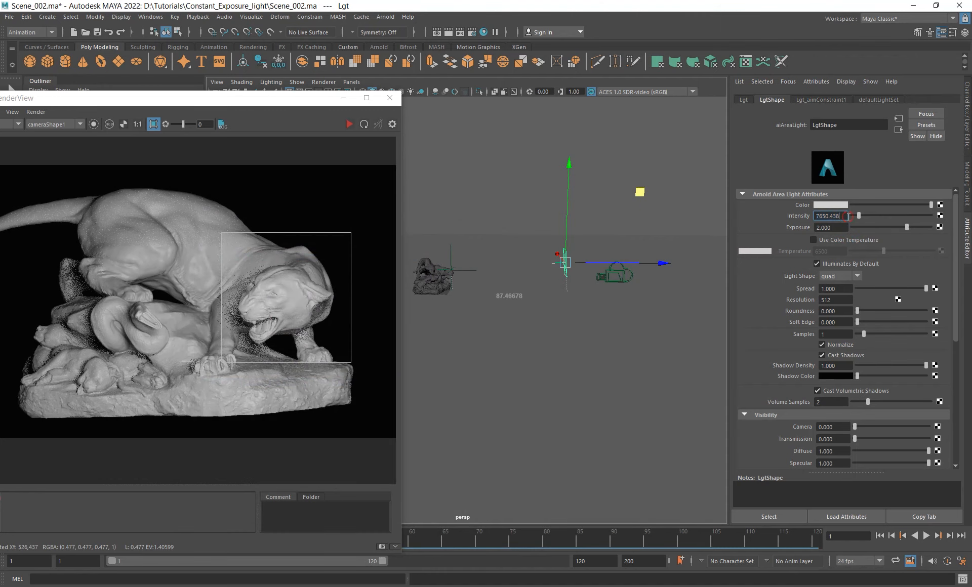
key(Return)
Set the light's exposure to 15 and start a render limited to a region around the statue's head and forelegs.
drag(303, 103, 322, 108)
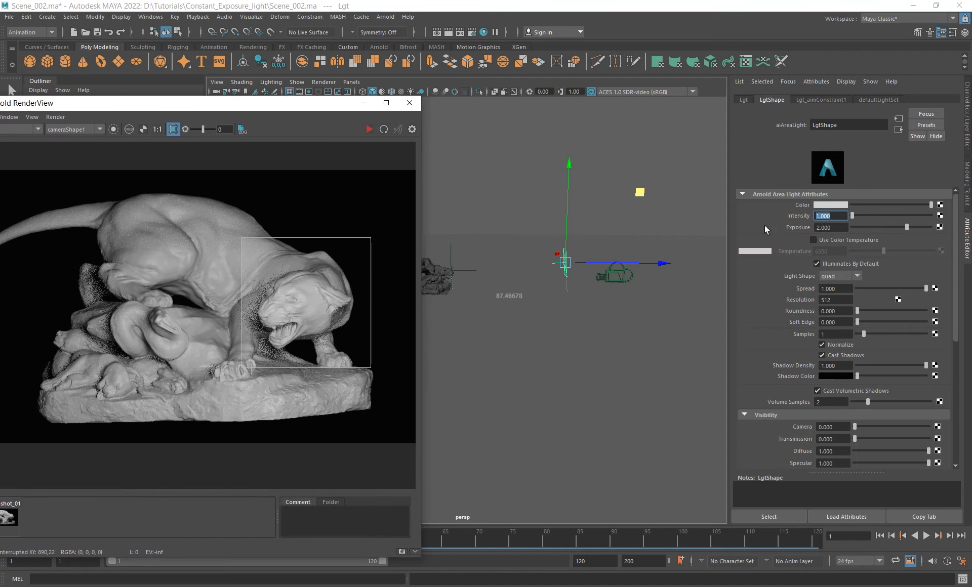
right_click(837, 228)
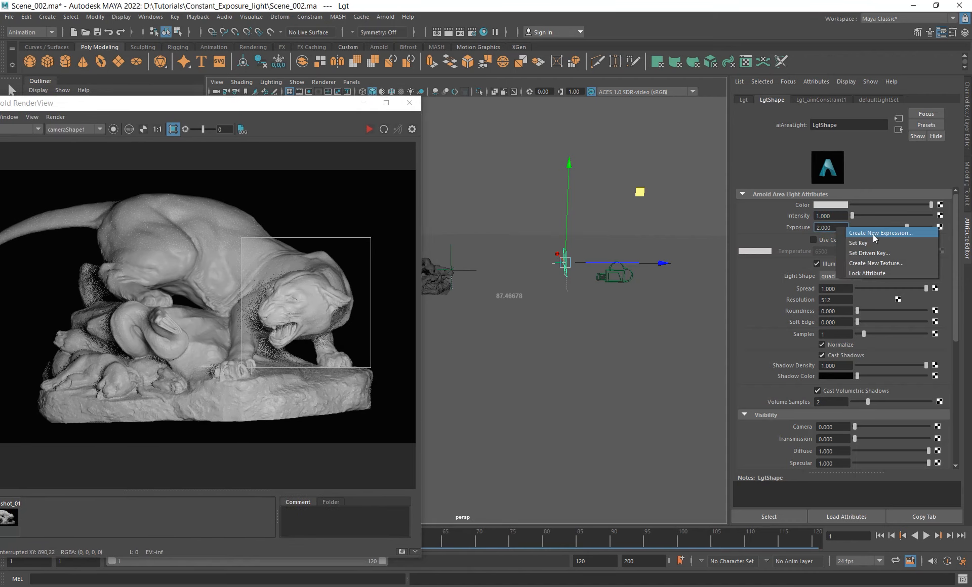
click(617, 9)
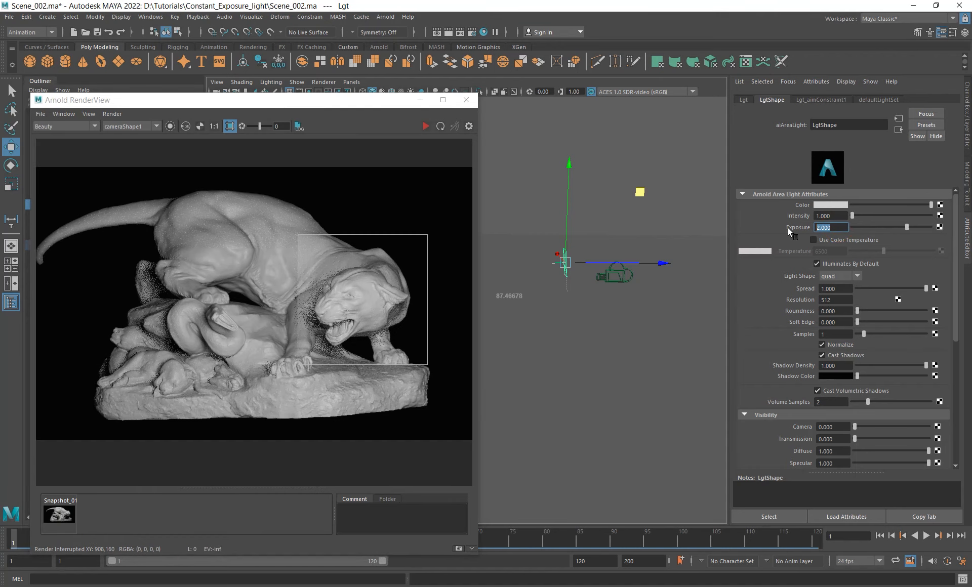
text(15)
key(Return)
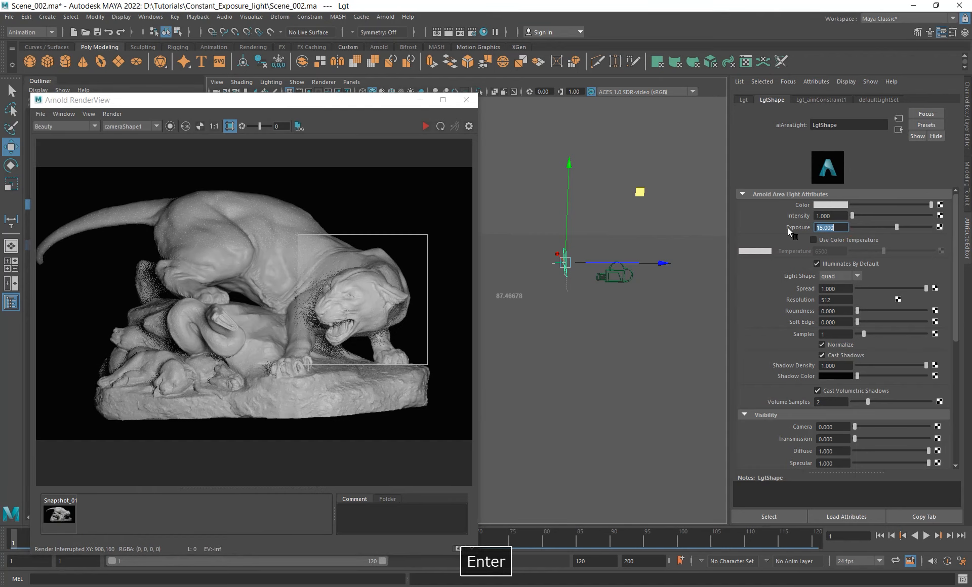
click(425, 127)
shift+drag(250, 205, 448, 414)
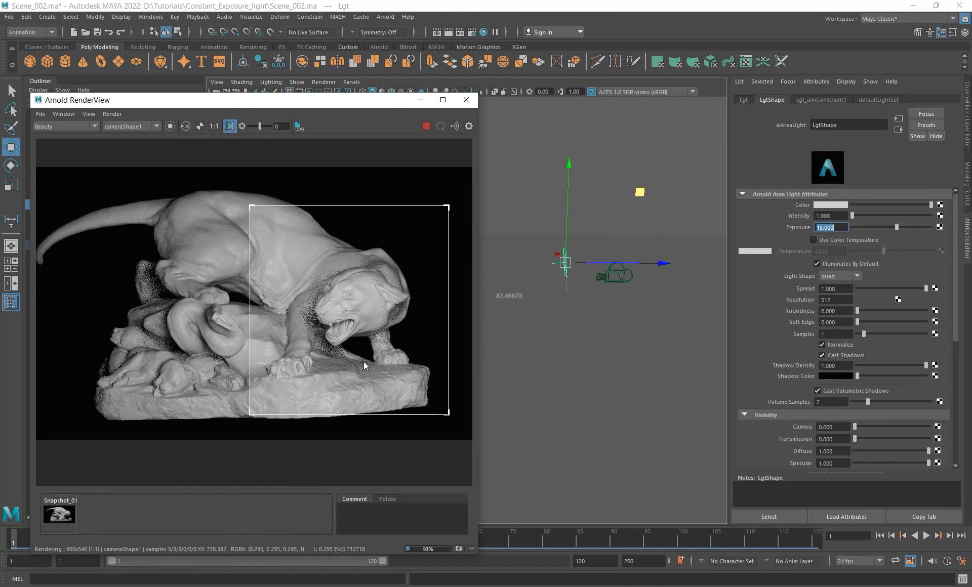
Try the light's exposure at 16 in the running render.
click(767, 219)
text(15)
key(Return)
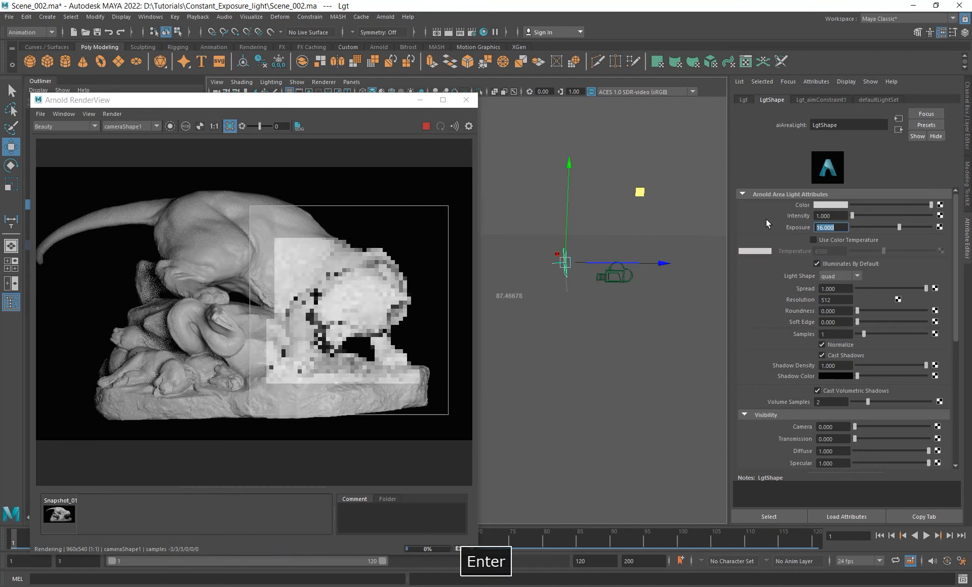
Set the exposure to 15 and store a snapshot of the full-frame render.
text(6)
key(Return)
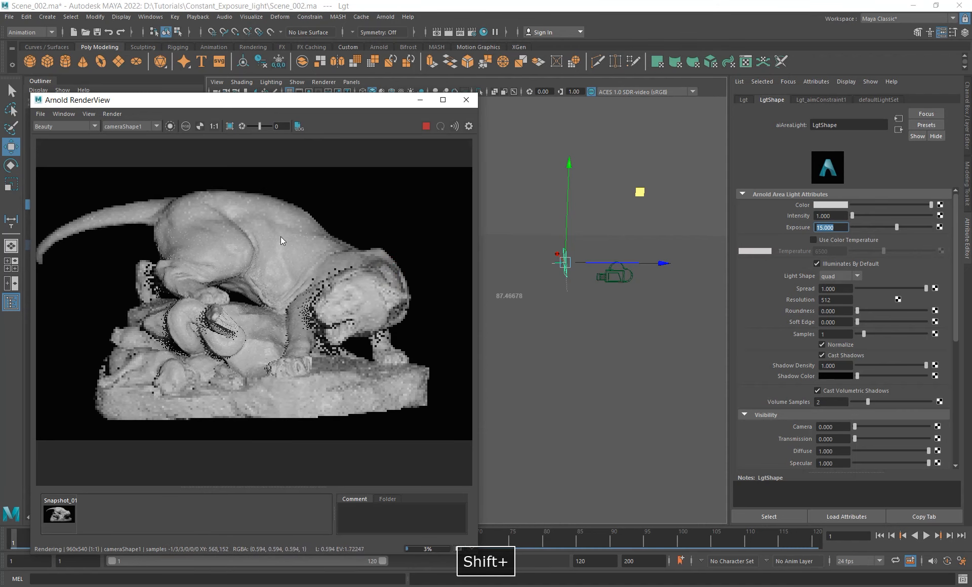
drag(333, 101, 335, 67)
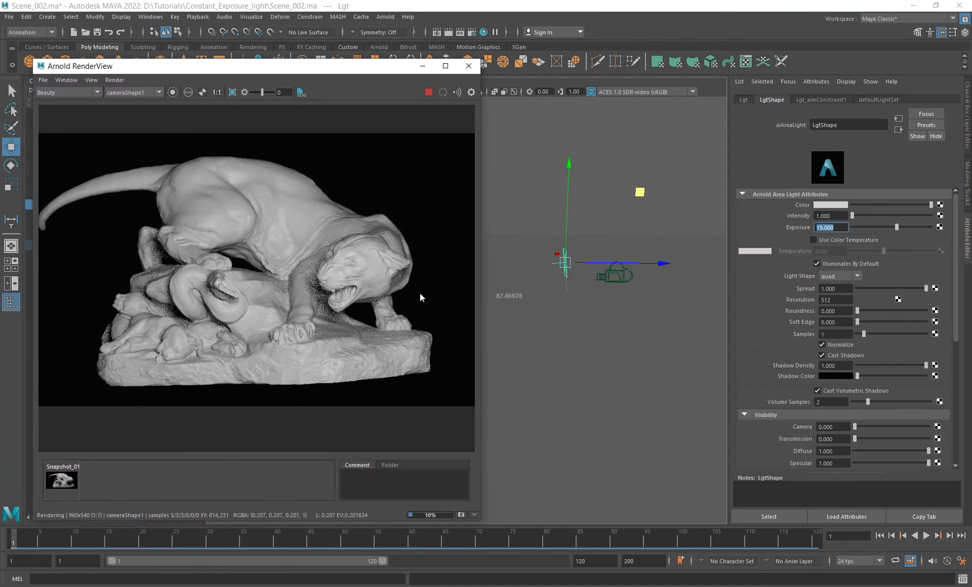
click(460, 515)
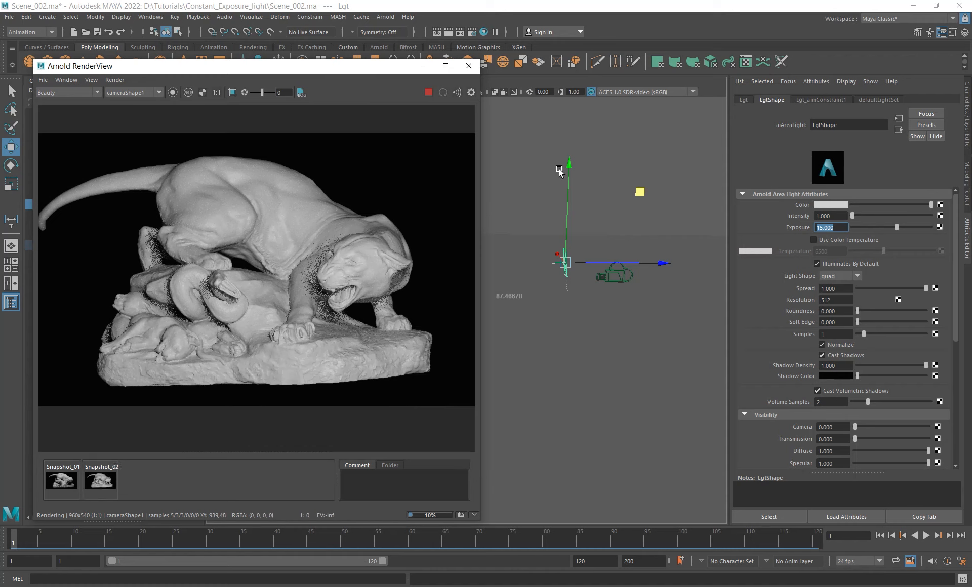
Set the light's exposure to 0 and its intensity to 15 in the running render, and stop the render.
text(1)
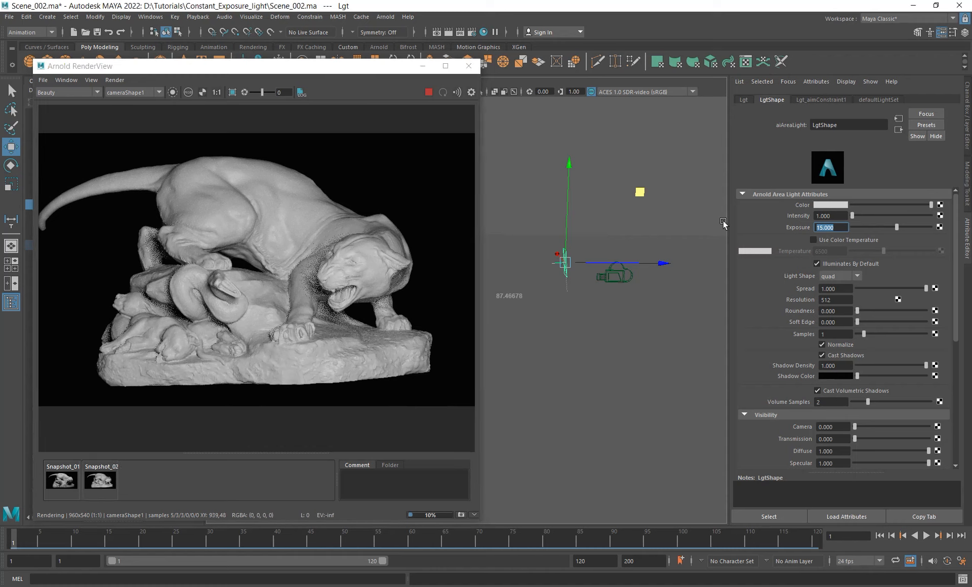
key(Return)
text(0)
key(Return)
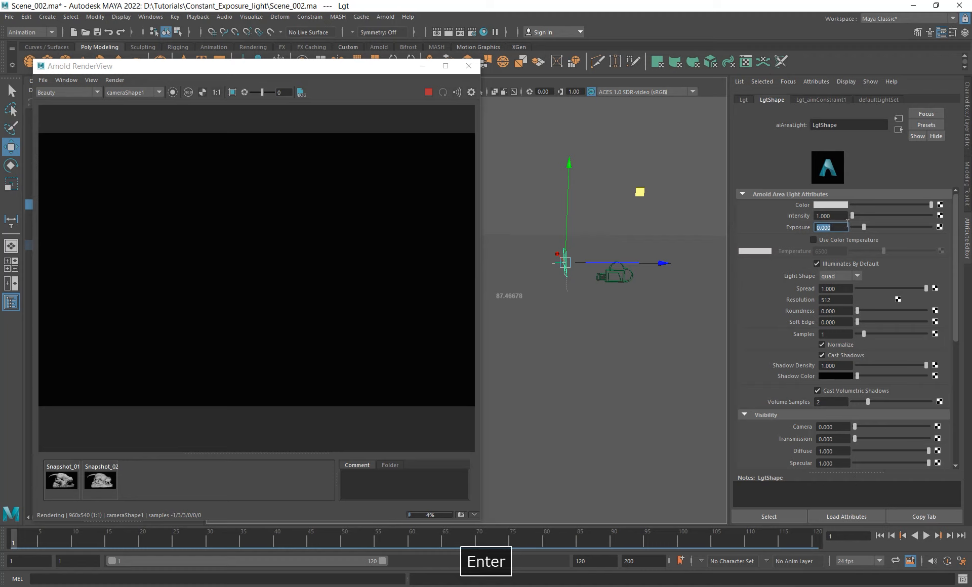
drag(844, 216, 725, 208)
text(15)
key(Return)
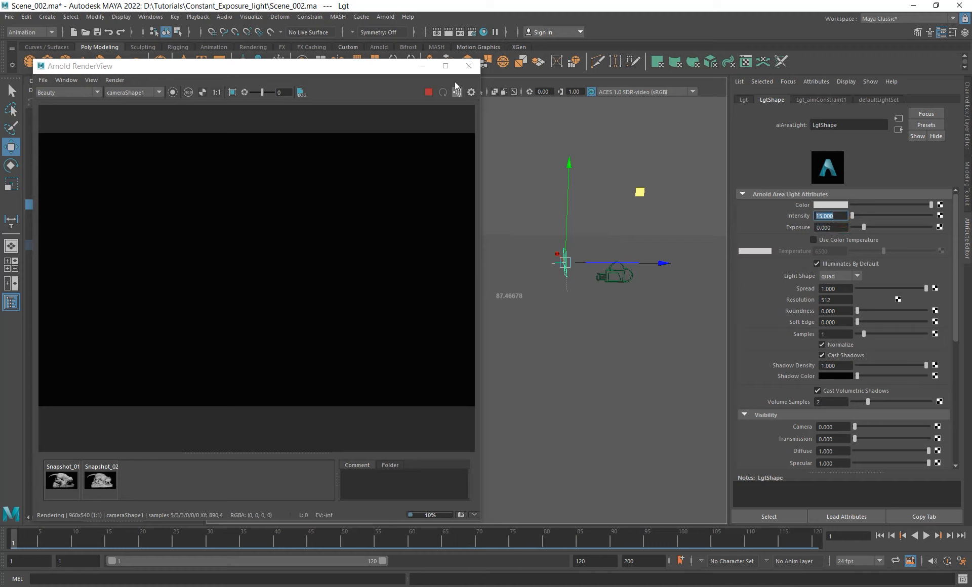
click(429, 93)
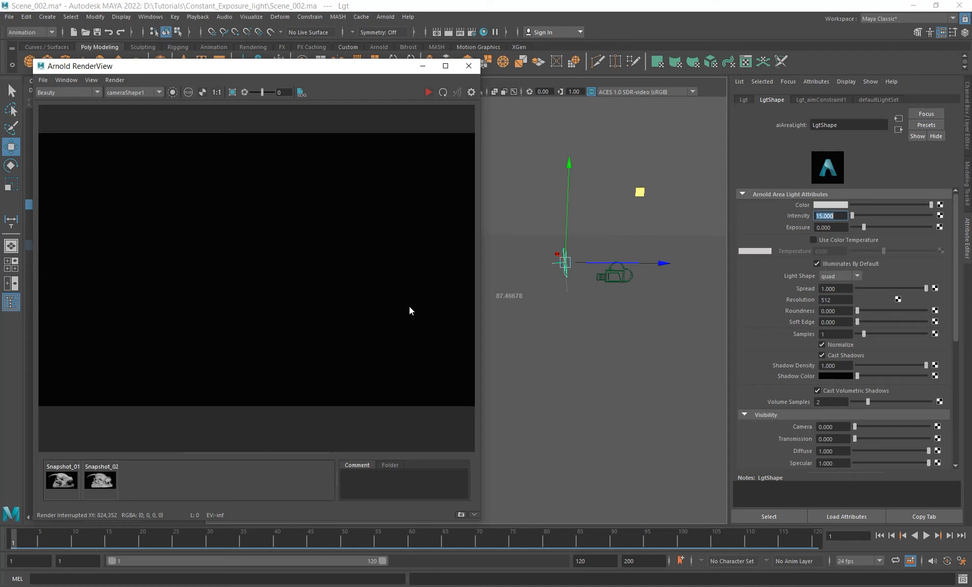
Close the render window, switch to Calculator and compute 2 to the power of 15.
drag(845, 227, 782, 213)
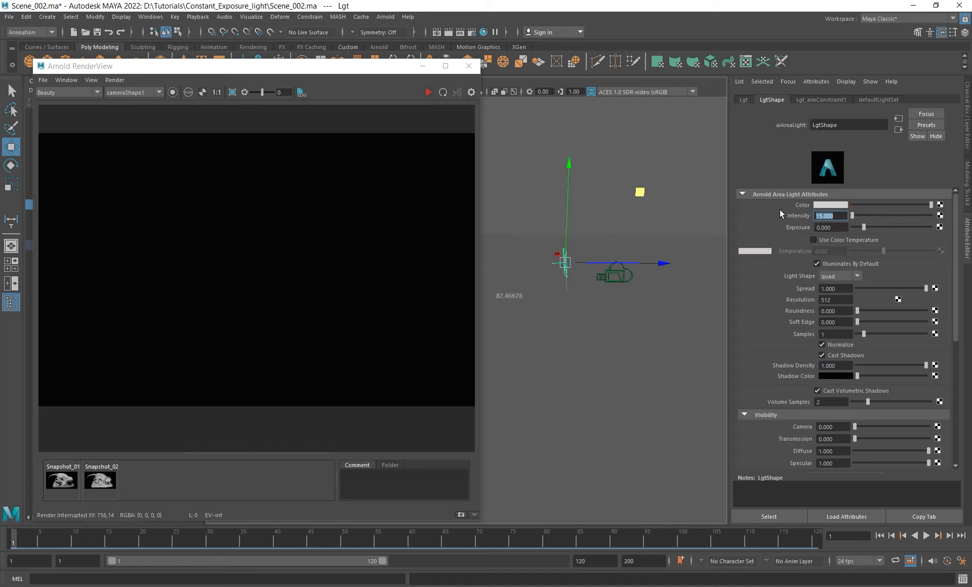
click(461, 71)
click(831, 227)
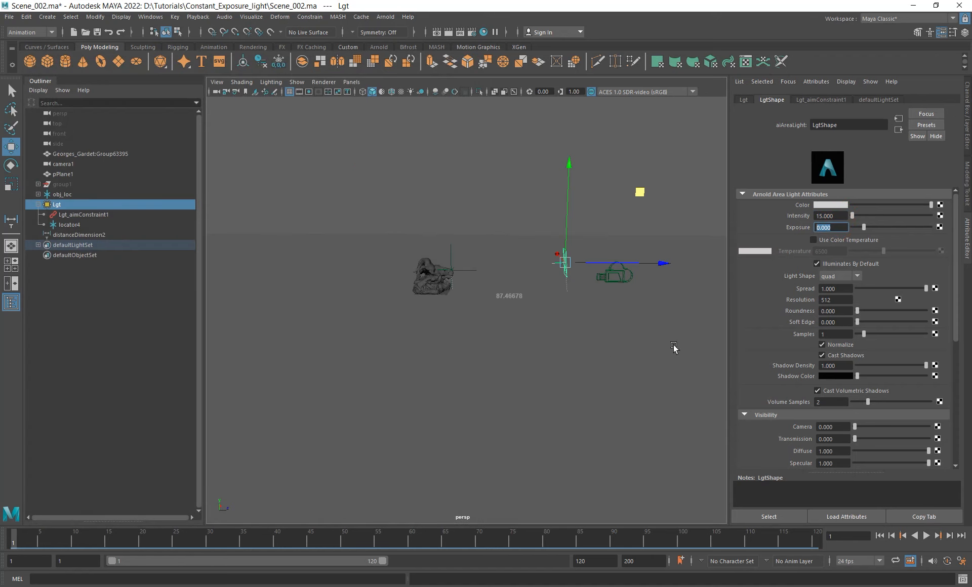
key(super)
text(cal)
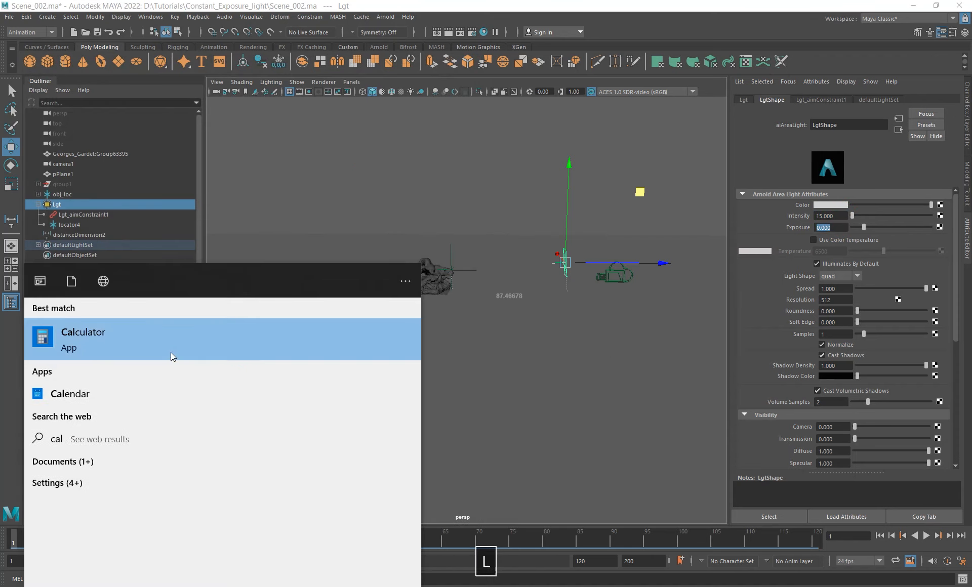
click(171, 354)
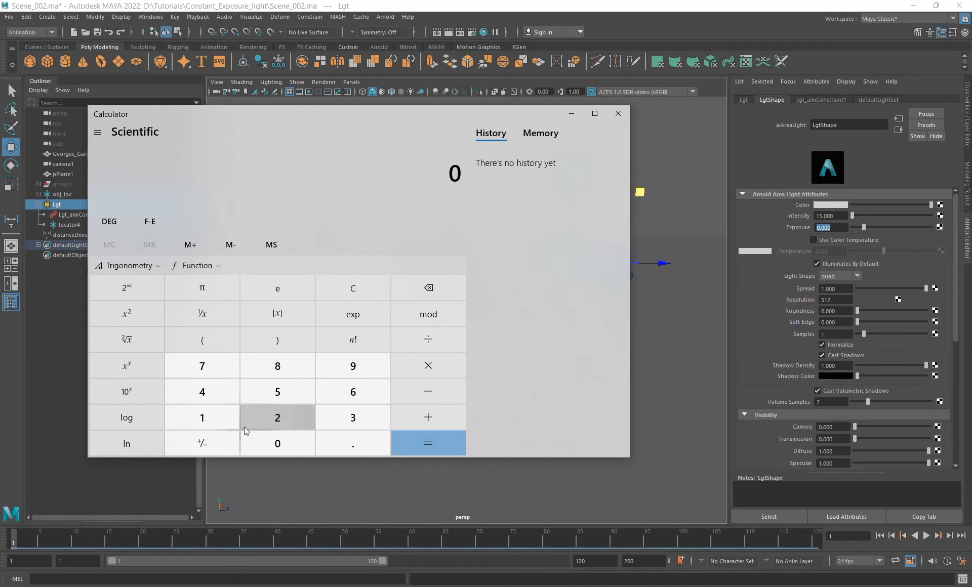
click(277, 418)
click(139, 367)
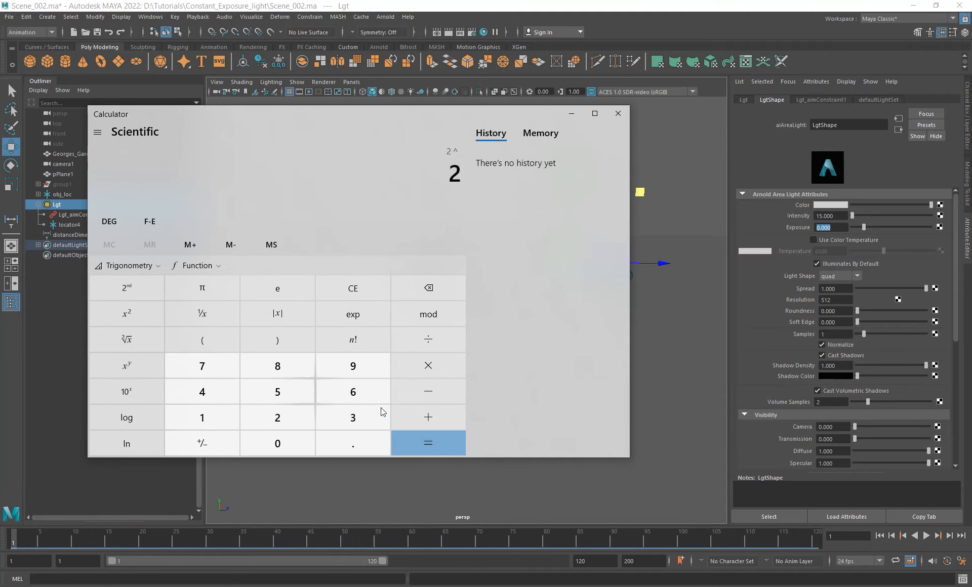
text(15 =)
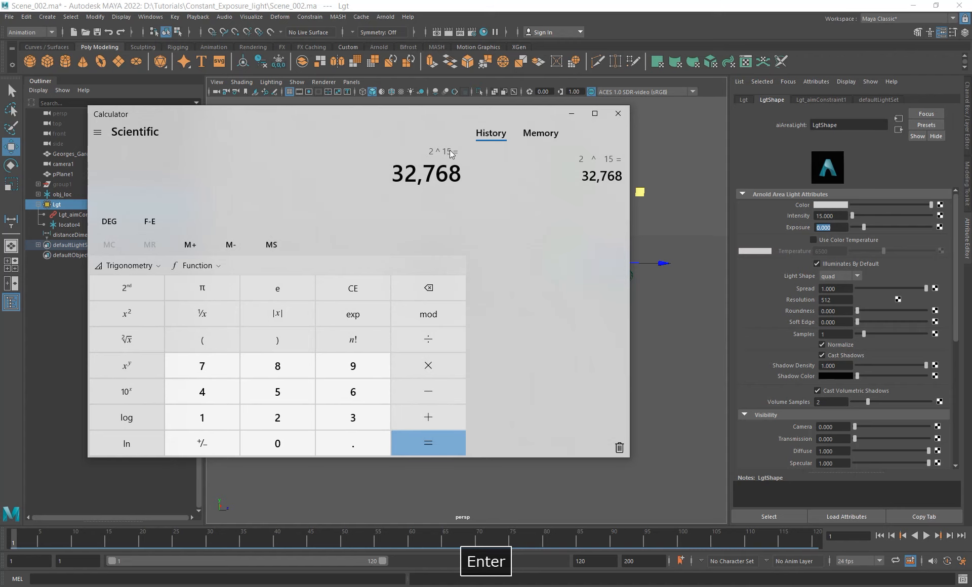
Return to Maya and set the light's intensity to 32768.
drag(498, 109, 417, 118)
click(838, 215)
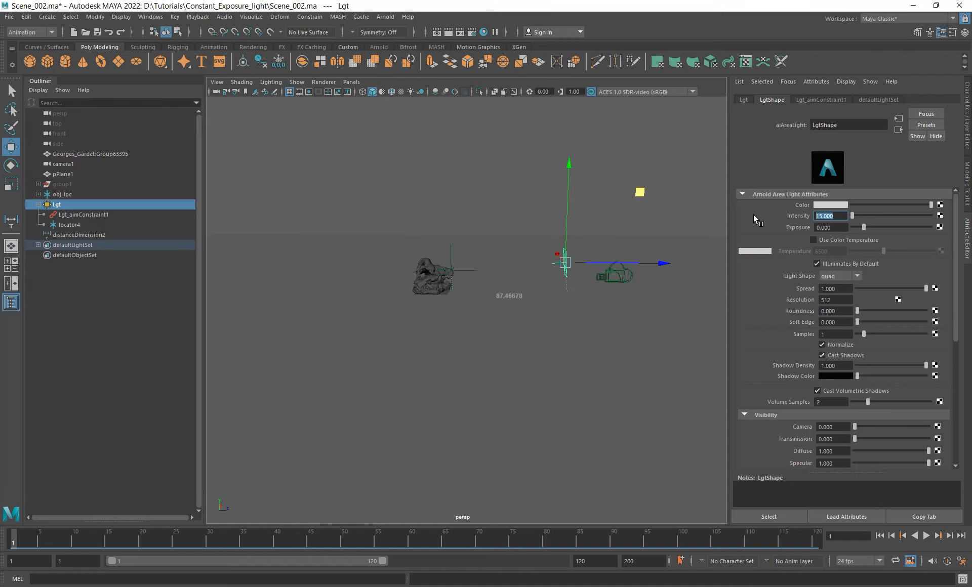
text(32768)
key(Return)
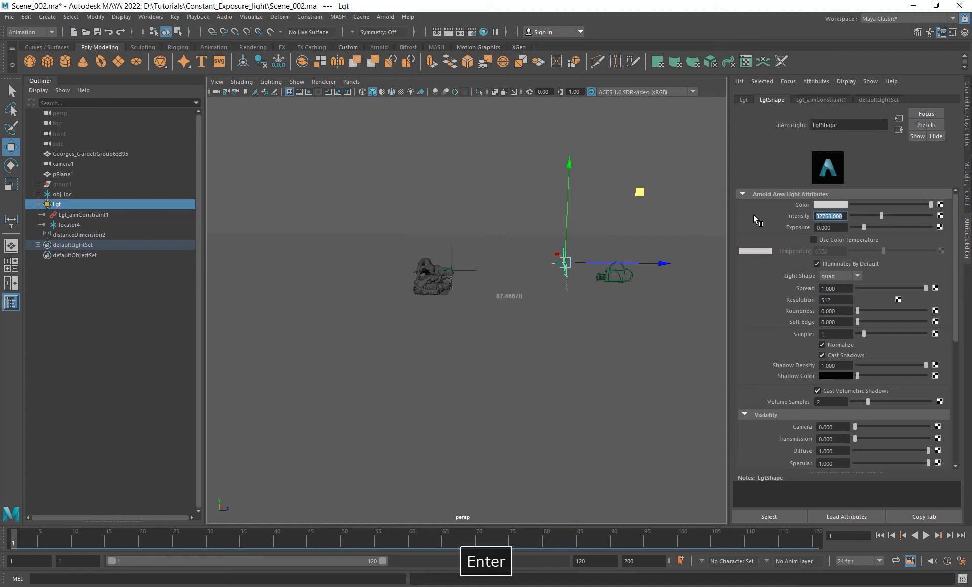
Render the scene with Arnold, compare the result with Snapshot_02, and close the render window.
click(385, 17)
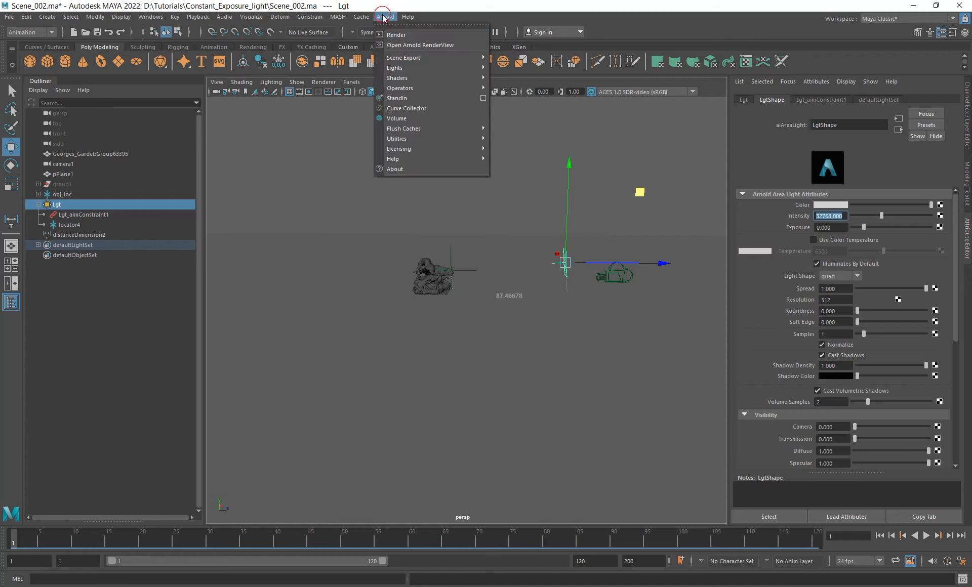
click(405, 35)
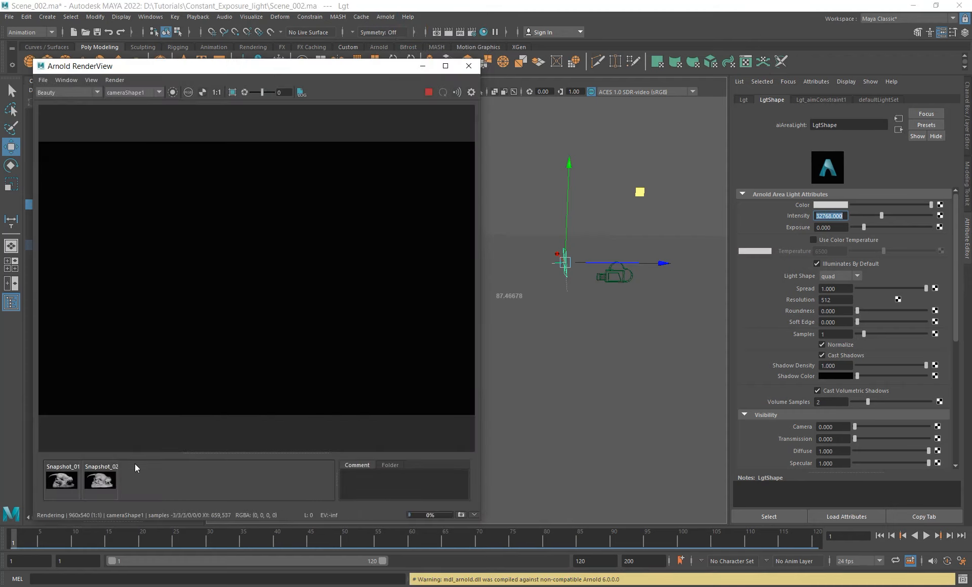
click(101, 481)
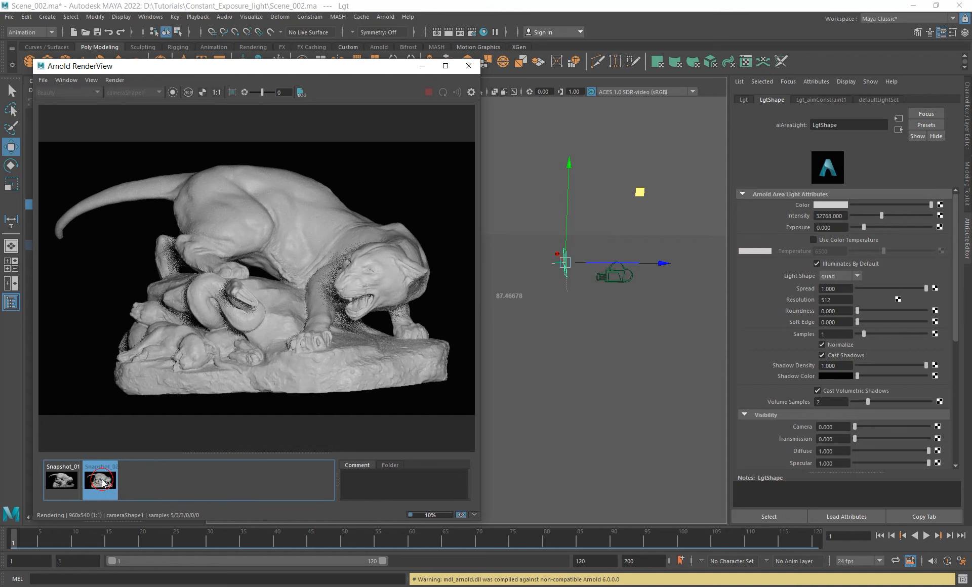
click(103, 484)
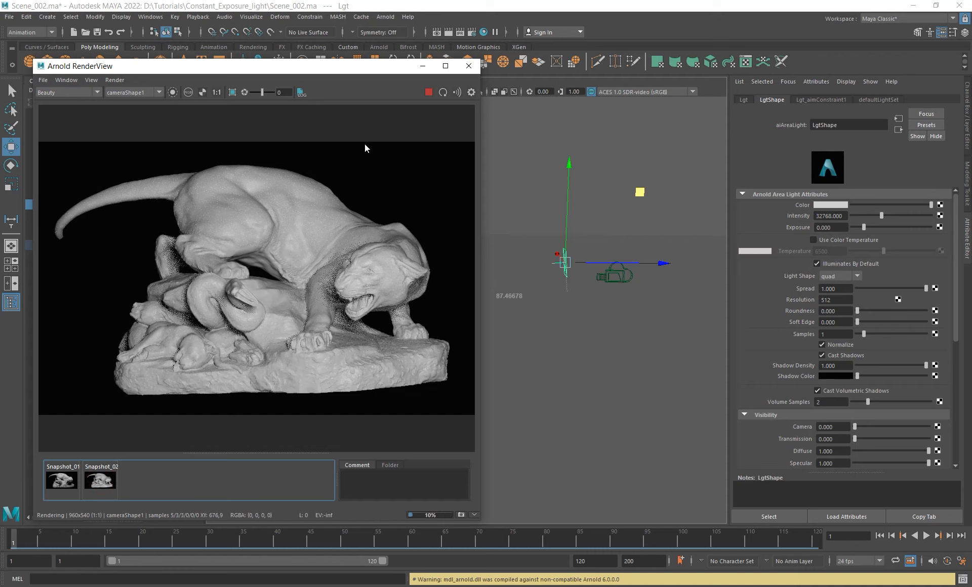
click(469, 66)
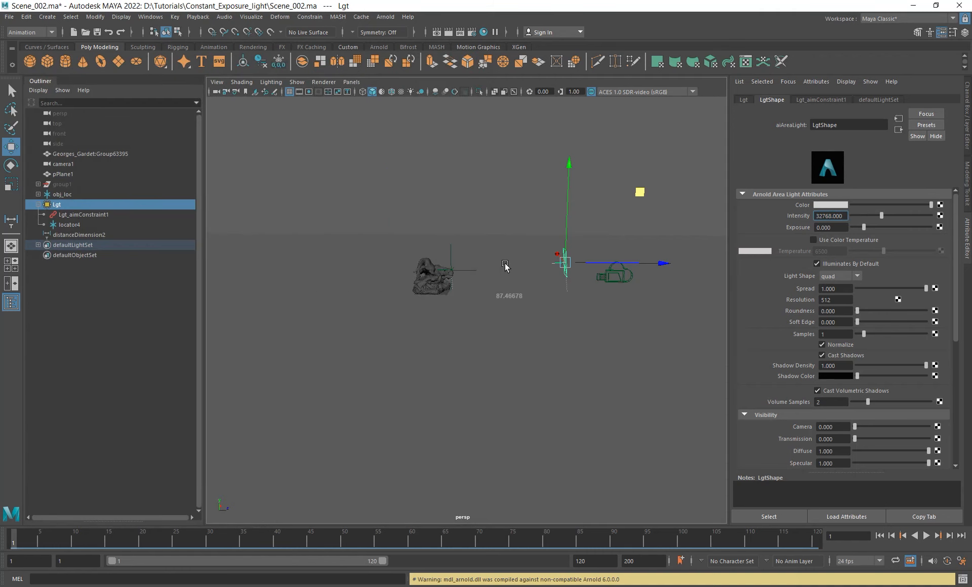
Set the light's intensity to 1.
click(839, 228)
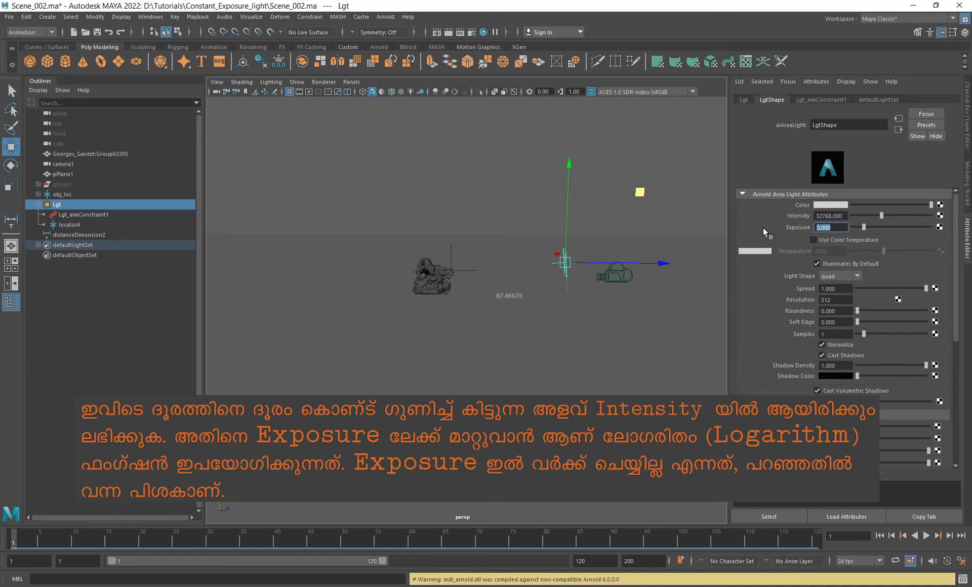
right_click(842, 228)
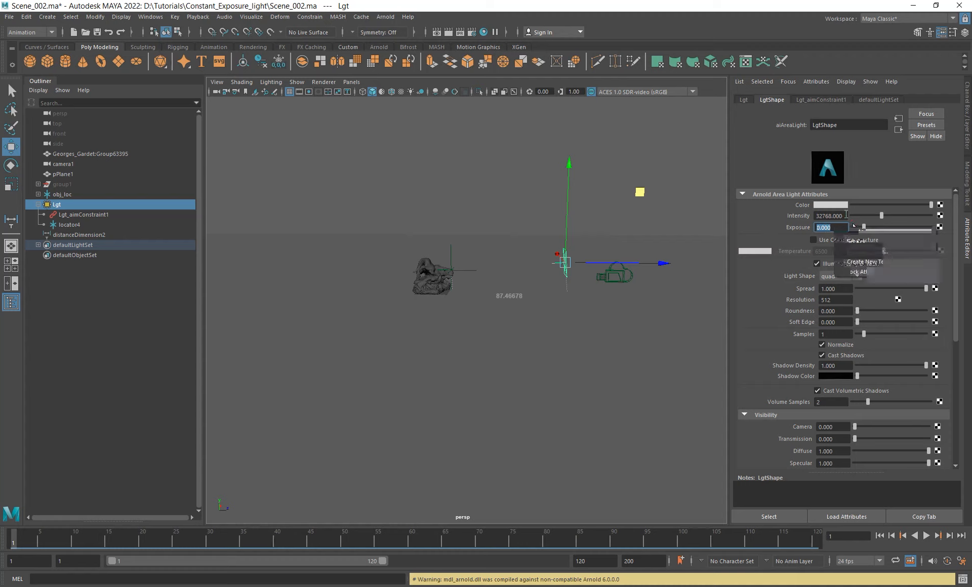
click(833, 216)
text(1)
key(Return)
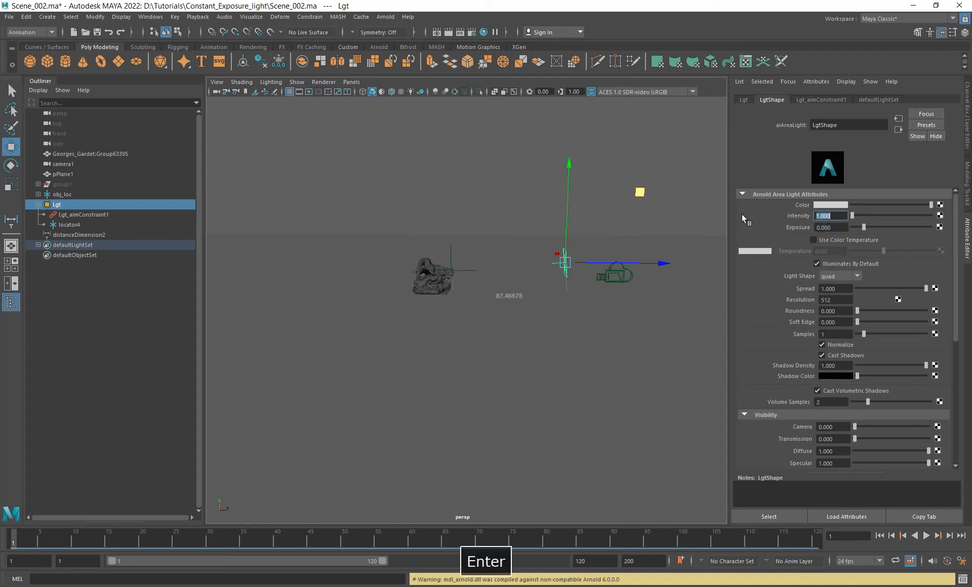
Create a new expression for the light's exposure and begin its text with LgtShape.exposure.
right_click(848, 227)
click(867, 233)
drag(466, 173, 483, 145)
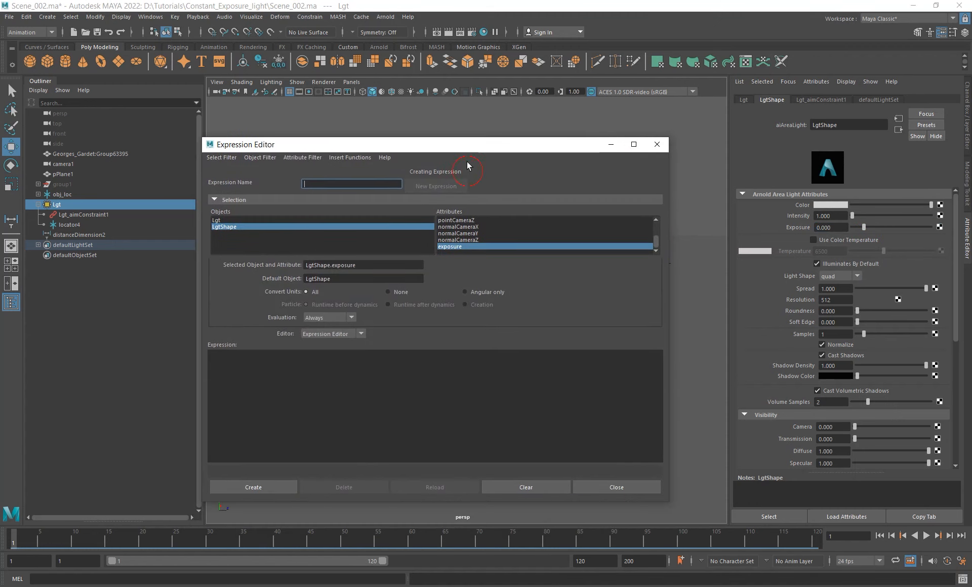
triple_click(334, 262)
key(ctrl+c)
click(320, 352)
key(ctrl+v)
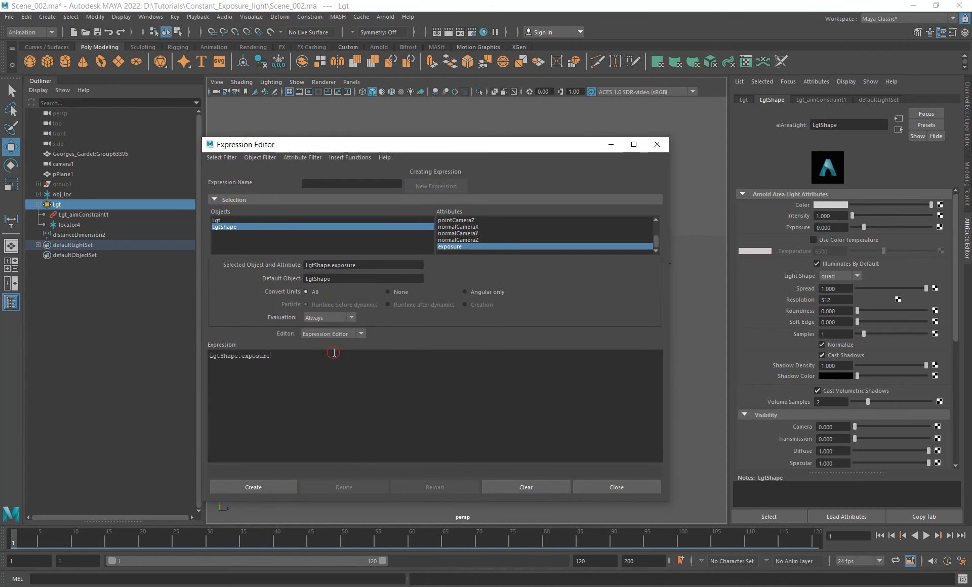
Complete the exposure expression's text as LgtShape.exposure = distanceDimensionShape2.distance.
text(=)
key(BackSpace)
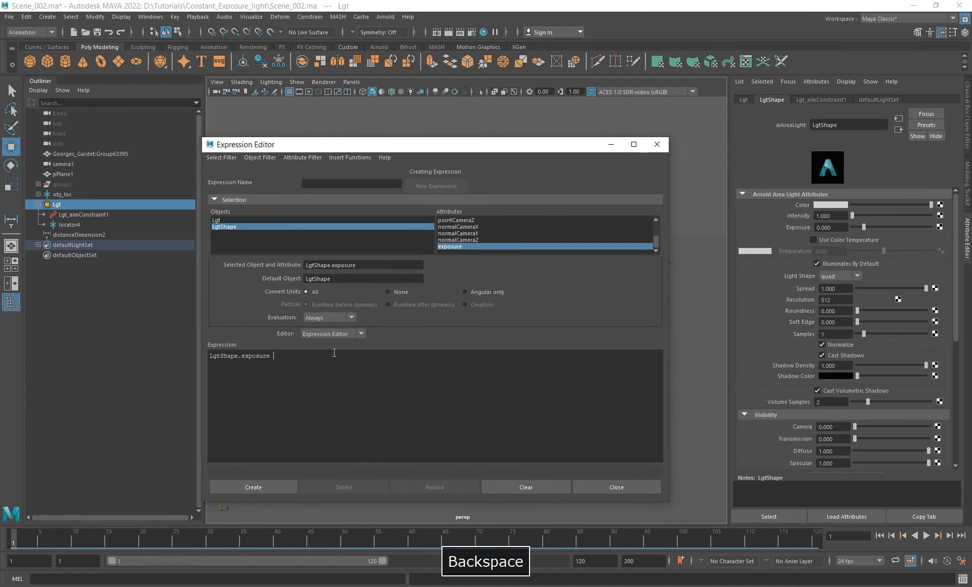
text(=)
key(ctrl+v)
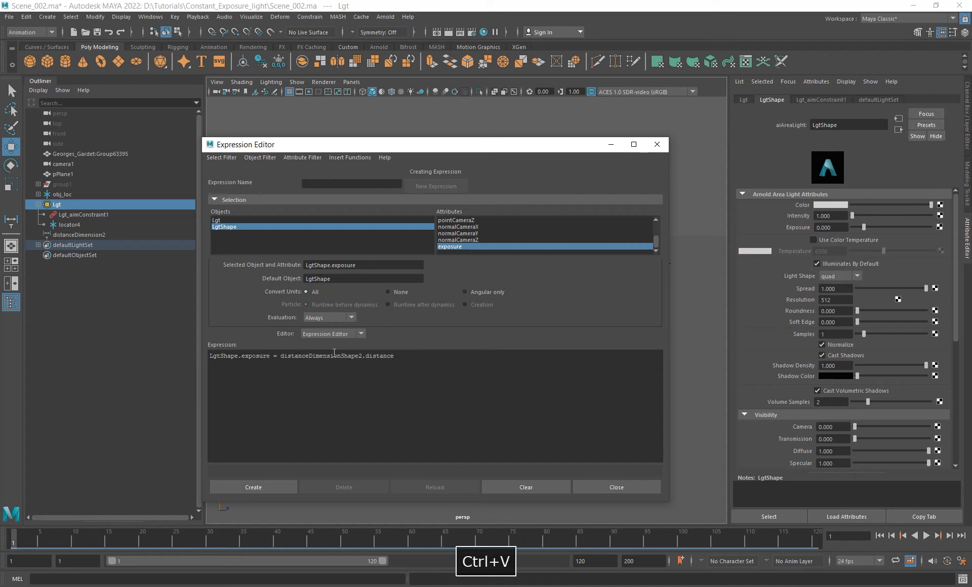
drag(281, 356, 367, 356)
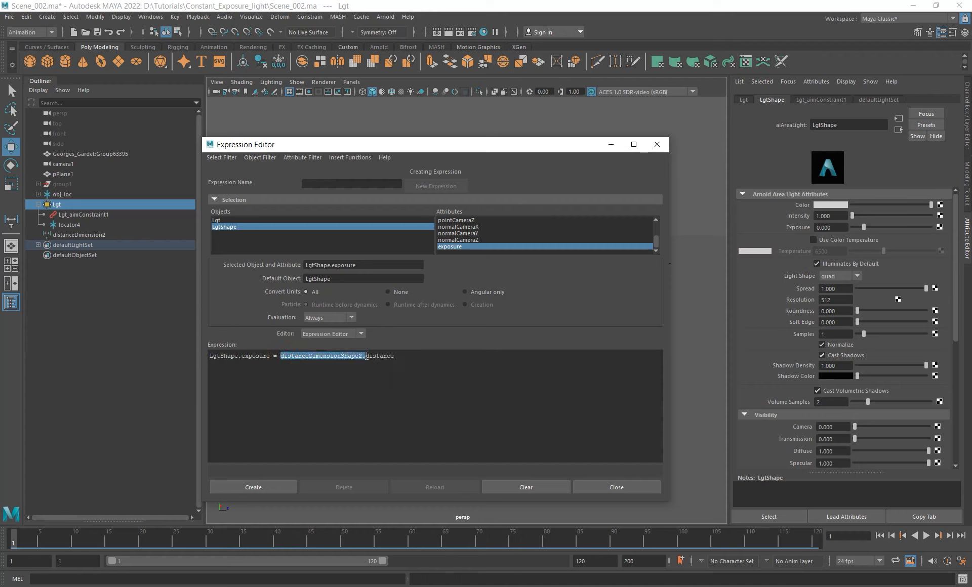
click(401, 356)
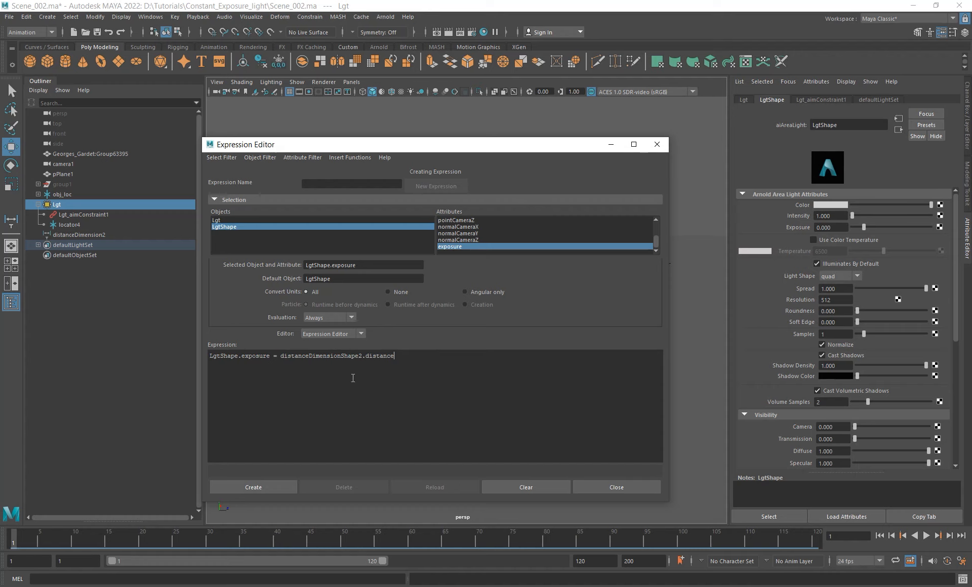
Square the distance by wrapping it as pow (distanceDimensionShape2.distance, 2), and create the exposure expression.
click(281, 357)
text(pow ()
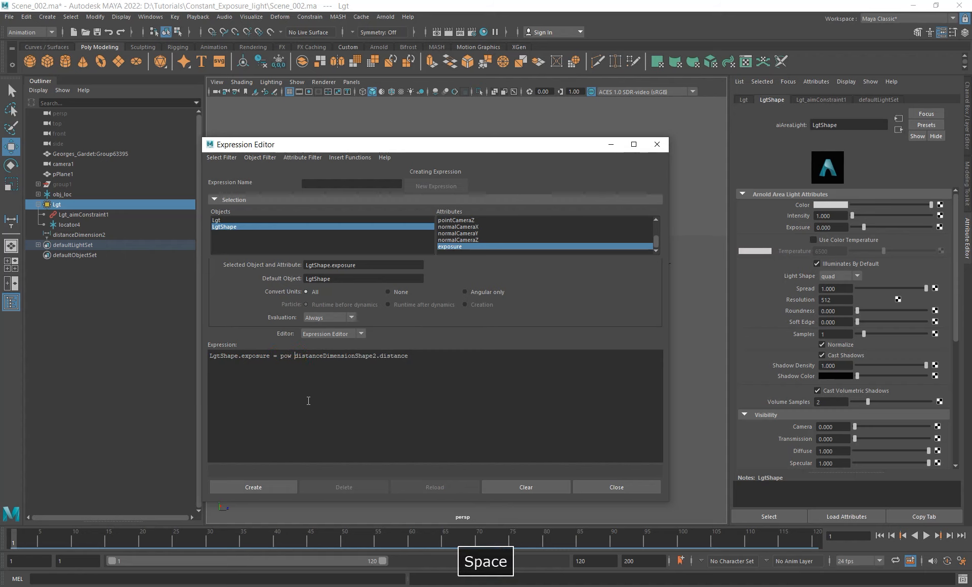
click(416, 356)
text(, 2)
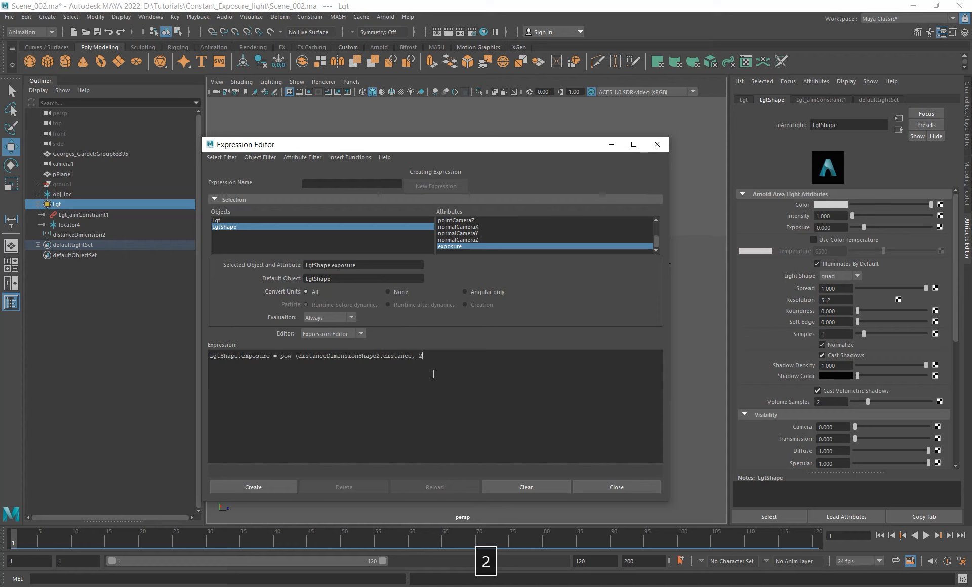
text())
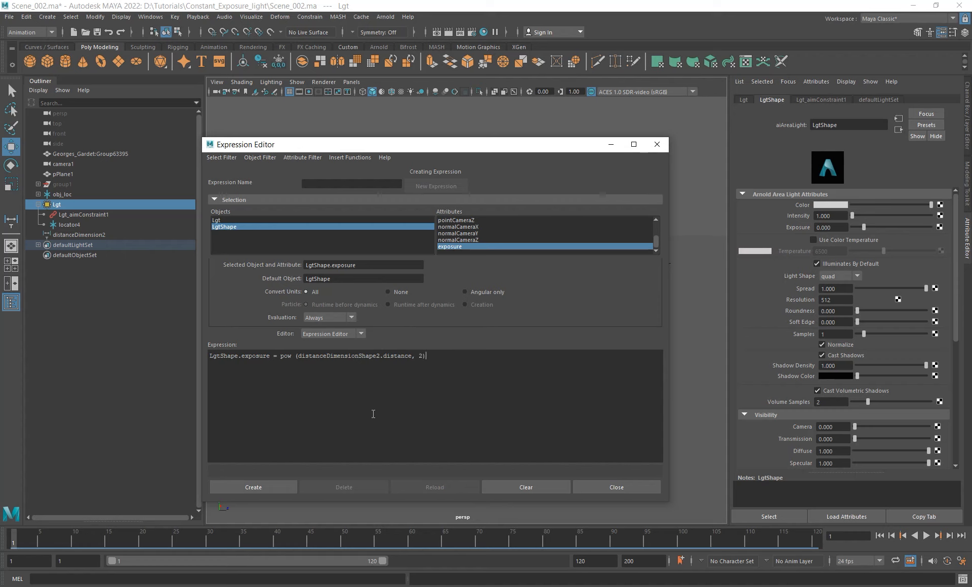
click(254, 487)
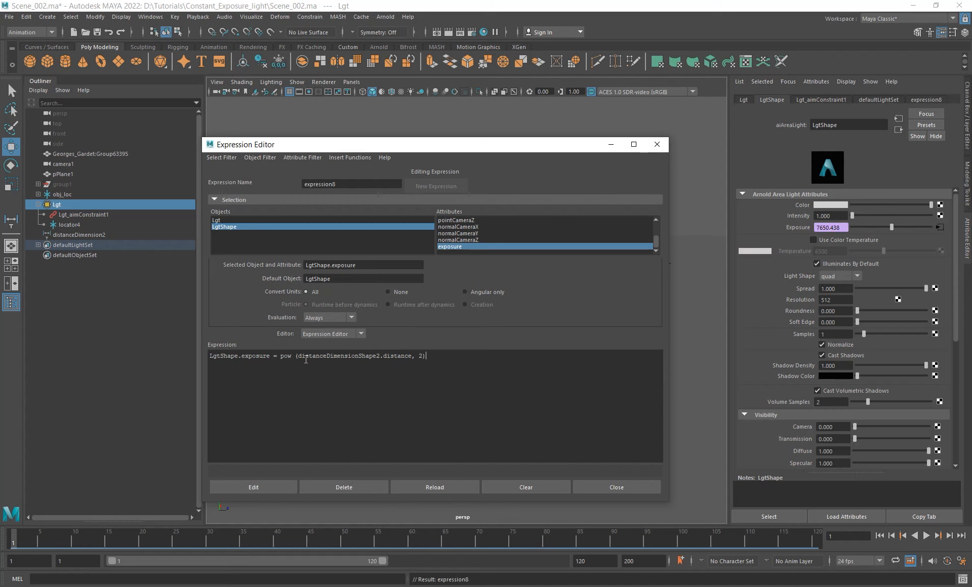
Insert an opening "log (" before the pow term in the exposure expression.
drag(281, 358, 433, 358)
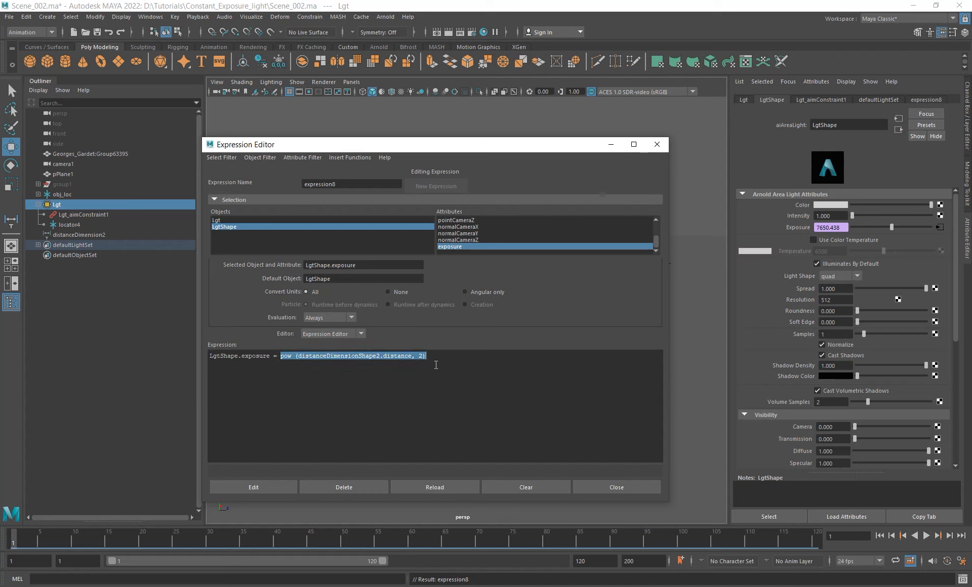
click(283, 358)
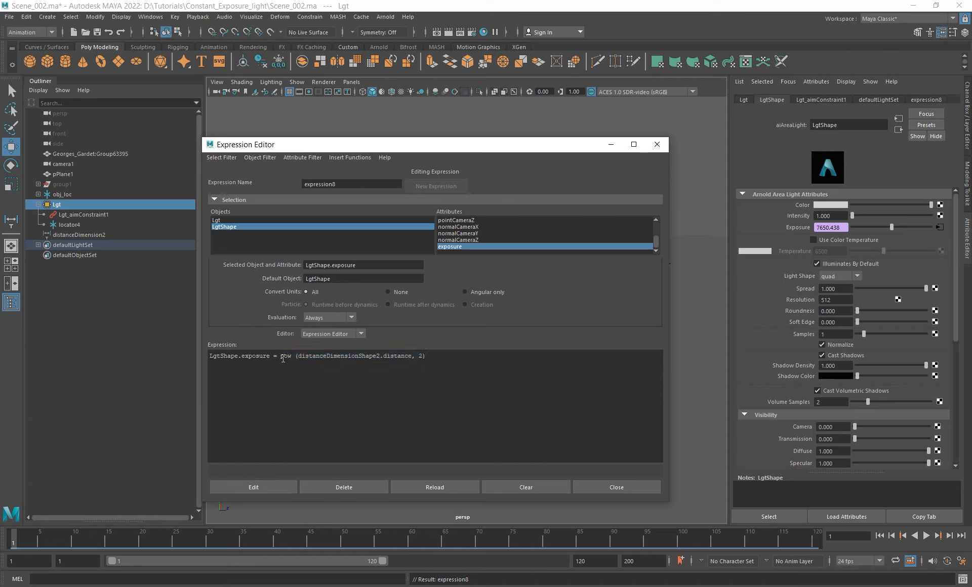
drag(282, 357, 425, 357)
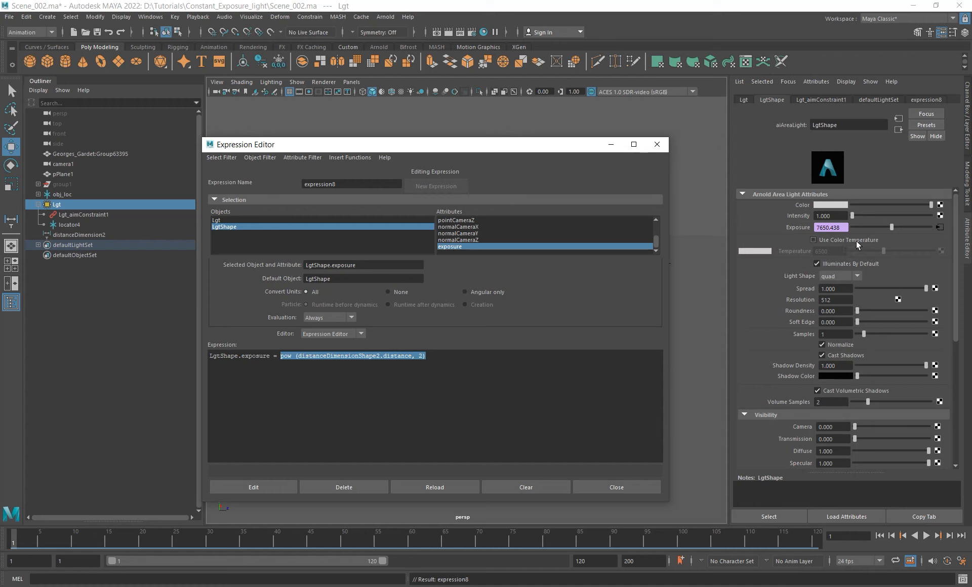
click(809, 227)
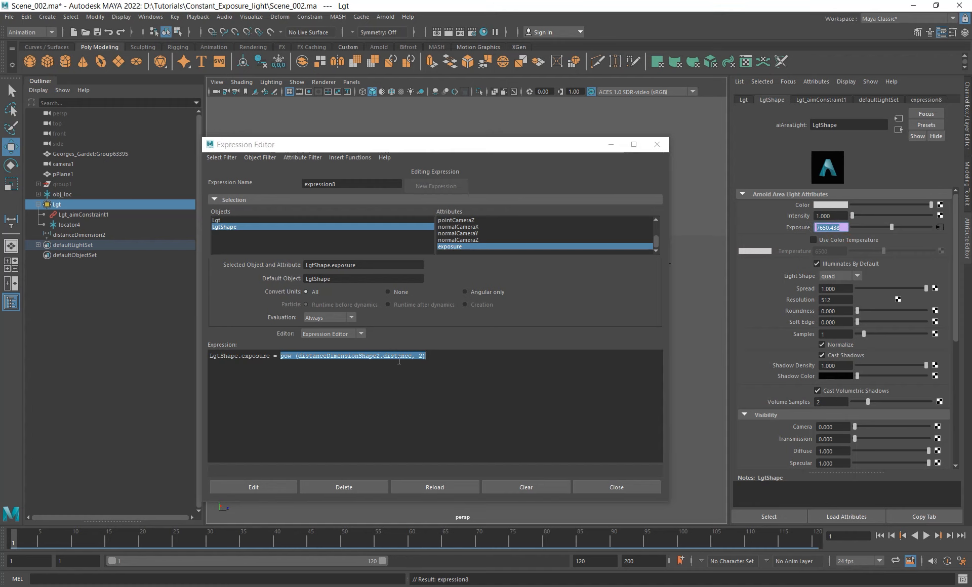
click(279, 354)
text(lo)
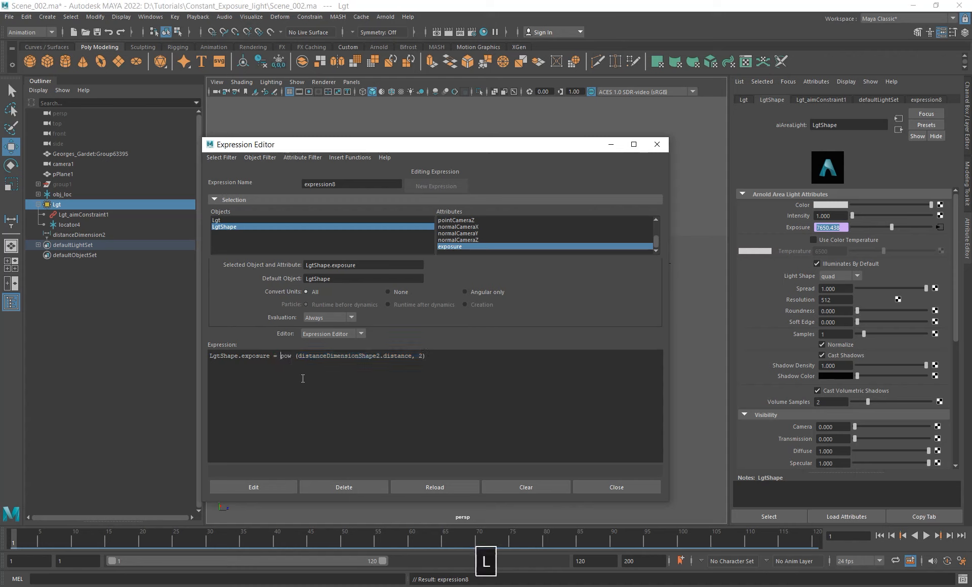
text(g (pow)
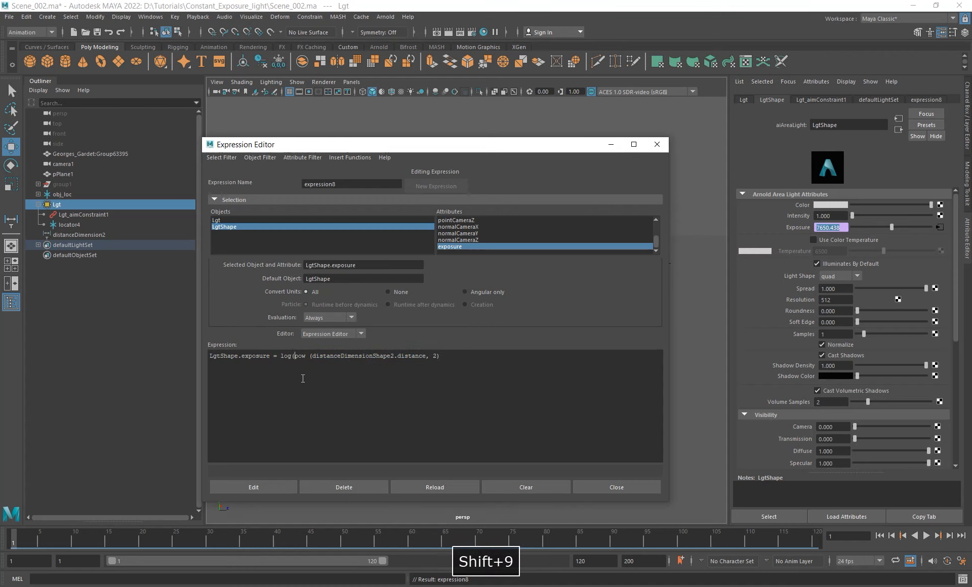
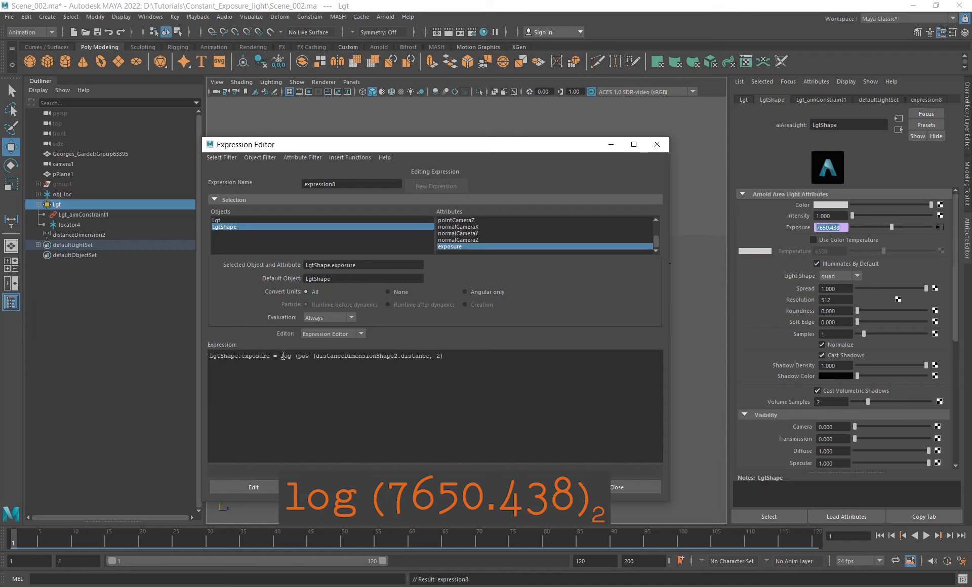
Close the bracket of the log function after the pow term and divide it by log (2).
drag(281, 355, 448, 356)
click(448, 357)
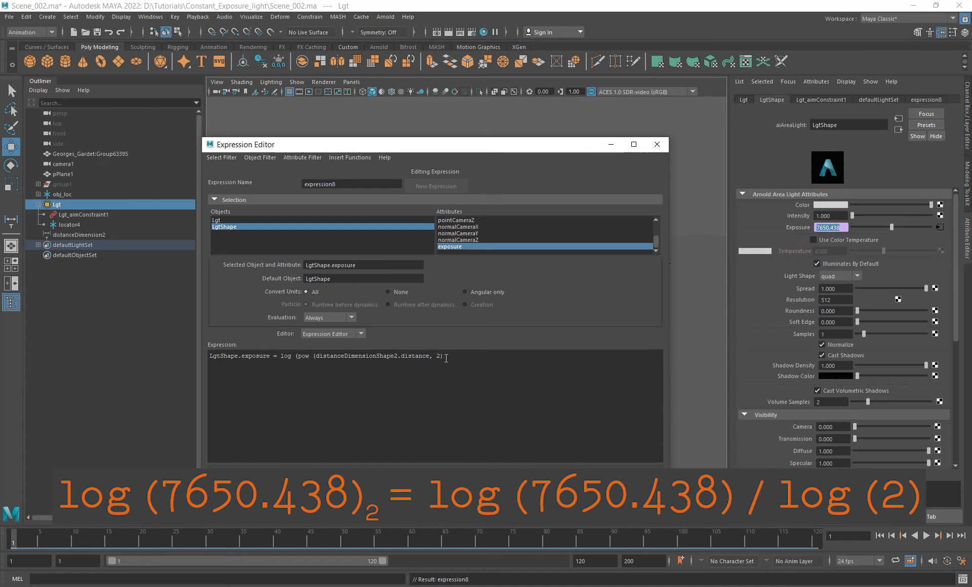
text() /)
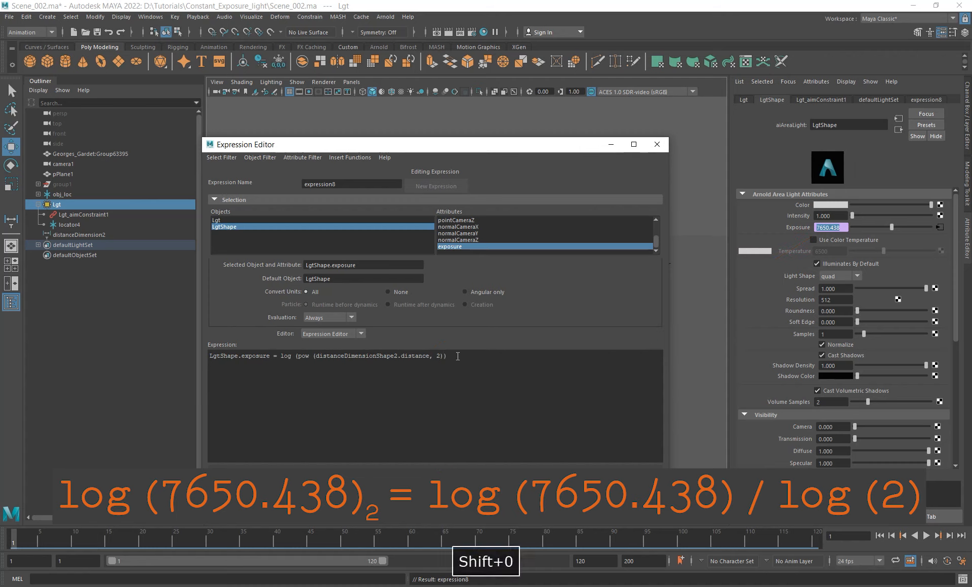
text( log)
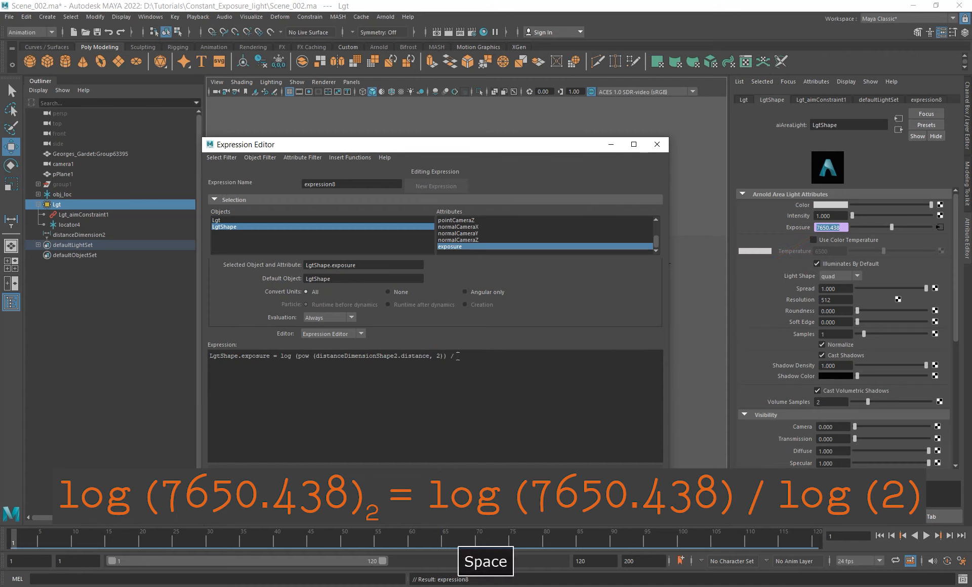
text( ()
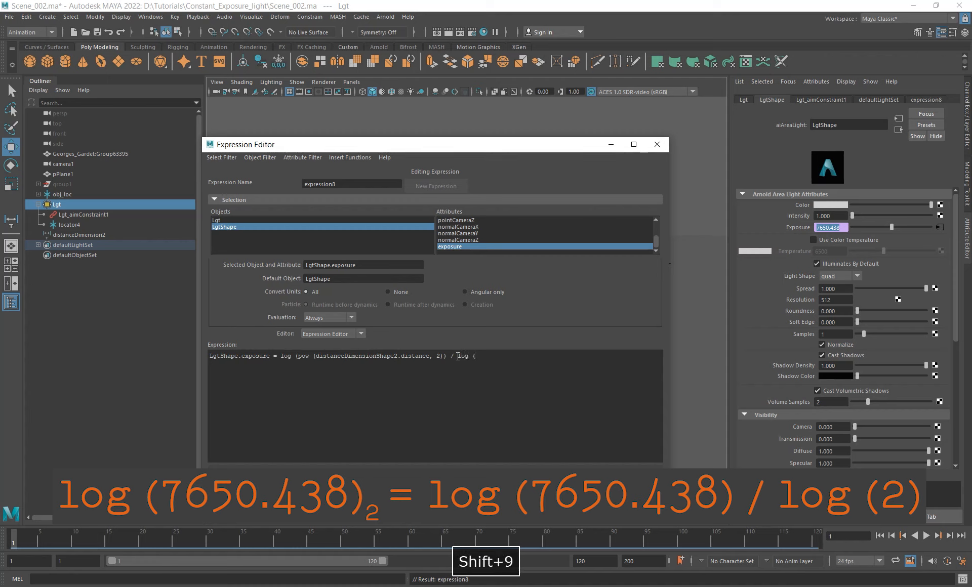
text(2))
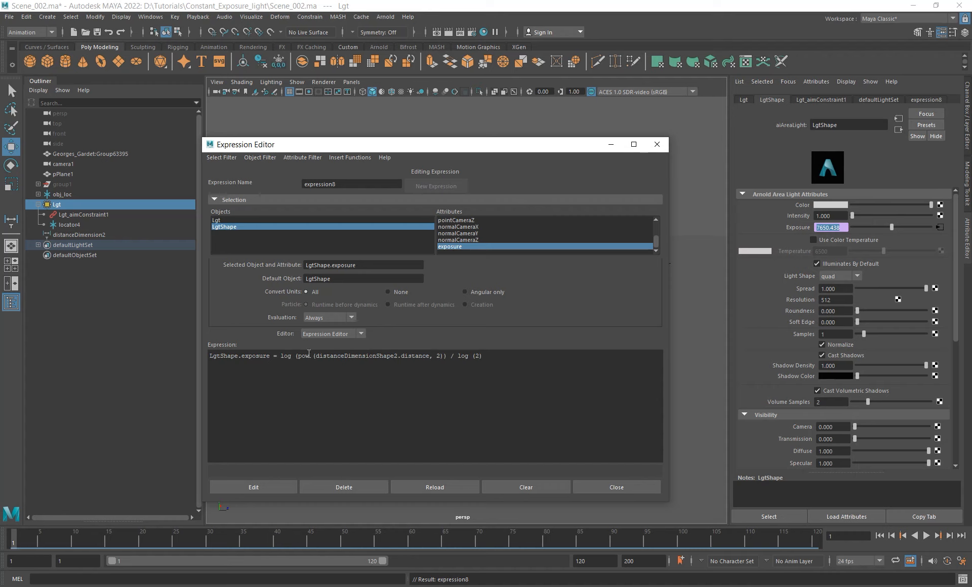
Review the squared-distance and log (2) parts of the exposure expression, and reposition the Expression Editor.
drag(308, 354, 433, 357)
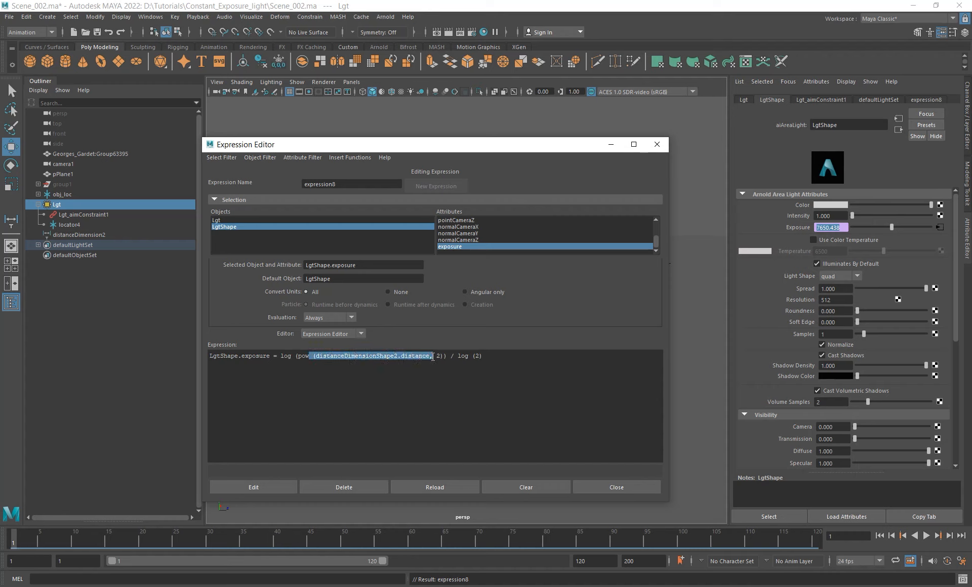
drag(298, 356, 444, 359)
drag(281, 356, 483, 355)
click(456, 358)
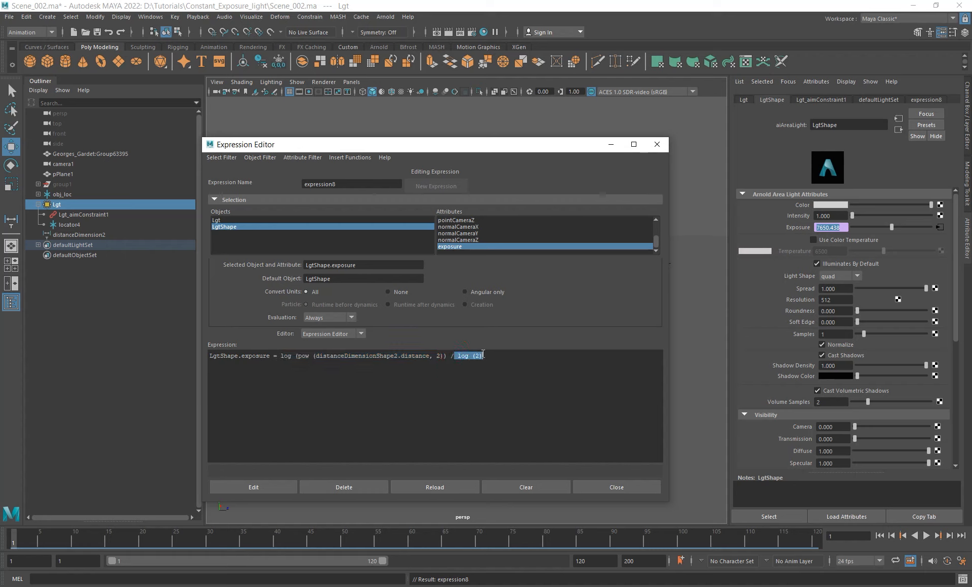
click(484, 356)
drag(454, 356, 487, 357)
click(488, 357)
drag(419, 146, 438, 126)
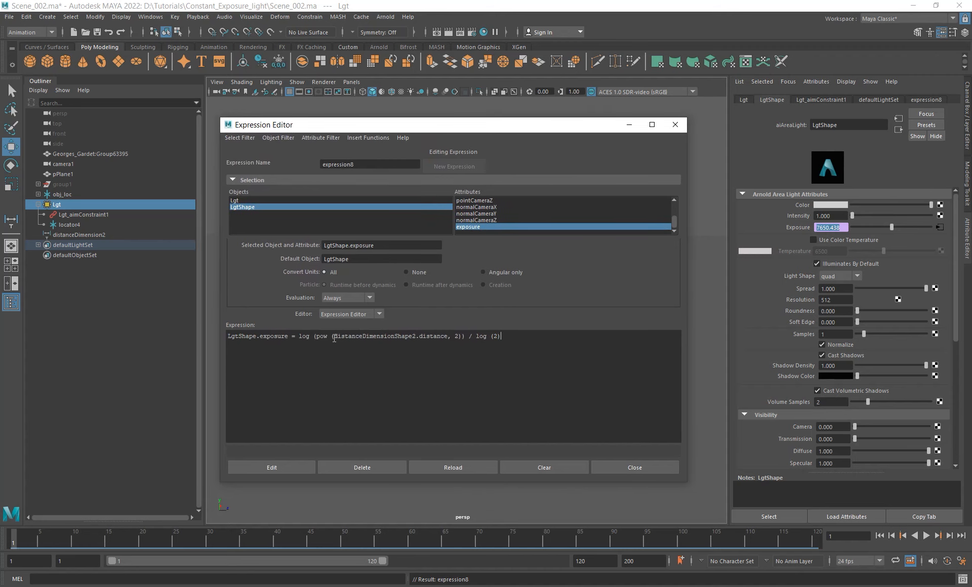
Check the expression's distance node name against the distance dimensions inside group1, and apply the edited exposure expression.
drag(334, 337, 416, 339)
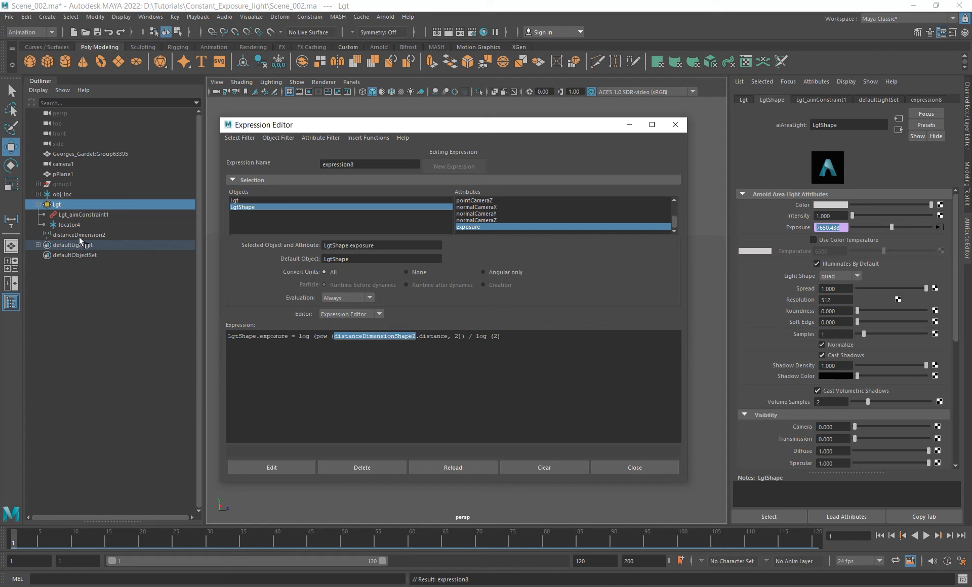
click(38, 185)
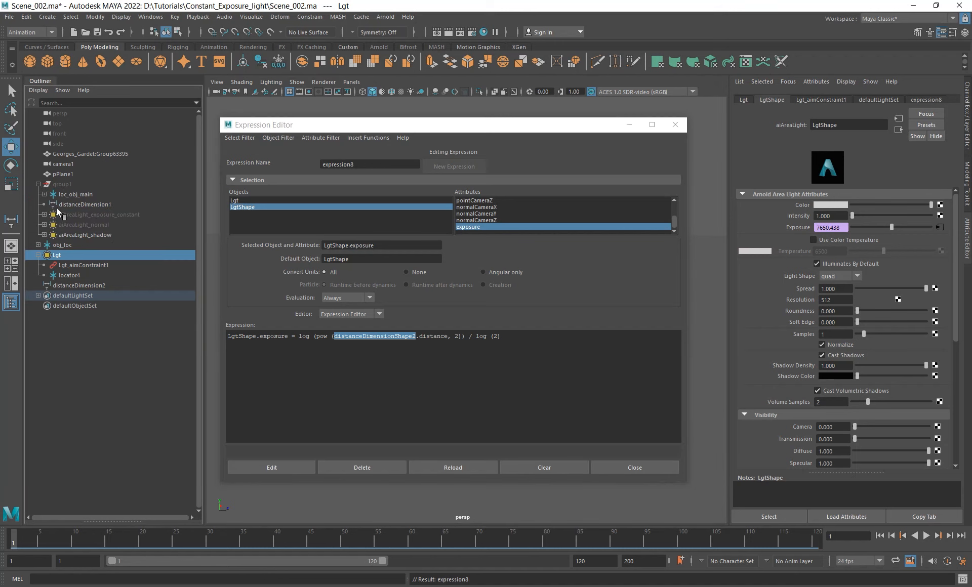
click(39, 185)
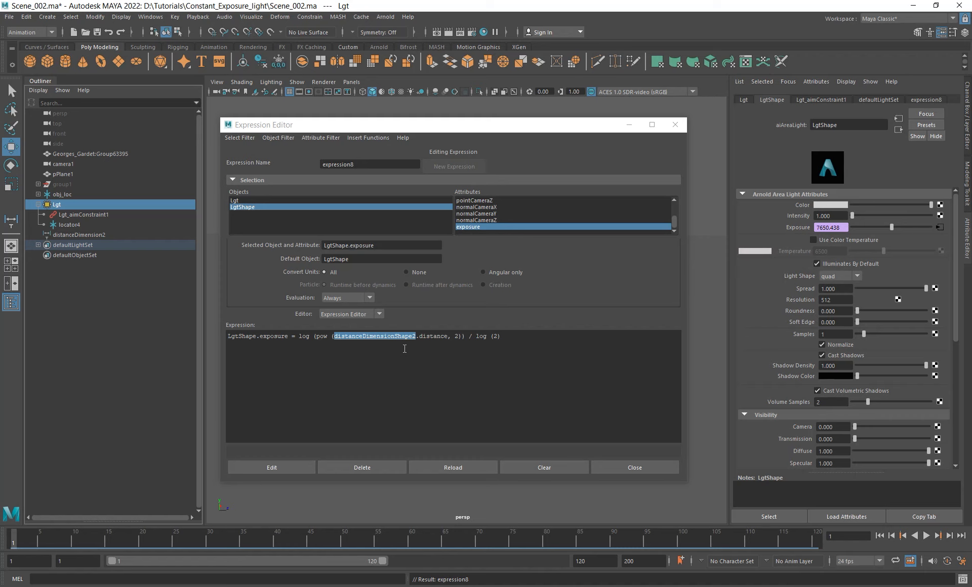
drag(333, 337, 414, 335)
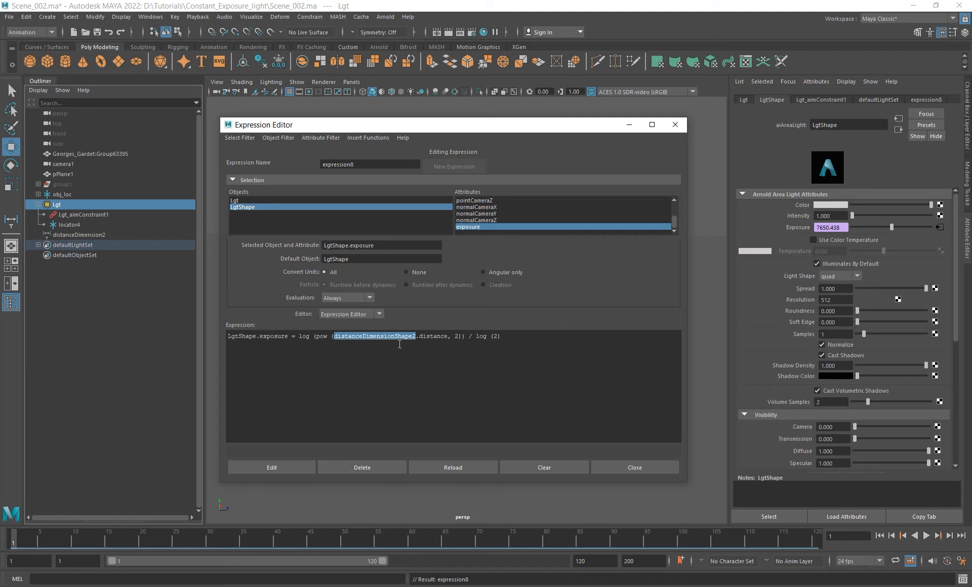
click(524, 336)
click(280, 466)
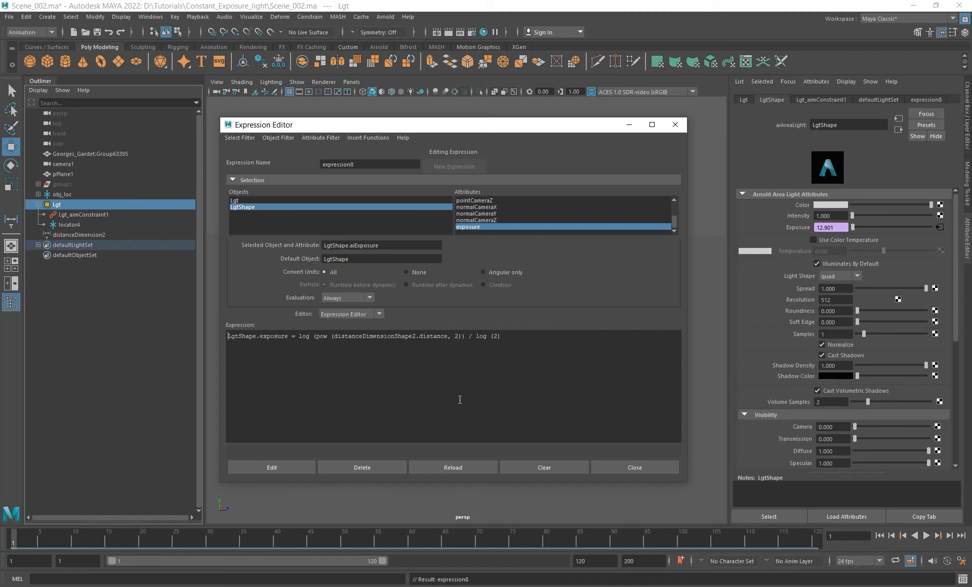
Move the Expression Editor clear of the light and statue in the viewport, and render the scene with Arnold.
drag(594, 134, 575, 280)
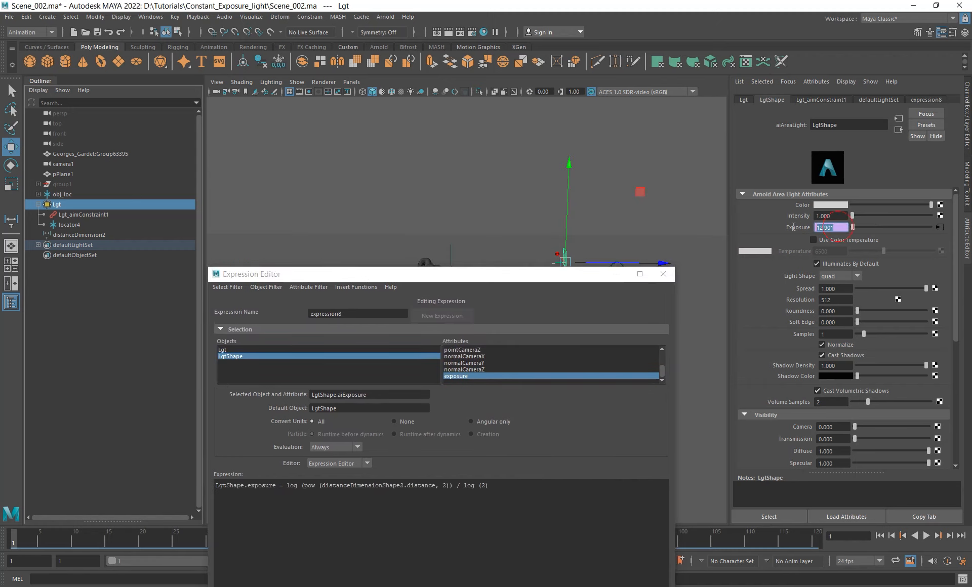
drag(503, 274, 554, 375)
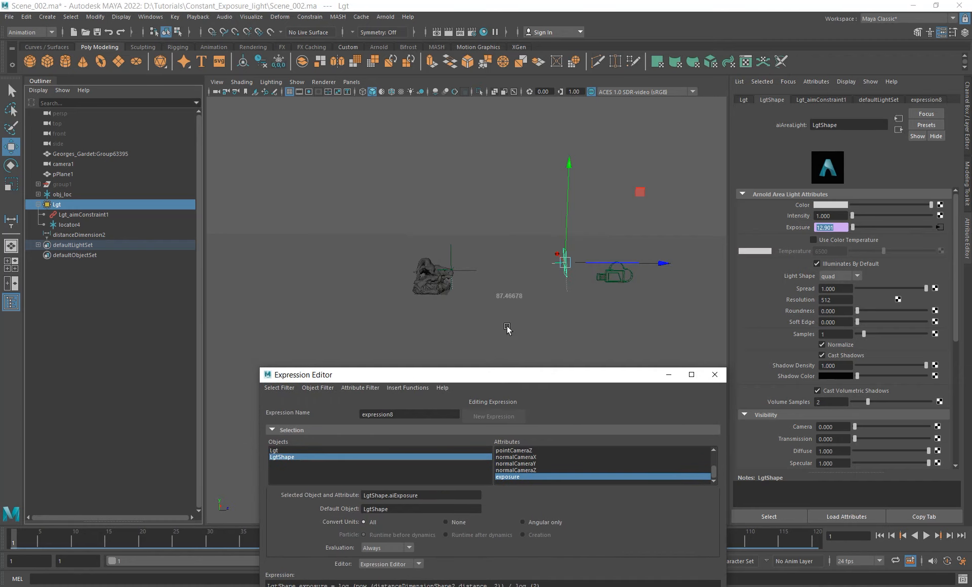
click(385, 17)
click(407, 35)
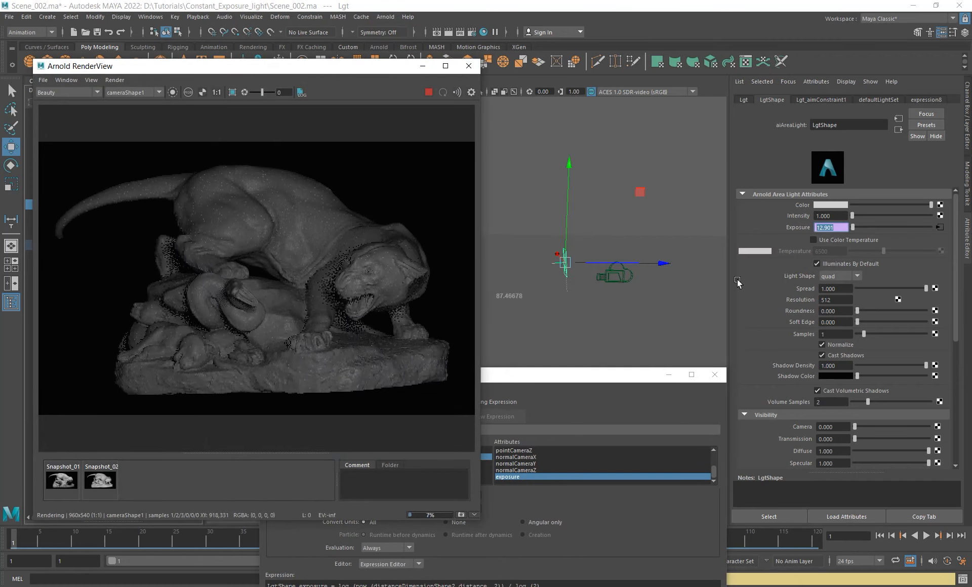
Set the area light's intensity to 5.
drag(838, 216, 744, 217)
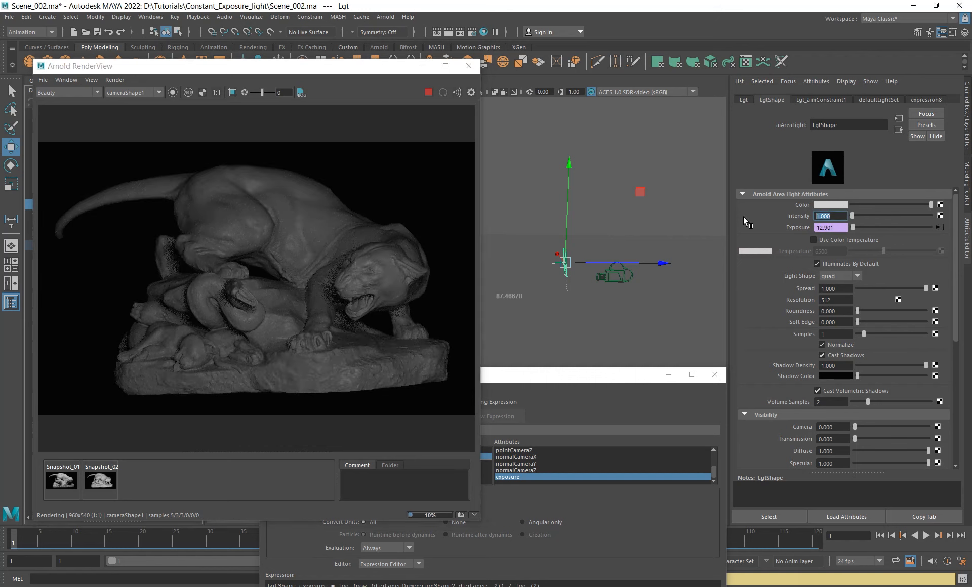
text(5)
key(Return)
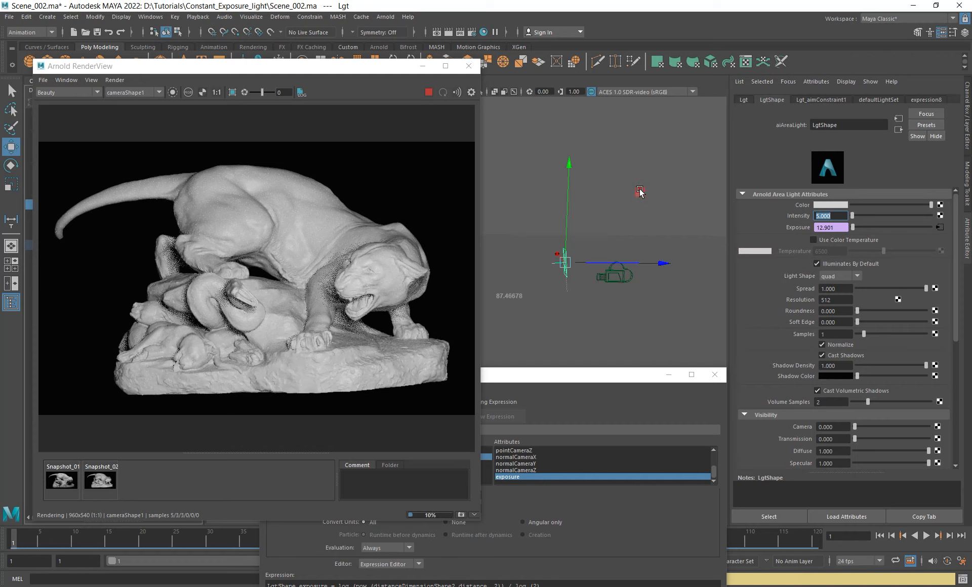
Test the exposure by moving the light to about 63 and then 147 units from the statue, with a render region around the animal's head.
mouse_move(641, 192)
mouse_down()
mouse_move(675, 158)
mouse_move(636, 178)
mouse_move(659, 171)
mouse_move(596, 181)
mouse_up()
mouse_move(331, 228)
shift+mouse_down()
mouse_move(351, 275)
mouse_move(416, 337)
shift+mouse_up()
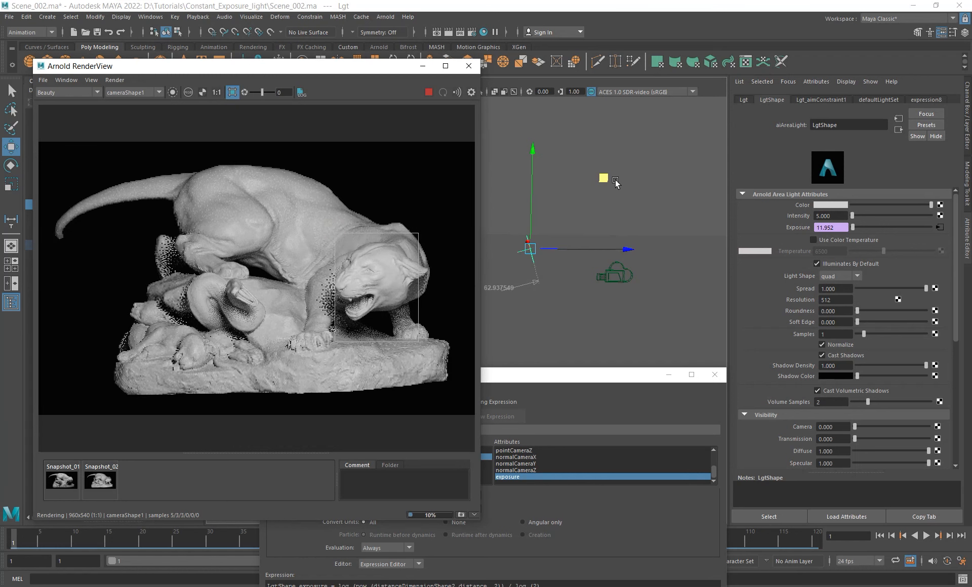
drag(605, 180, 723, 185)
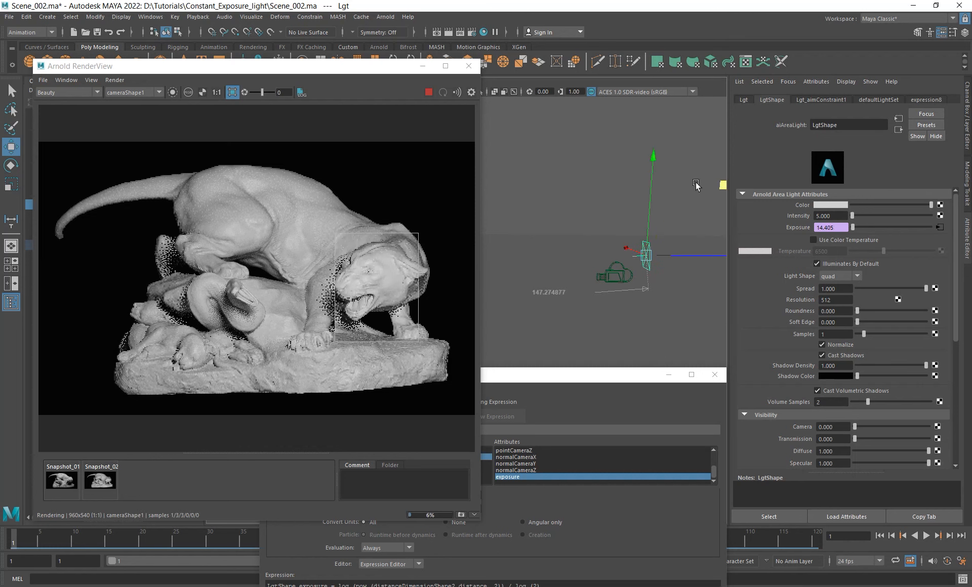
Stop the render and close both the Arnold RenderView and the Expression Editor to clear the viewport.
click(430, 92)
click(469, 67)
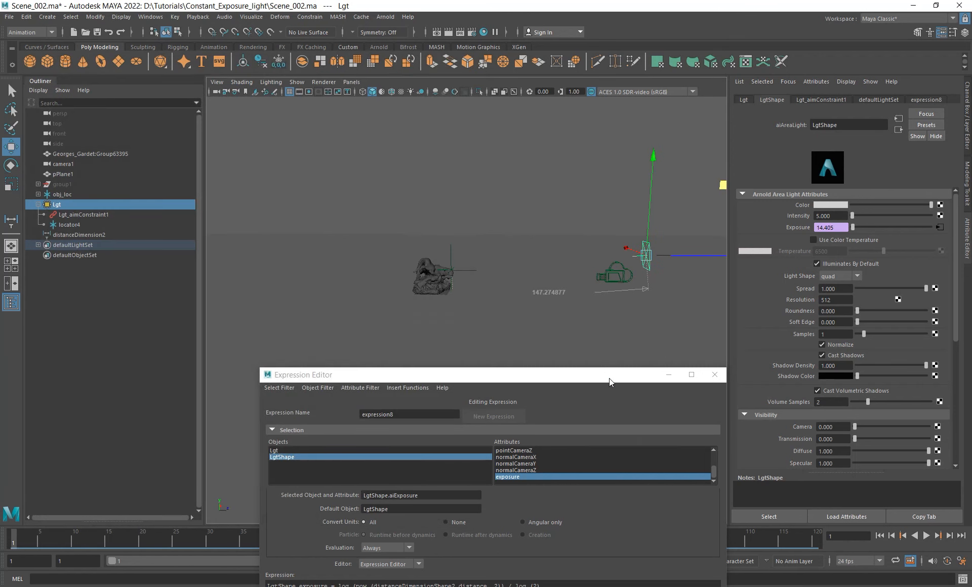
drag(610, 379, 497, 152)
click(842, 227)
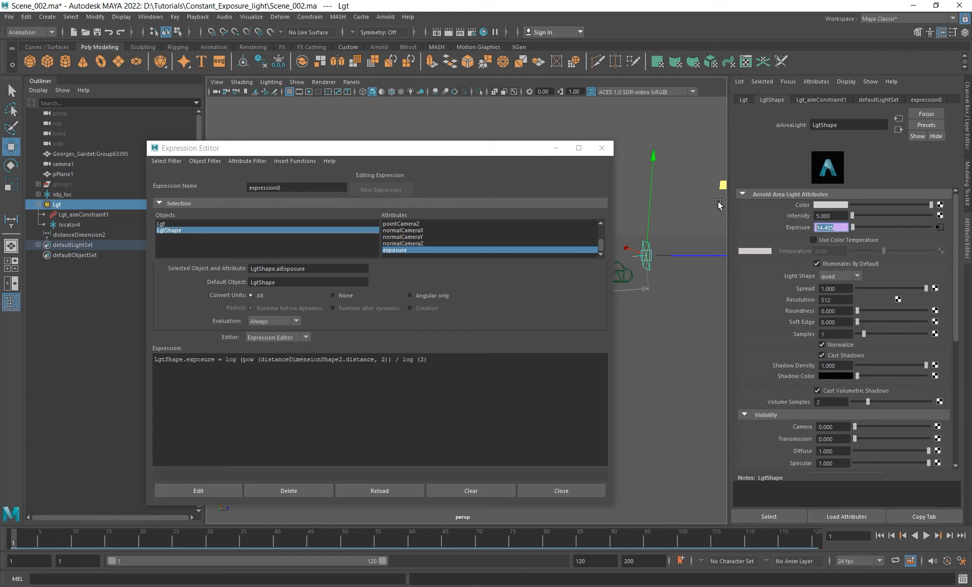
click(603, 147)
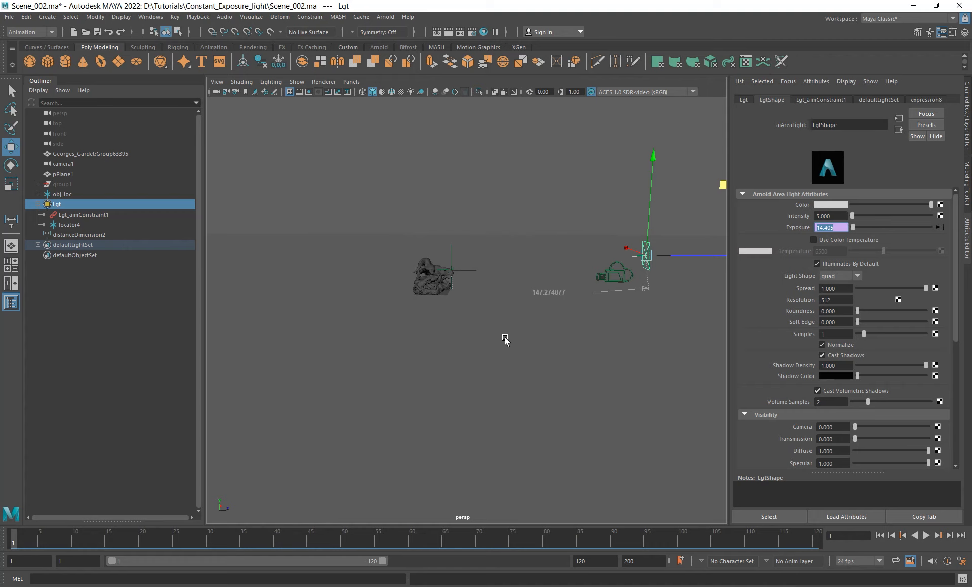
alt+drag(537, 284, 471, 313)
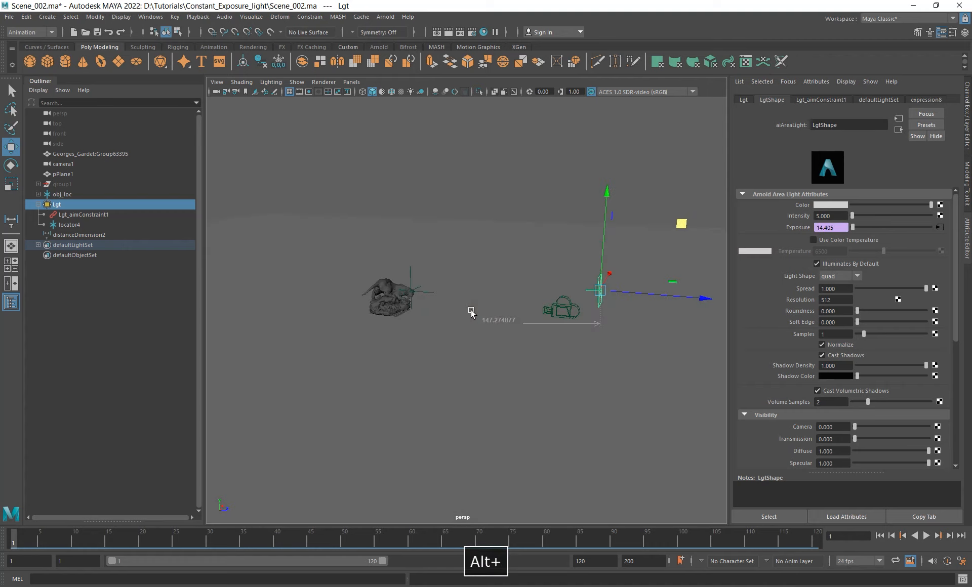
Delete the expression on the area light's exposure and set the exposure to 0 and the intensity to 1.
right_click(846, 227)
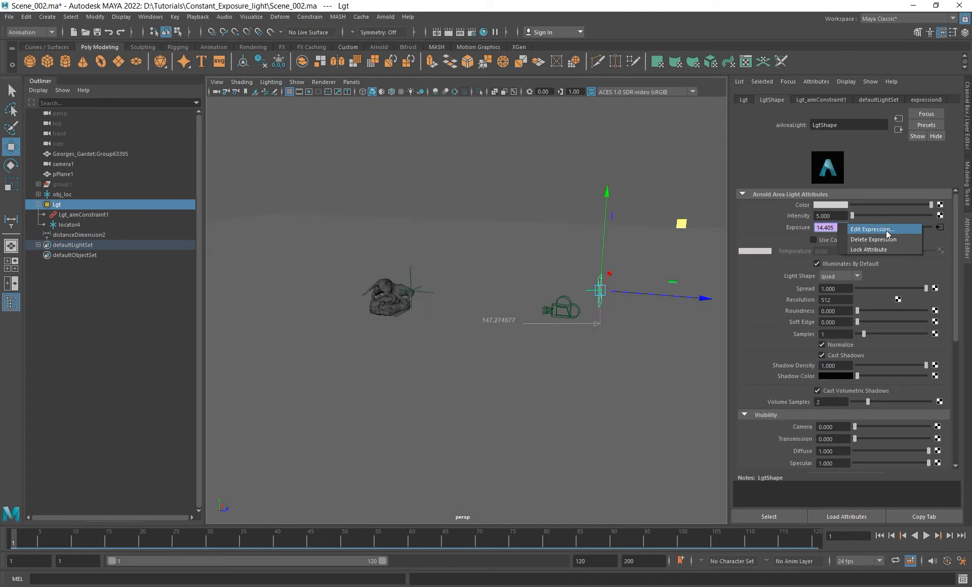
click(874, 240)
click(843, 228)
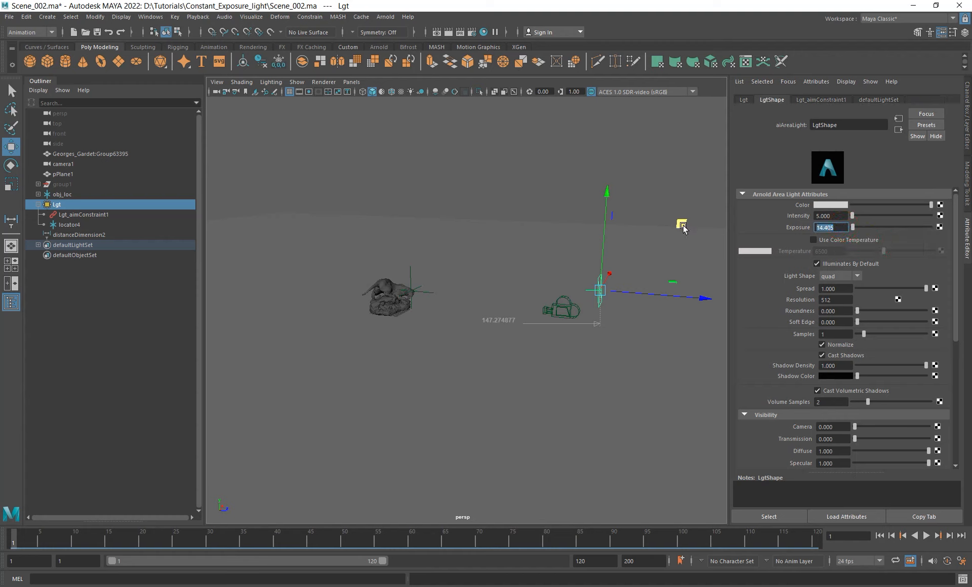
text(00)
key(shift+Tab)
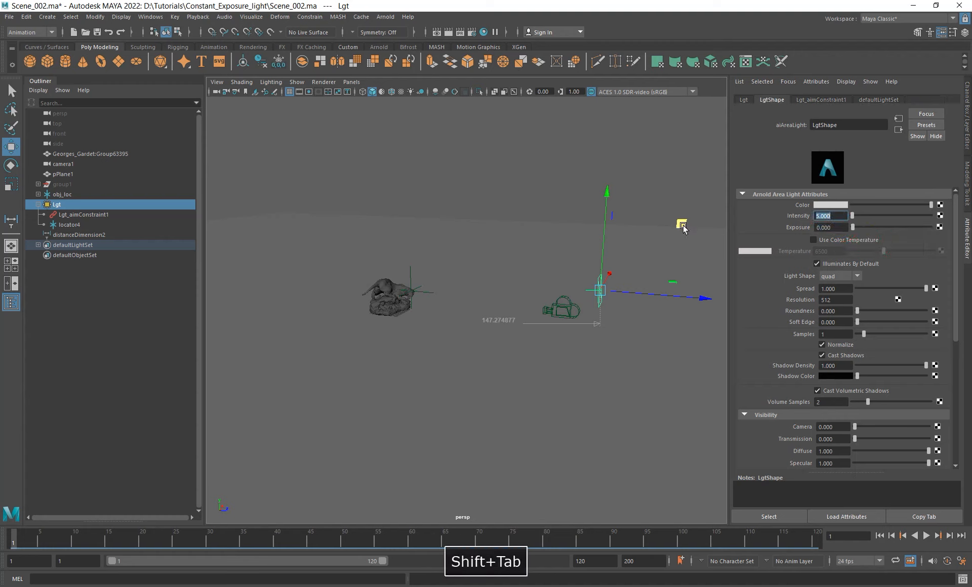
text(1)
key(Return)
alt+drag(536, 263, 533, 262)
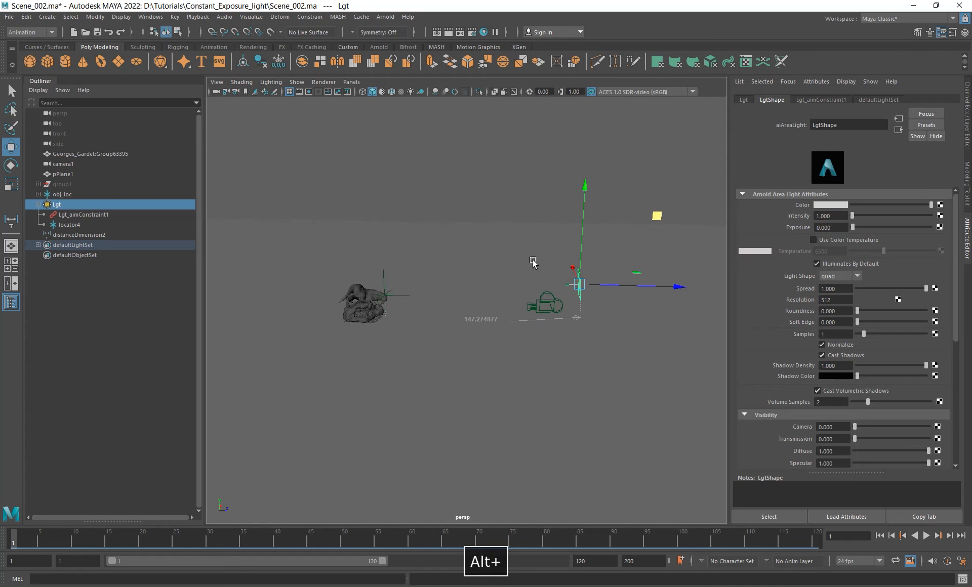
Load distanceDimension2 and Lgt together into the Node Editor.
click(84, 235)
ctrl+click(66, 206)
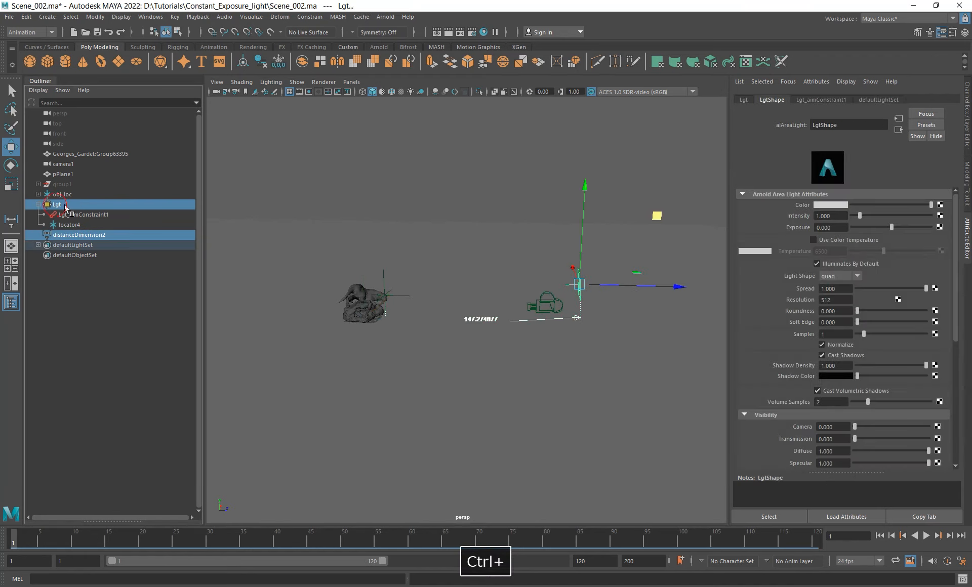
click(151, 17)
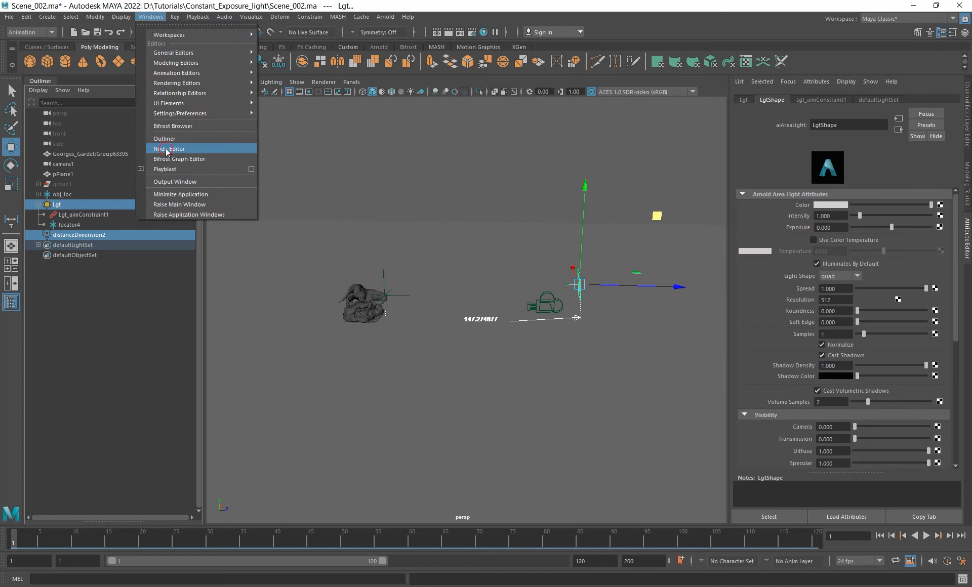
click(186, 150)
drag(335, 167, 472, 102)
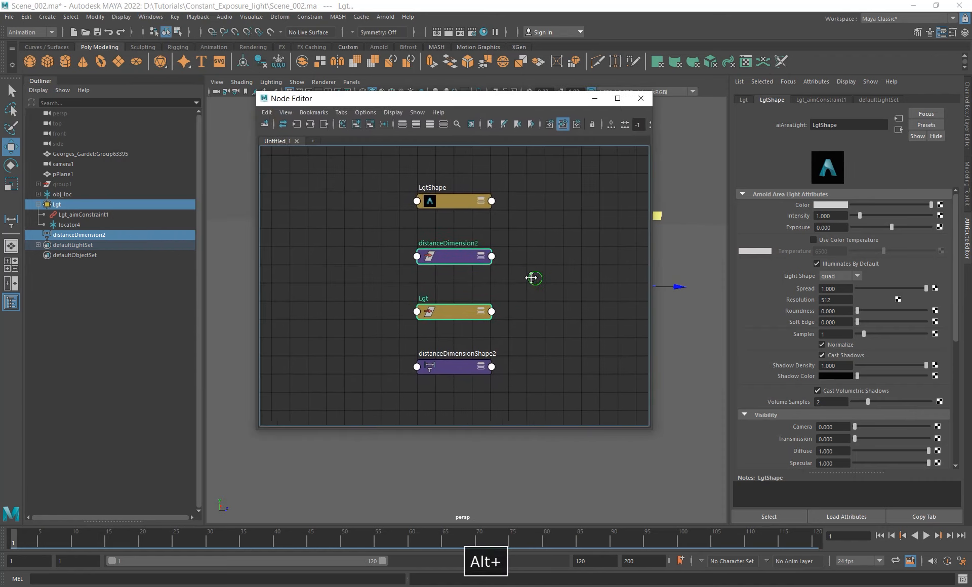
alt+middle_drag(530, 275, 496, 277)
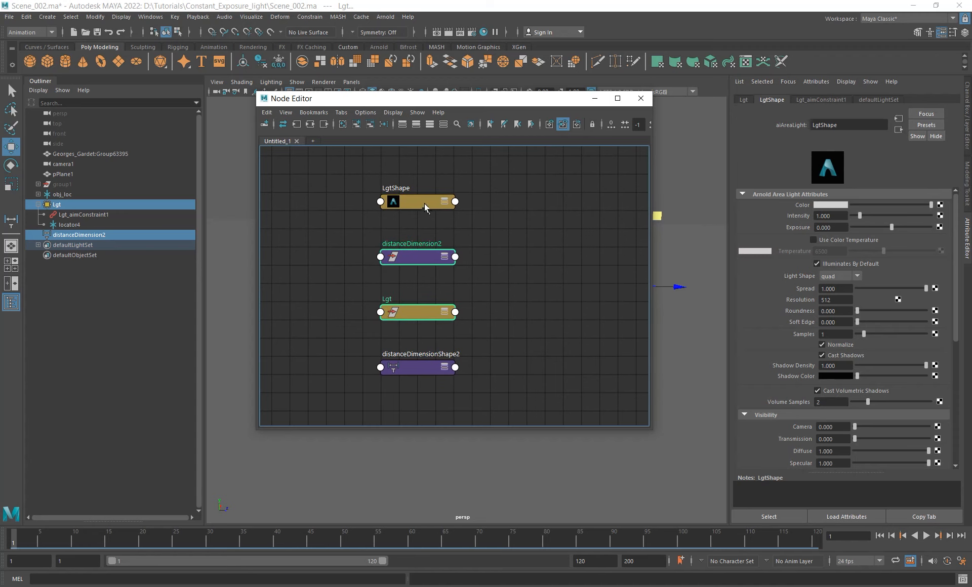
Remove the distanceDimension2 and Lgt transform nodes from the graph, keeping only LgtShape and distanceDimensionShape2.
drag(424, 203, 583, 252)
drag(393, 369, 550, 324)
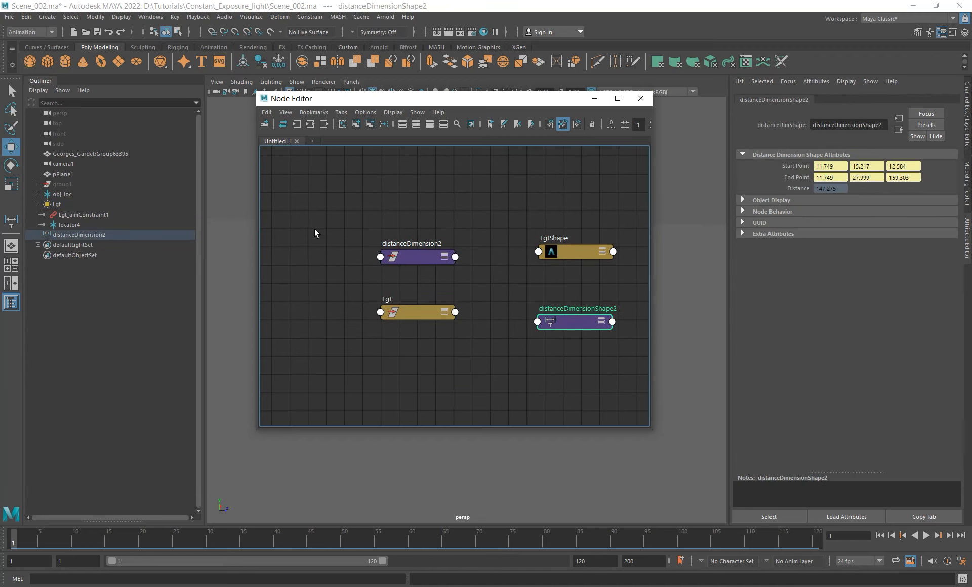
drag(317, 232, 478, 397)
click(370, 124)
alt+middle_drag(499, 249, 362, 248)
click(450, 246)
click(439, 321)
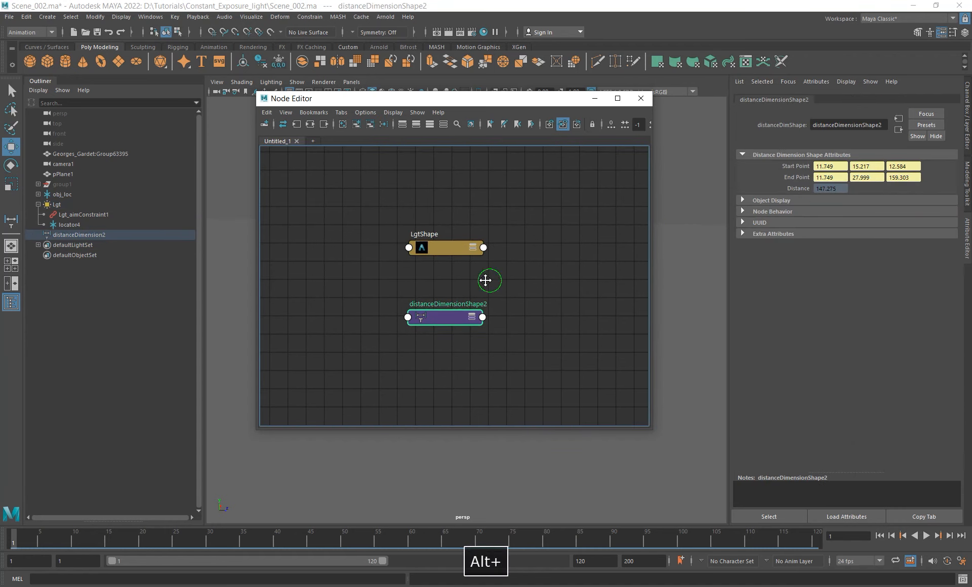
Arrange distanceDimensionShape2 before LgtShape in the graph with space between them, and expand both nodes to show their connectable attributes.
alt+middle_drag(486, 278, 582, 260)
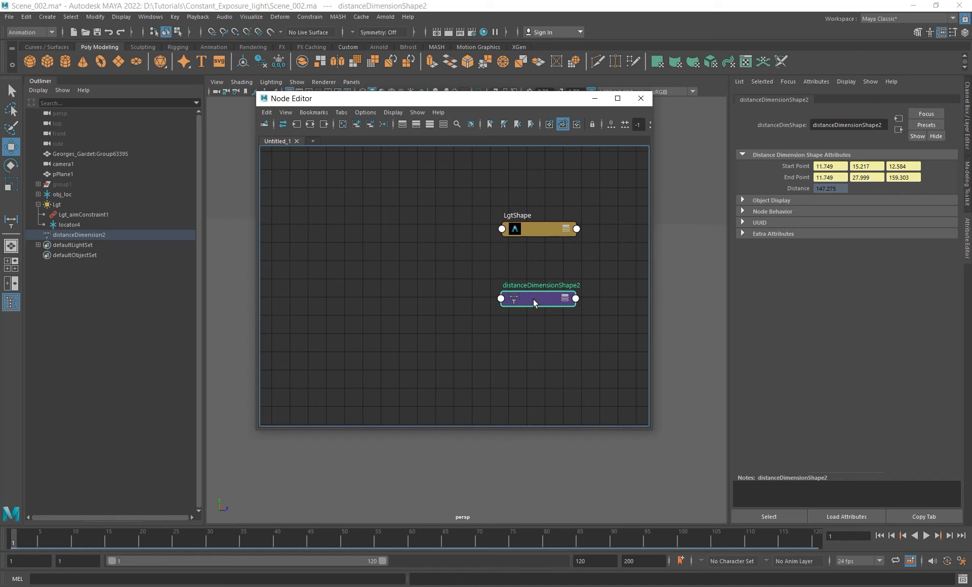
drag(534, 303, 324, 251)
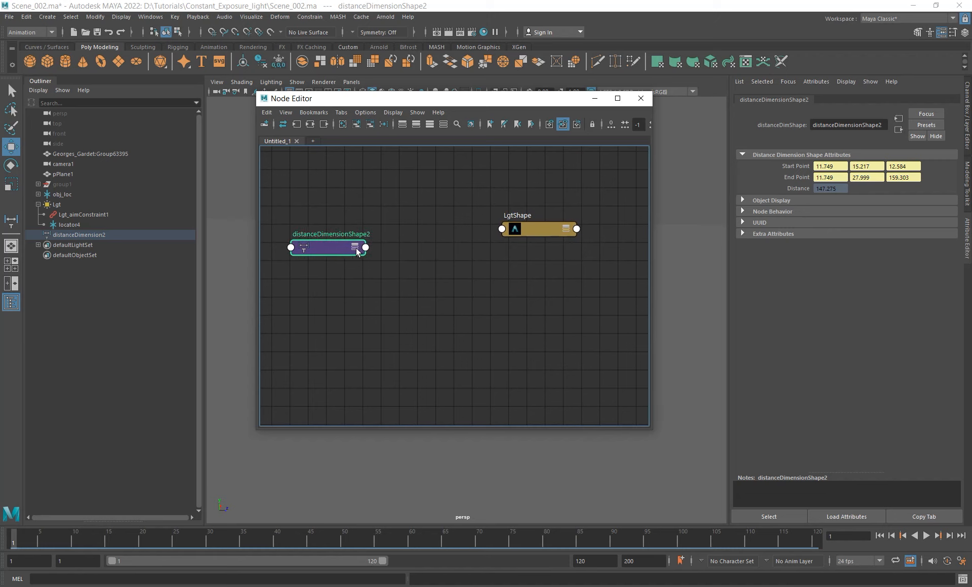
click(355, 248)
click(355, 247)
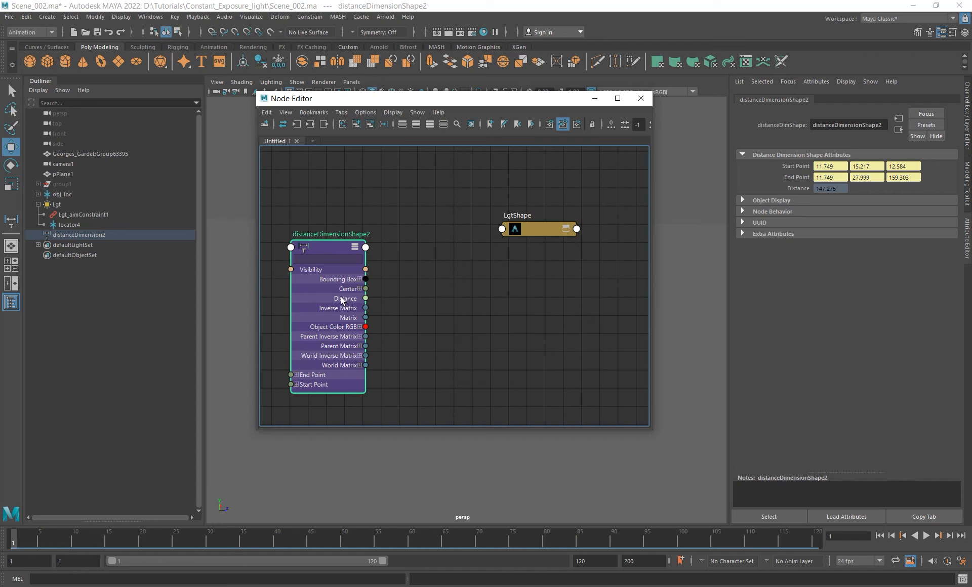
drag(333, 249, 322, 220)
double_click(568, 227)
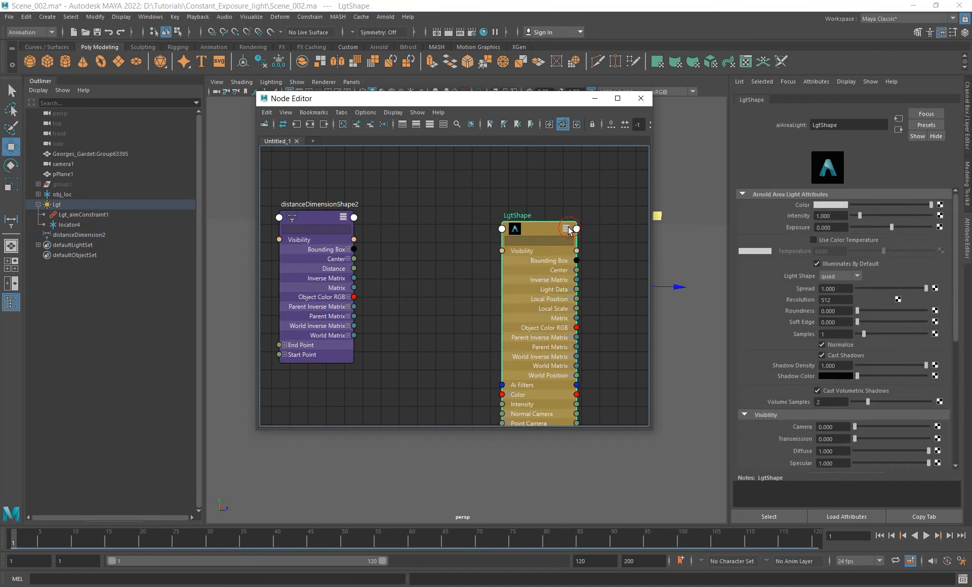
drag(550, 228, 574, 187)
click(592, 187)
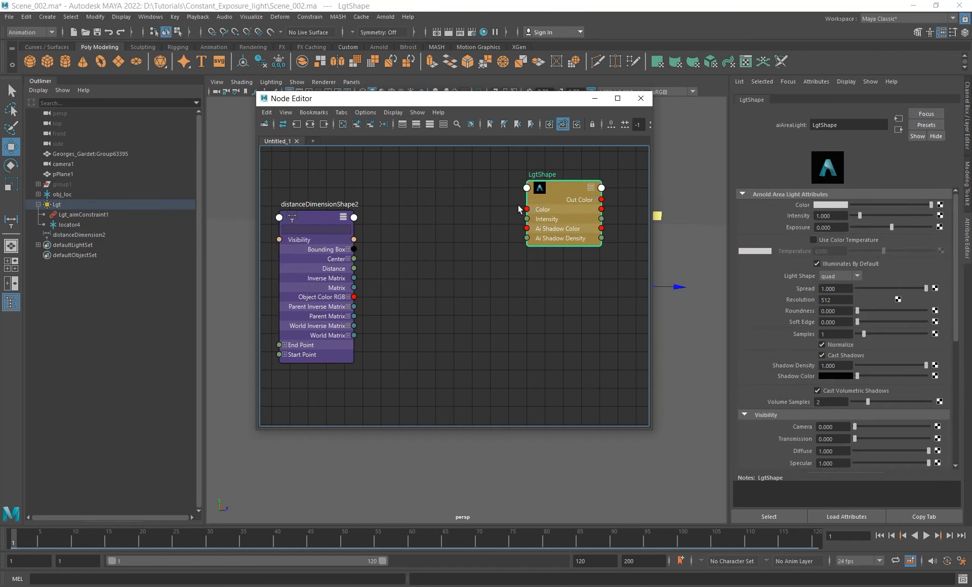
alt+middle_drag(497, 263, 505, 287)
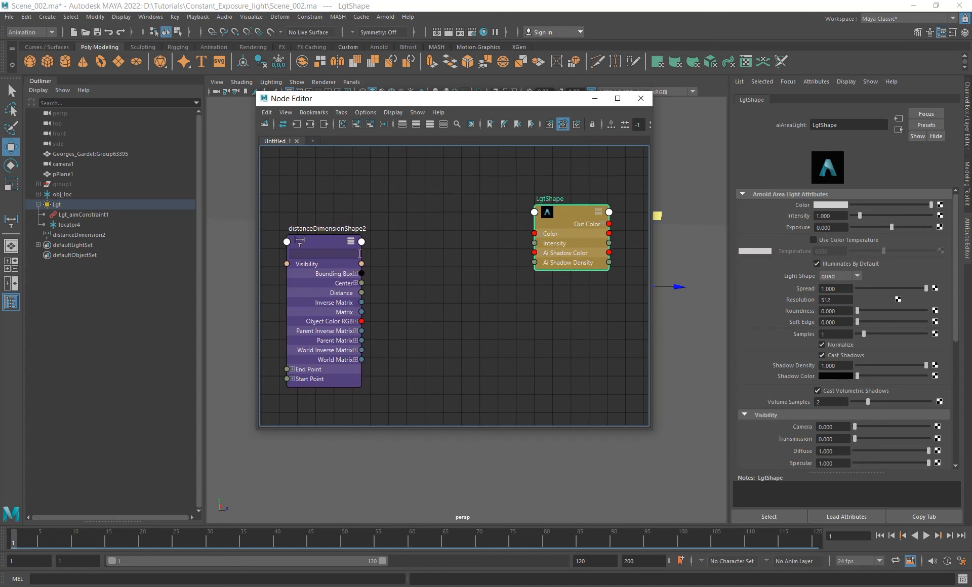
drag(332, 236, 315, 203)
alt+middle_drag(436, 291, 458, 312)
alt+right_drag(457, 311, 403, 308)
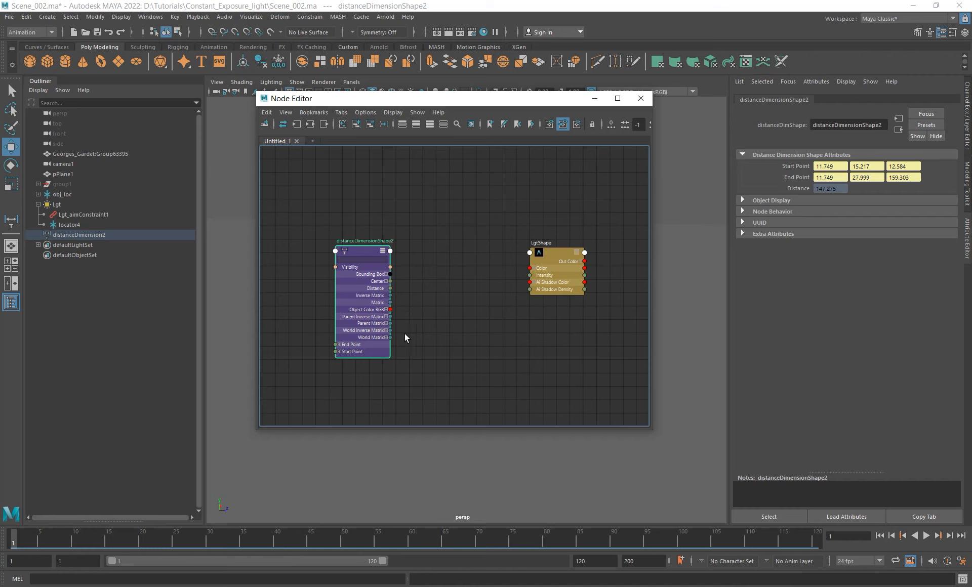
alt+middle_drag(428, 314, 424, 314)
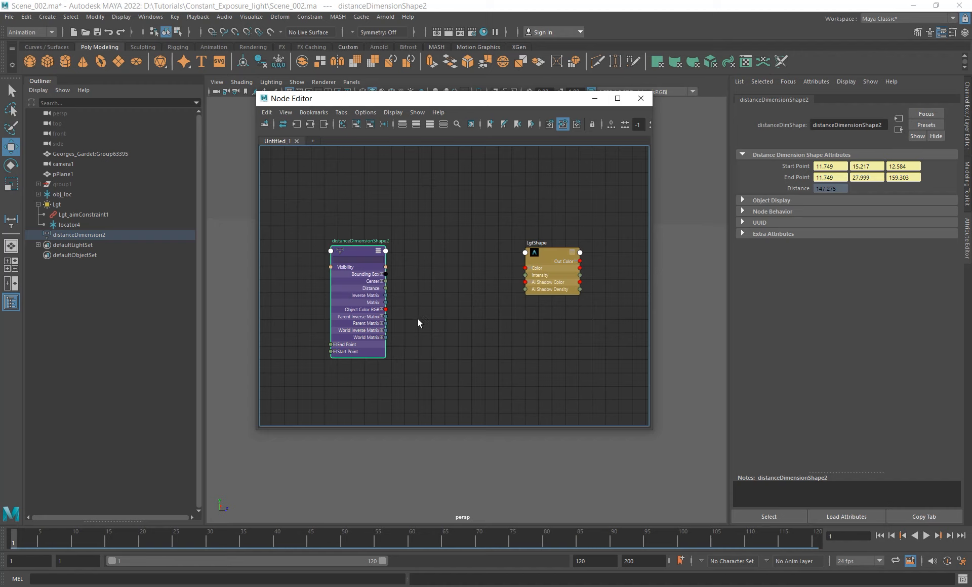
Create an aiPow node in the graph and place it between distanceDimensionShape2 and LgtShape.
click(418, 318)
key(Tab)
text(aipow)
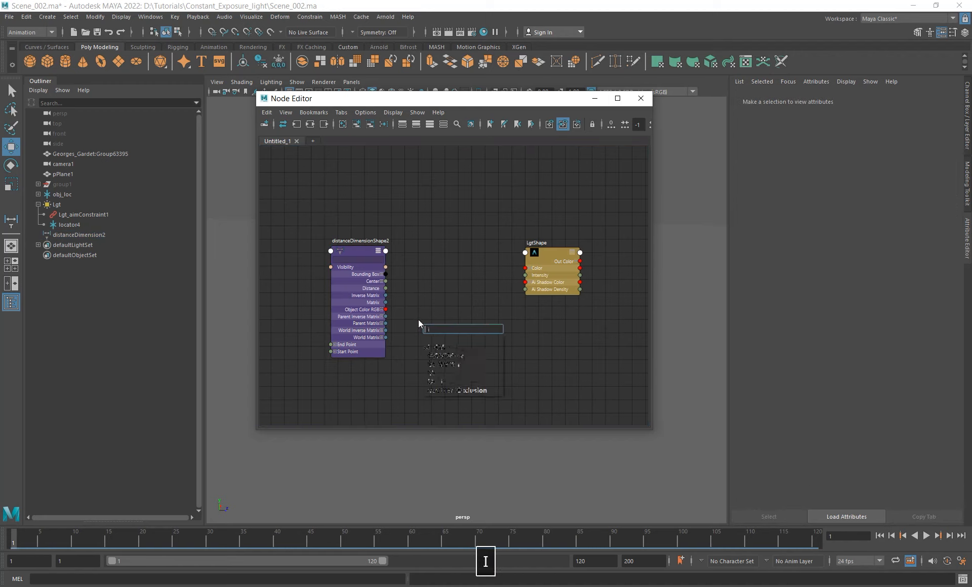
click(433, 340)
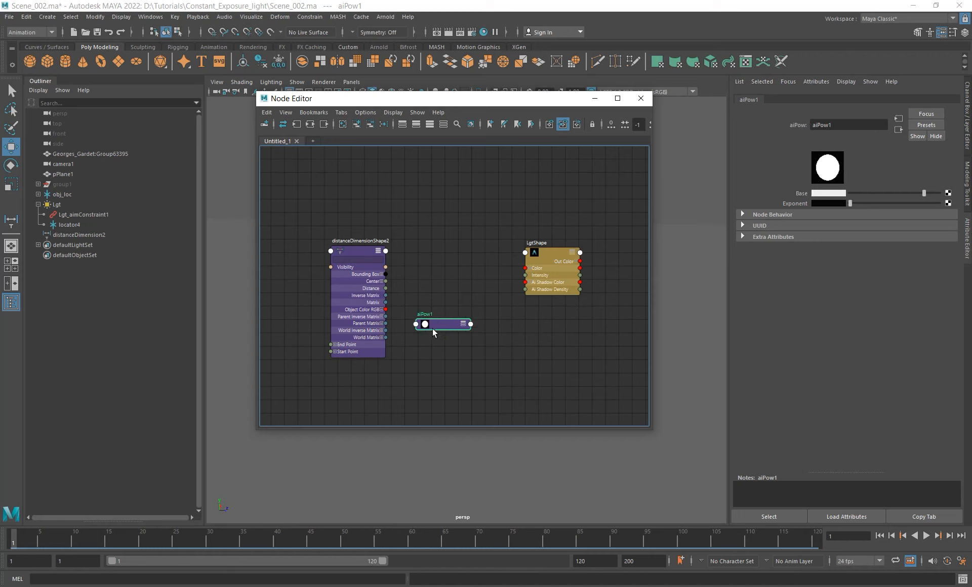
alt+middle_drag(438, 313, 460, 317)
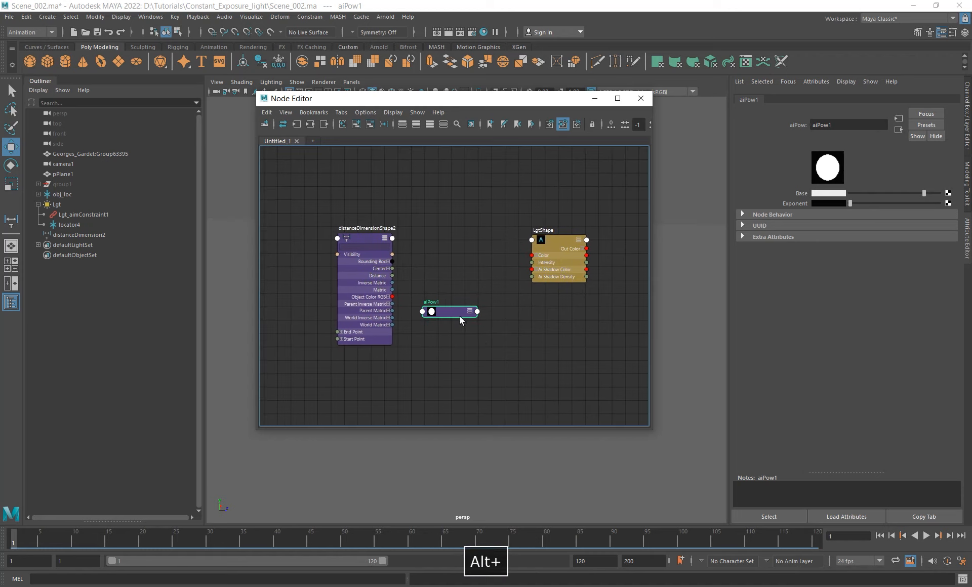
scroll(448, 314, up, 5)
scroll(455, 311, down, 2)
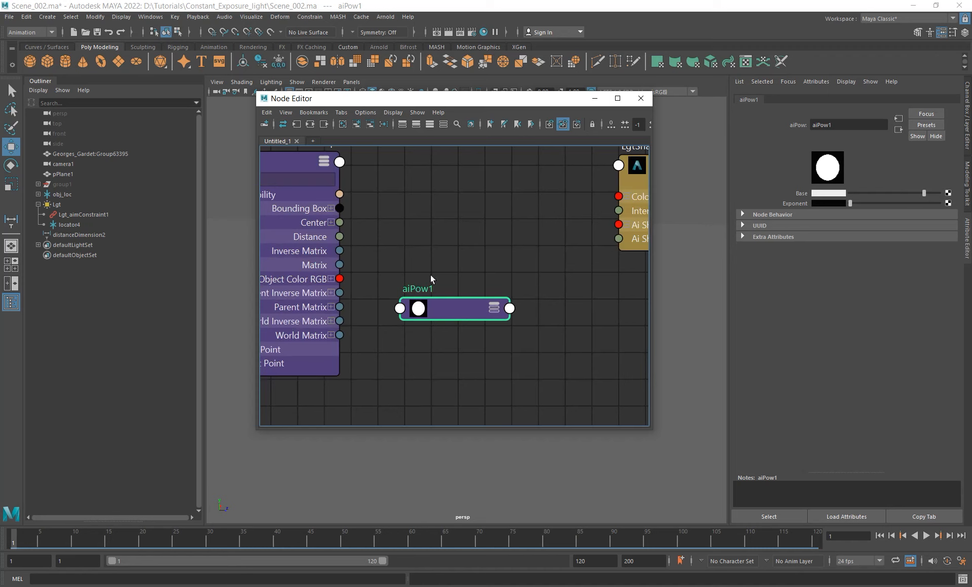
scroll(430, 275, down, 2)
alt+middle_drag(430, 264, 429, 254)
scroll(429, 254, up, 1)
drag(433, 289, 478, 290)
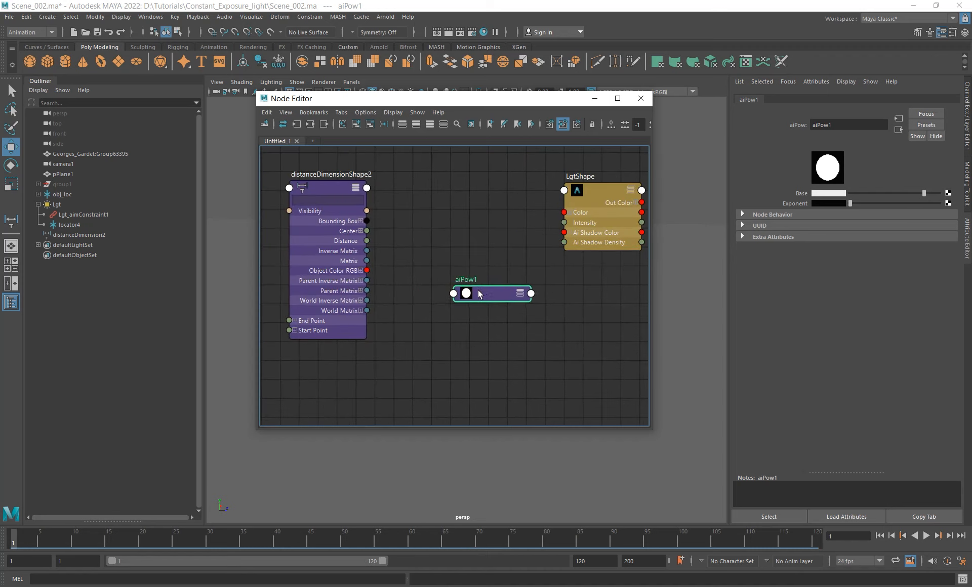
Connect distanceDimensionShape2's Distance output to the aiPow node's Base R, Base G and Base B inputs.
click(520, 293)
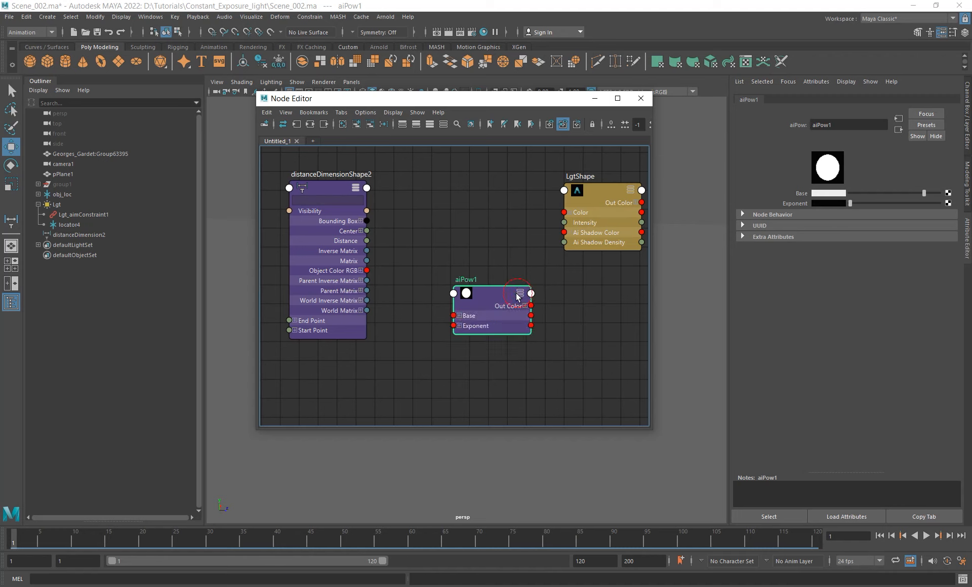
click(461, 316)
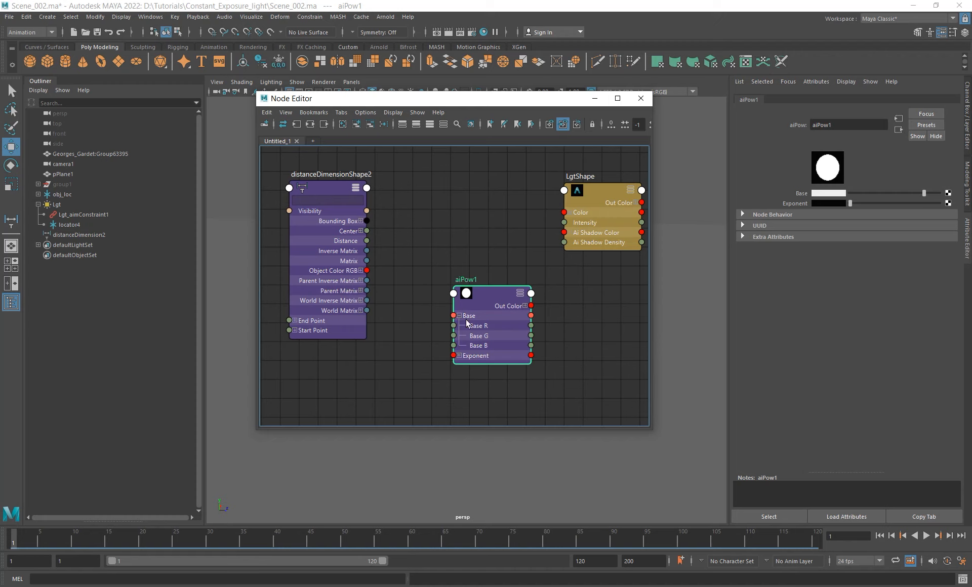
drag(367, 241, 454, 325)
drag(368, 243, 454, 336)
drag(368, 242, 453, 346)
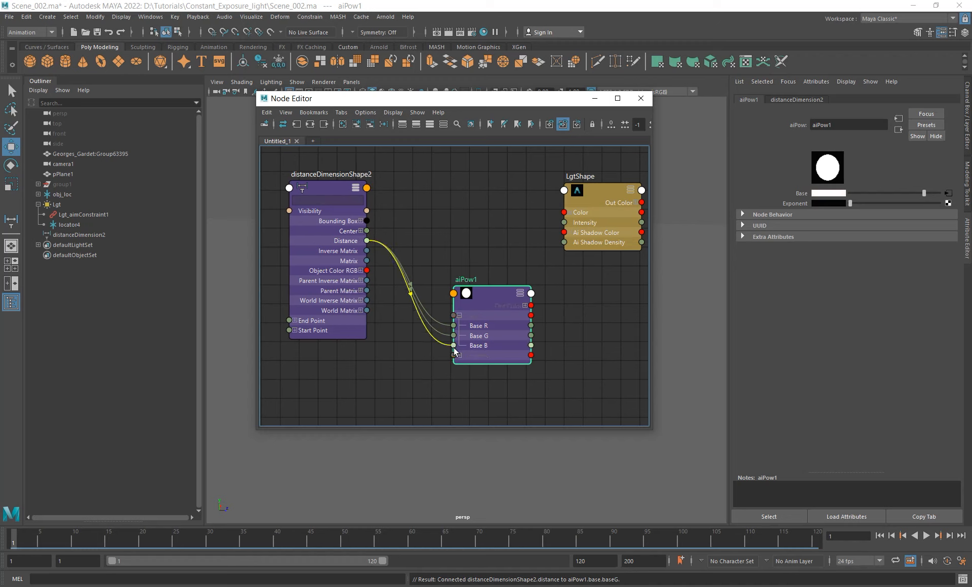
Connect the aiPow node's Out Color to LgtShape's Color and place the aiPow node in line between the two nodes.
alt+middle_drag(587, 222, 502, 218)
click(511, 213)
drag(533, 216, 543, 216)
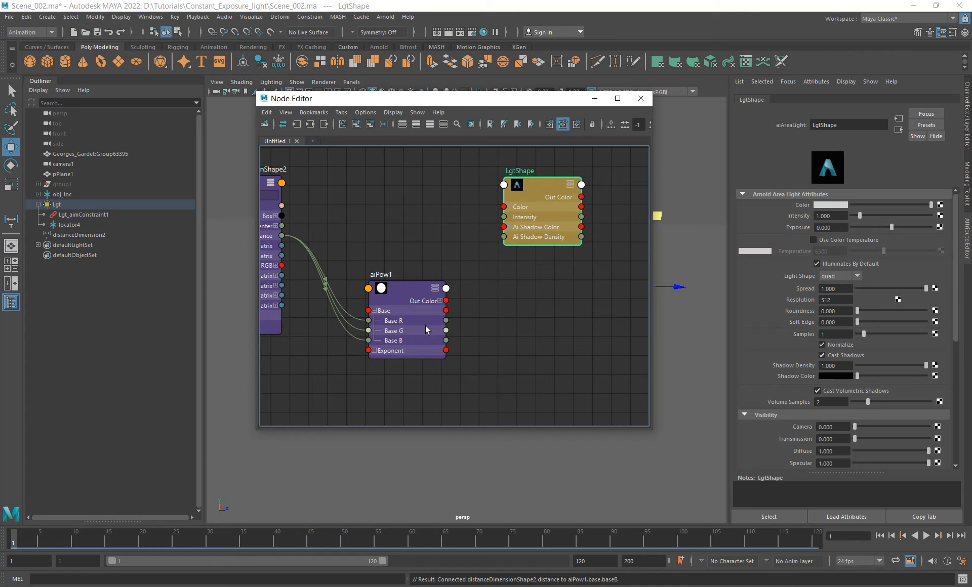
drag(447, 301, 504, 206)
drag(399, 307, 398, 269)
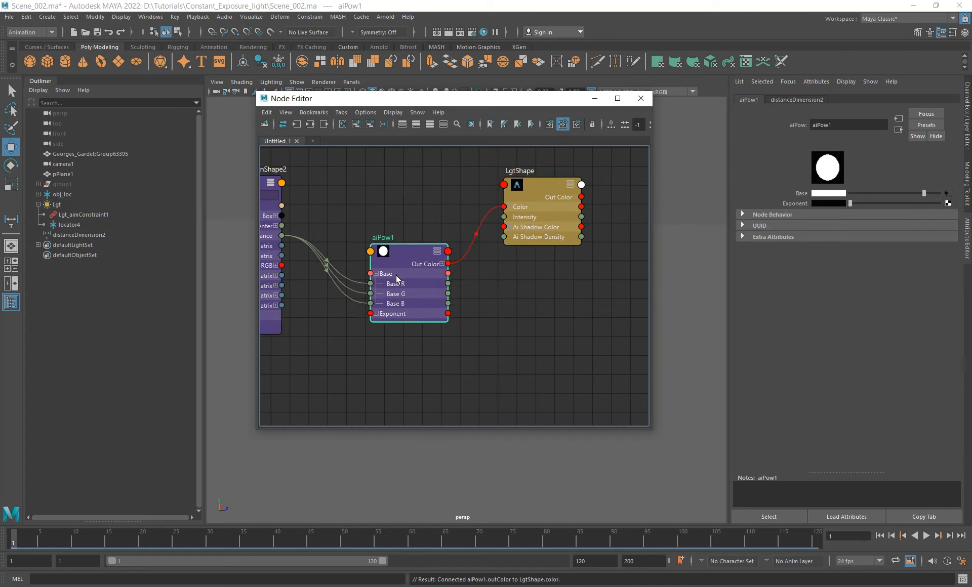
Set the aiPow node's Exponent to 2 for red, green and blue, using the RGB, 0 to 1.0 color mode.
drag(412, 101, 411, 150)
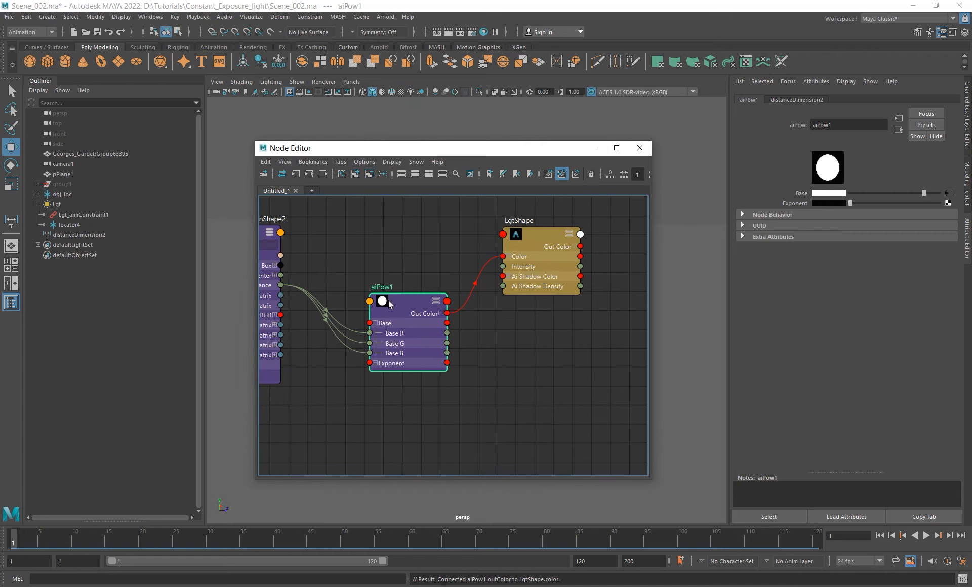
click(828, 204)
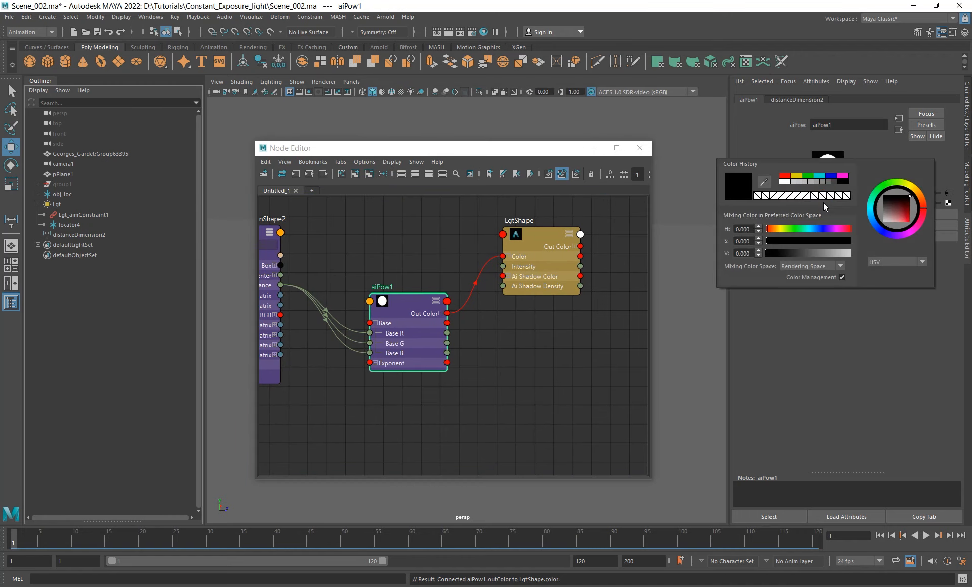
drag(751, 253, 720, 252)
click(901, 264)
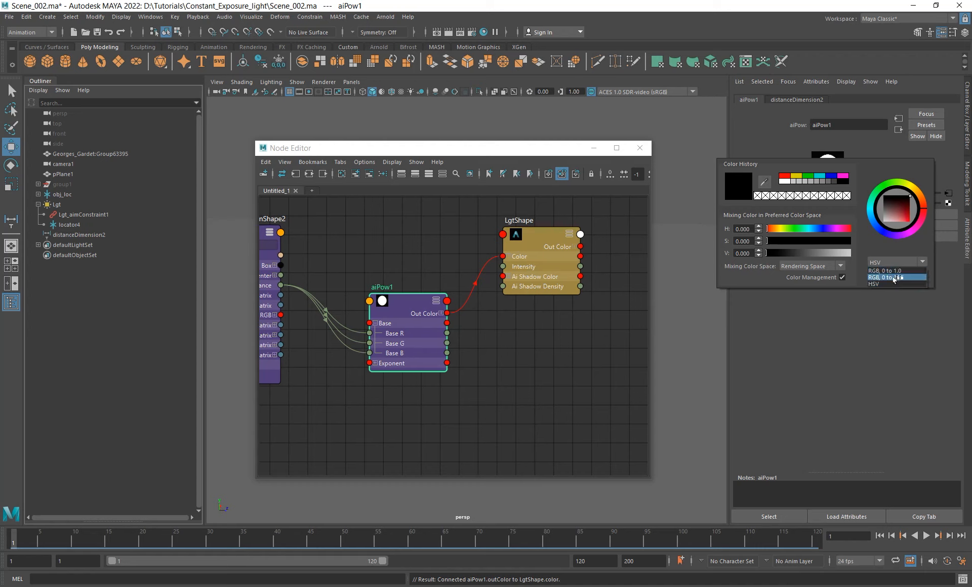
click(902, 271)
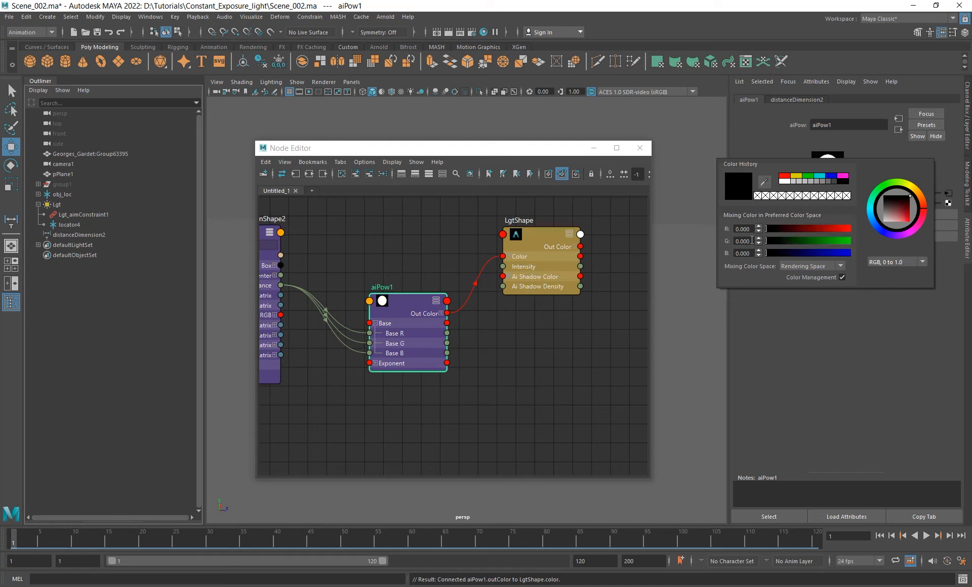
drag(752, 230, 735, 230)
text(2)
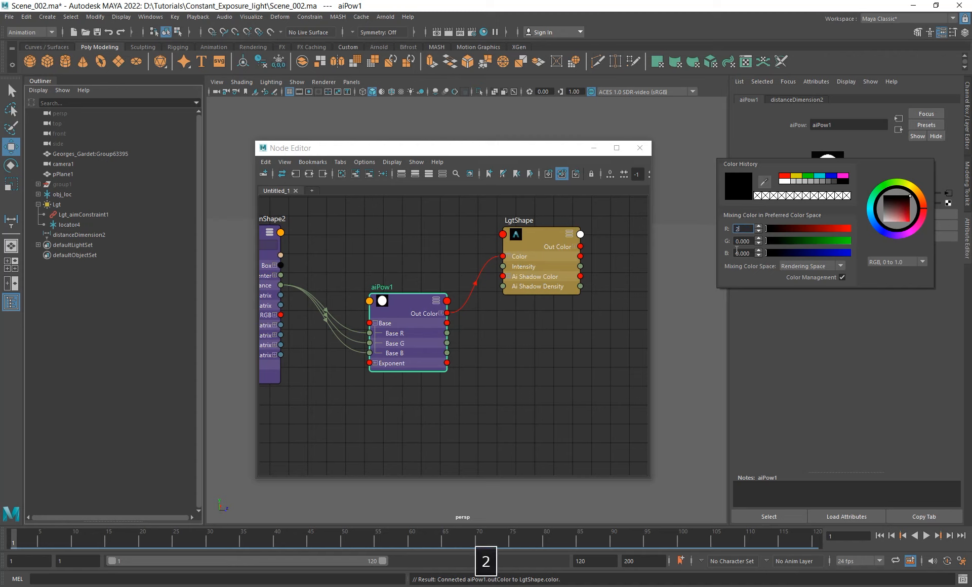
key(Tab)
text(2)
key(Tab)
text(2)
key(Return)
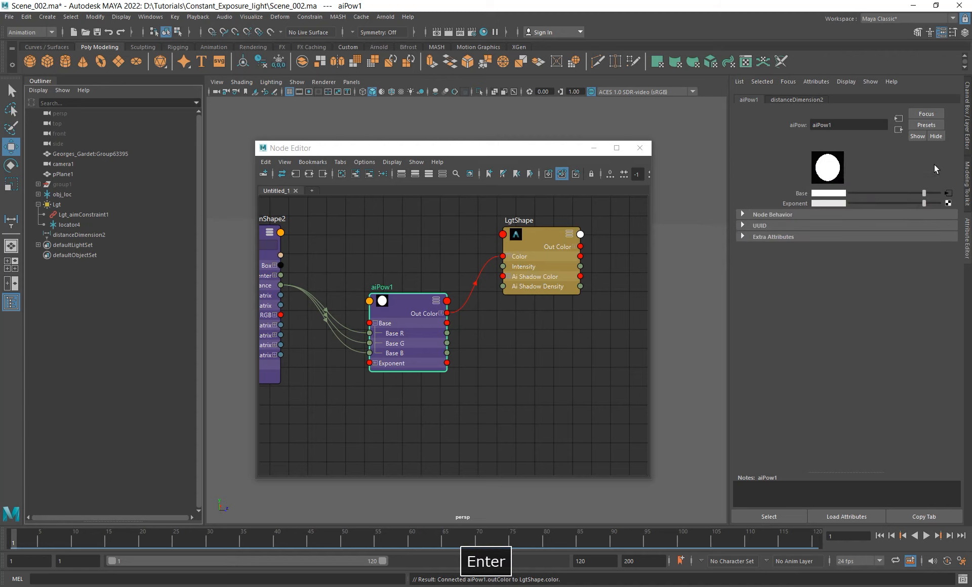
Switch the Exponent color picker back to HSV mode and close it.
click(832, 204)
click(898, 265)
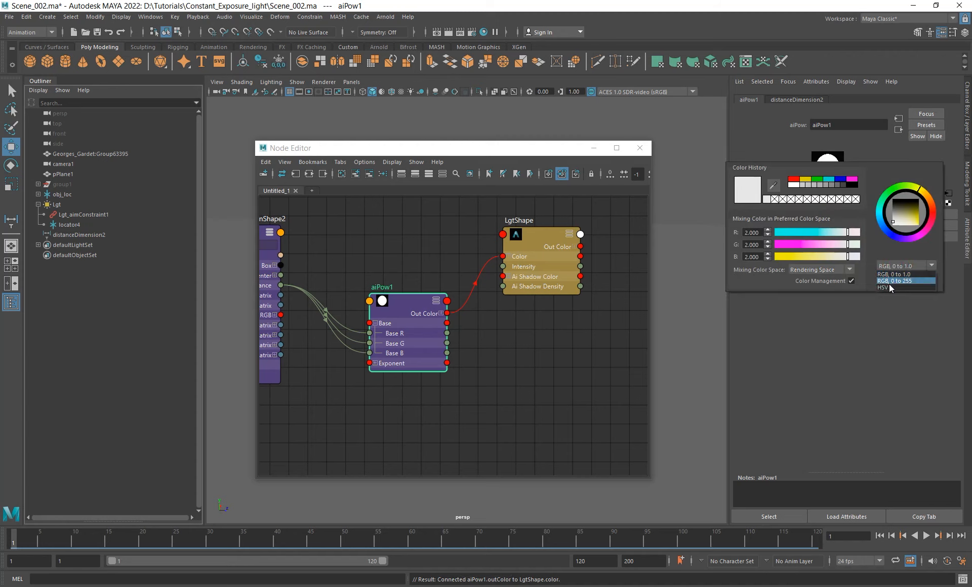
click(889, 284)
drag(790, 232, 753, 269)
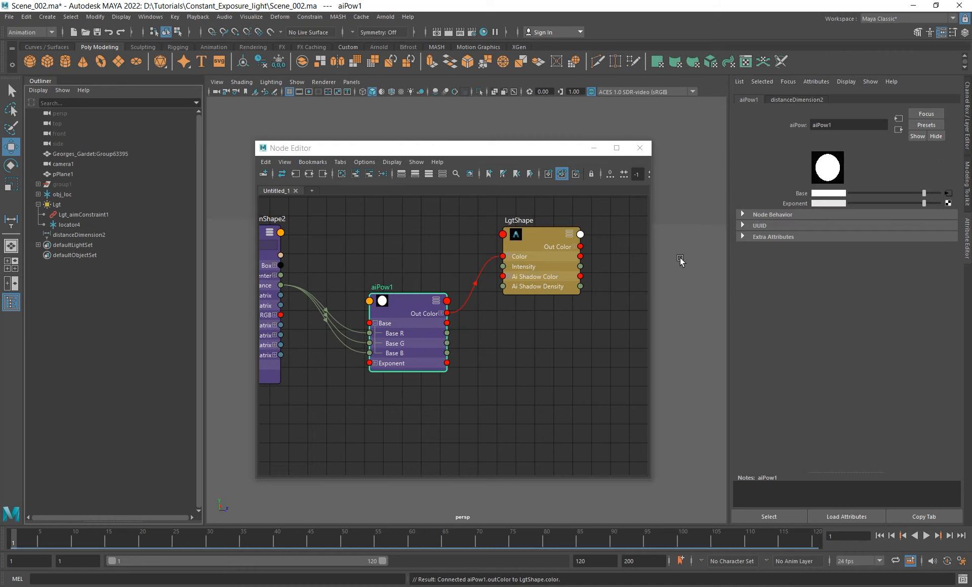
Move the Node Editor clear of the area light, select the light, and open the Arnold RenderView.
drag(410, 329, 410, 337)
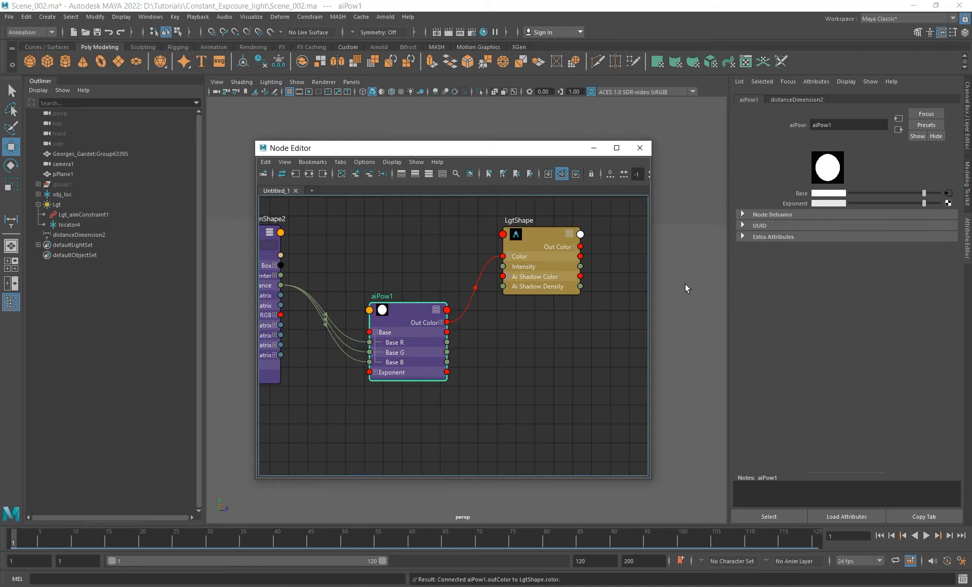
scroll(444, 338, down, 3)
drag(510, 149, 329, 200)
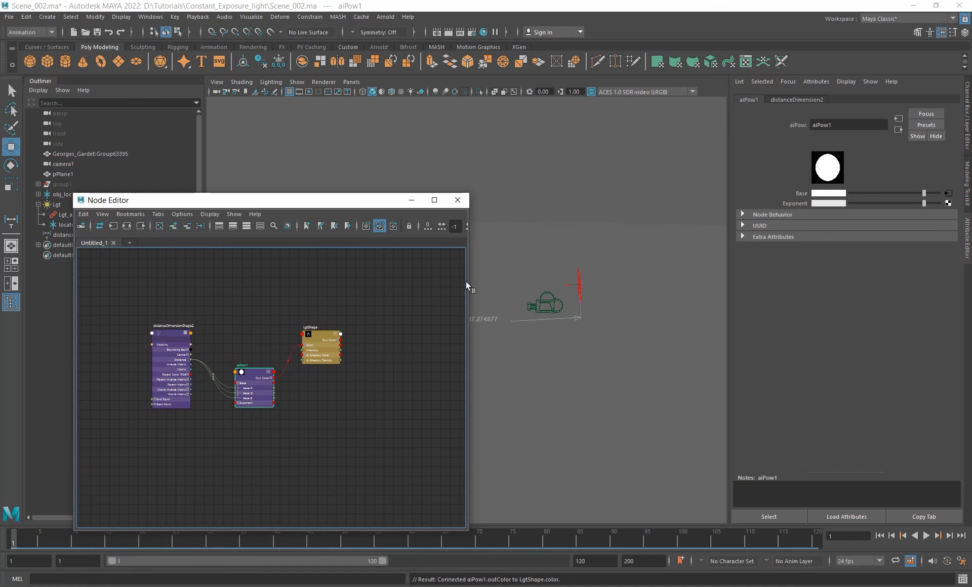
click(581, 277)
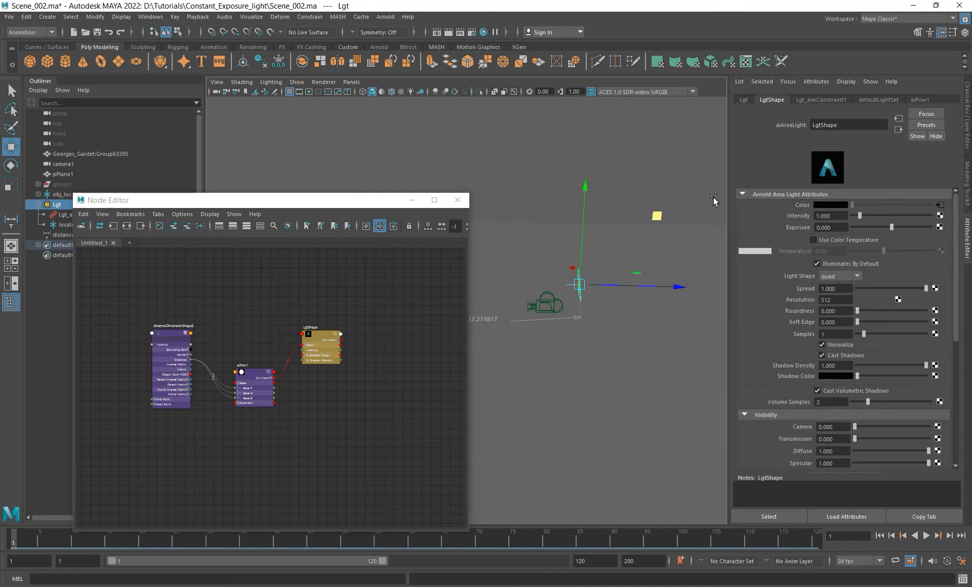
click(420, 45)
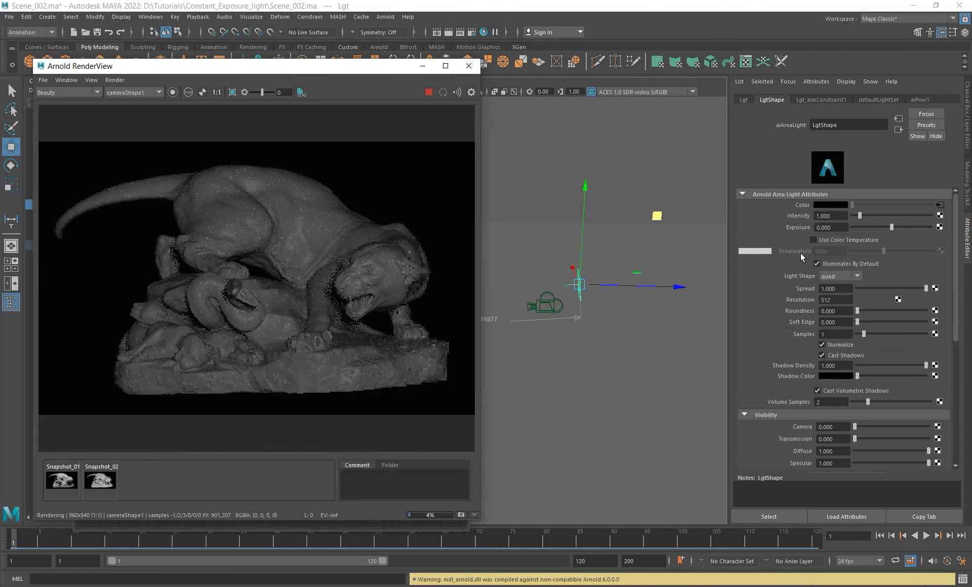
Try an Intensity of 5 on the area light and return it to 1.
drag(840, 216, 737, 218)
text(5)
key(Return)
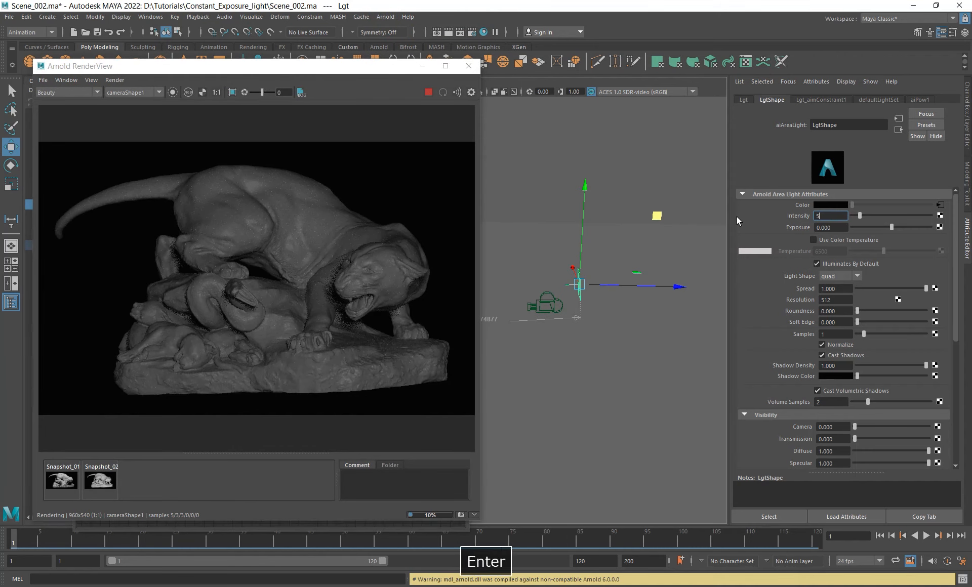
text(1)
key(Tab)
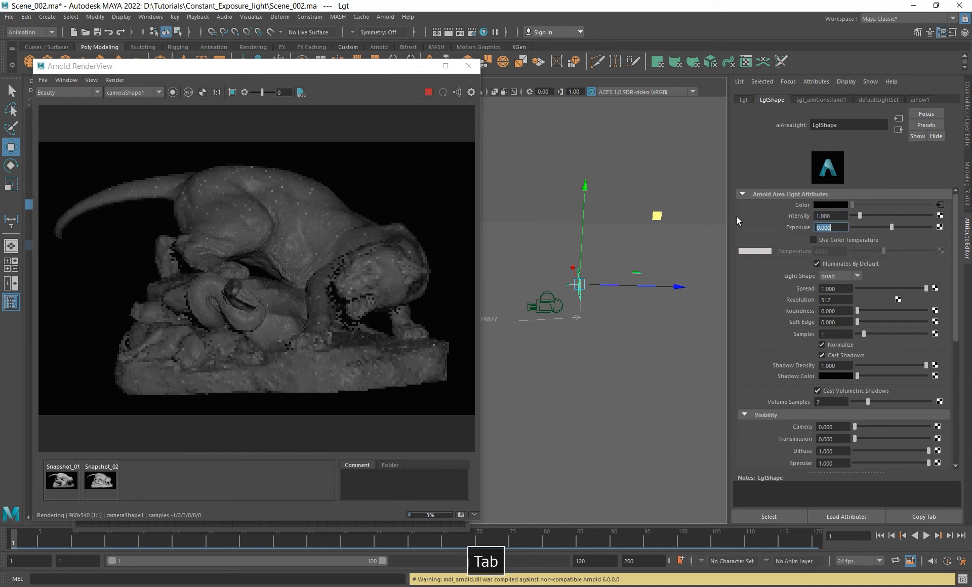
Set the area light's Exposure to 2 and shift the render window away from the light in the viewport.
text(2)
key(Return)
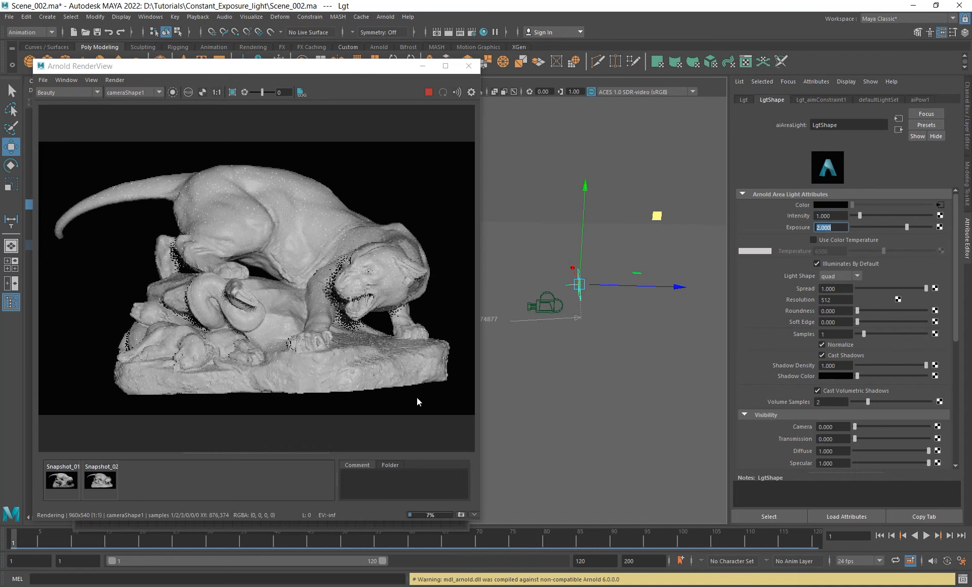
drag(392, 70, 357, 72)
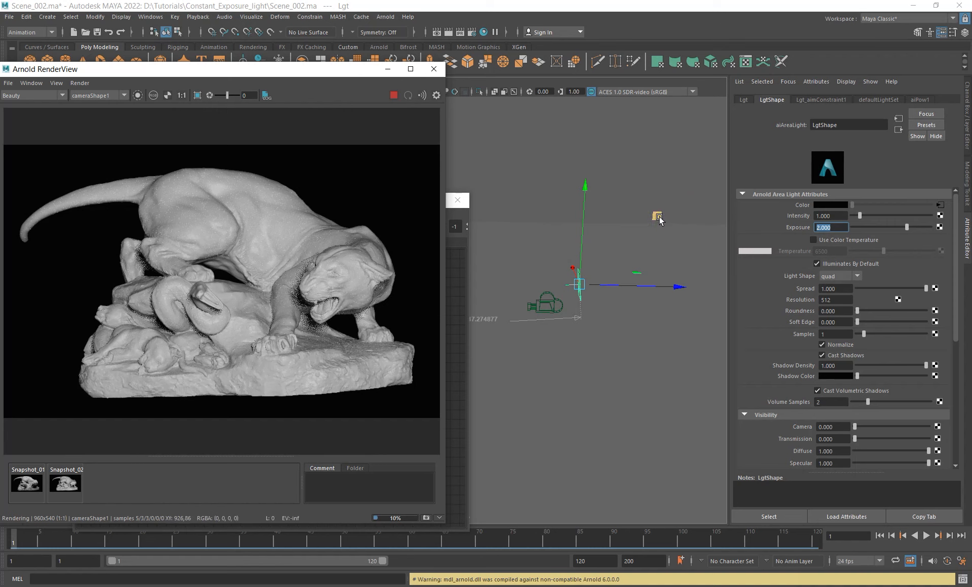
Move the area light farther from the statue while rendering a crop region around the animal's head, and close the render window.
drag(659, 217, 664, 197)
mouse_move(282, 219)
shift+mouse_down()
mouse_move(409, 359)
mouse_move(413, 330)
shift+mouse_up()
drag(661, 197, 706, 173)
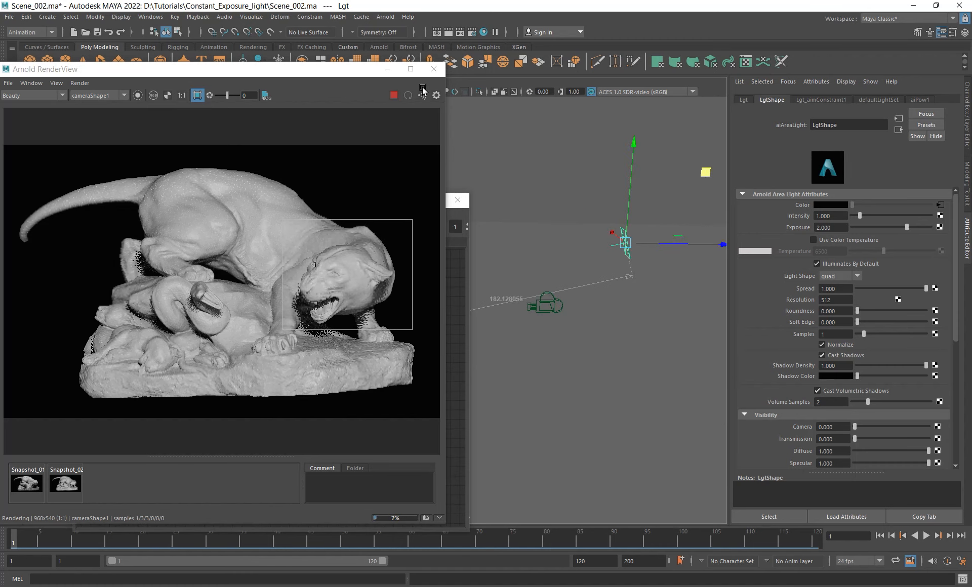
click(433, 69)
Create a multiplyDivide node in the graph alongside the aiPow node.
drag(338, 203, 426, 129)
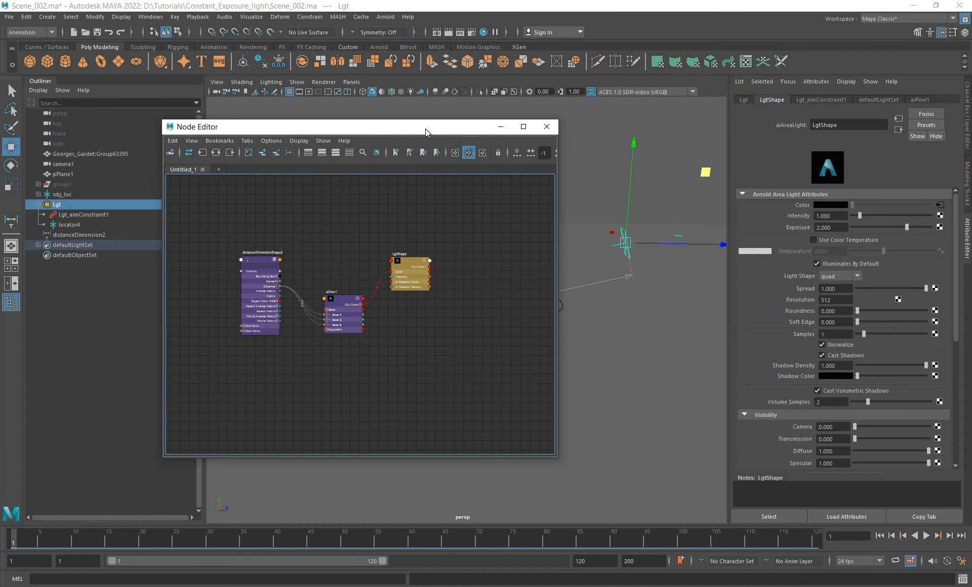
scroll(328, 265, up, 5)
alt+middle_drag(339, 257, 355, 246)
alt+right_drag(362, 248, 328, 258)
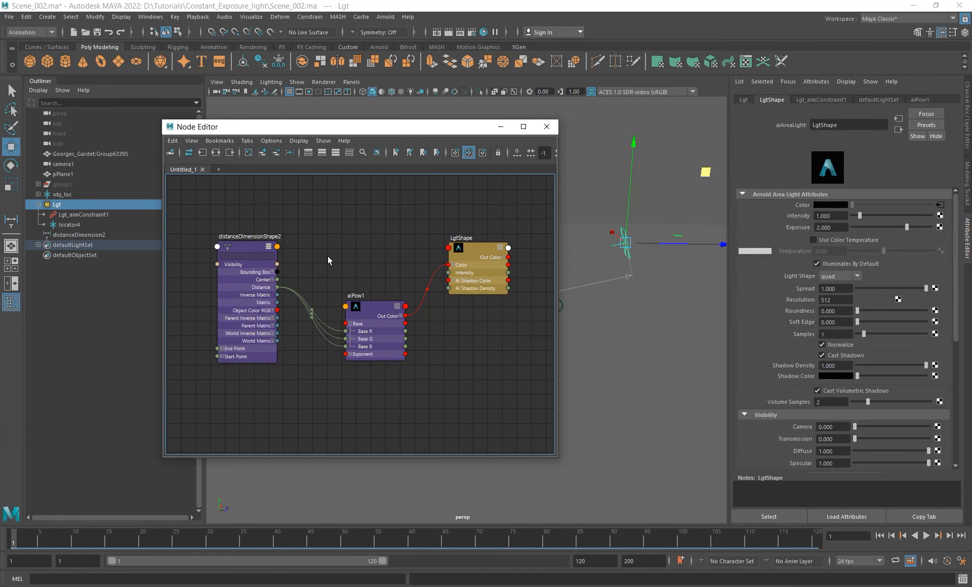
mouse_move(371, 264)
alt+middle_down()
mouse_move(362, 254)
mouse_move(371, 256)
alt+middle_up()
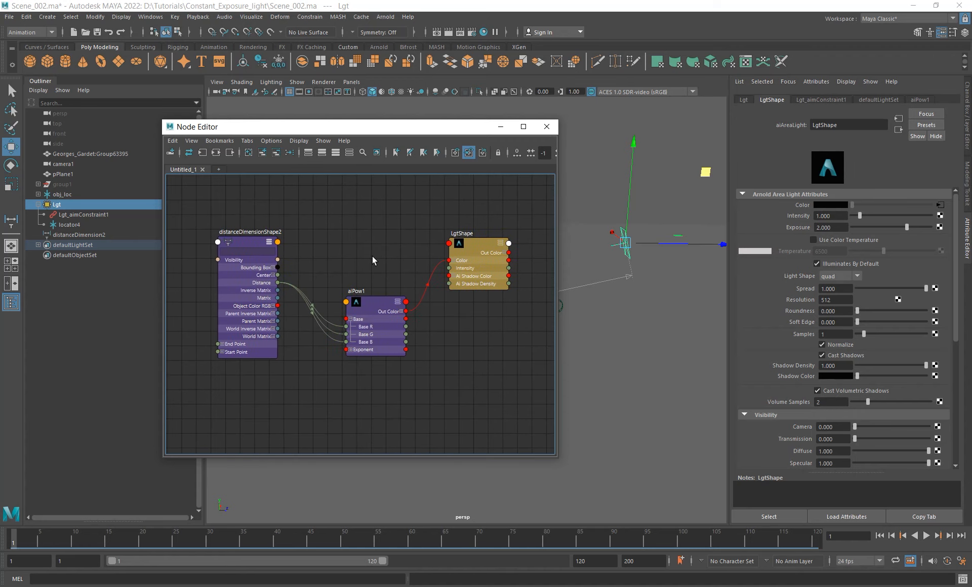
drag(381, 332, 375, 329)
mouse_move(394, 276)
alt+middle_down()
mouse_move(390, 252)
mouse_move(393, 291)
alt+middle_up()
click(350, 251)
key(Tab)
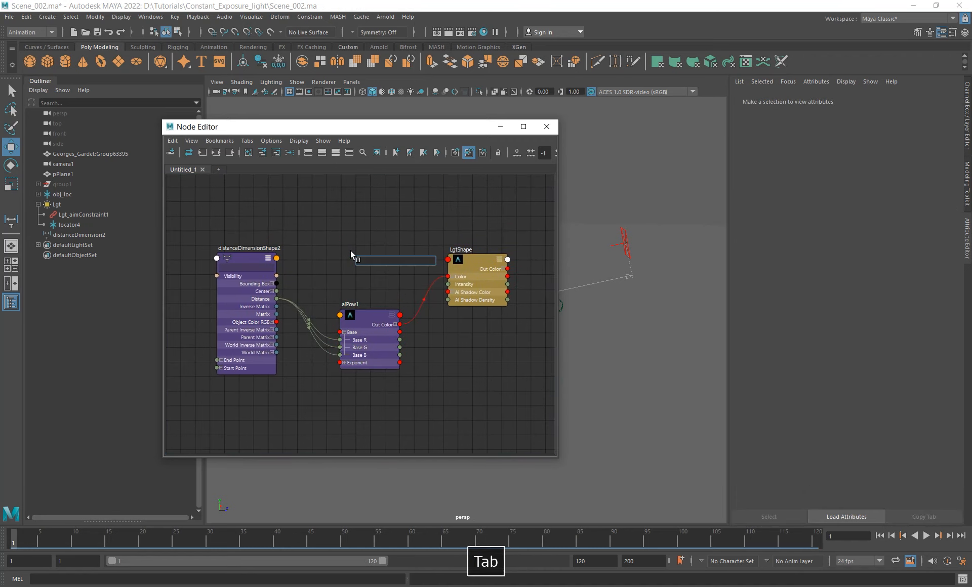
text(multi)
key(Down)
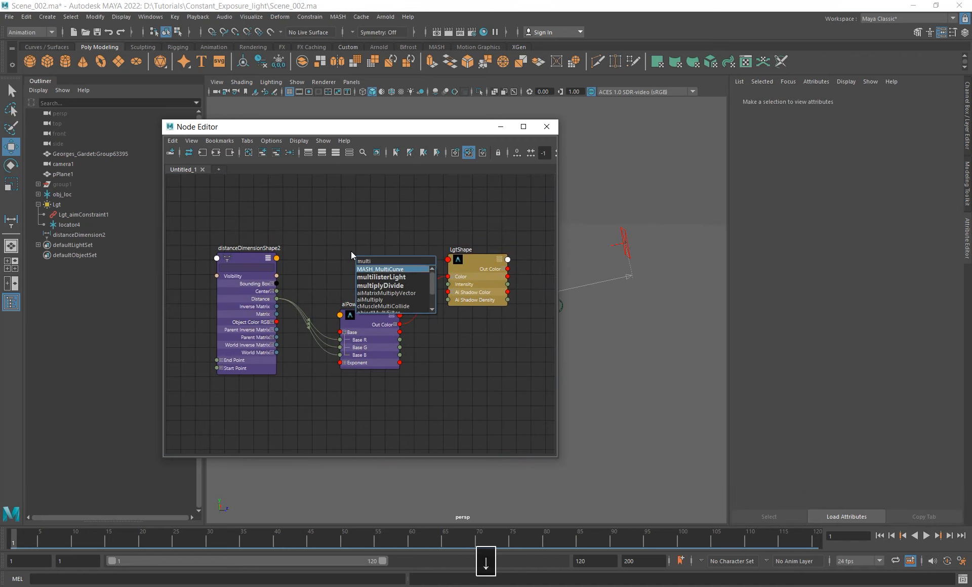
key(Down)
key(Down)
key(Return)
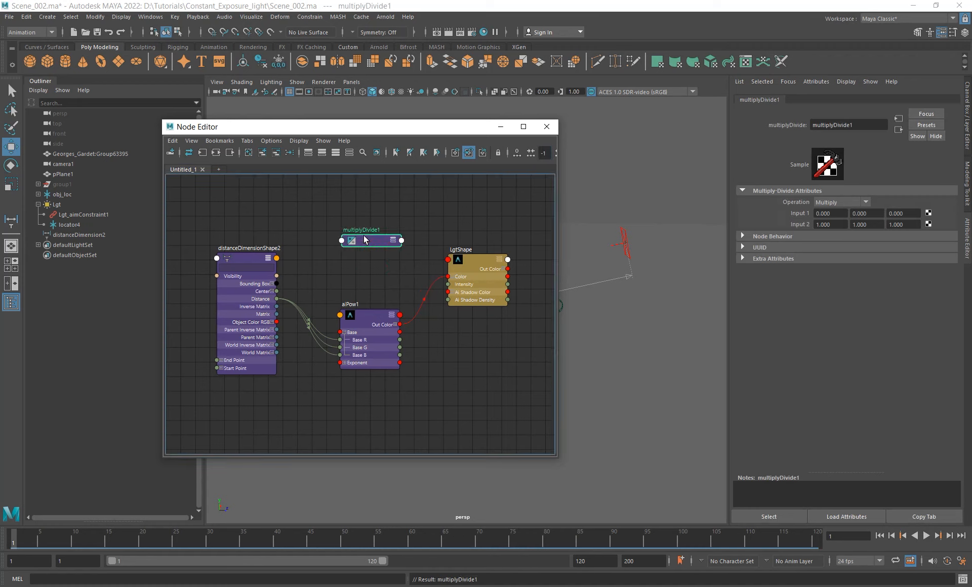
Place the multiplyDivide node above aiPow and expand its Input 1 and Input 2 channels.
drag(364, 237, 390, 195)
double_click(396, 233)
click(350, 258)
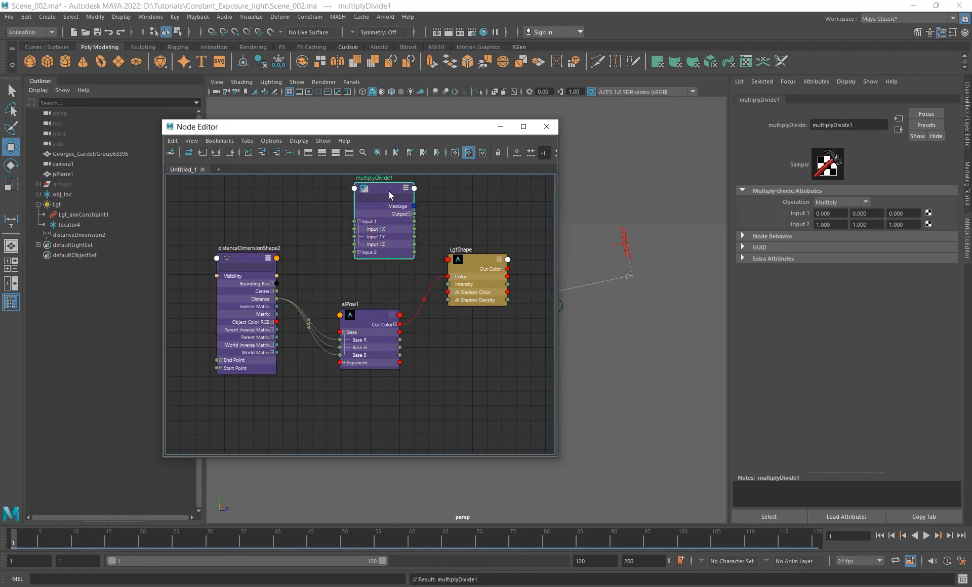
click(358, 253)
Connect distanceDimensionShape2's Distance output to the X, Y and Z channels of both Input 1 and Input 2 on multiplyDivide.
drag(277, 300, 354, 229)
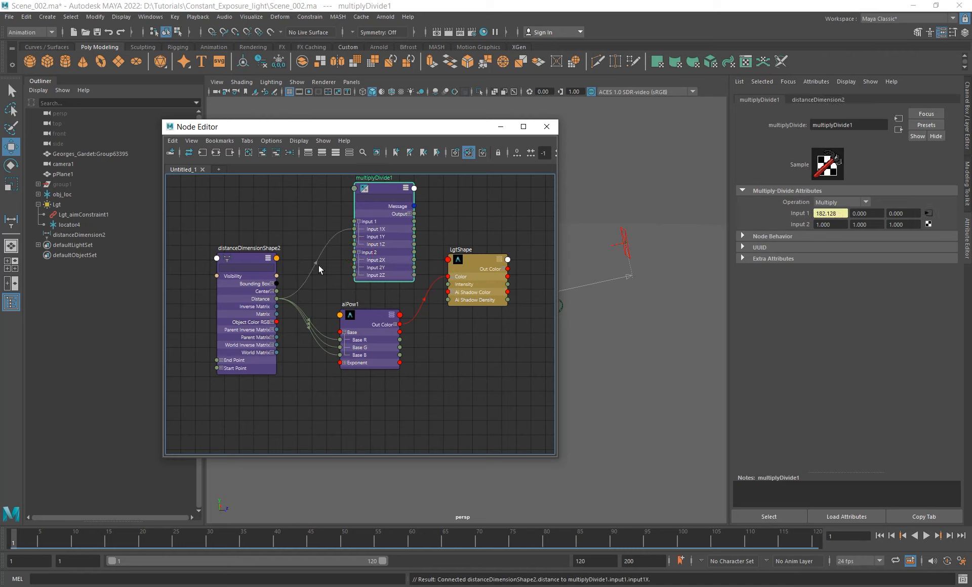
mouse_move(277, 299)
mouse_down()
mouse_move(334, 266)
mouse_move(354, 237)
mouse_up()
drag(277, 299, 354, 268)
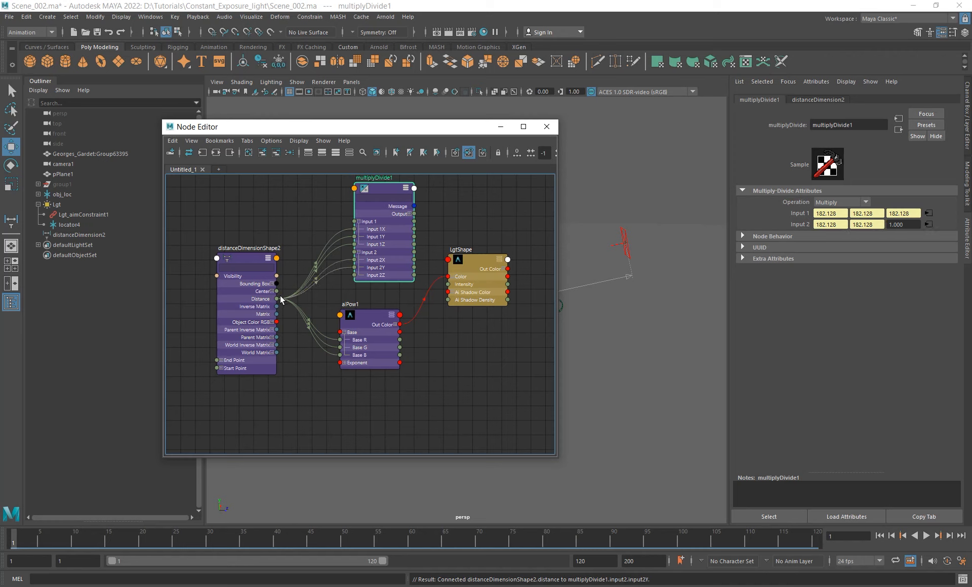
drag(276, 301, 354, 274)
Connect the multiplyDivide node's Output to LgtShape's Color, keeping its Operation set to Multiply.
drag(451, 232, 448, 277)
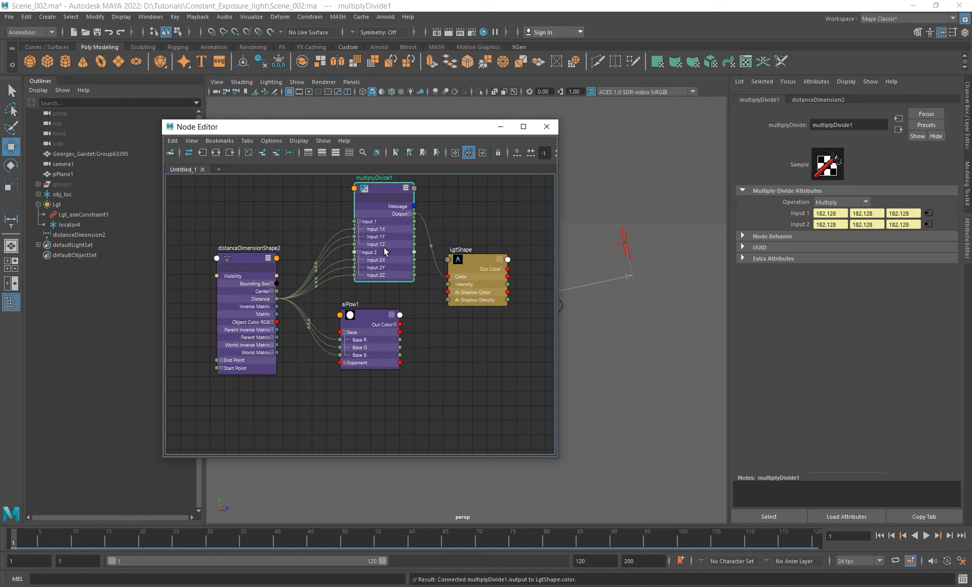
click(842, 204)
click(837, 204)
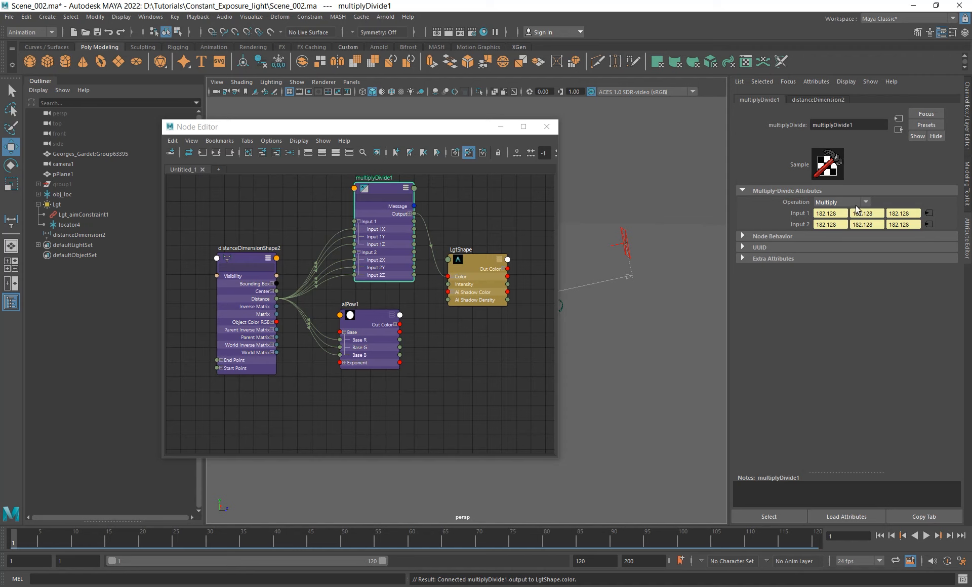
Open the Arnold RenderView, move the area light to a new position to test the exposure, and close the render window.
alt+middle_drag(444, 341, 444, 362)
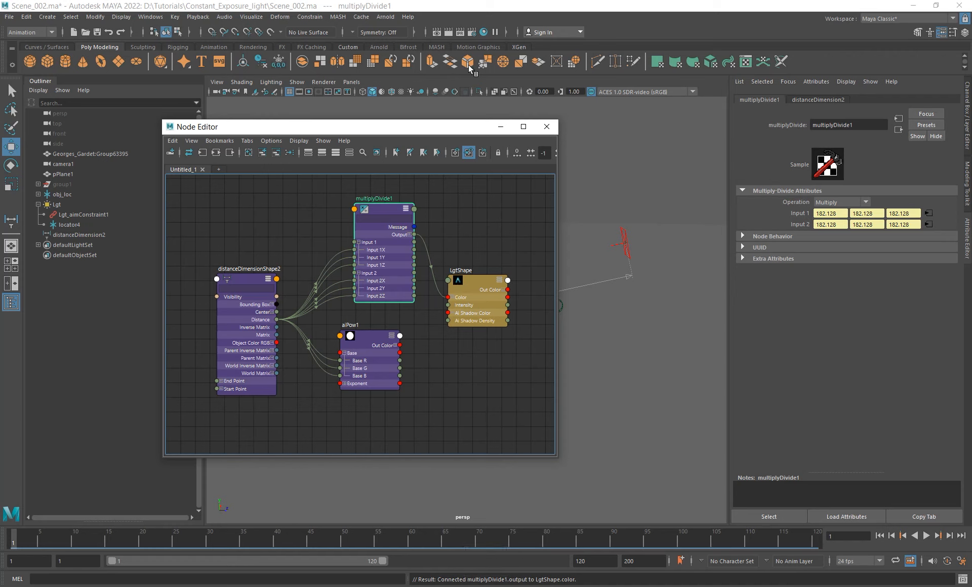
click(385, 17)
click(405, 44)
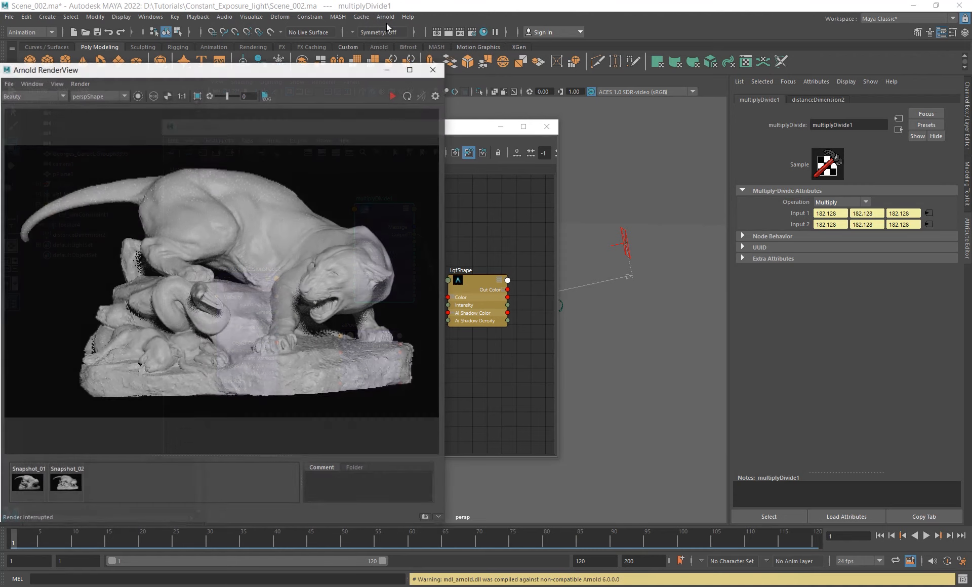
click(627, 241)
drag(642, 194, 699, 194)
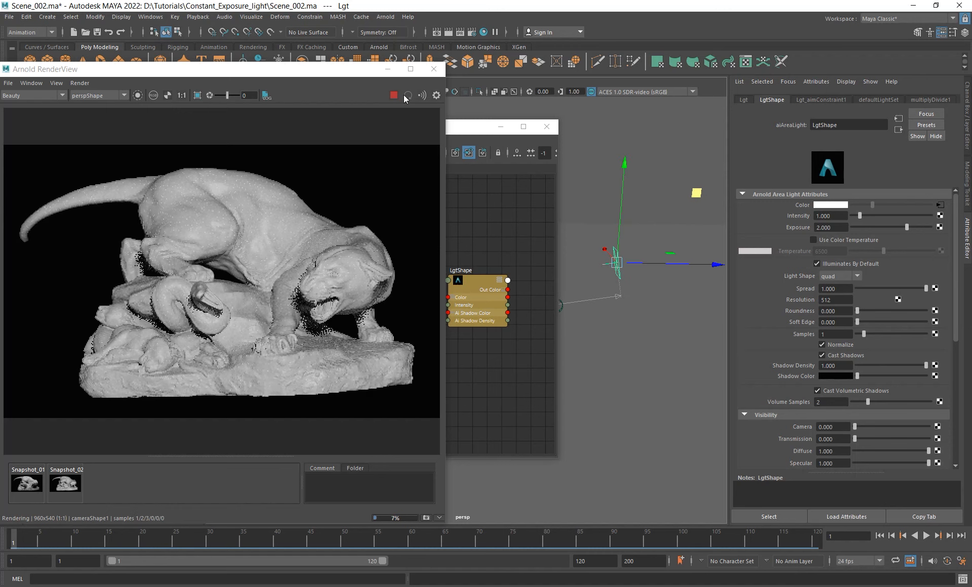
click(433, 69)
Move LgtShape farther from the other nodes, collapse multiplyDivide, and place it just above aiPow.
alt+right_drag(363, 289, 357, 321)
alt+middle_drag(358, 321, 325, 323)
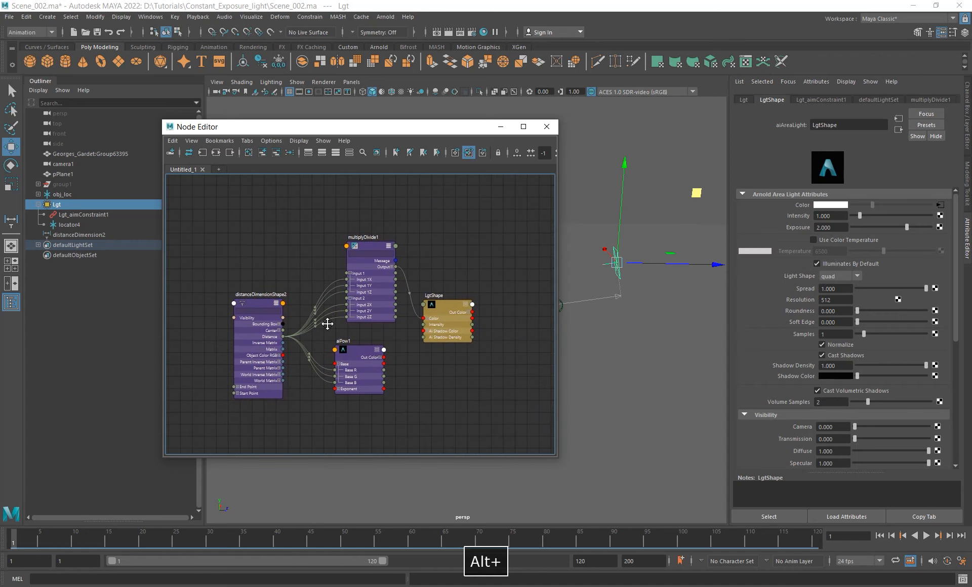
drag(456, 327, 516, 313)
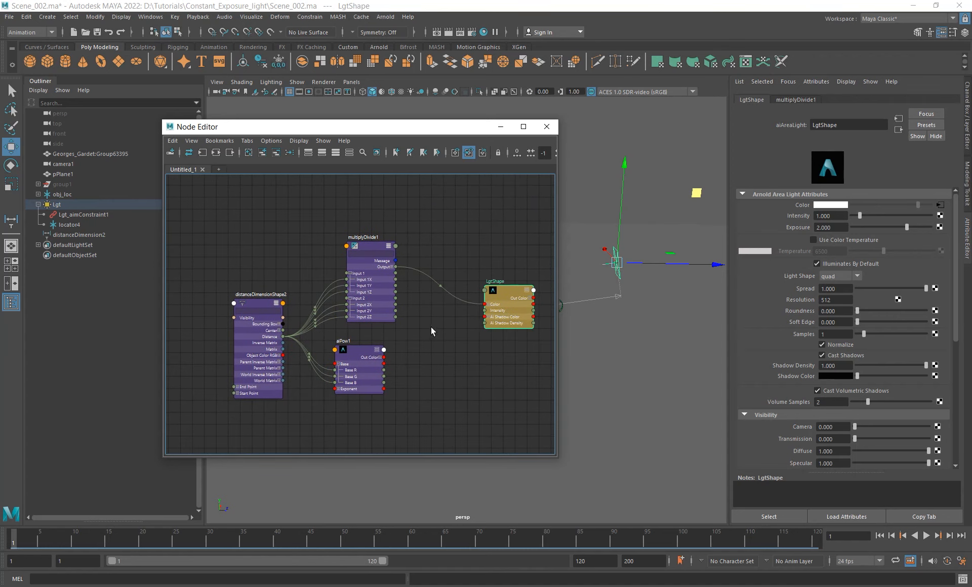
click(380, 287)
key(1)
drag(368, 247, 365, 300)
Examine the attributes of LgtShape and of the multiplyDivide node.
click(509, 314)
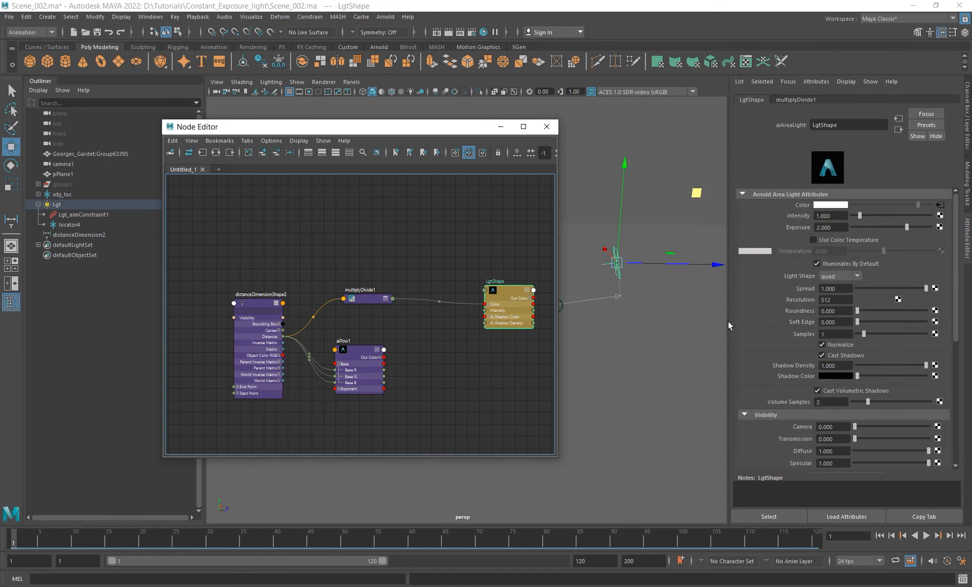
mouse_move(415, 258)
alt+middle_down()
mouse_move(426, 271)
mouse_move(442, 269)
mouse_move(409, 276)
alt+middle_up()
click(379, 315)
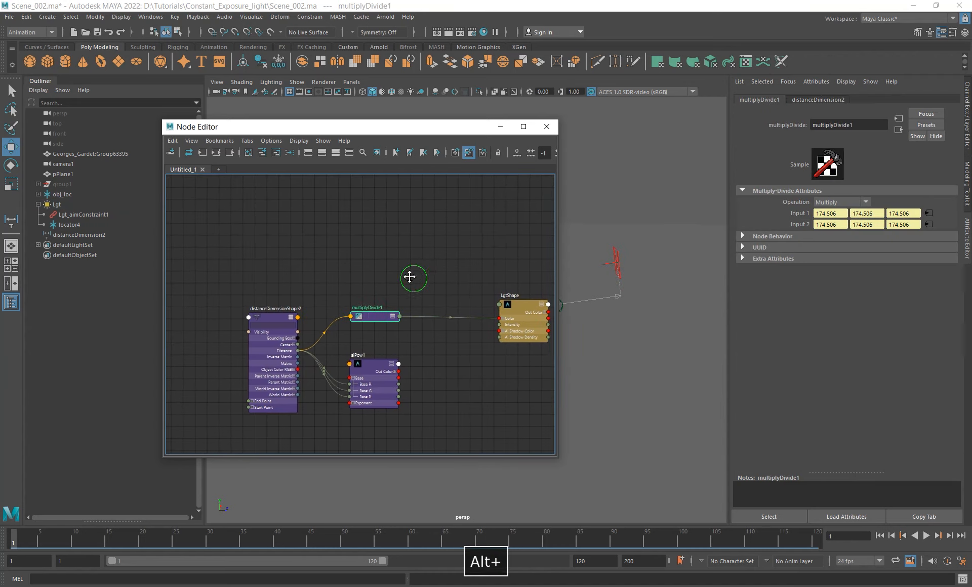
Create an aiBlackbody node above the multiplyDivide node and turn on its Normalize option.
click(384, 257)
key(Tab)
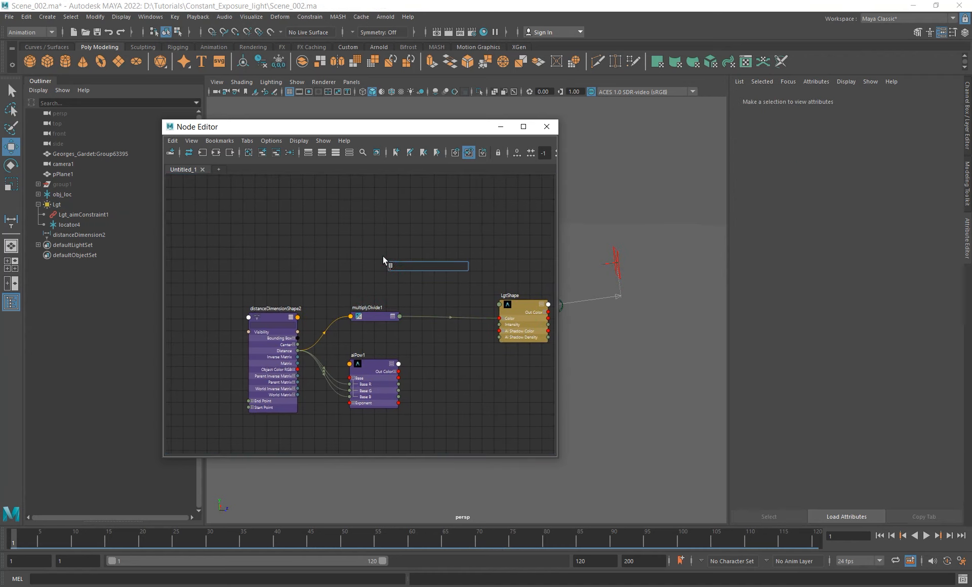
text(aiblack)
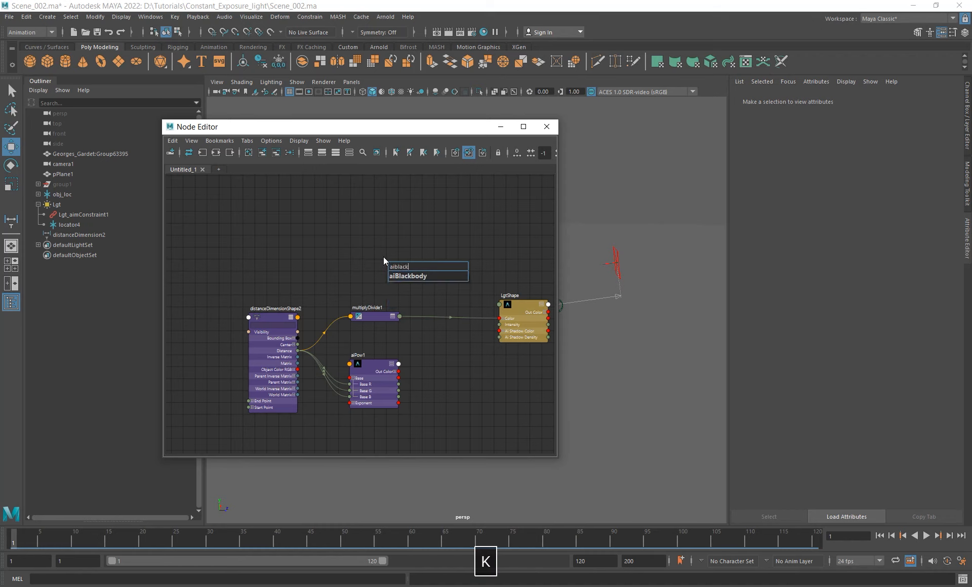
click(405, 277)
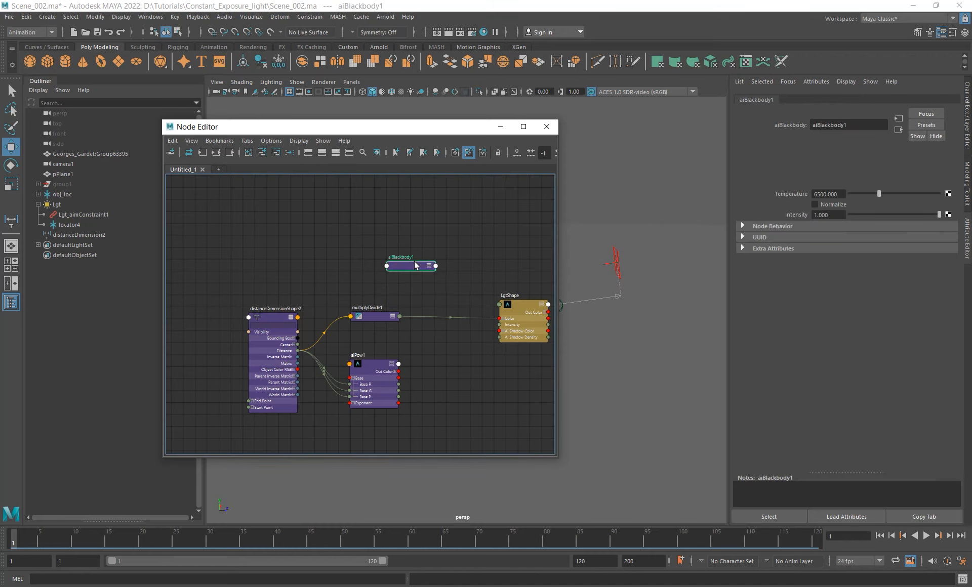
drag(413, 261, 378, 257)
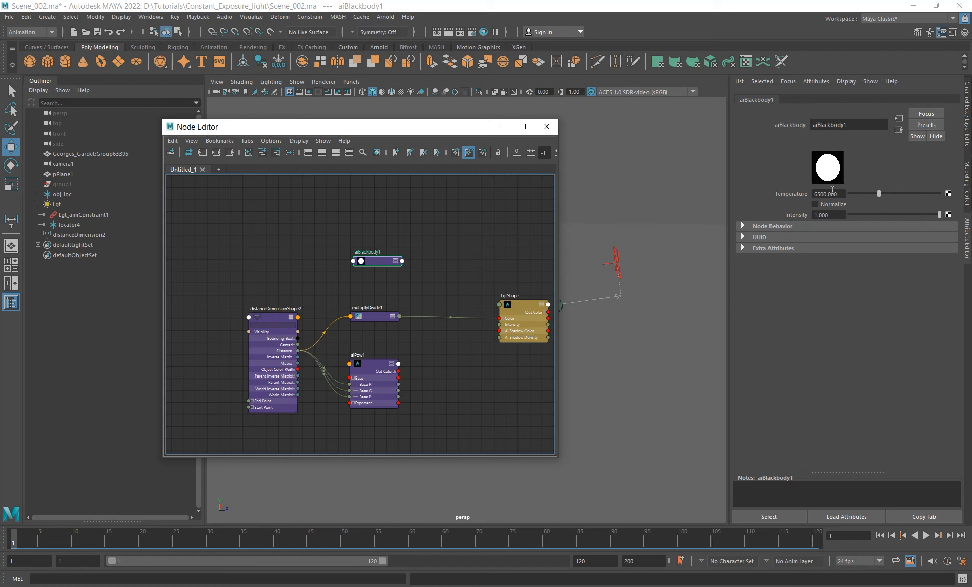
click(816, 204)
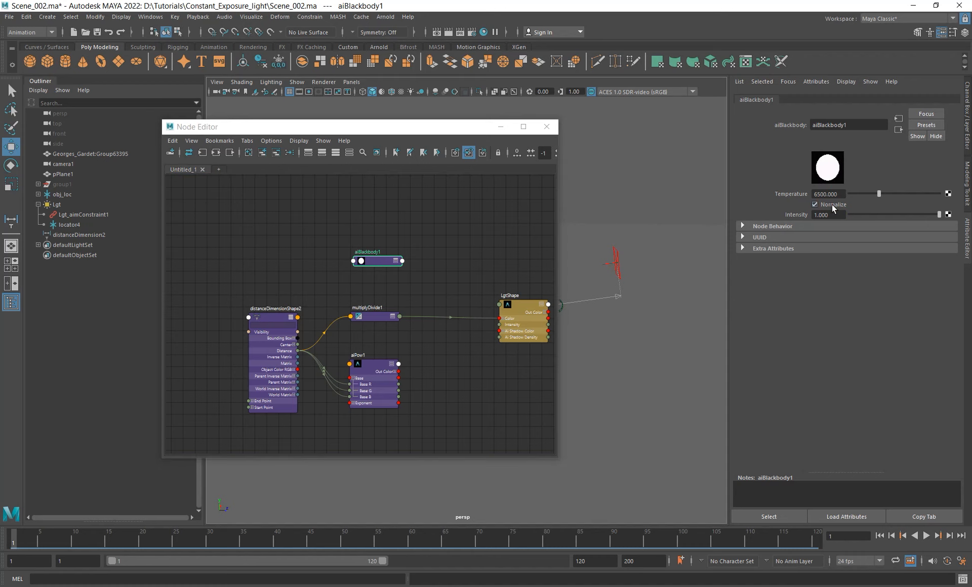
Add an aiComposite node between the aiBlackbody node and LgtShape in the node graph.
alt+middle_drag(434, 280, 447, 281)
alt+right_drag(408, 269, 477, 302)
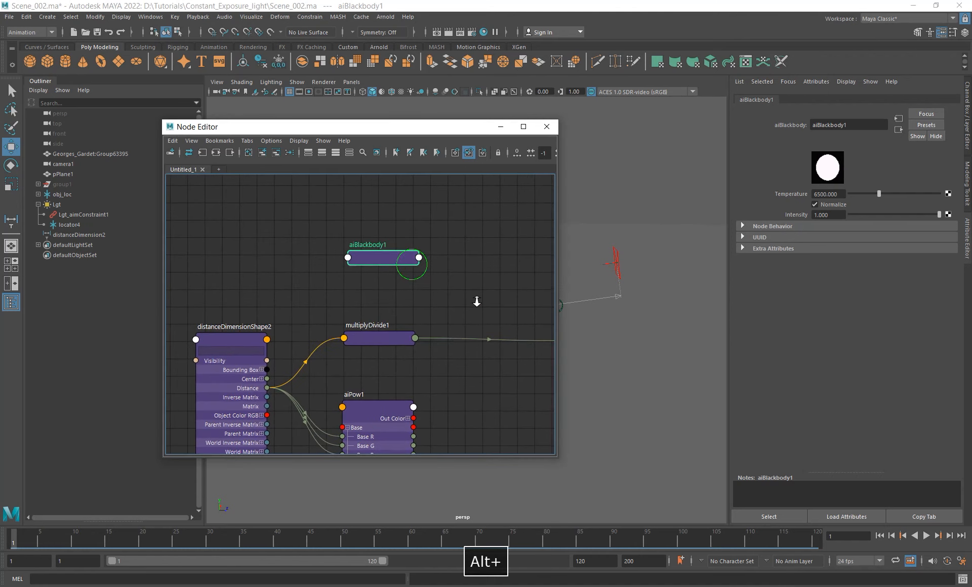
drag(389, 260, 371, 258)
alt+middle_drag(454, 315, 378, 304)
key(Tab)
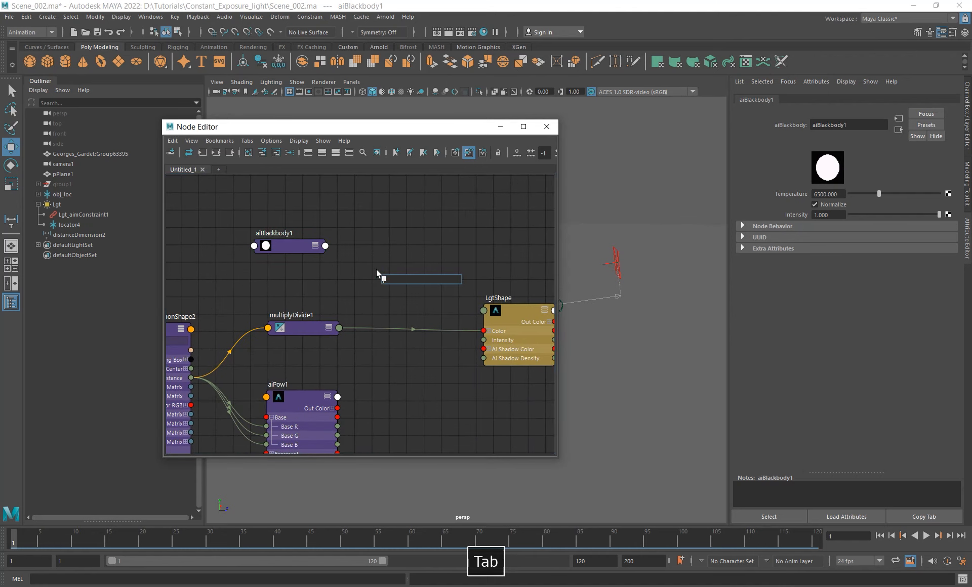
text(aicomp)
key(Down)
key(Down)
key(Down)
key(Down)
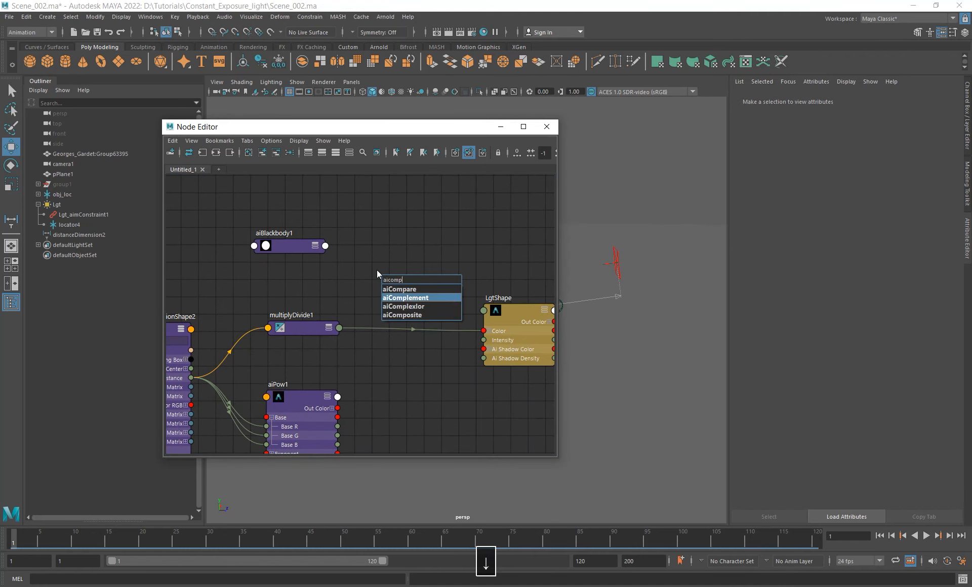
key(Return)
alt+middle_drag(364, 260, 341, 269)
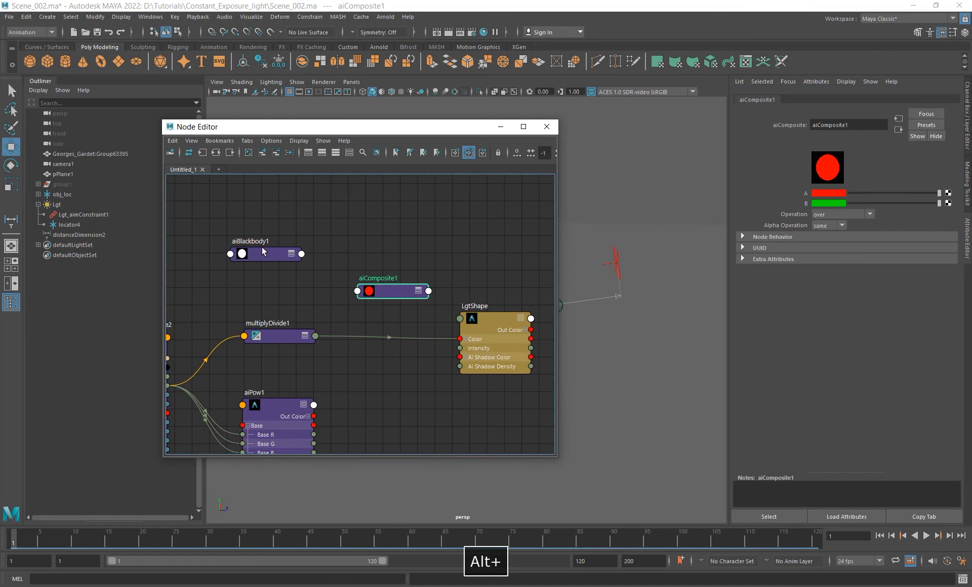
Connect aiBlackbody to aiComposite's A and multiplyDivide to its B, and feed aiComposite's output into LgtShape's Color.
middle_drag(262, 251, 796, 199)
alt+middle_drag(336, 280, 338, 267)
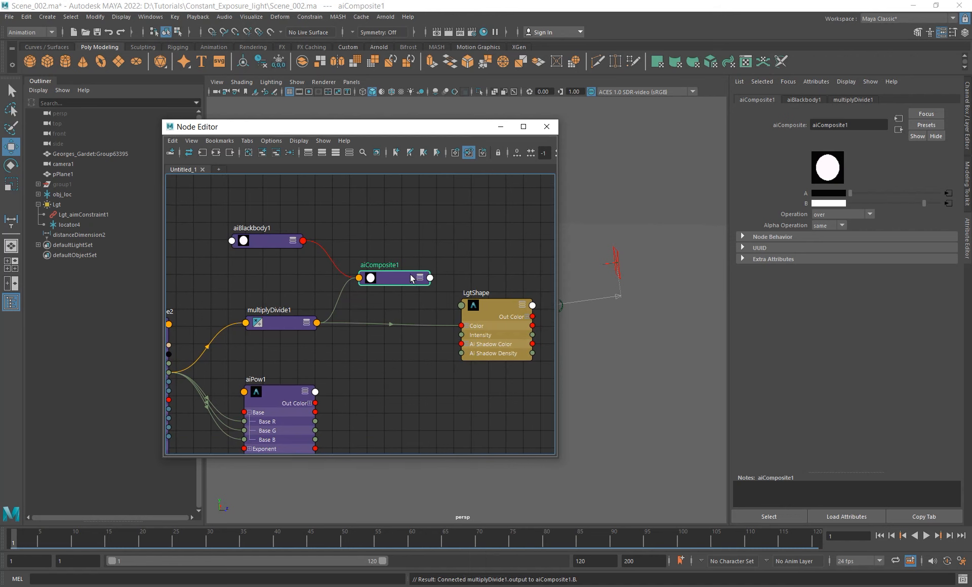
click(496, 325)
middle_drag(380, 278, 791, 205)
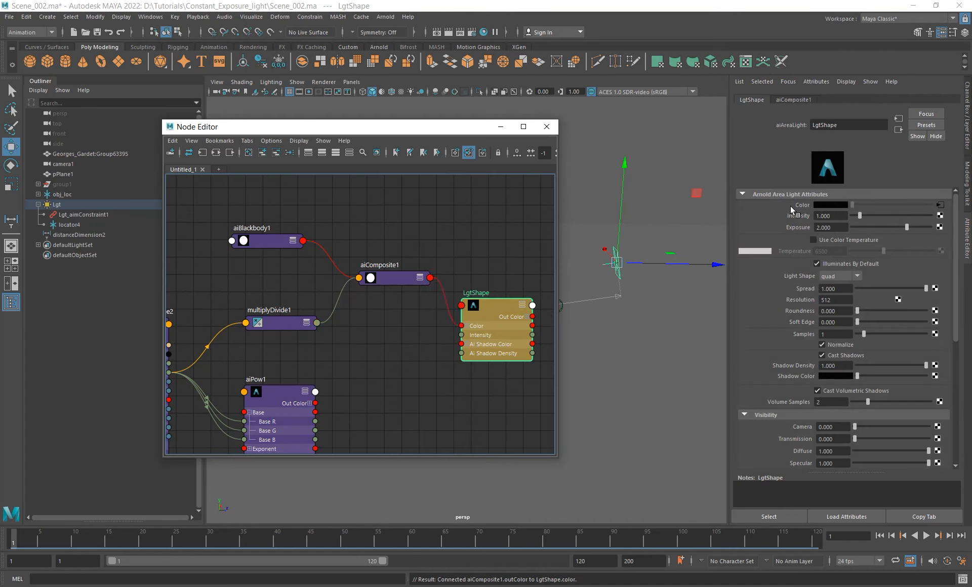
Set aiComposite's Operation to multiply and align the aiBlackbody node directly above multiplyDivide.
click(382, 277)
click(860, 215)
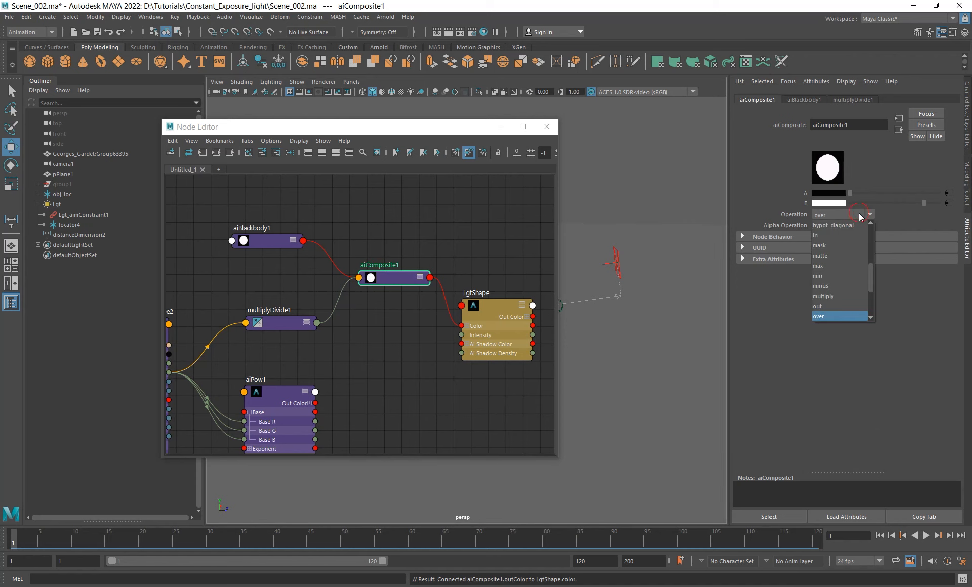
click(844, 297)
alt+right_drag(423, 249, 365, 247)
alt+middle_drag(394, 227, 409, 242)
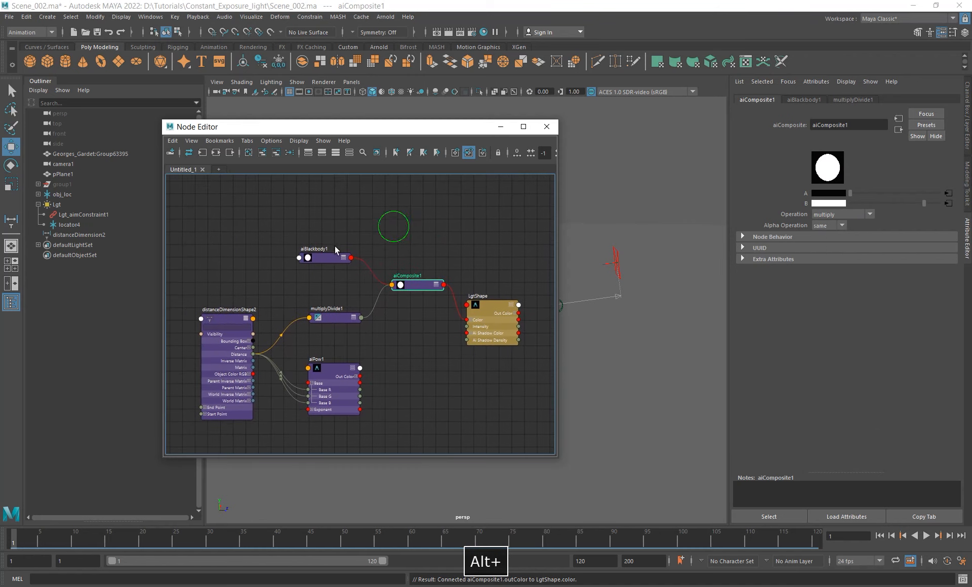
click(323, 258)
drag(323, 260, 333, 259)
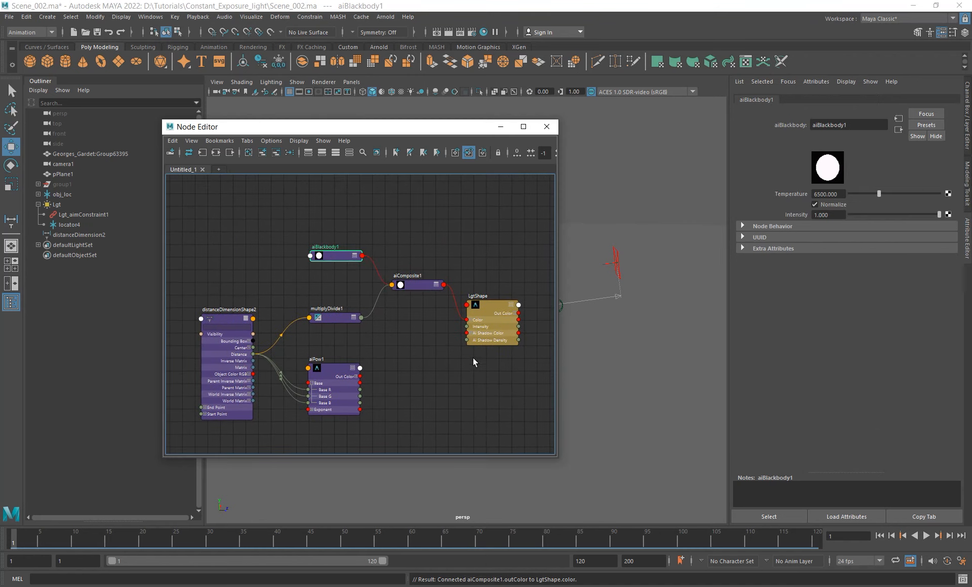
Set the temperature of the aiBlackbody1 node that feeds the light's colour network to 4500.
click(480, 332)
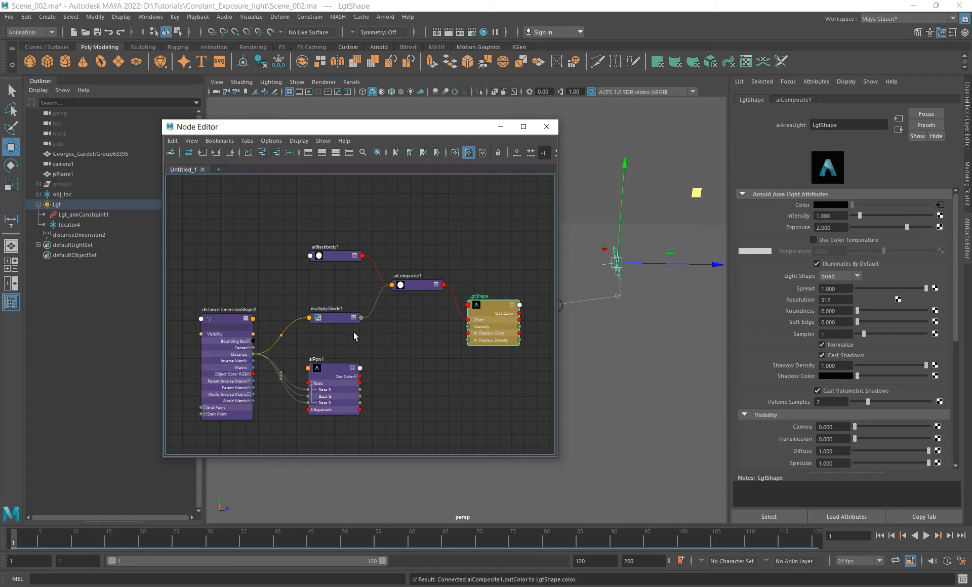
click(432, 286)
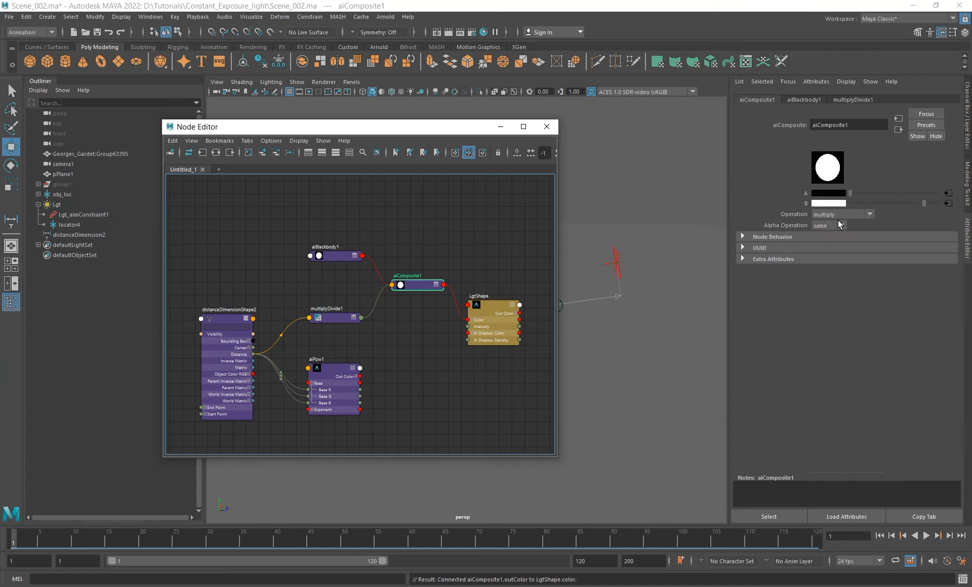
alt+middle_drag(433, 365, 384, 367)
click(442, 325)
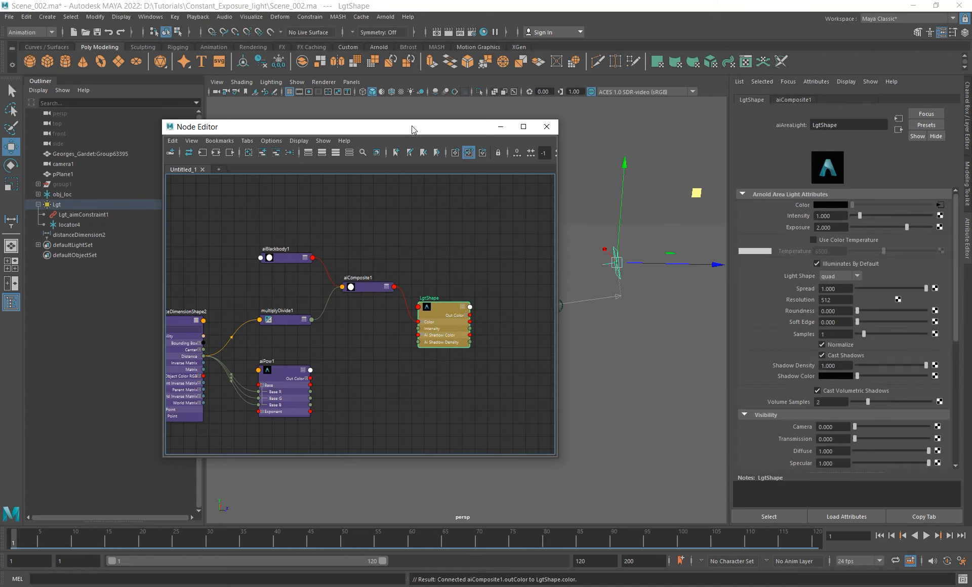
click(274, 259)
drag(839, 214, 719, 213)
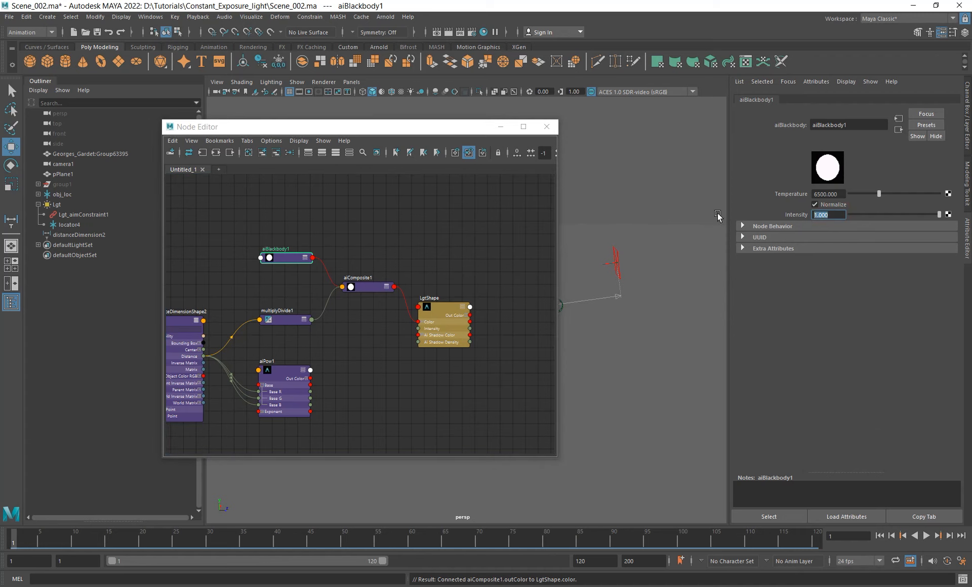
drag(845, 194, 591, 180)
text(4500)
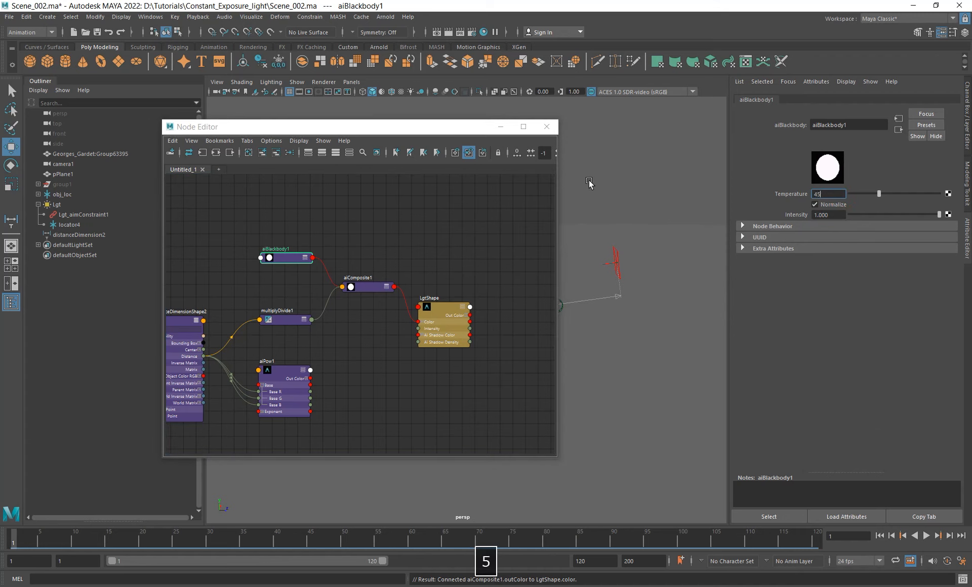
key(Return)
Render the scene in Arnold RenderView, move the Lgt area light farther from the sculpture, and stop and close the render.
drag(379, 128, 341, 204)
click(384, 17)
click(405, 36)
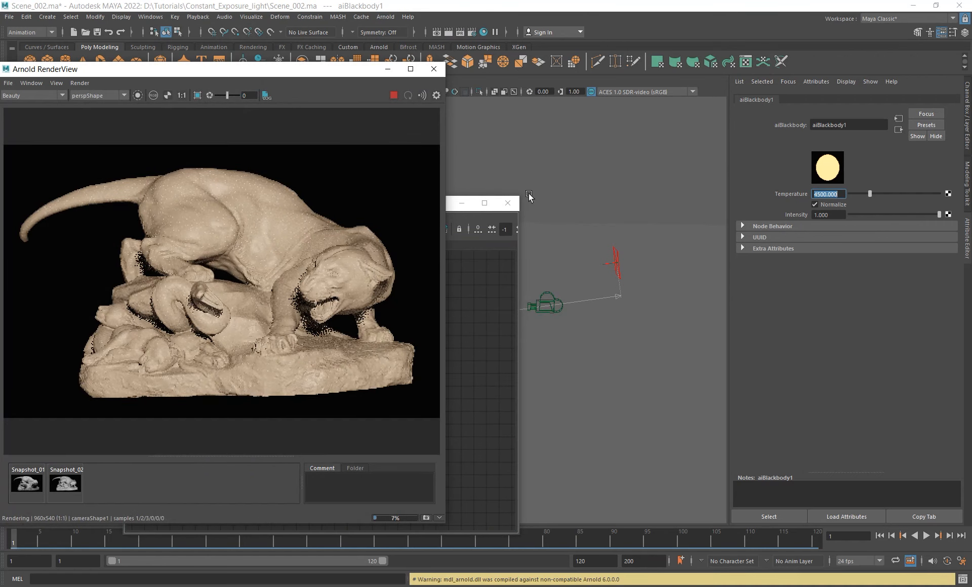
click(618, 253)
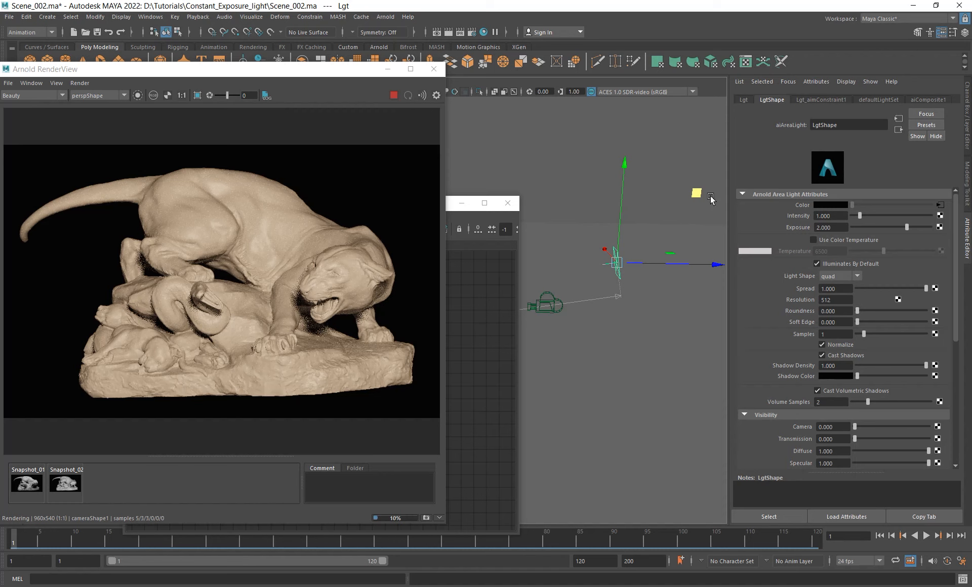
drag(696, 193, 724, 177)
click(394, 96)
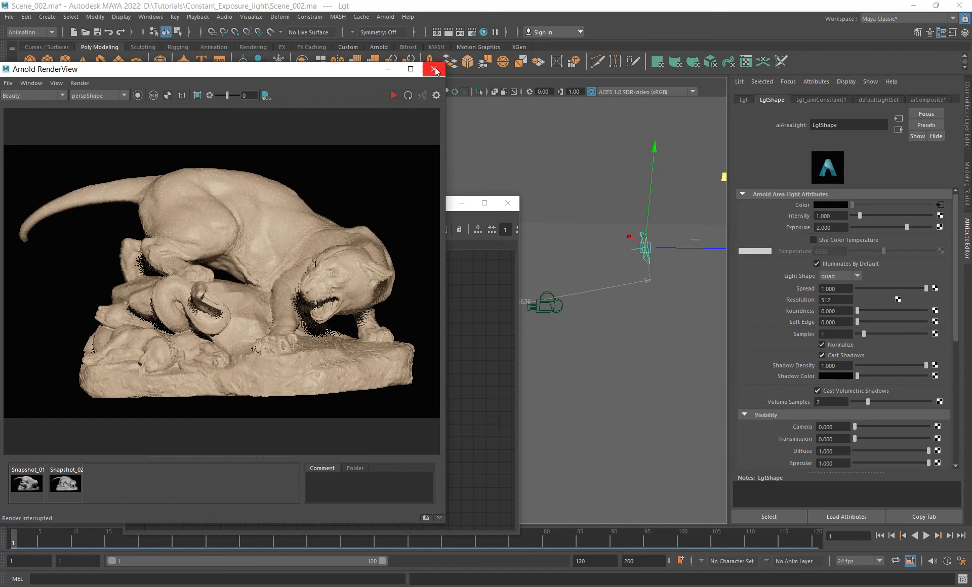
click(435, 71)
Create a file texture node with its 2D placement in the Node Editor.
click(303, 292)
key(Tab)
text(f)
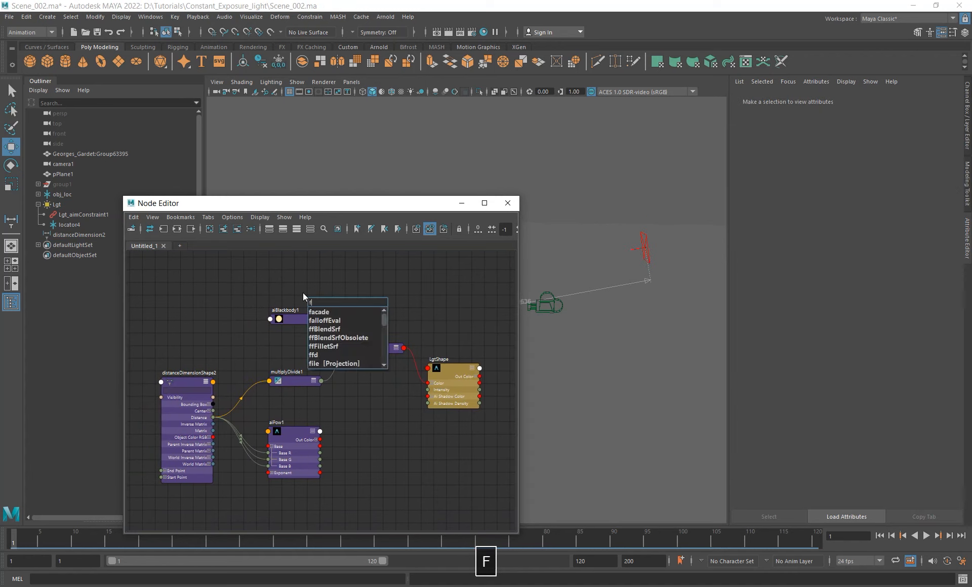
text(ile)
key(Down)
key(Down)
key(Down)
key(Return)
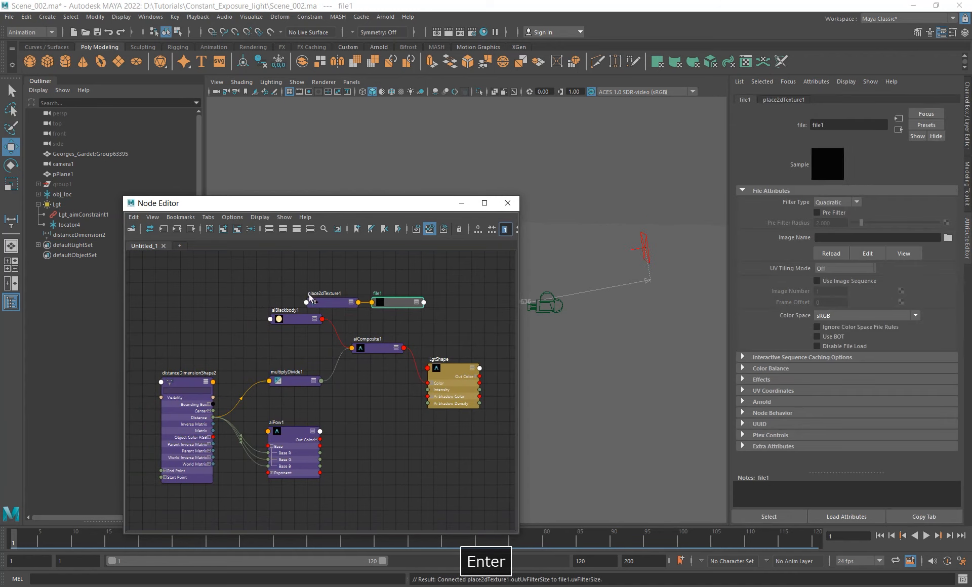
Connect file1 to input A of aiComposite1 and arrange the file and placement nodes above aiBlackbody1.
click(384, 348)
middle_drag(792, 209, 793, 196)
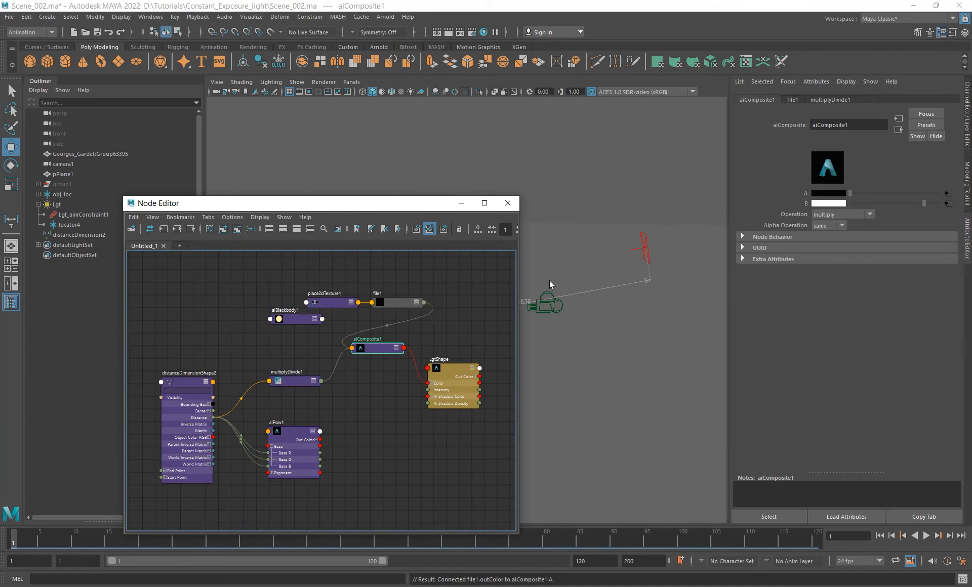
click(401, 306)
drag(401, 306, 193, 289)
drag(289, 282, 296, 294)
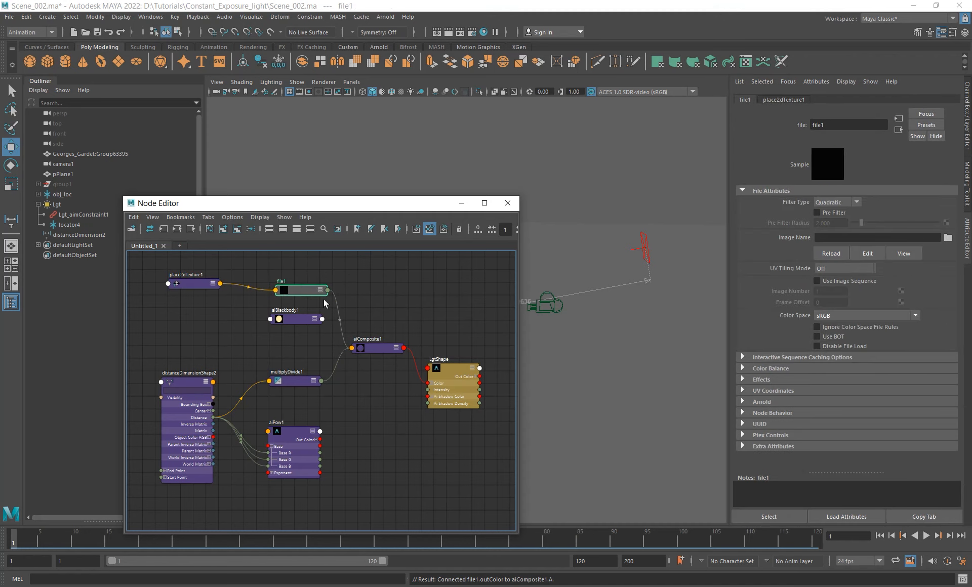
alt+middle_drag(365, 297, 344, 299)
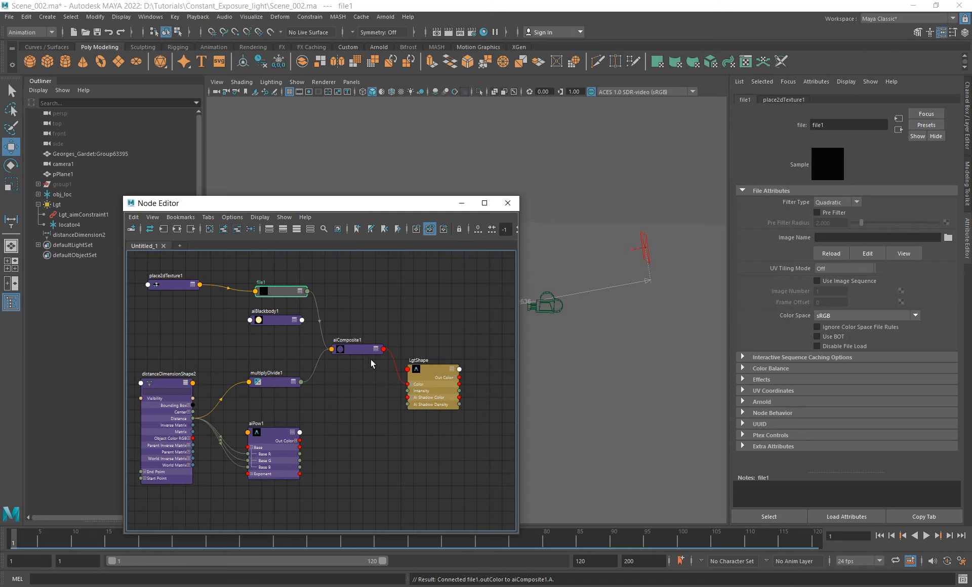
drag(359, 352, 359, 344)
Render the scene with file1 driving the light colour and move the Lgt area light nearer the sculpture.
click(644, 248)
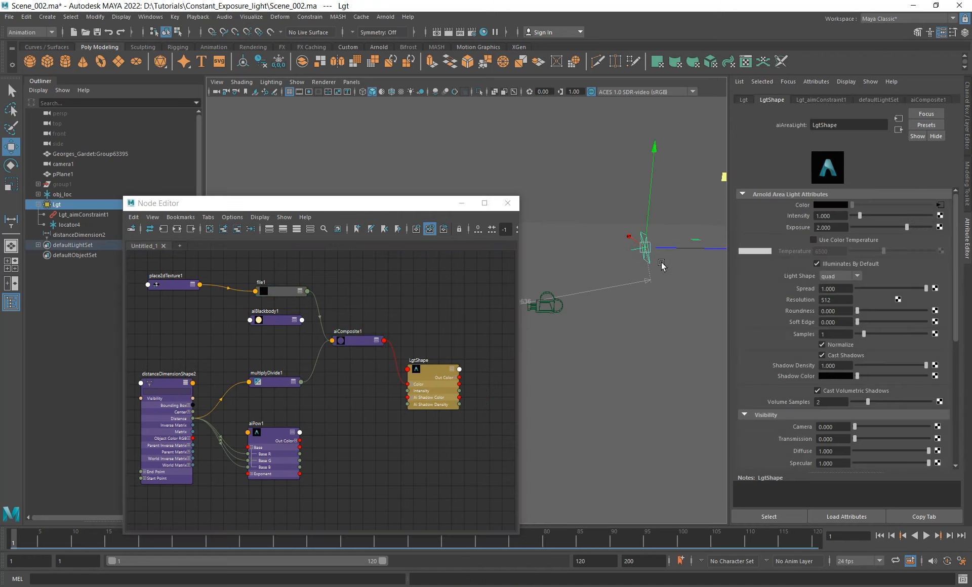
click(385, 16)
click(397, 31)
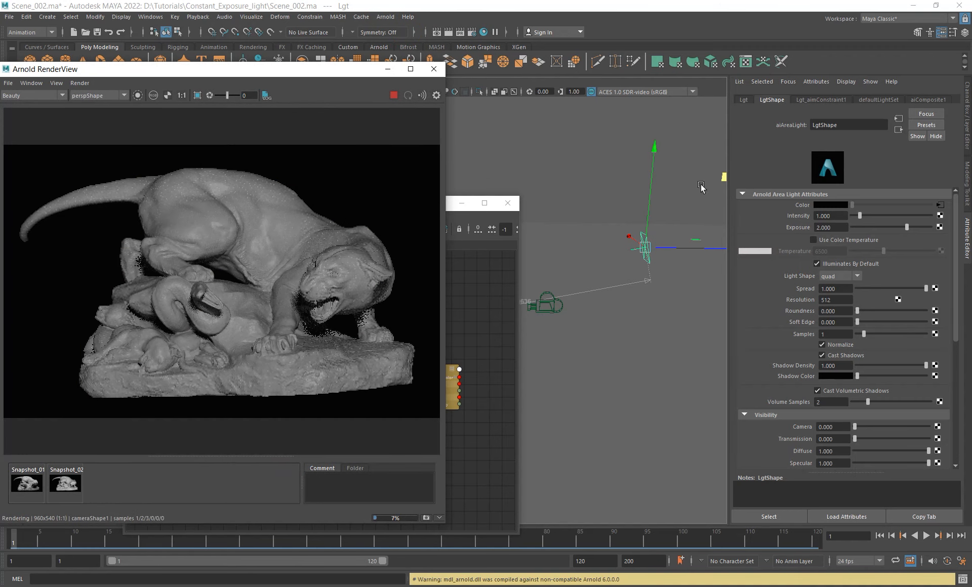
mouse_move(699, 182)
alt+mouse_down()
mouse_move(651, 208)
mouse_move(681, 185)
mouse_move(735, 176)
mouse_move(620, 211)
mouse_move(732, 177)
mouse_move(660, 206)
alt+mouse_up()
key(alt+Tab)
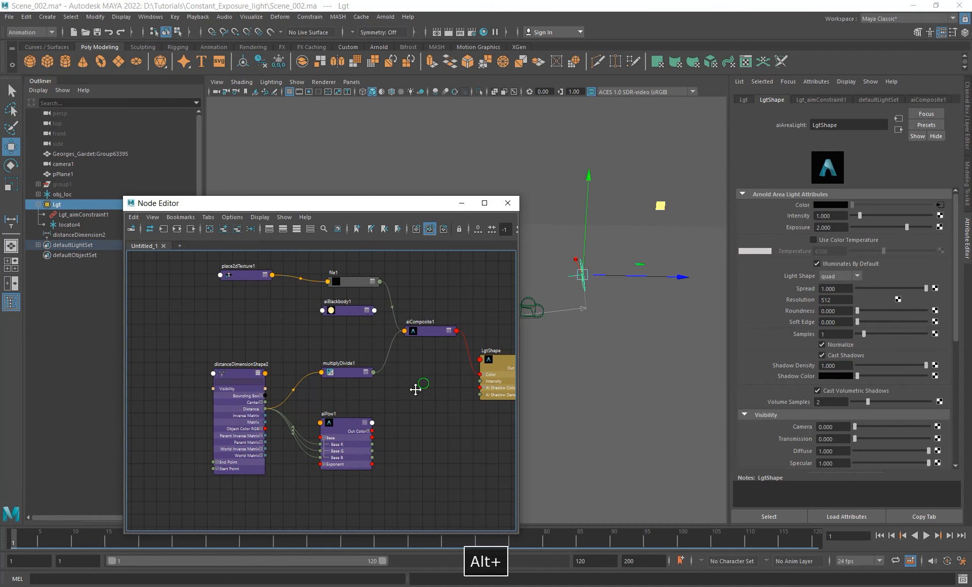
Close the Node Editor and examine the light, the obj_loc locator and the distance measurement in the scene.
alt+middle_drag(415, 391, 378, 415)
click(509, 206)
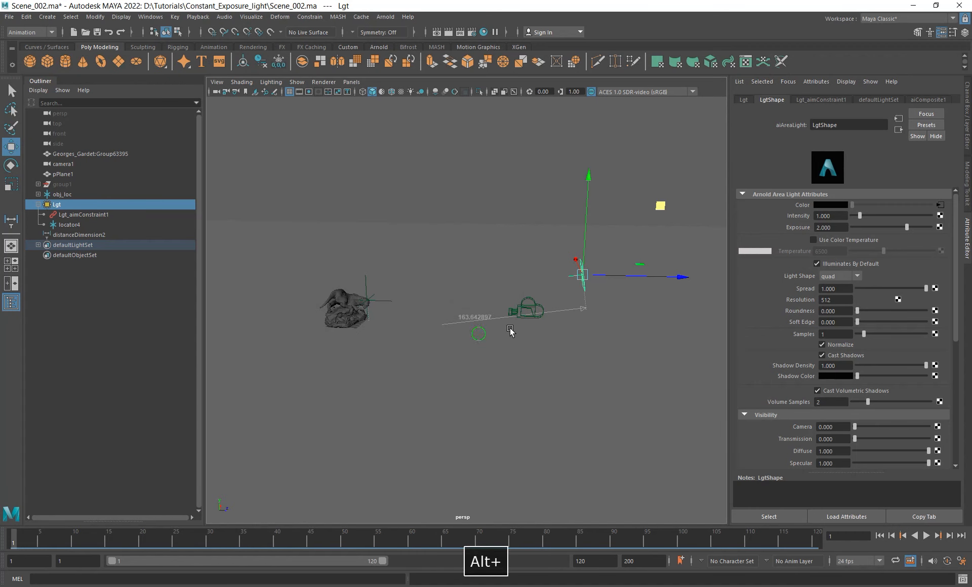
alt+drag(510, 332, 535, 317)
alt+middle_drag(534, 317, 523, 322)
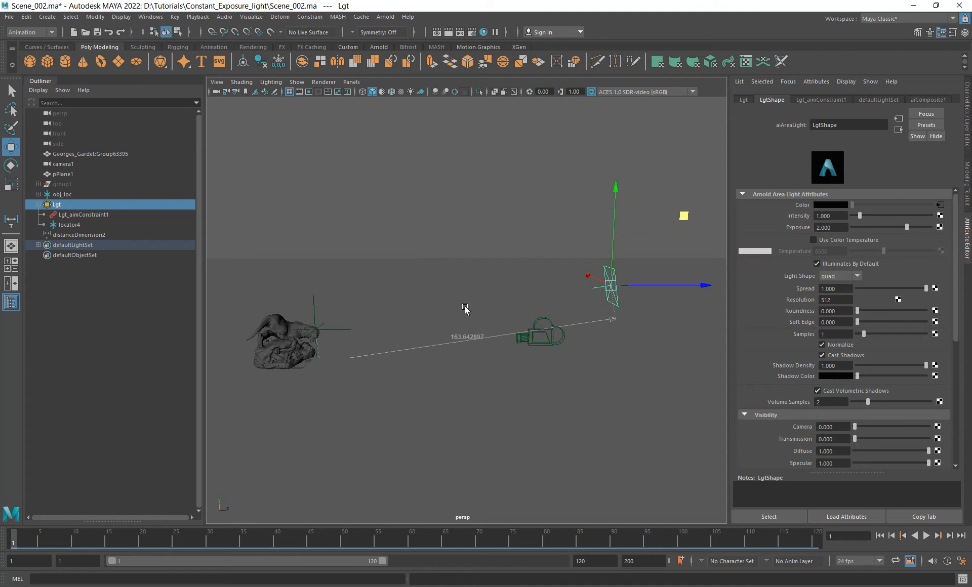
mouse_move(466, 315)
alt+mouse_down()
mouse_move(478, 295)
mouse_move(465, 296)
alt+mouse_up()
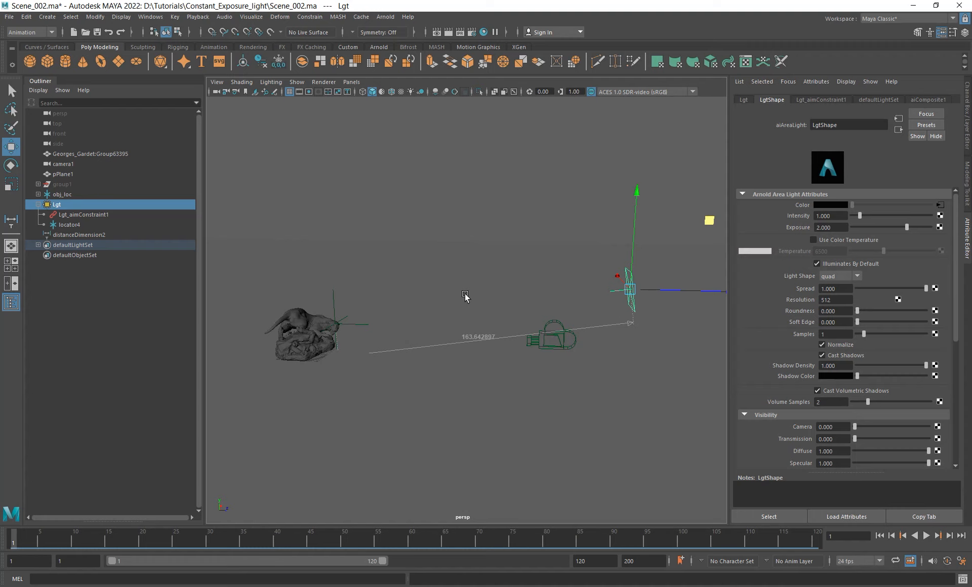
drag(601, 230, 656, 309)
click(569, 202)
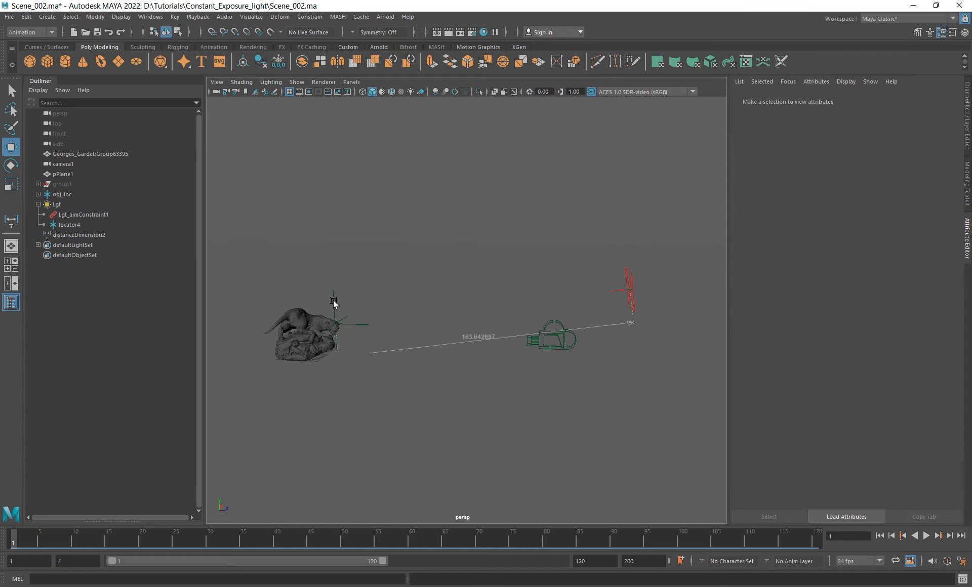
click(334, 303)
alt+drag(424, 341, 442, 341)
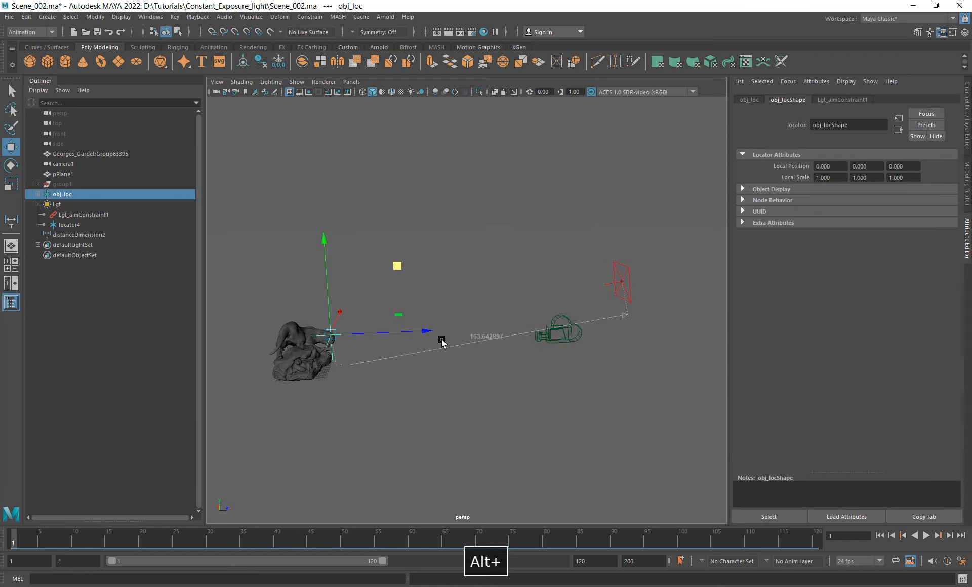
click(488, 340)
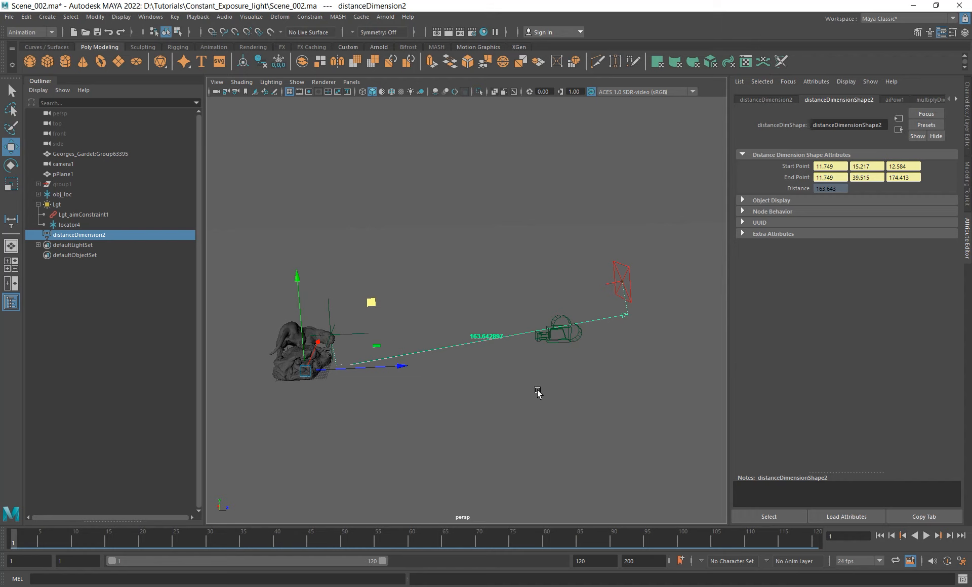
alt+middle_drag(409, 320, 392, 327)
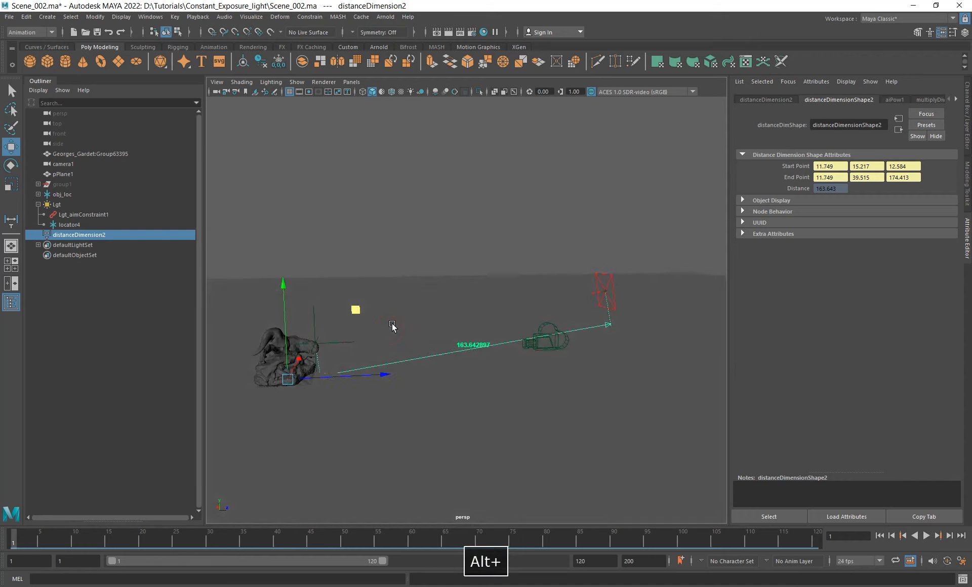
Delete locator4 under the Lgt light to remove the distance measurement.
click(76, 225)
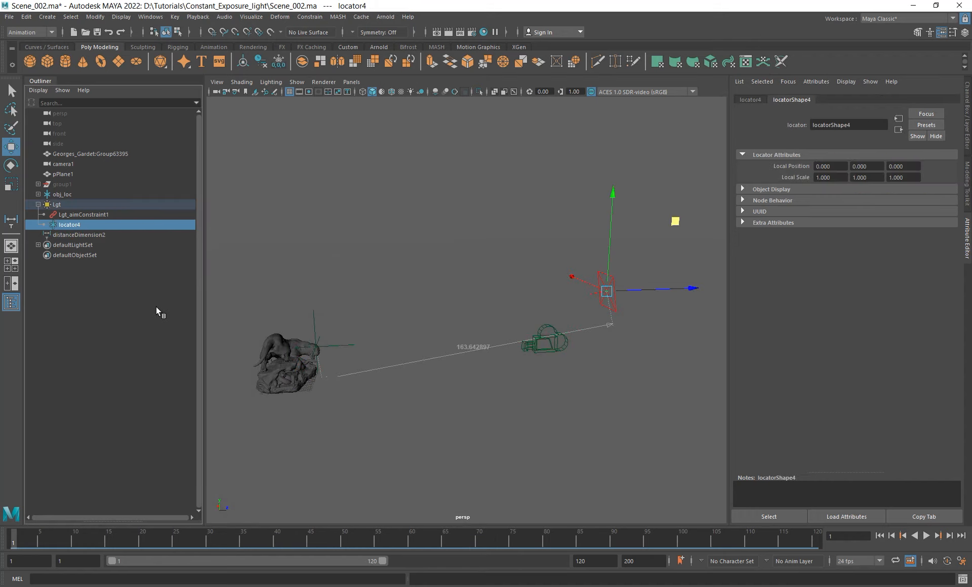
key(Delete)
click(69, 195)
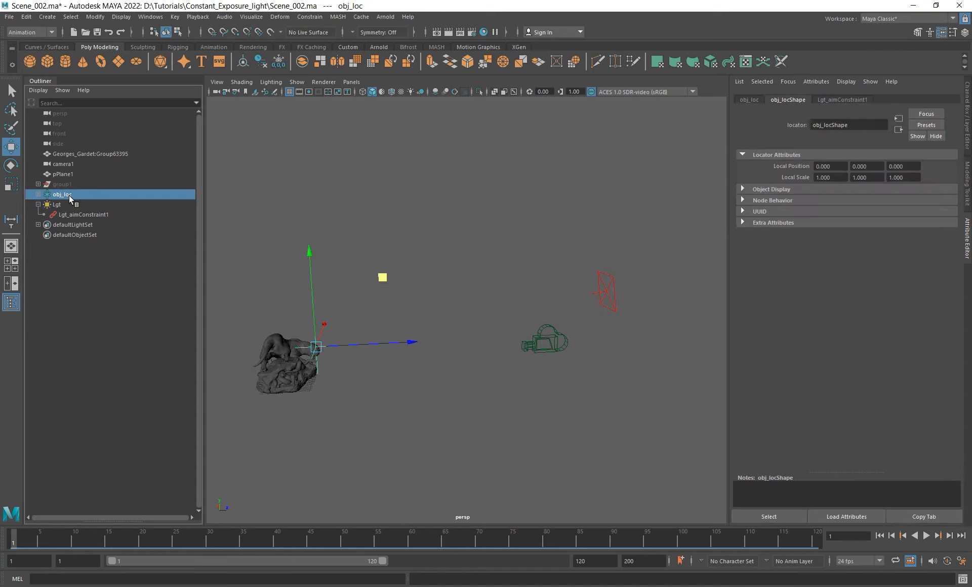
key(Delete)
key(ctrl+z)
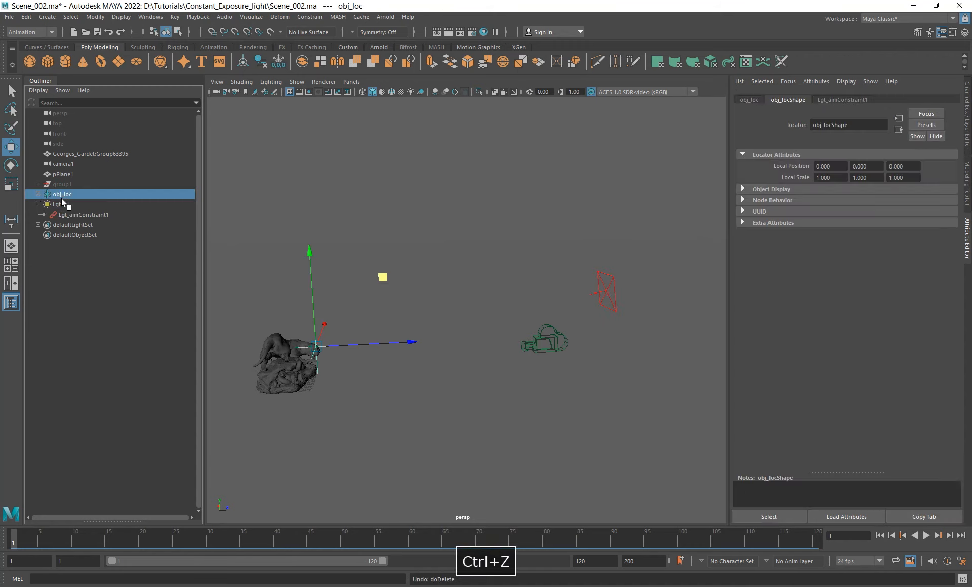
Delete the leftover locator nested under obj_loc and select the Lgt area light.
click(60, 204)
key(Delete)
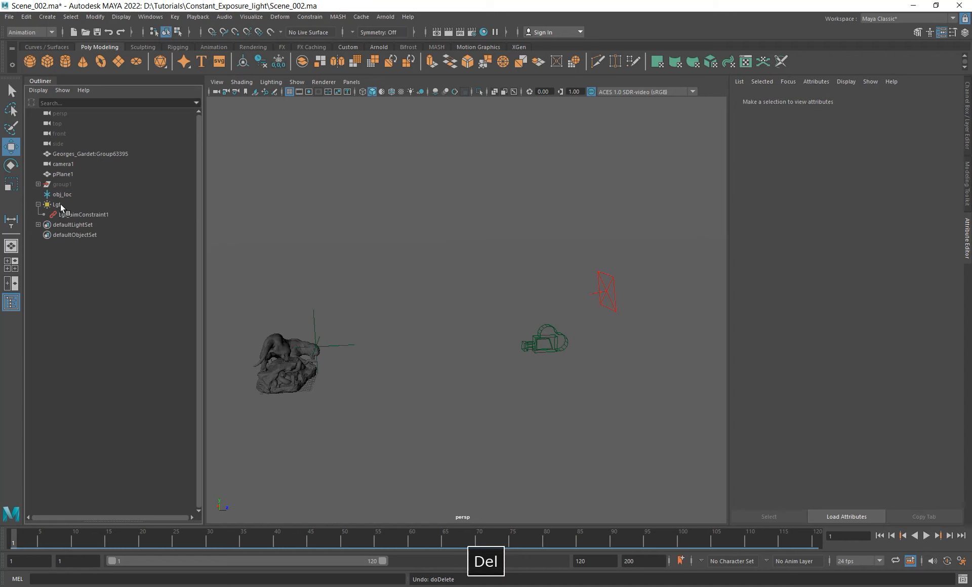
click(603, 280)
alt+drag(609, 323, 568, 327)
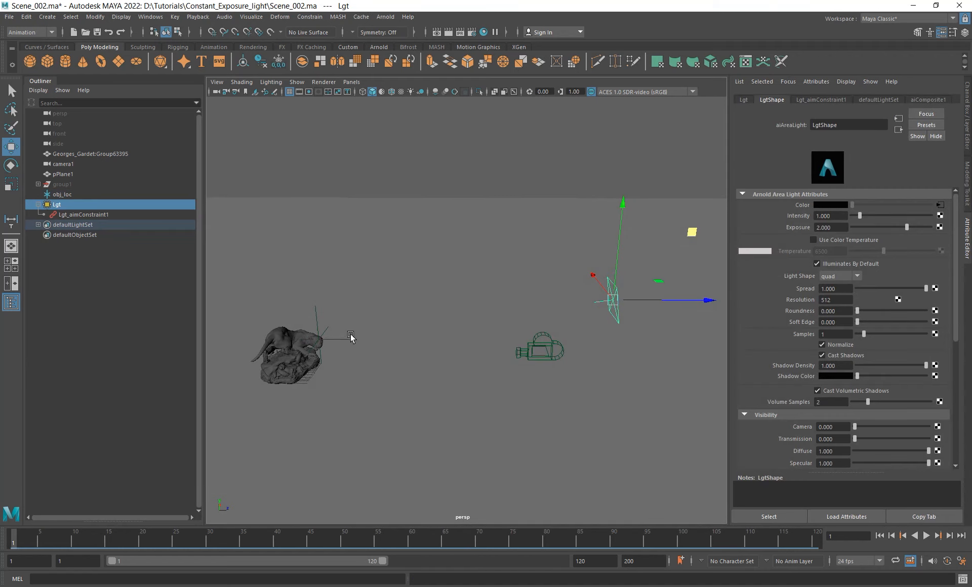
alt+drag(351, 336, 420, 354)
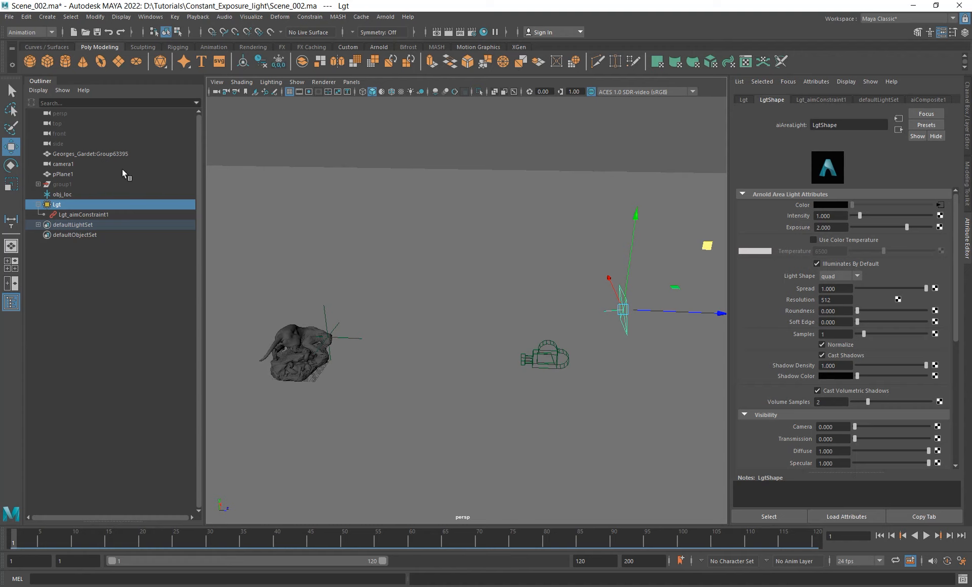
Create a polygon sphere and move it beside the front of the sculpture, at about Y 14.8 and Z 15.4.
click(34, 63)
key(w)
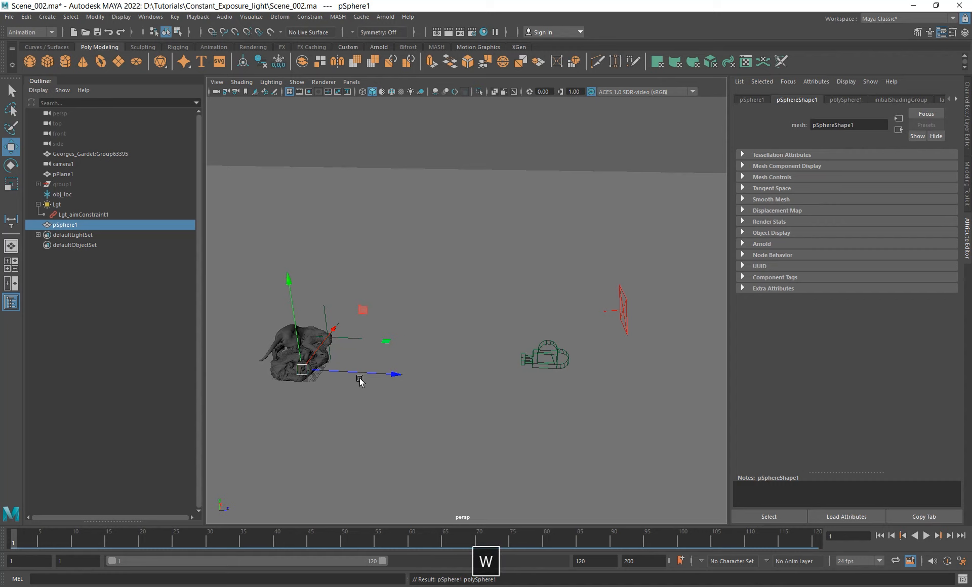
key(alt)
alt+drag(375, 354, 332, 332)
alt+right_drag(331, 332, 476, 350)
alt+middle_drag(264, 292, 577, 236)
alt+drag(499, 344, 484, 249)
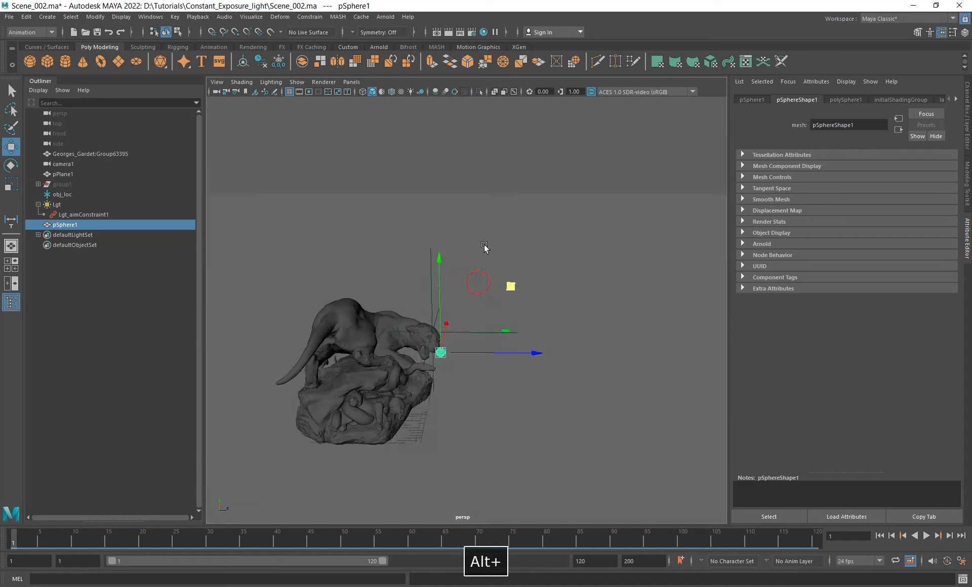
alt+right_drag(409, 253, 616, 370)
alt+middle_drag(352, 364, 367, 309)
alt+drag(367, 310, 365, 317)
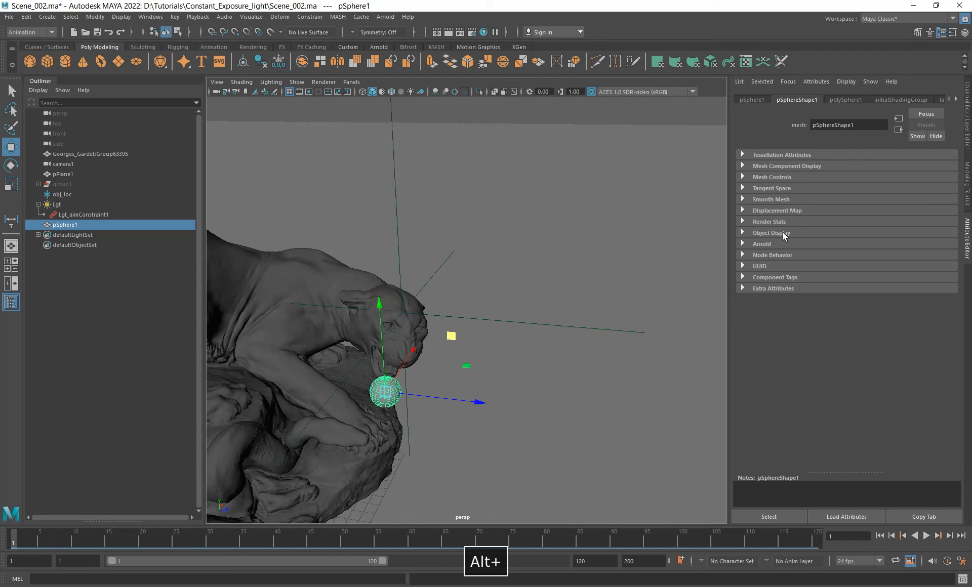
Turn on Template display for the sphere and set its X, Y and Z scale to 0.2.
click(773, 233)
click(910, 245)
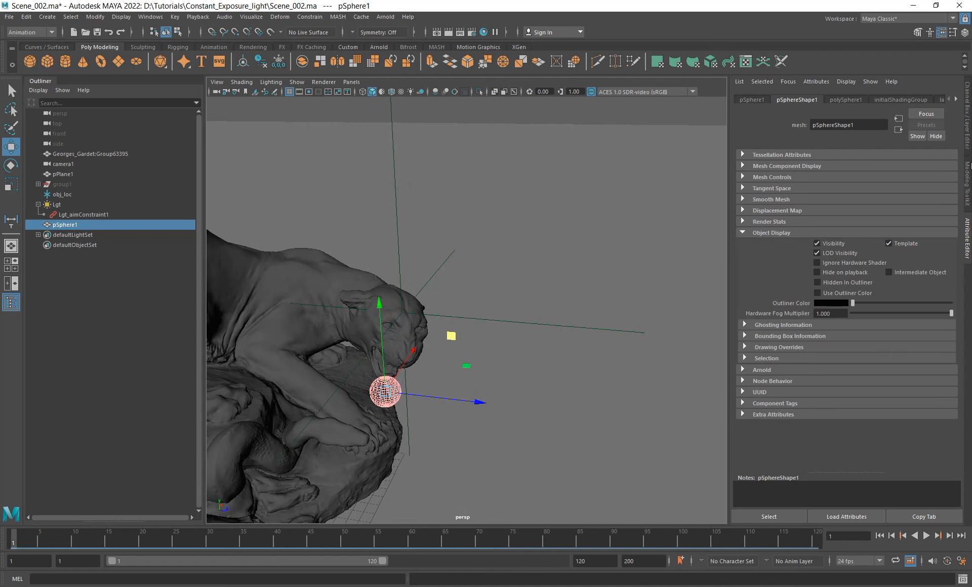
click(967, 136)
drag(936, 161, 936, 175)
text(0.2)
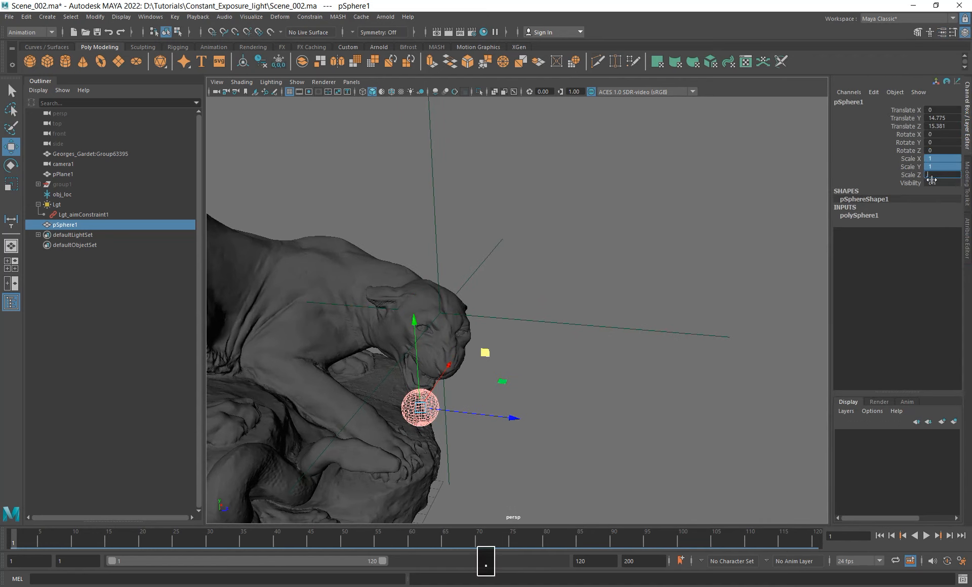
key(Return)
Match the sphere's position to the obj_loc locator at Translate X 11.749, Y 15.217 and Z 12.584.
alt+drag(476, 343, 454, 360)
alt+right_drag(454, 360, 562, 381)
alt+drag(563, 382, 538, 351)
ctrl+click(62, 194)
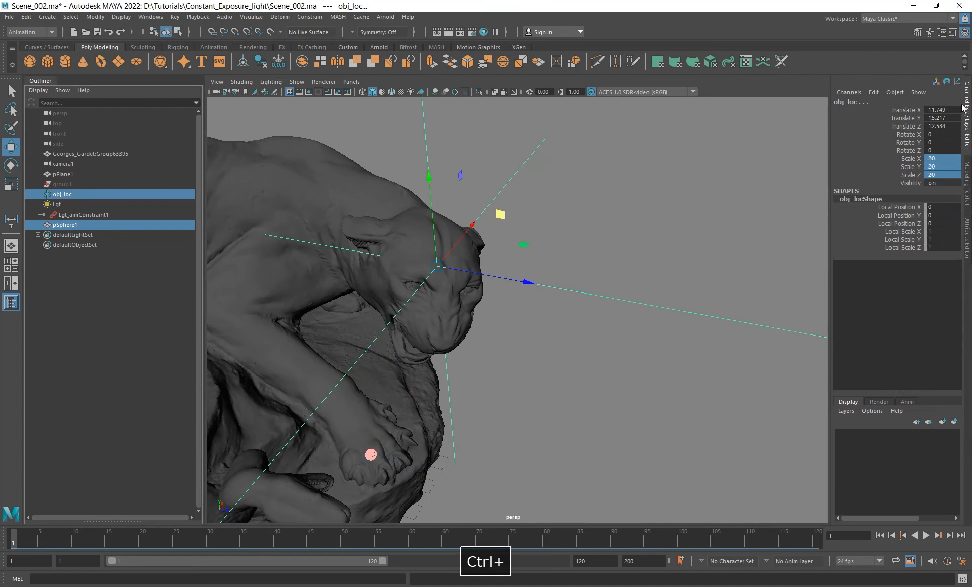
click(940, 110)
key(Tab)
key(Tab)
key(Tab)
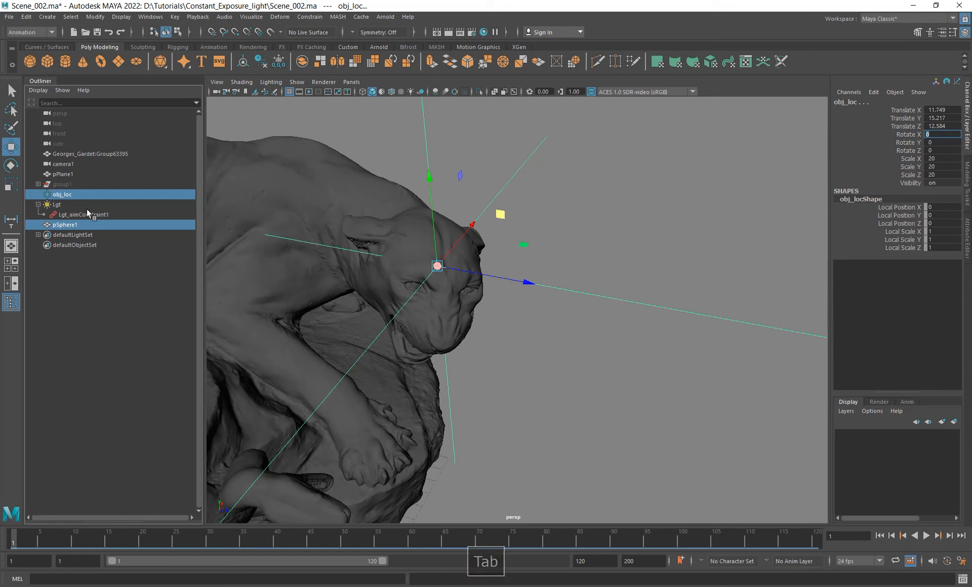
Delete the obj_loc locator while keeping the sphere in the scene.
ctrl+click(81, 224)
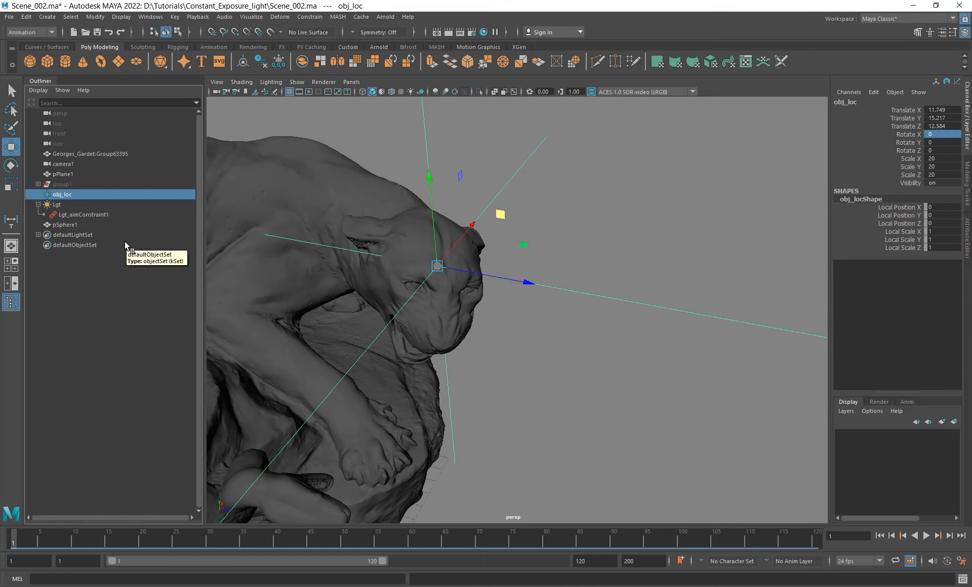
key(Delete)
click(59, 196)
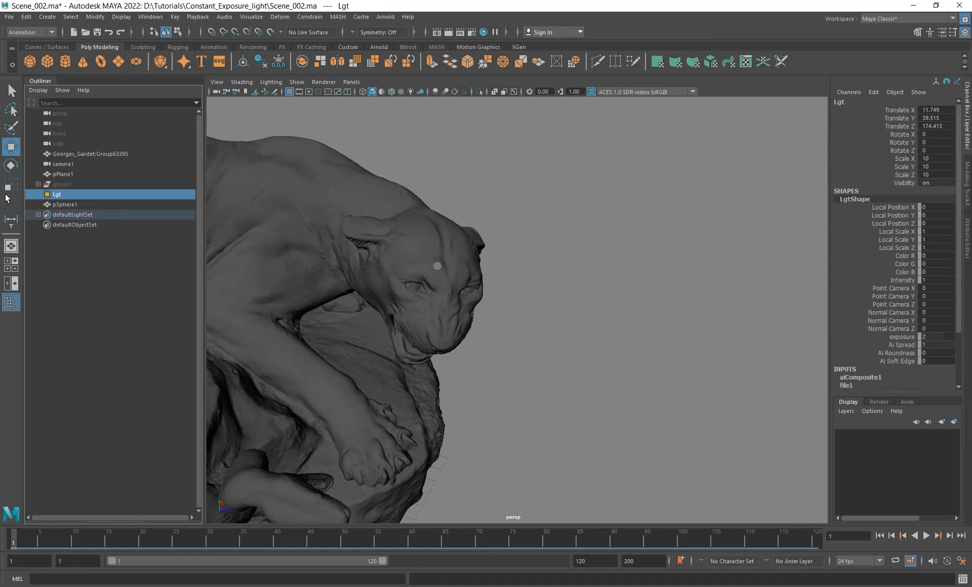
Align the Lgt light with the sphere at Translate X 11.749 and Y 15.217, leaving Translate Z alone.
click(63, 205)
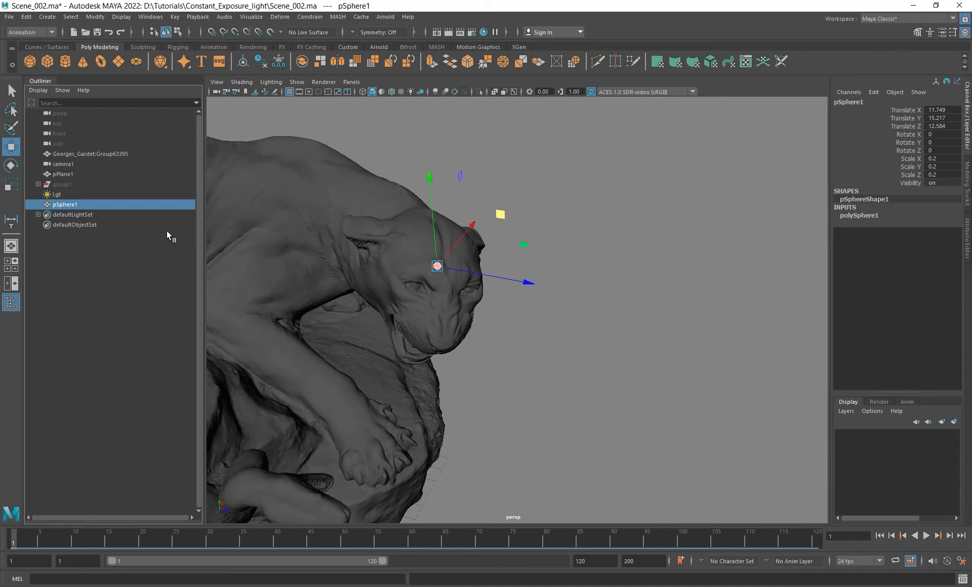
alt+drag(646, 284, 393, 276)
alt+right_drag(393, 275, 304, 287)
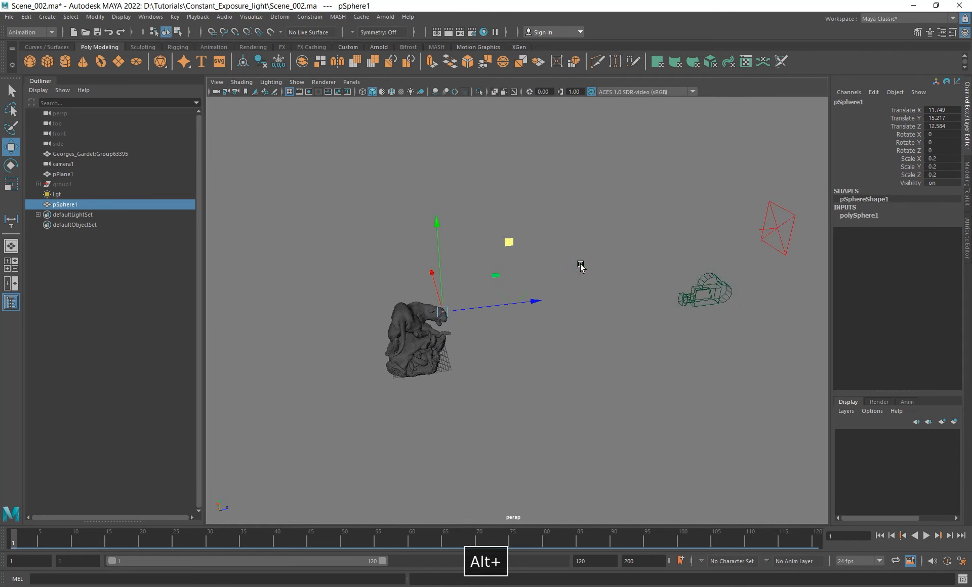
alt+drag(581, 265, 505, 272)
click(56, 195)
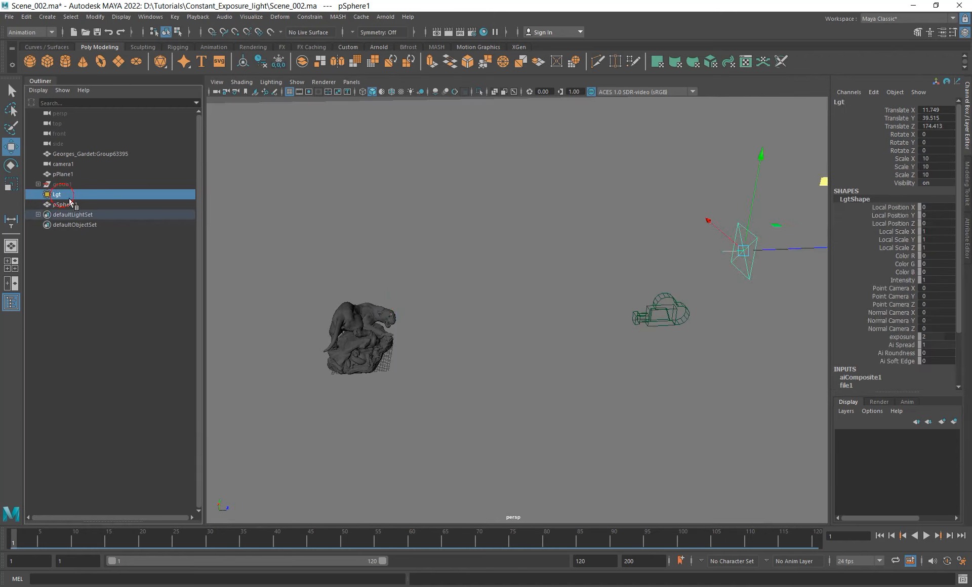
ctrl+click(65, 205)
click(945, 109)
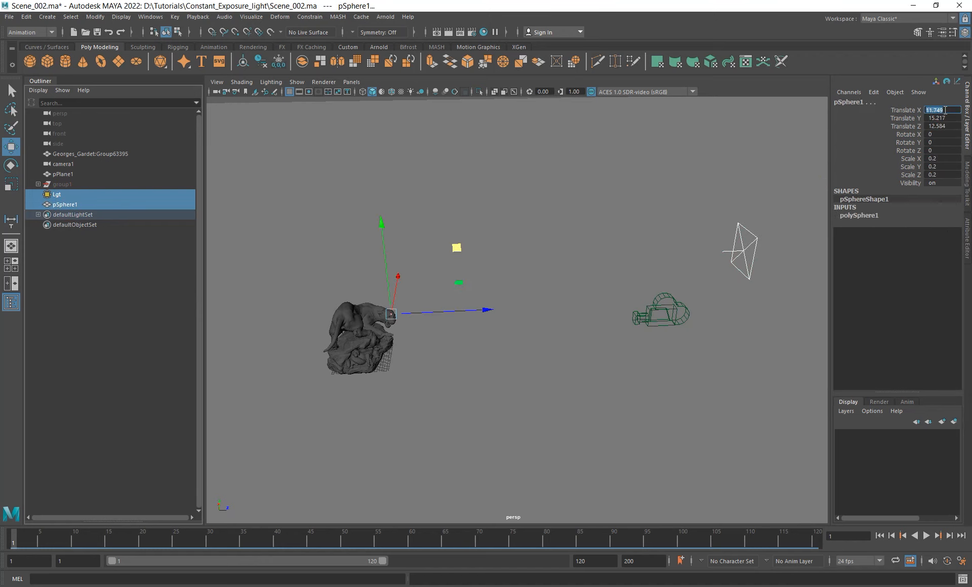
key(Tab)
key(Tab)
Add an Aim constraint so that the Lgt light points at the sphere.
alt+drag(532, 321, 431, 364)
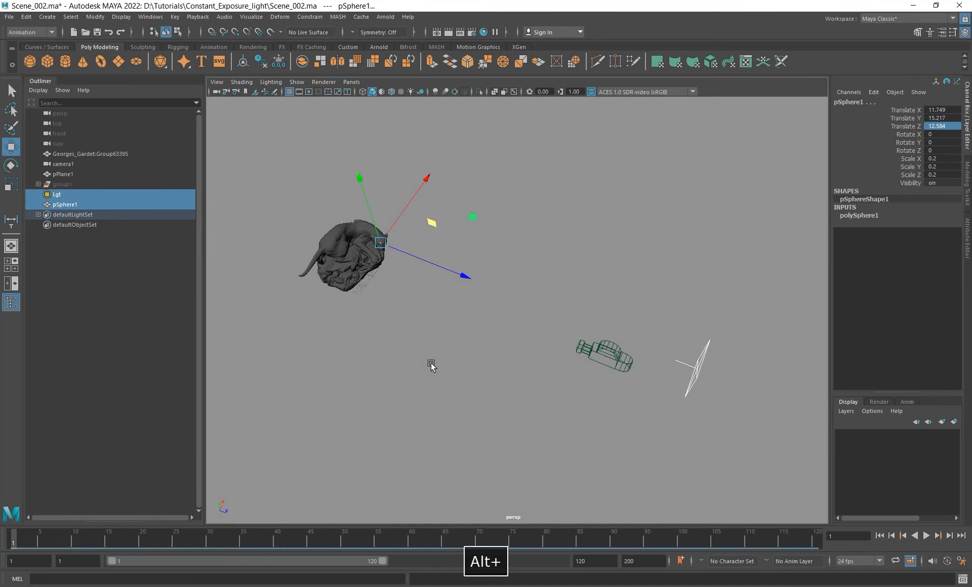
alt+drag(490, 304, 495, 268)
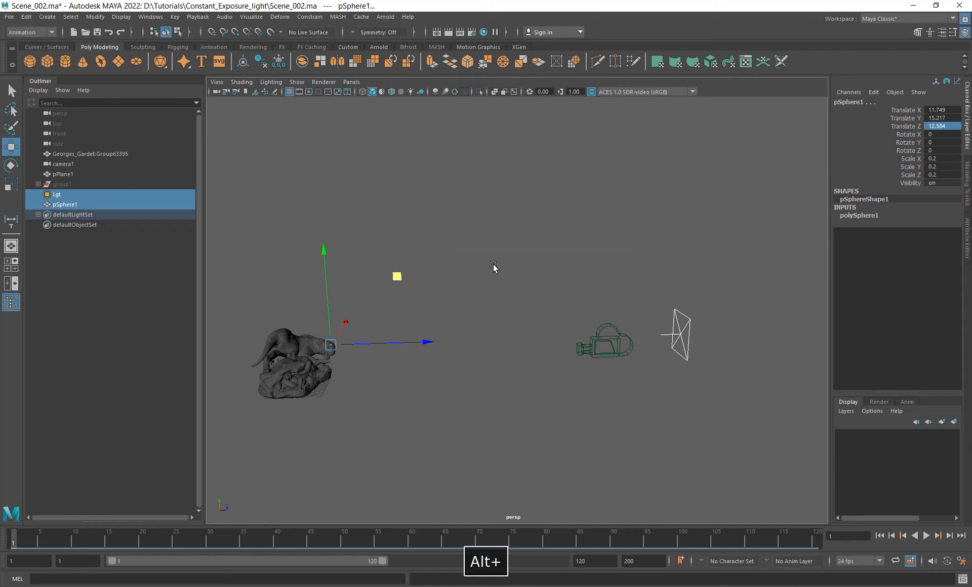
ctrl+click(63, 205)
ctrl+click(73, 203)
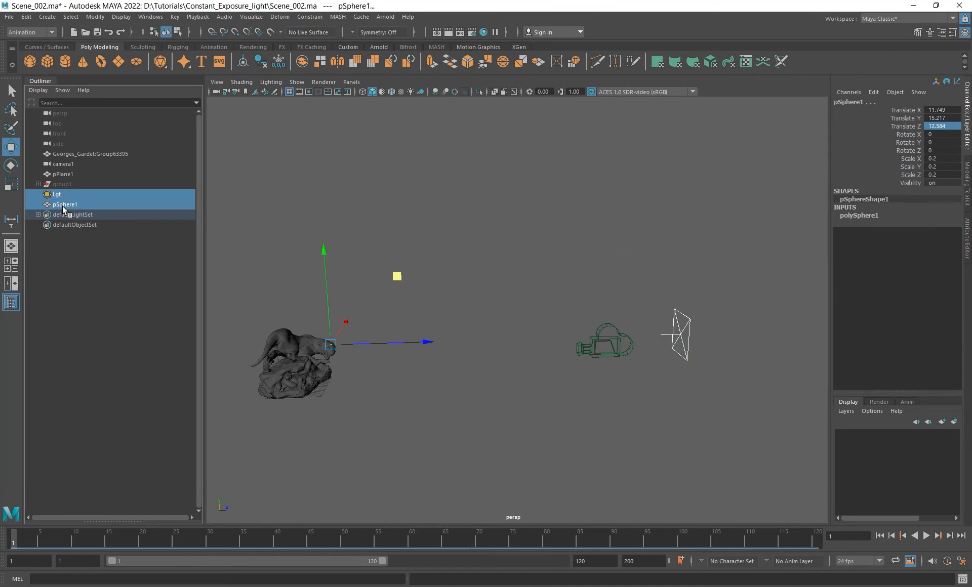
click(65, 207)
ctrl+click(57, 195)
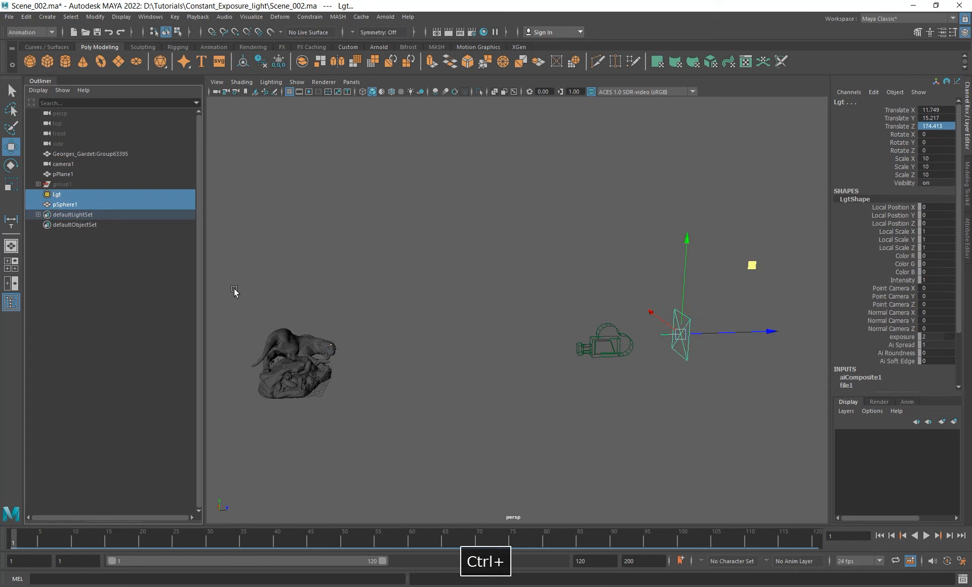
click(315, 19)
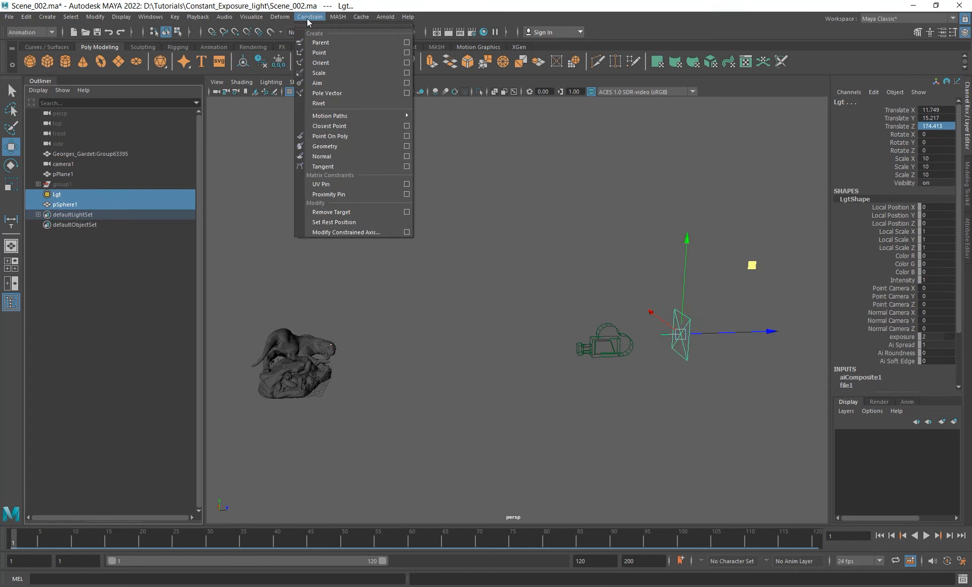
click(344, 84)
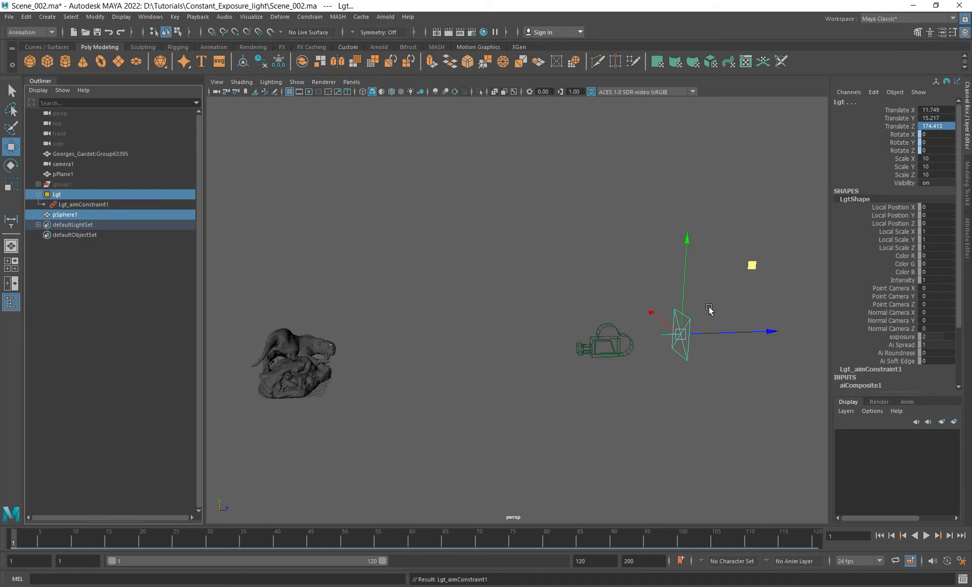
Try moving the Lgt light up and closer to test its aim constraint, and undo the move.
click(684, 360)
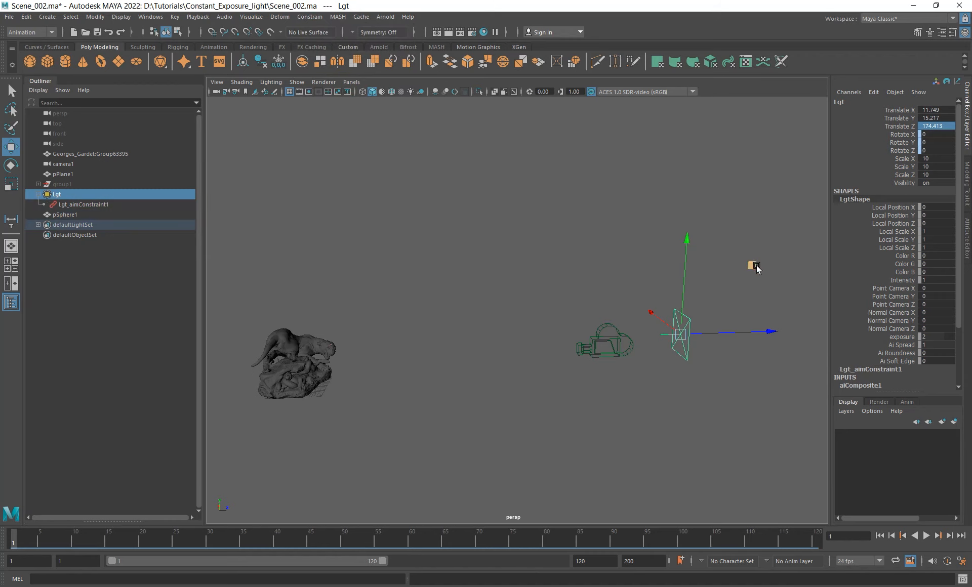
middle_drag(757, 265, 732, 249)
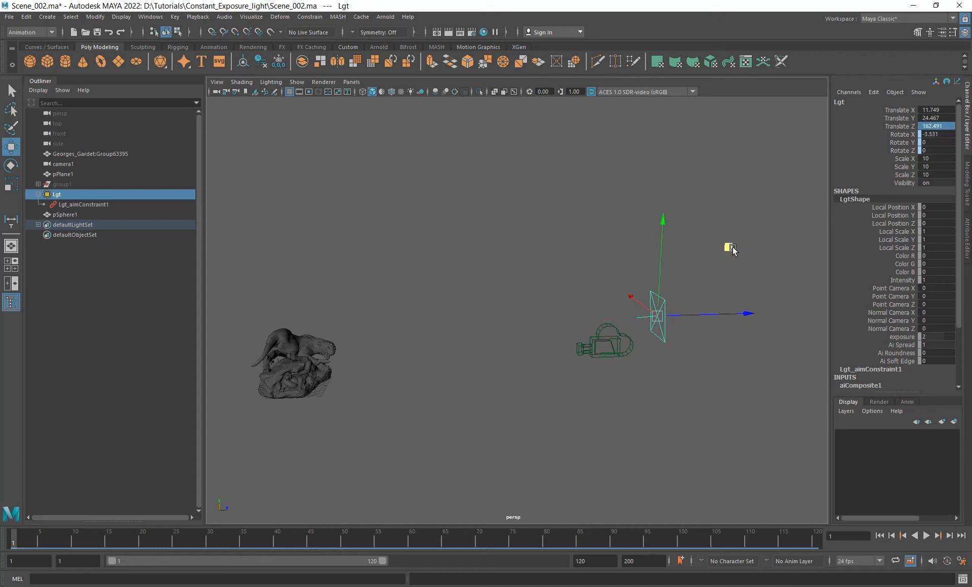
key(ctrl+z)
Rename pSphere1 as loc.
alt+drag(397, 234, 450, 242)
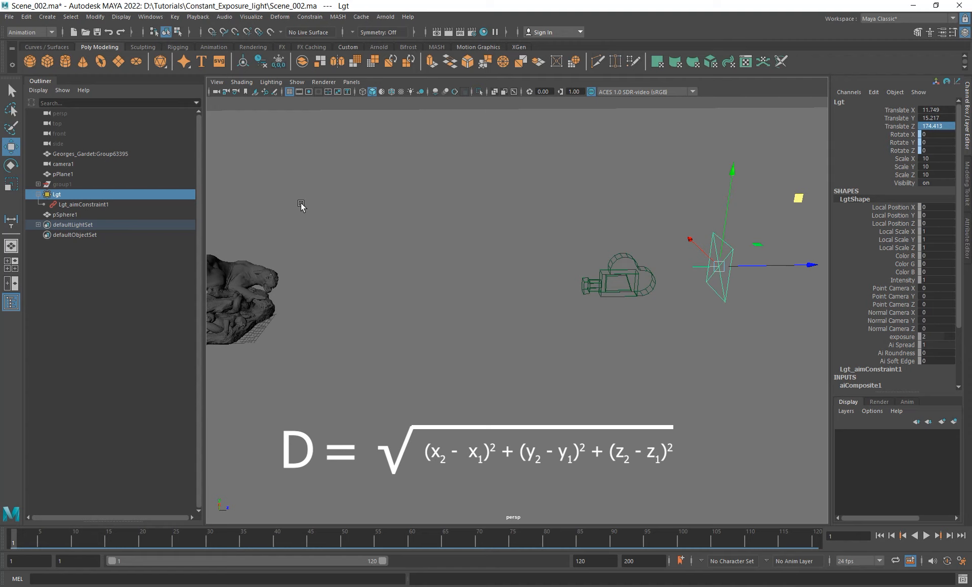
alt+drag(473, 270, 416, 273)
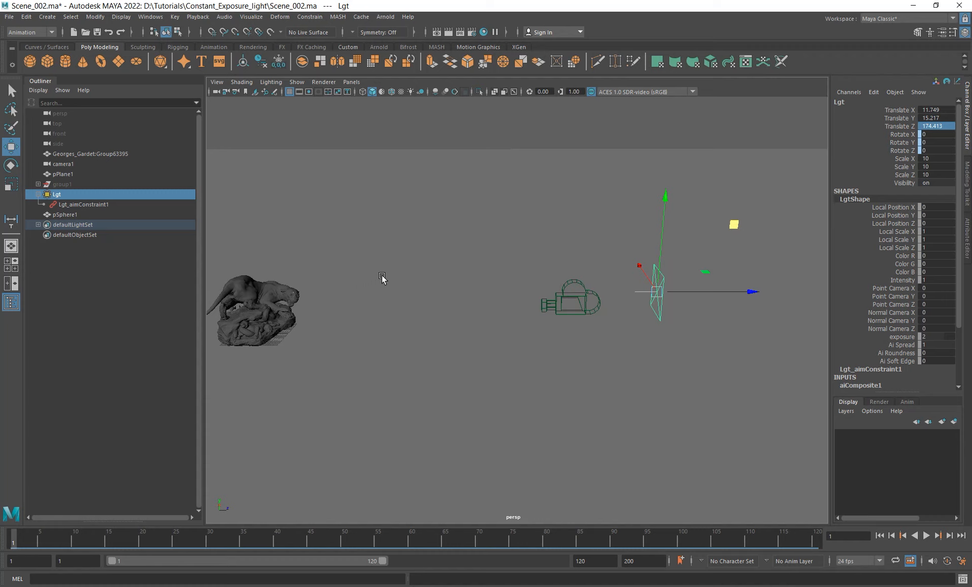
click(67, 215)
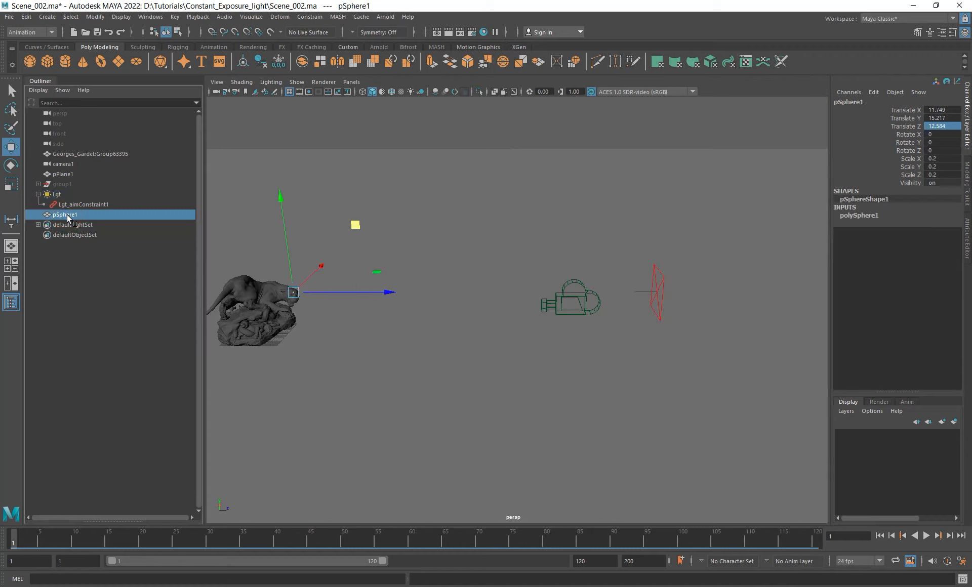
double_click(67, 214)
text(loc)
key(Return)
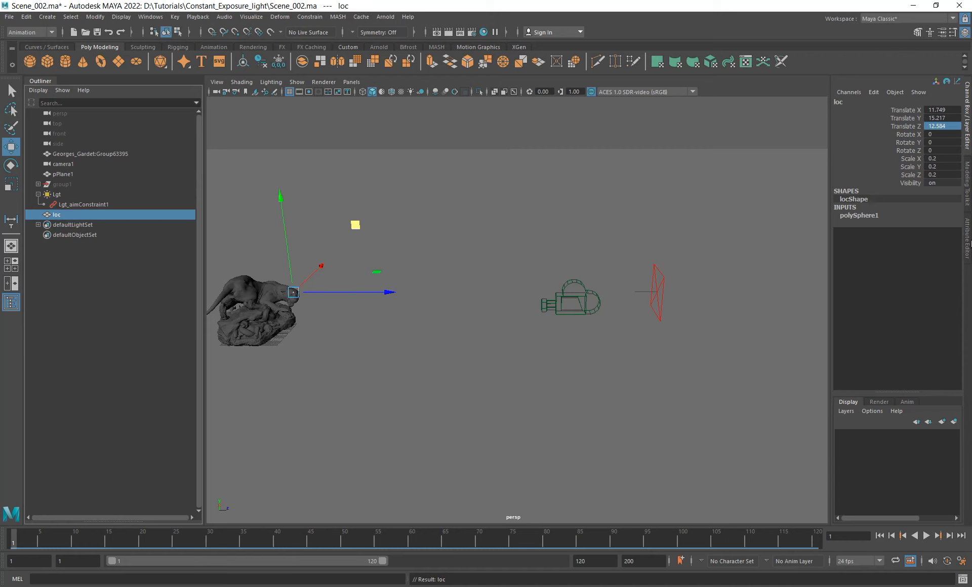
Break the aiComposite1 connection on the Lgt light's Color and set the colour to white.
key(ctrl+a)
click(586, 278)
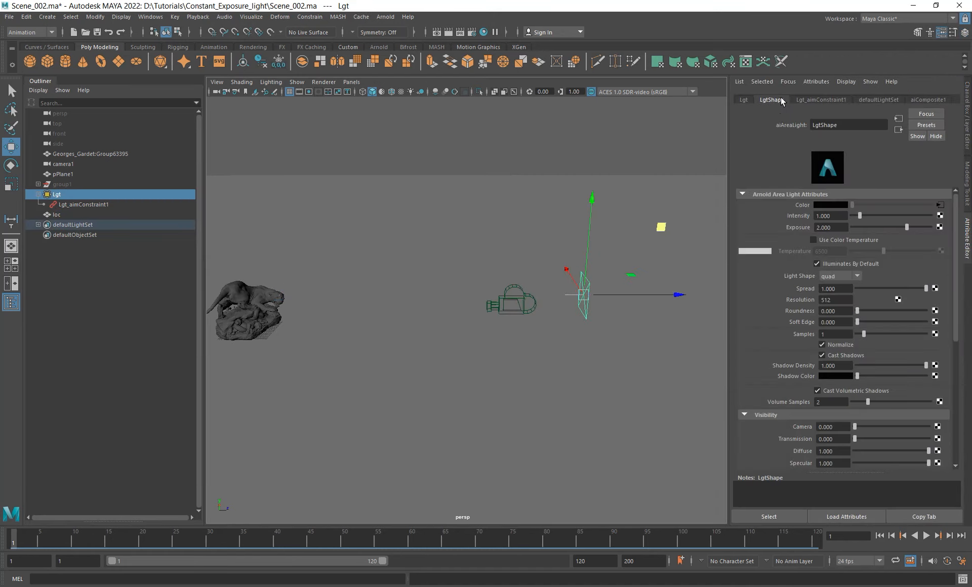
right_click(804, 206)
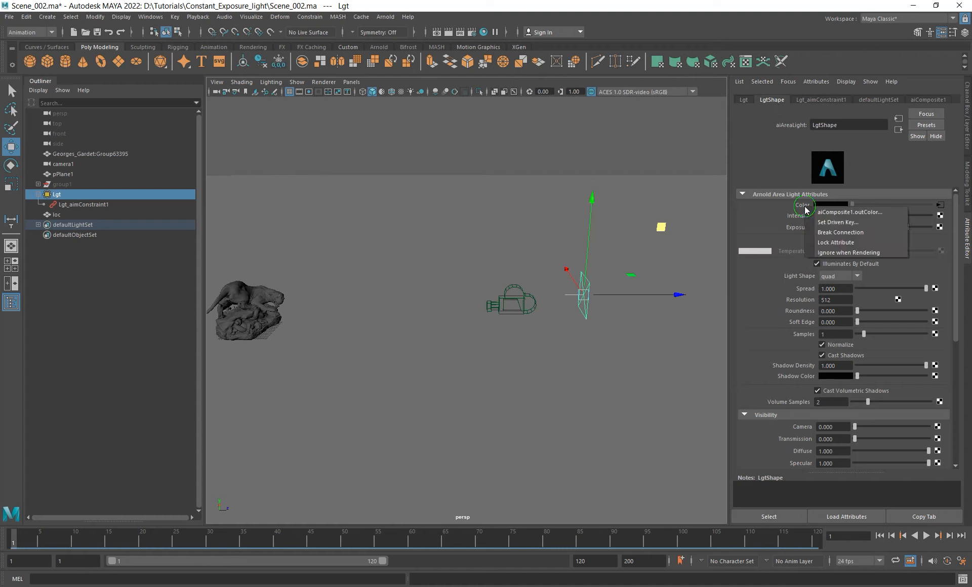
click(830, 228)
drag(859, 205, 932, 205)
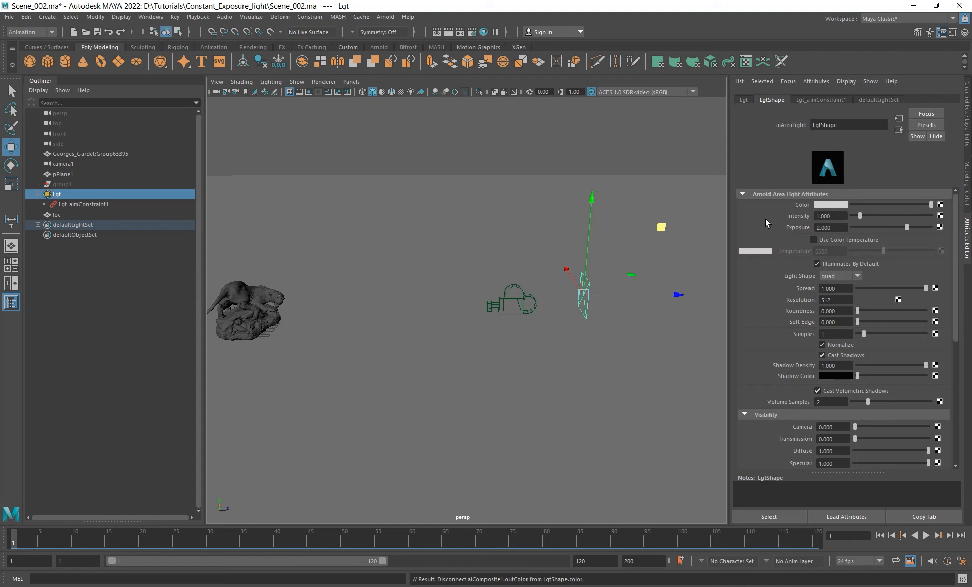
Set the Lgt light's Exposure to 0.
mouse_move(420, 237)
alt+mouse_down()
mouse_move(400, 243)
mouse_move(410, 238)
alt+mouse_up()
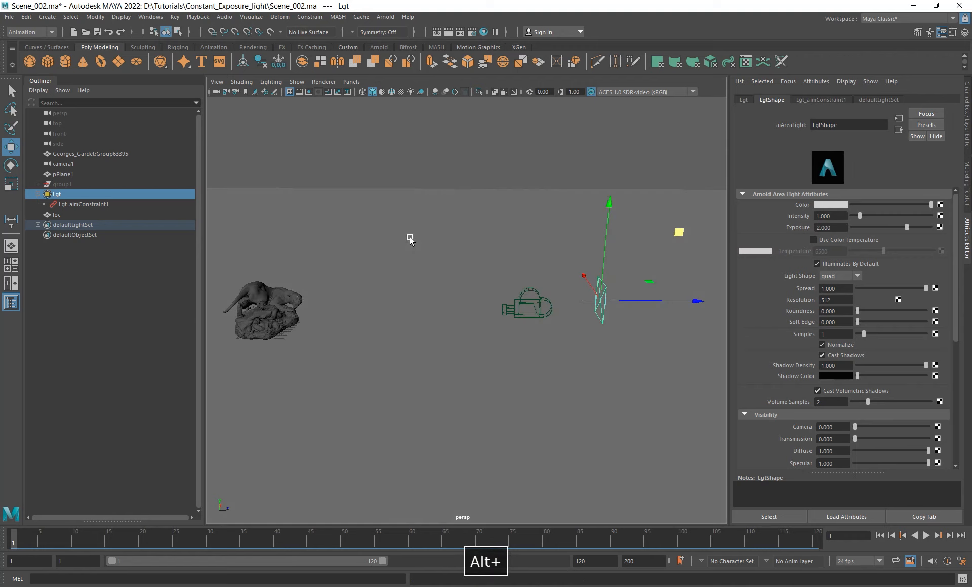
double_click(830, 228)
text(0)
key(Return)
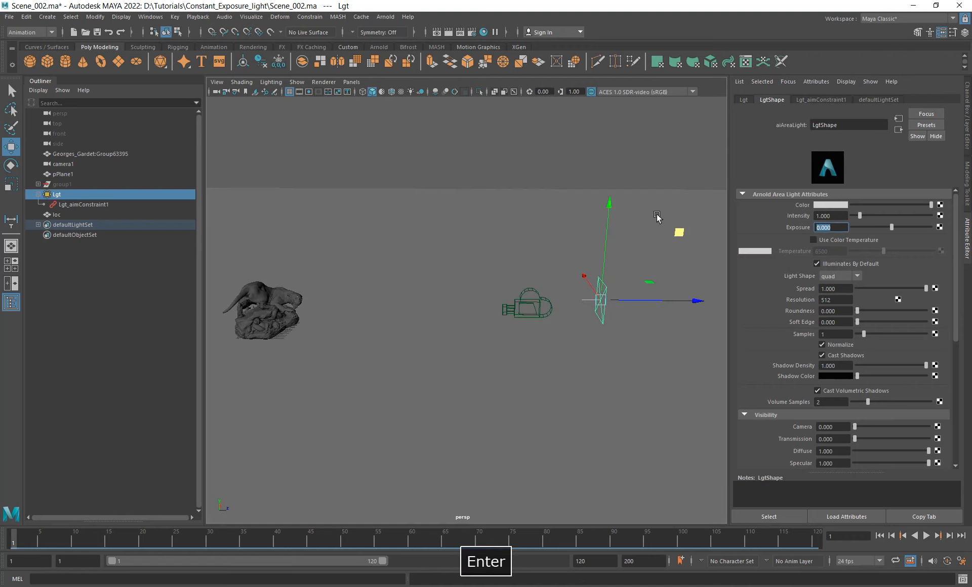
Create a new expression for the light's Intensity and begin it with "LgtShape.intensity =".
right_click(842, 215)
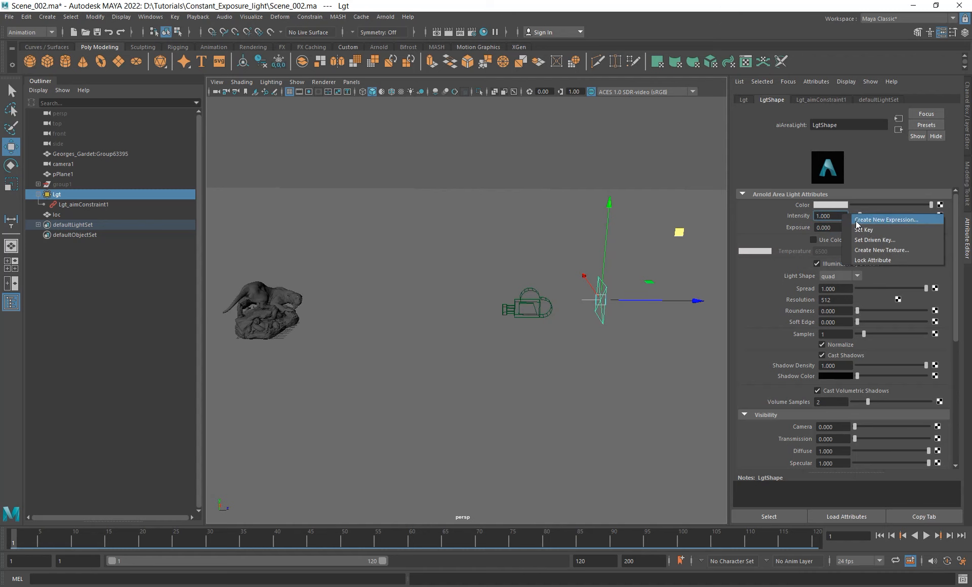
click(889, 220)
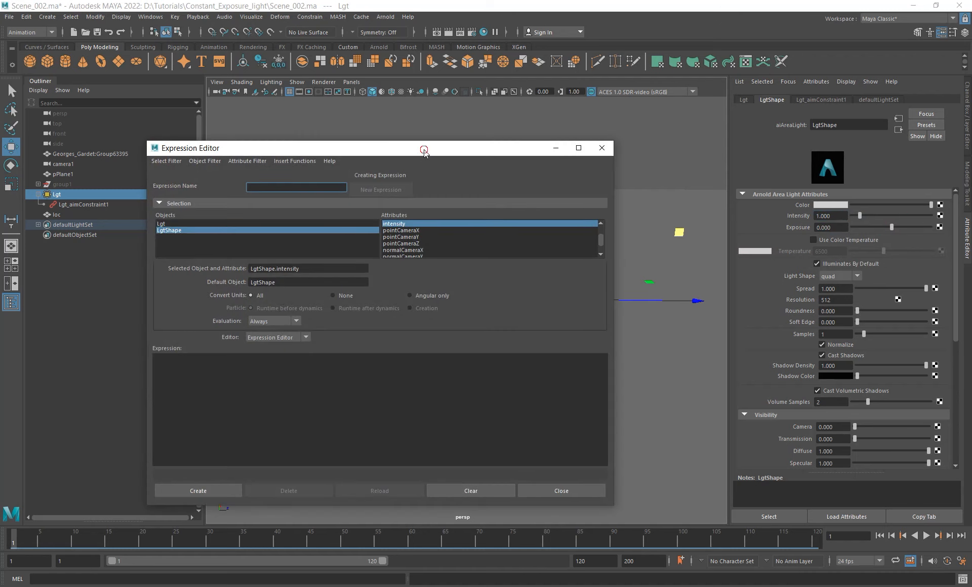
drag(425, 151, 582, 107)
drag(474, 227, 378, 228)
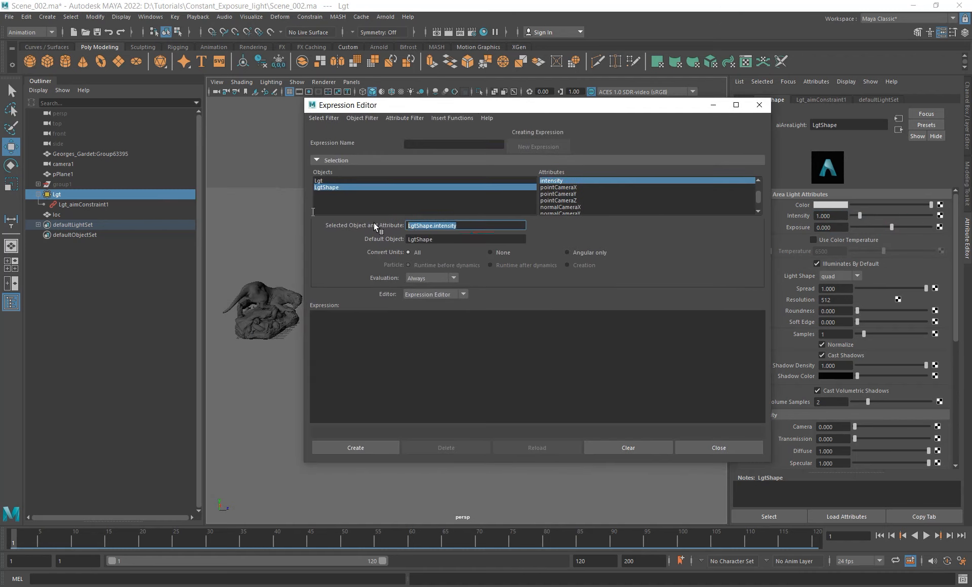
key(ctrl+c)
click(417, 323)
key(ctrl+v)
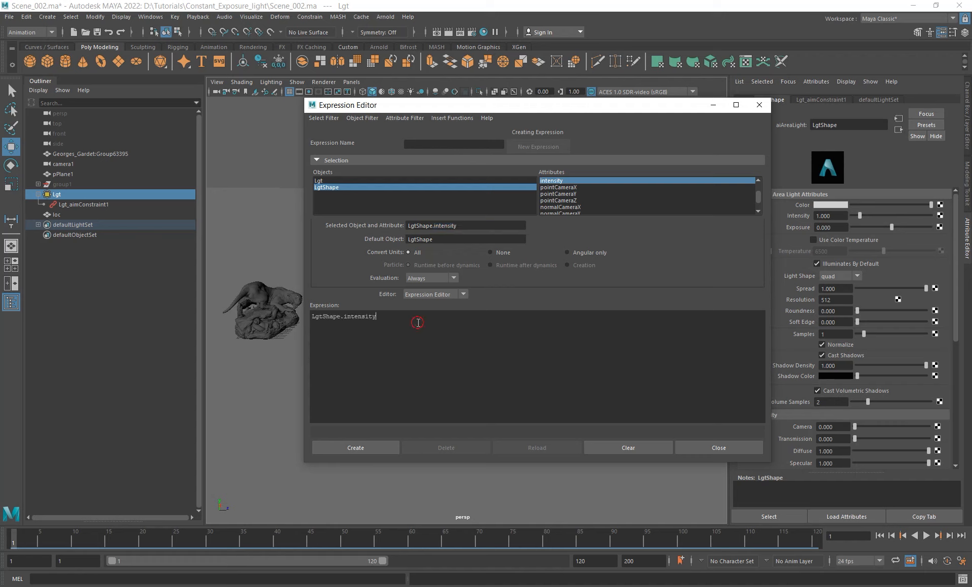
text(=)
drag(514, 107, 478, 149)
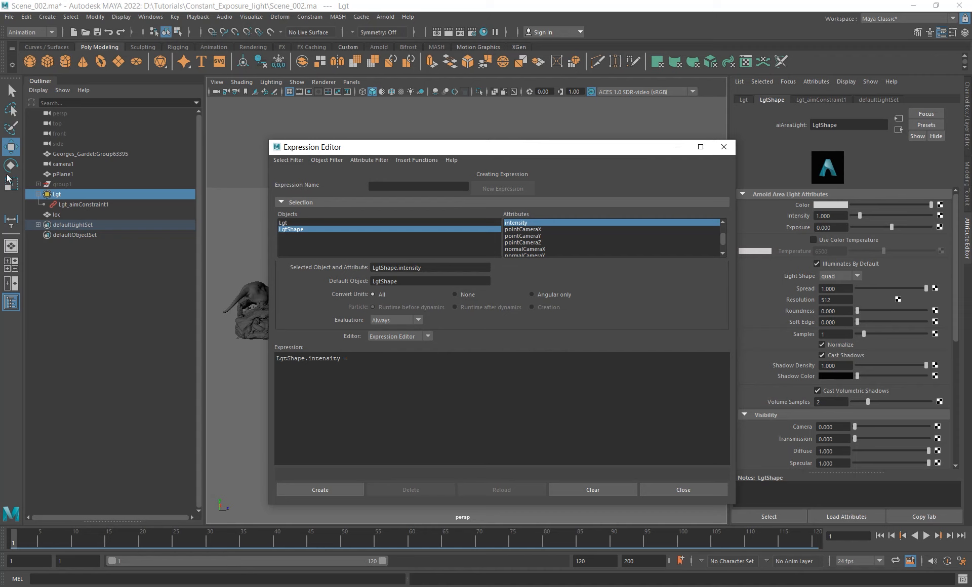
Check the transform names and translate attributes of the loc sphere and the Lgt light for use in the expression.
click(57, 215)
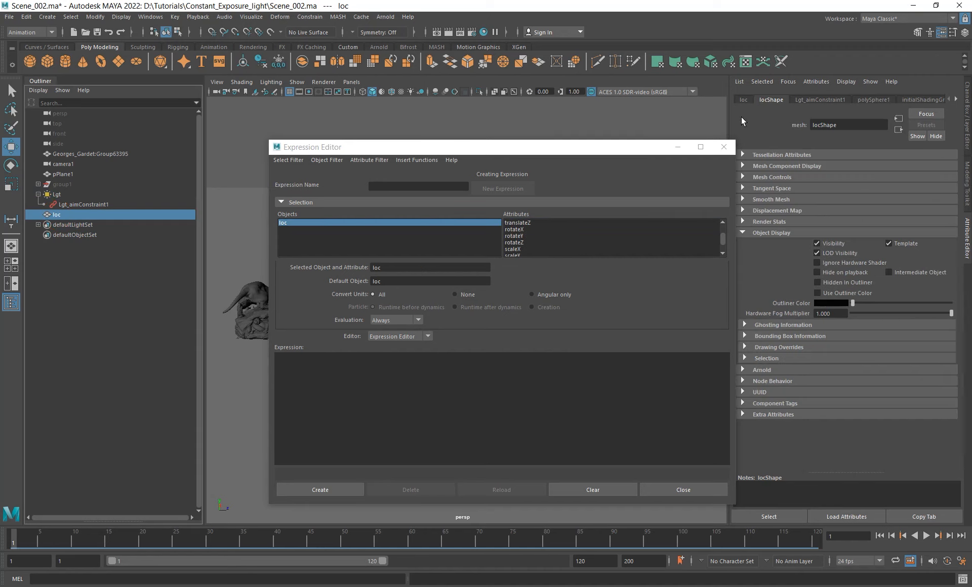
click(744, 100)
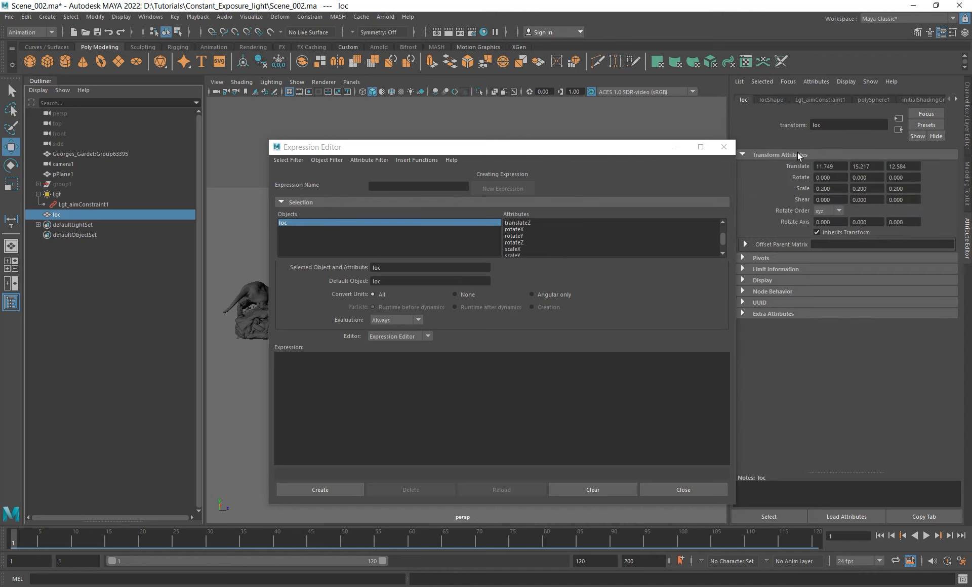
drag(848, 125, 773, 128)
click(53, 195)
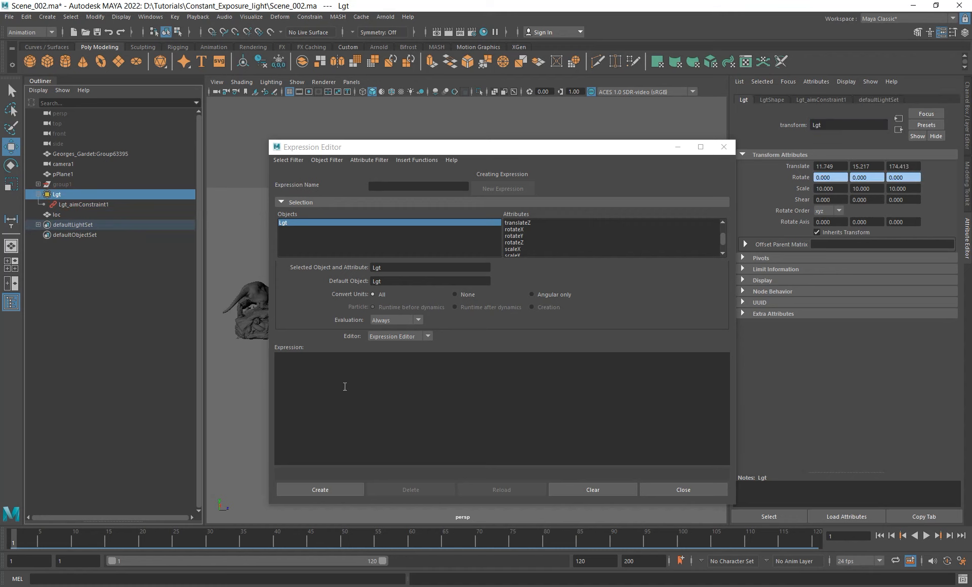
click(306, 361)
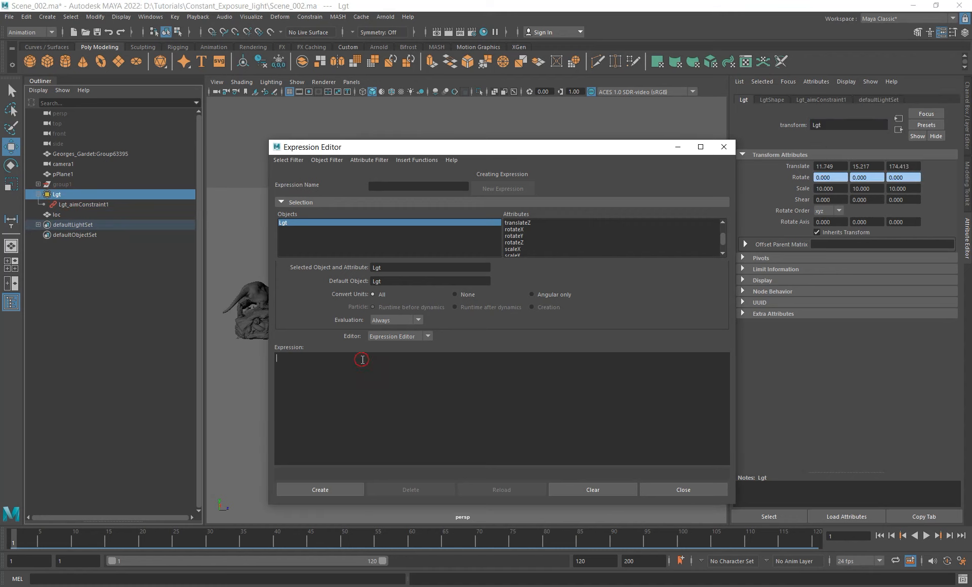
click(54, 214)
key(ctrl+z)
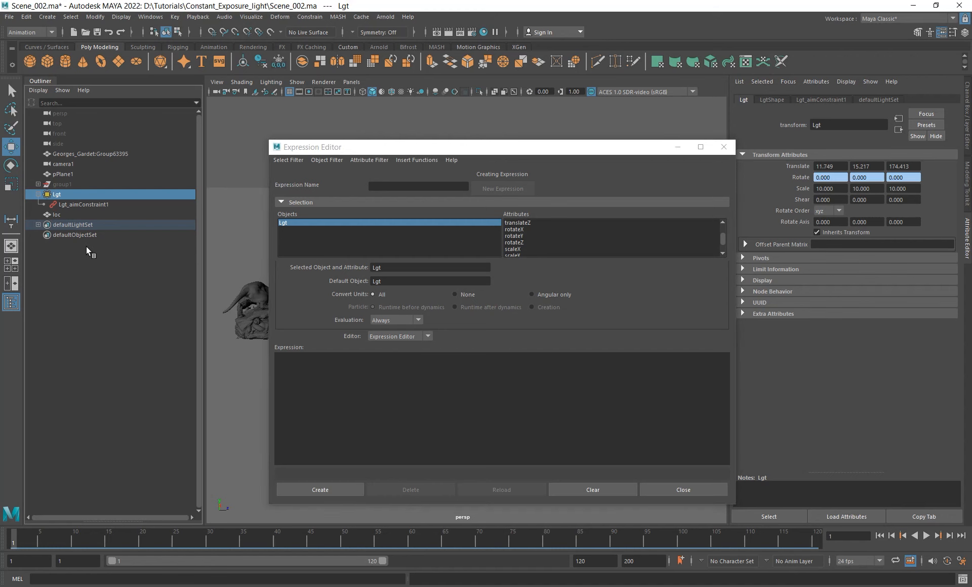
Create a new expression for the Lgt light's Intensity, starting it with "LgtShape.intensity =".
click(56, 216)
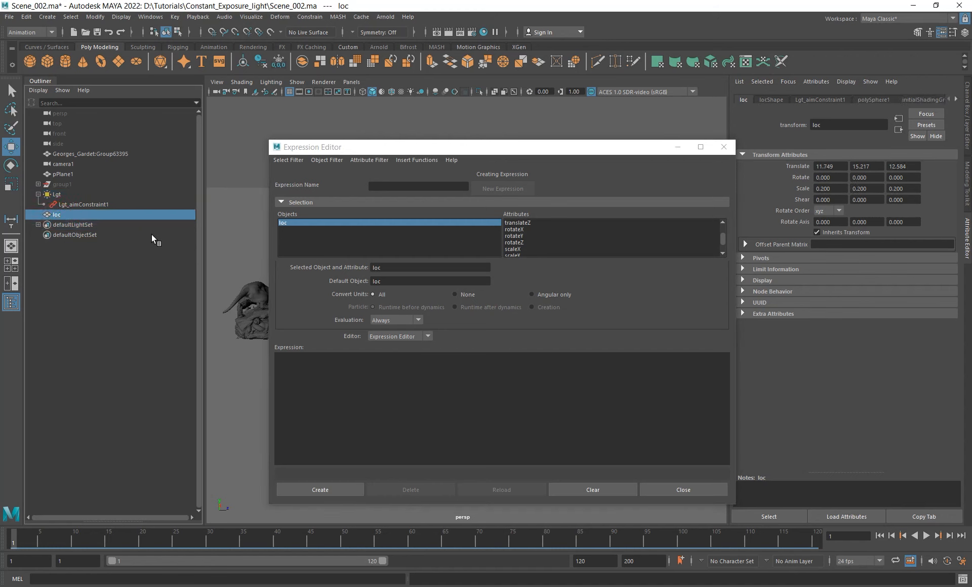
click(57, 194)
click(772, 100)
right_click(842, 218)
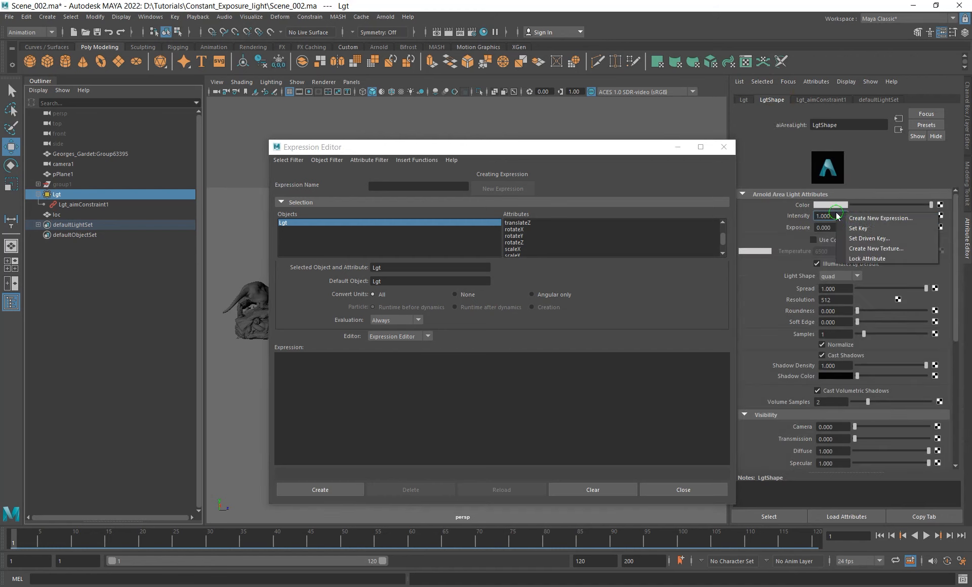
click(864, 224)
click(407, 269)
double_click(407, 269)
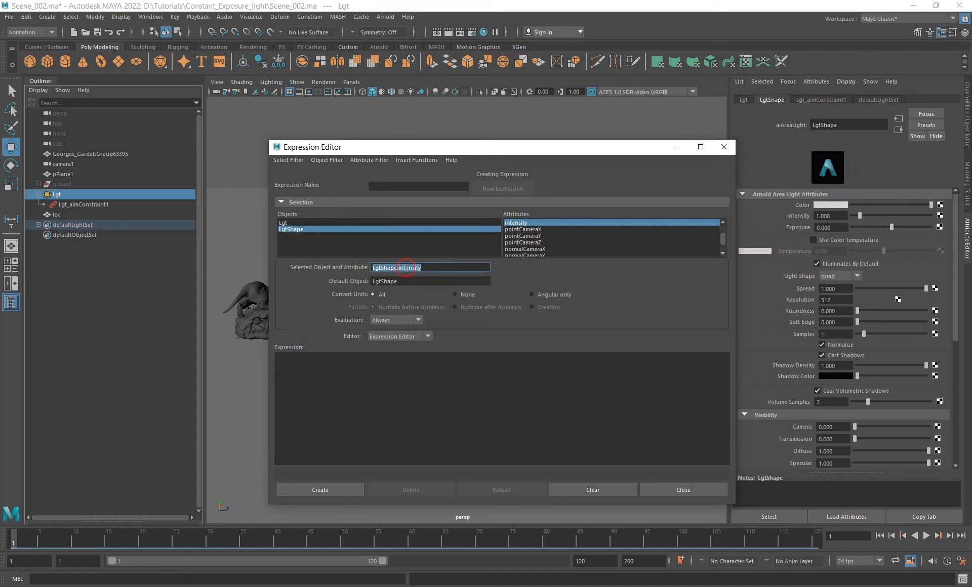
middle_drag(407, 266, 344, 369)
text(=)
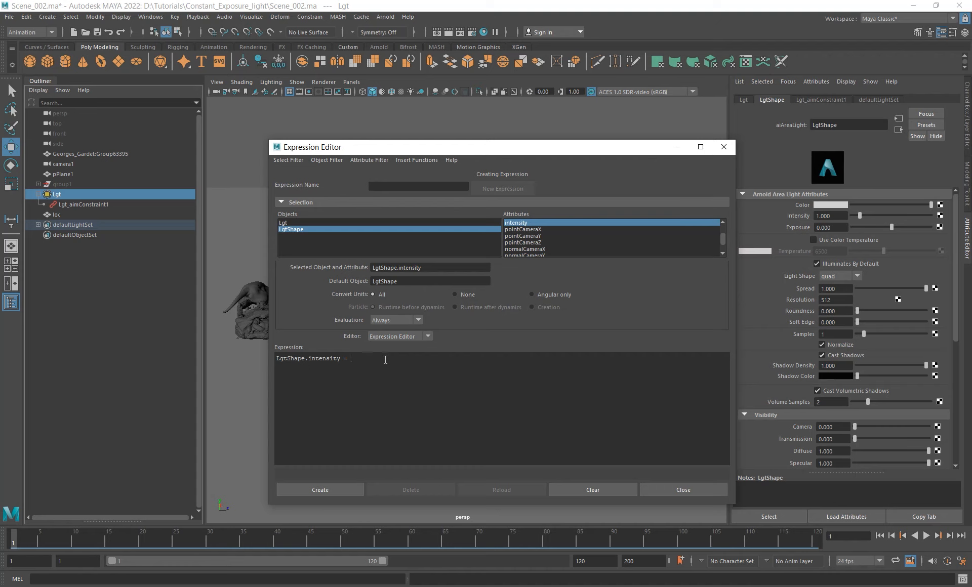
Complete the intensity expression with "Lgt.translateX - loc.translateX" and create it.
text(l)
key(BackSpace)
text(Lgt)
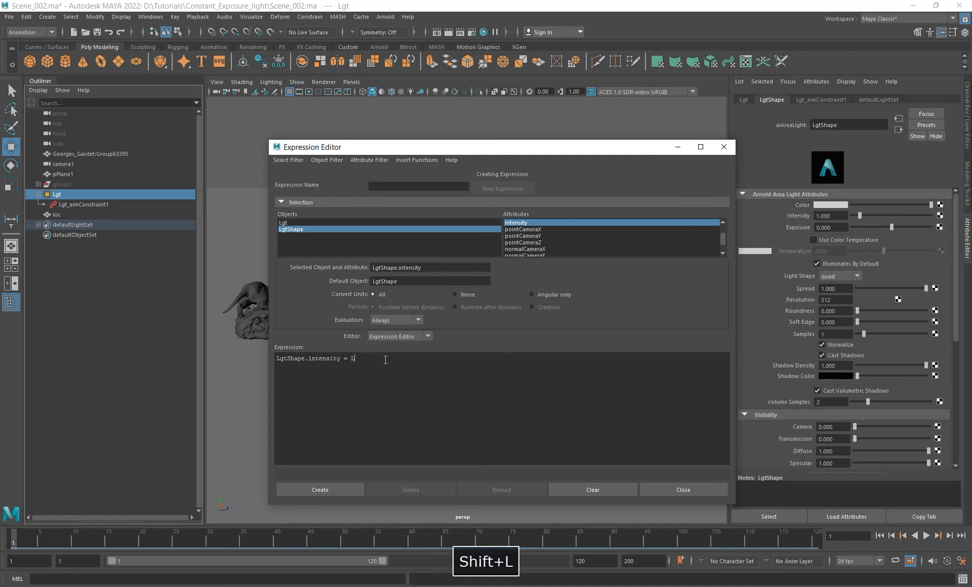
text(.)
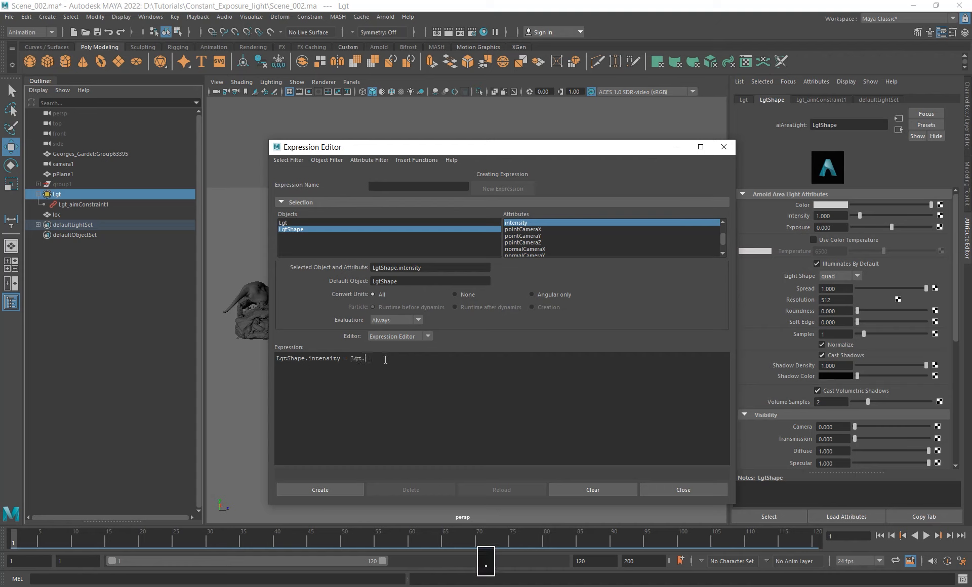
text(translateX)
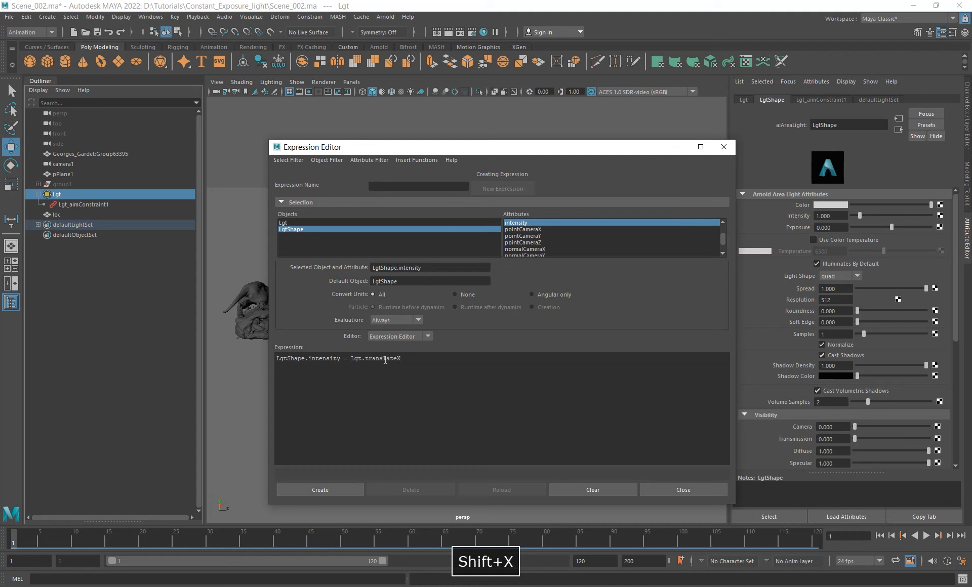
double_click(385, 360)
click(413, 358)
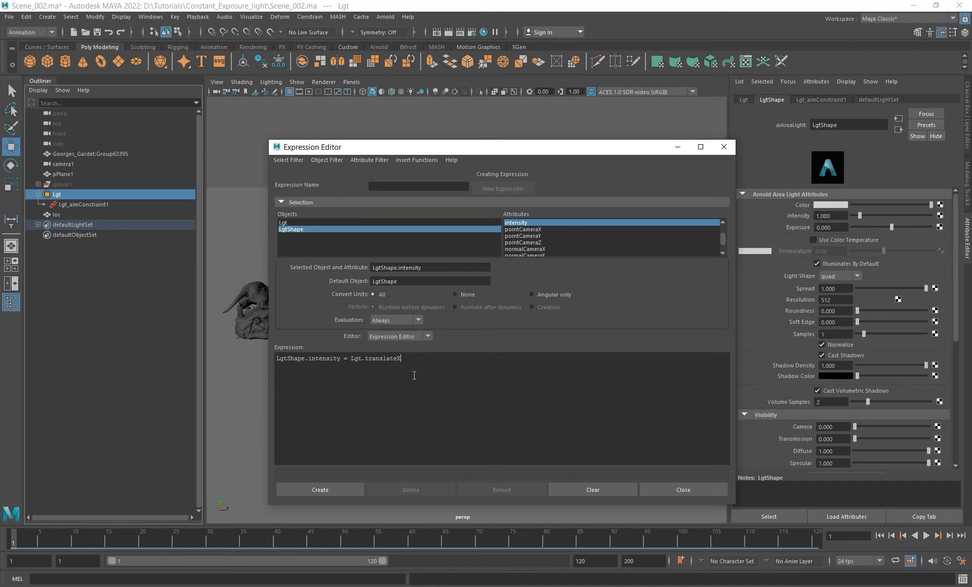
text(- )
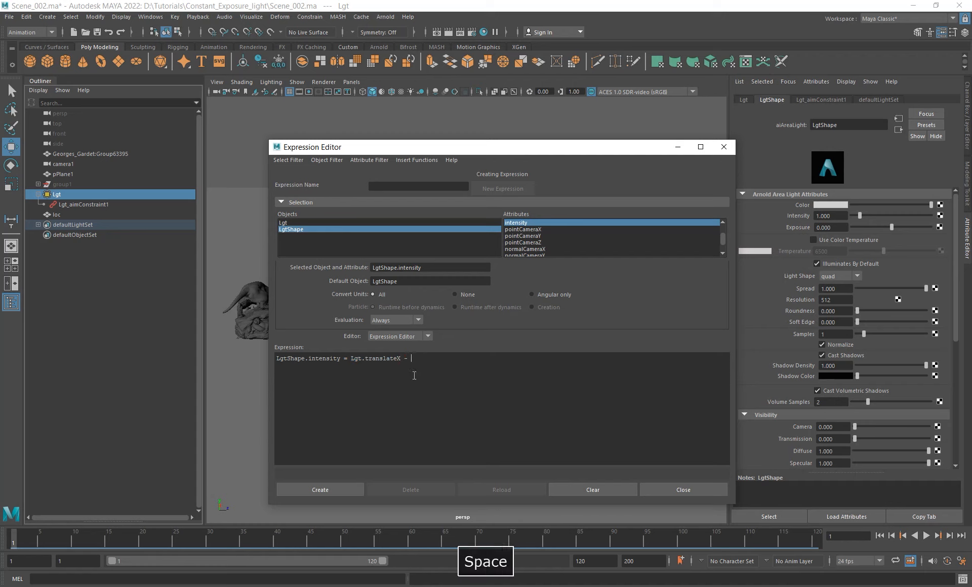
text(lo)
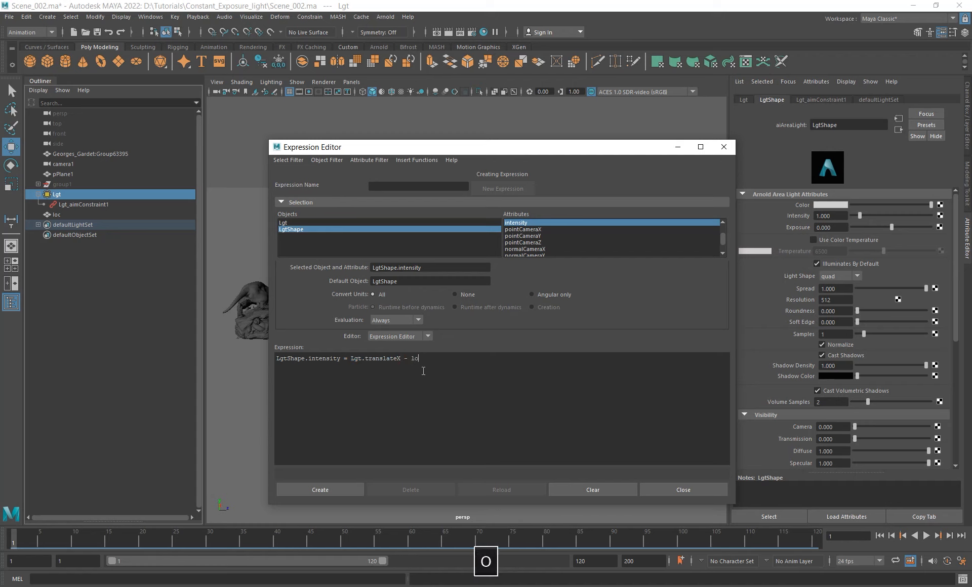
text(c.translateX)
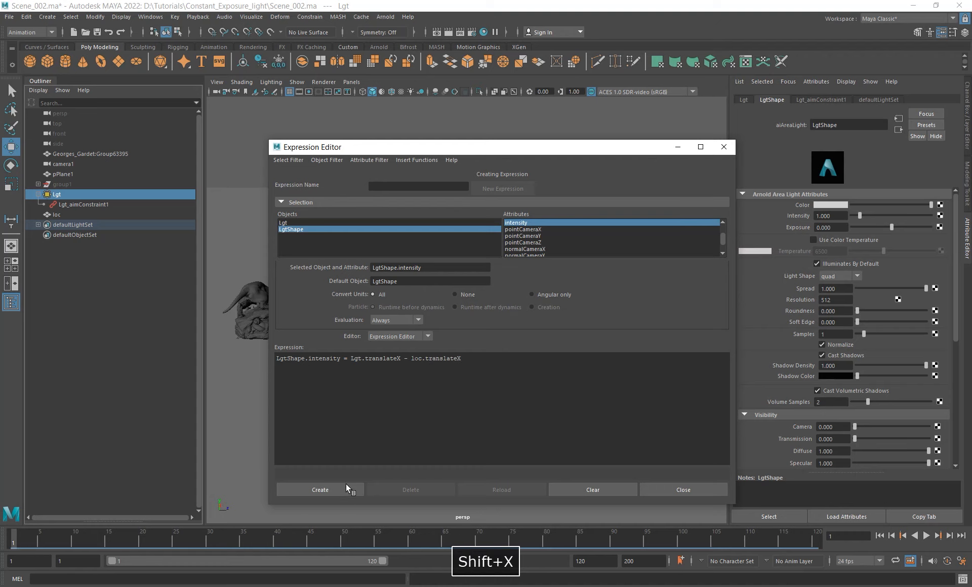
click(321, 491)
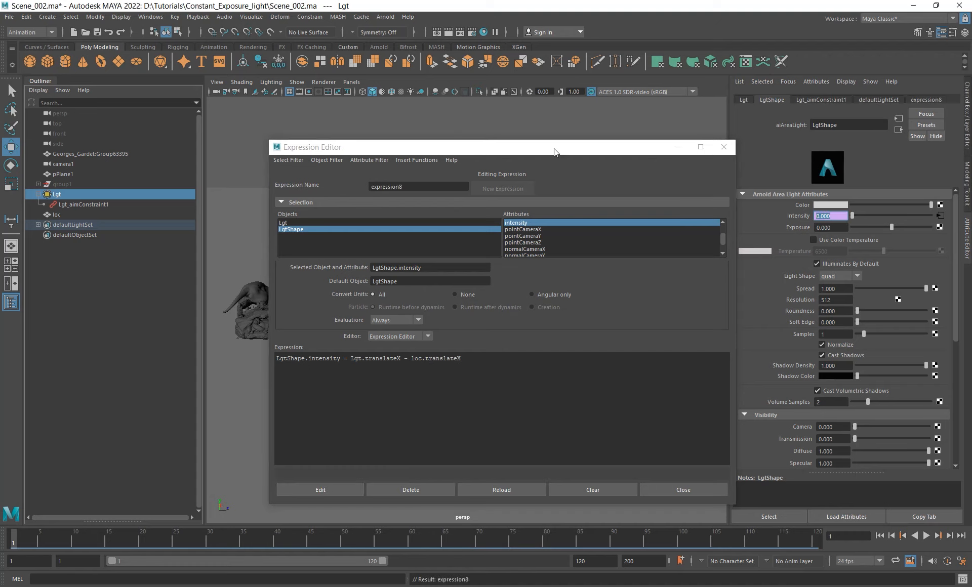
Bring the scene into view and compare the Translate X values of the Lgt light and the loc sphere.
drag(554, 150, 524, 352)
alt+drag(516, 309, 388, 258)
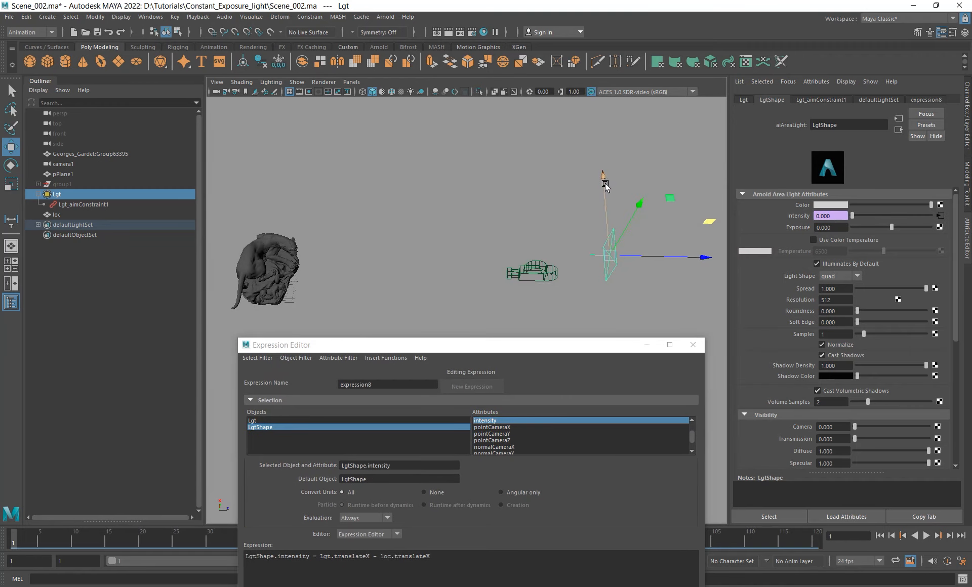
click(60, 195)
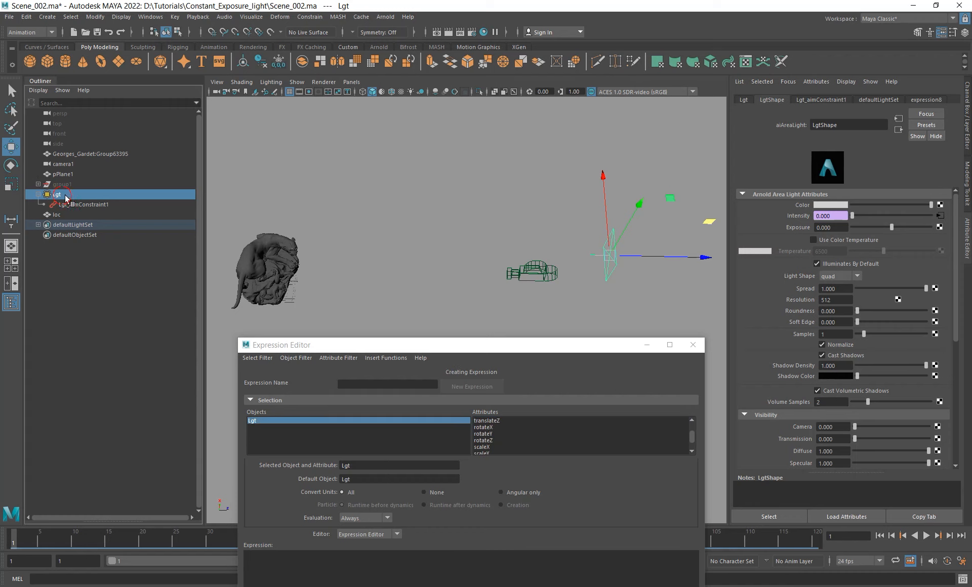
click(743, 100)
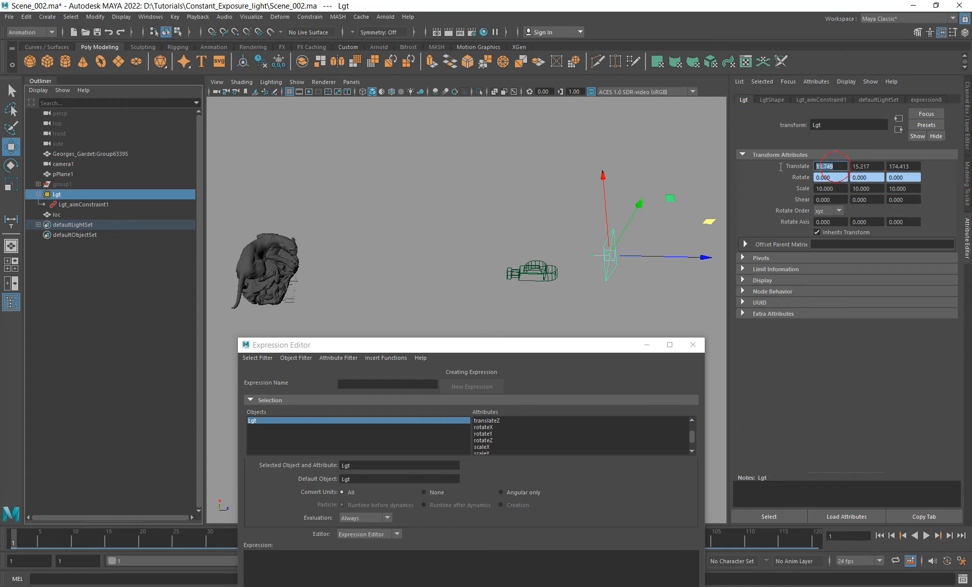
click(57, 215)
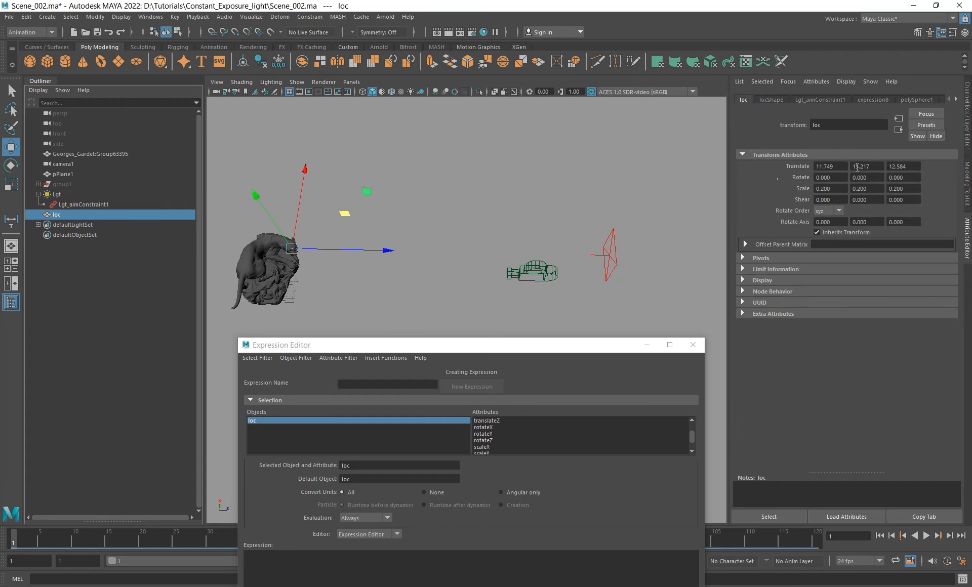
drag(843, 167, 780, 168)
drag(512, 347, 527, 327)
click(529, 177)
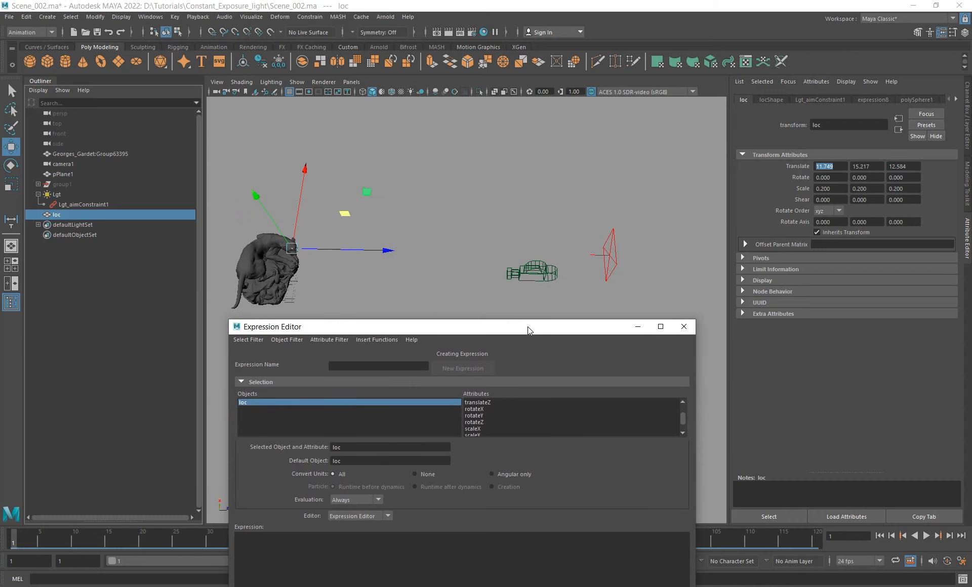
Move the Lgt light along X to about -1.585 and check its Intensity.
click(613, 248)
drag(604, 177, 604, 202)
click(779, 100)
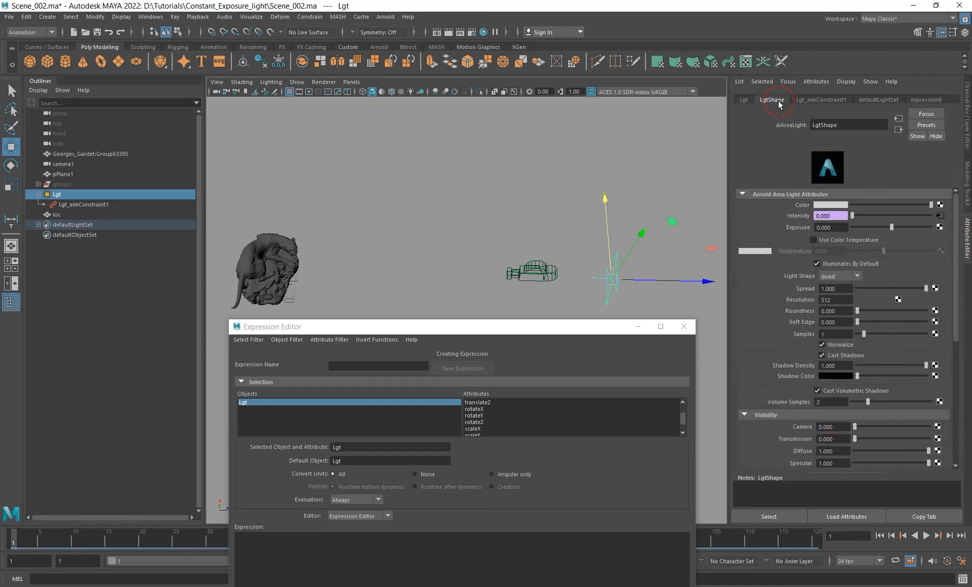
click(744, 100)
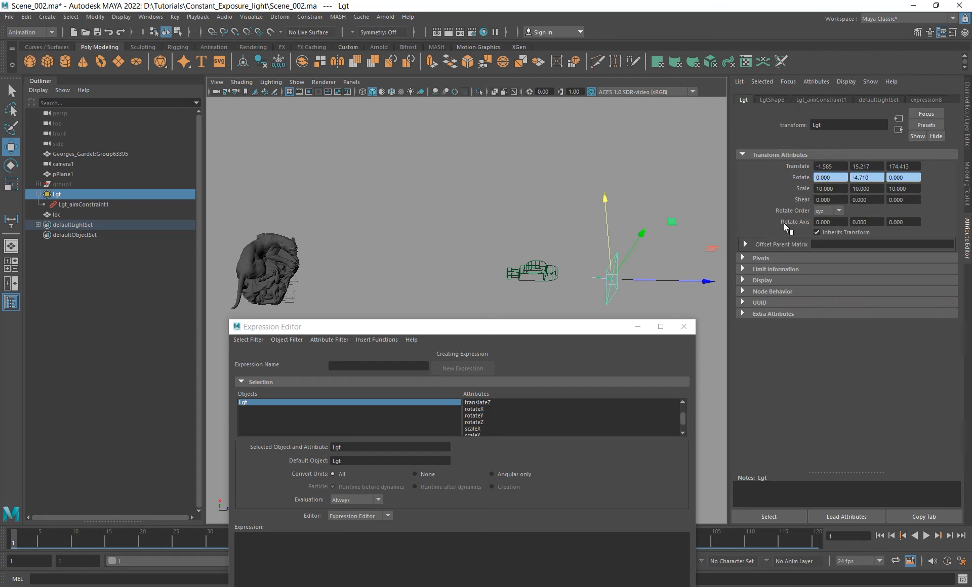
click(773, 99)
click(840, 216)
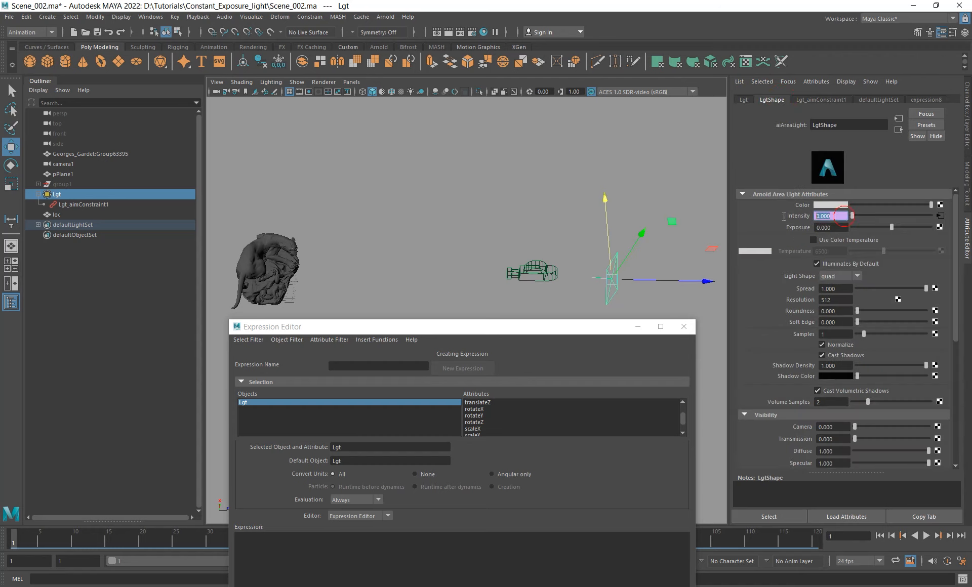
Compare the moved Lgt light's Translate X with that of the loc sphere.
click(745, 100)
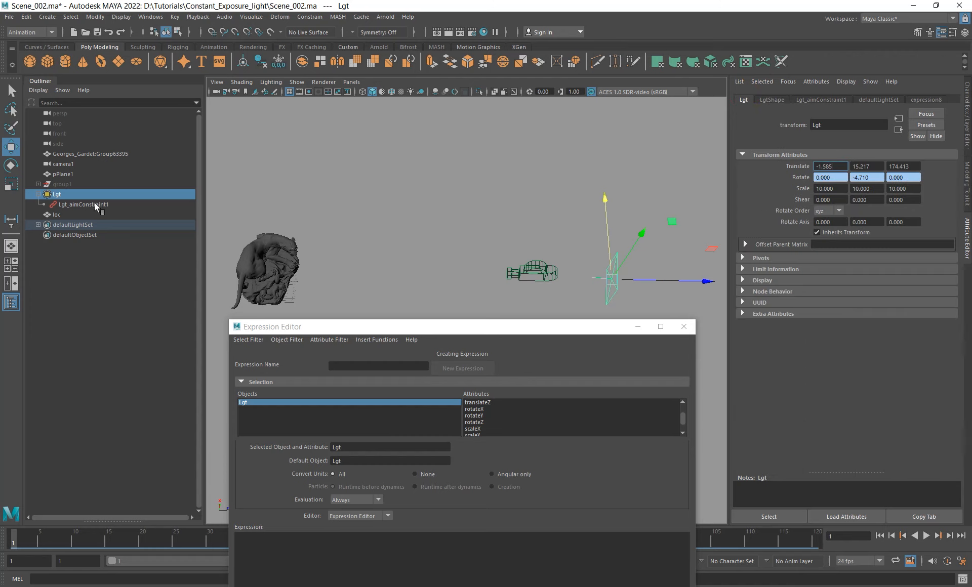
click(59, 216)
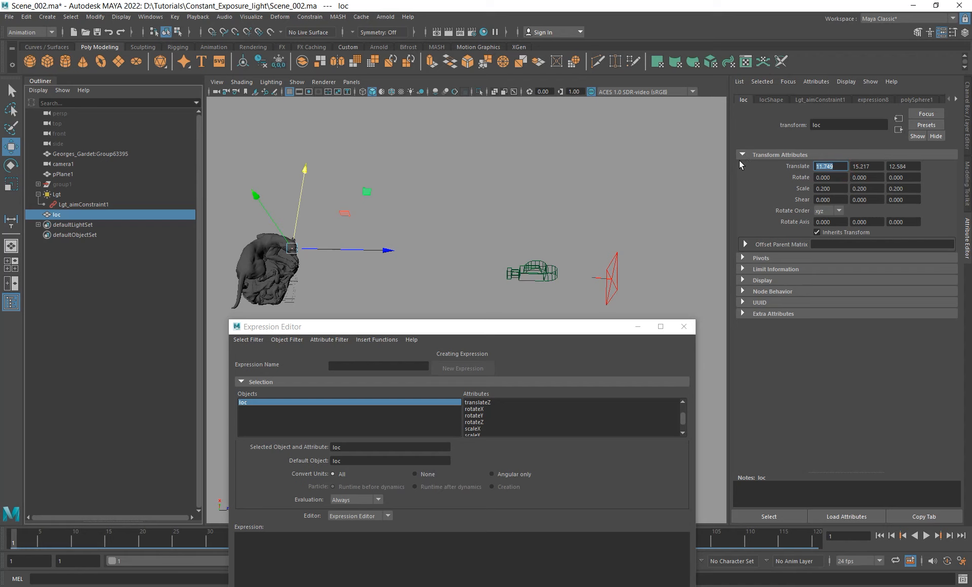
click(765, 100)
Move the Lgt light in positive X beyond the loc sphere's X position and check its Intensity.
click(54, 194)
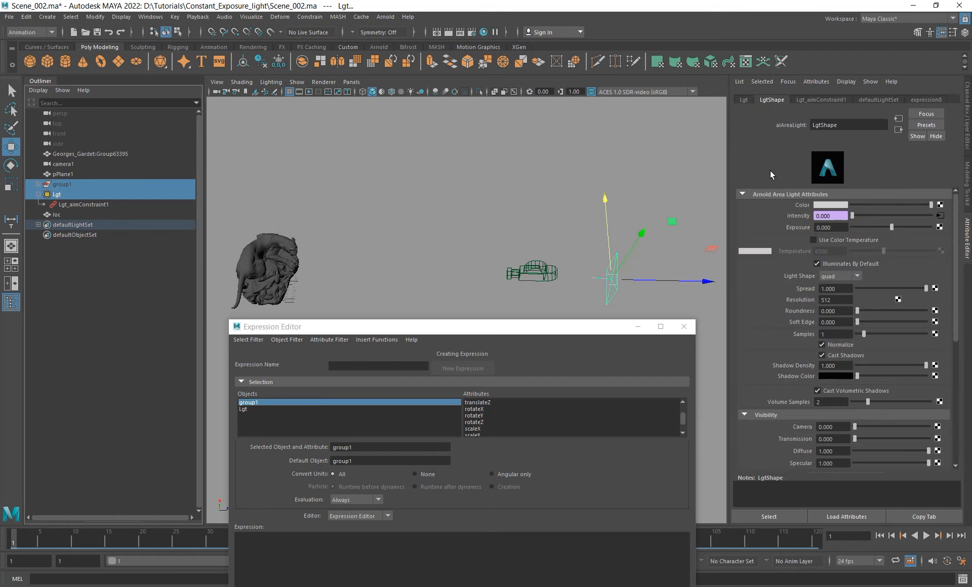
click(745, 101)
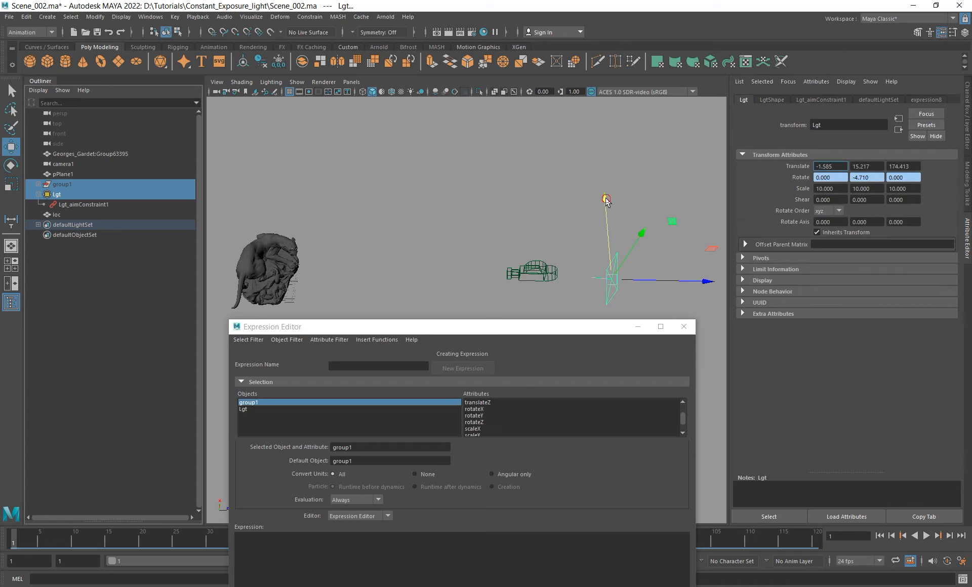
drag(602, 200, 601, 117)
click(772, 100)
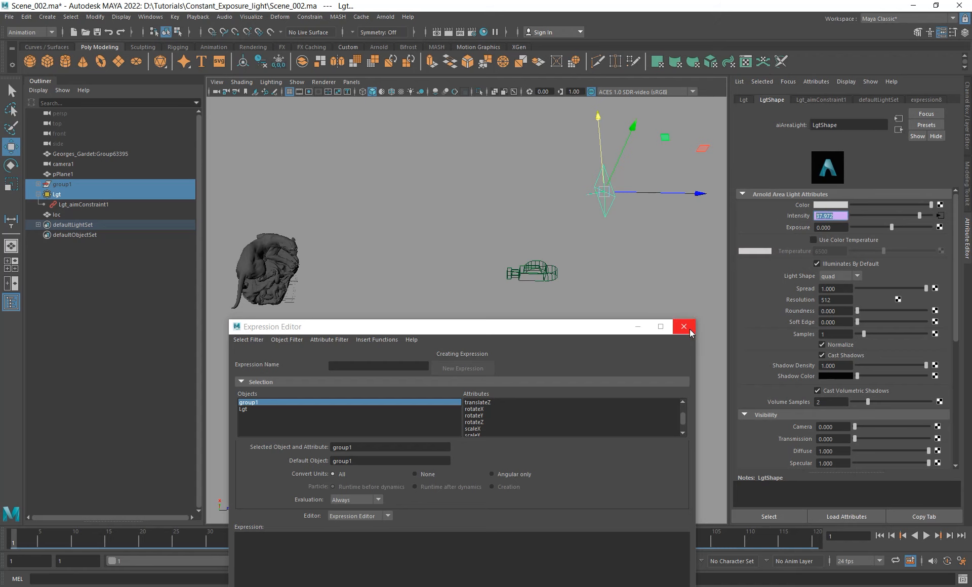
Reopen the light's Intensity expression and wrap the translateX difference in "pow ( )".
drag(532, 327, 541, 178)
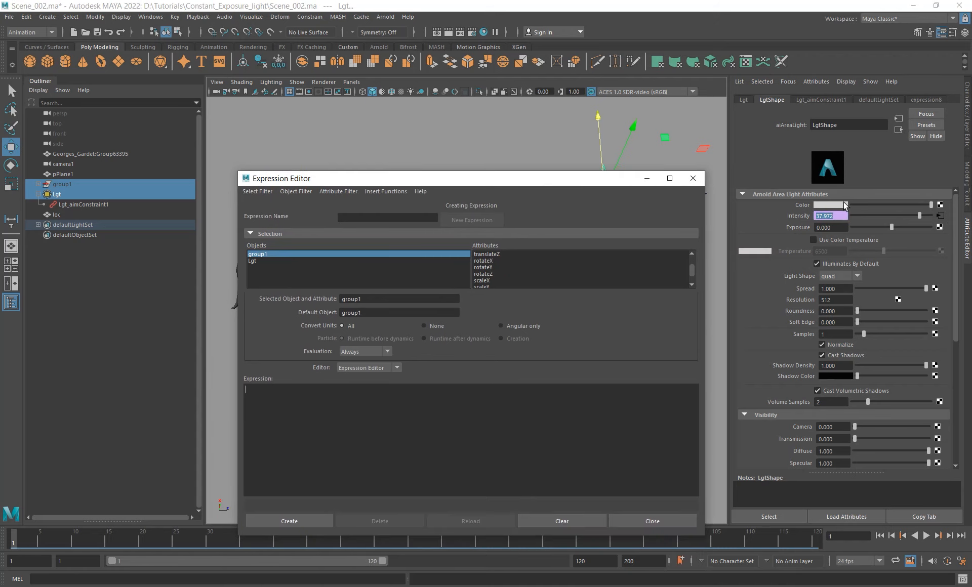
right_click(841, 215)
click(850, 224)
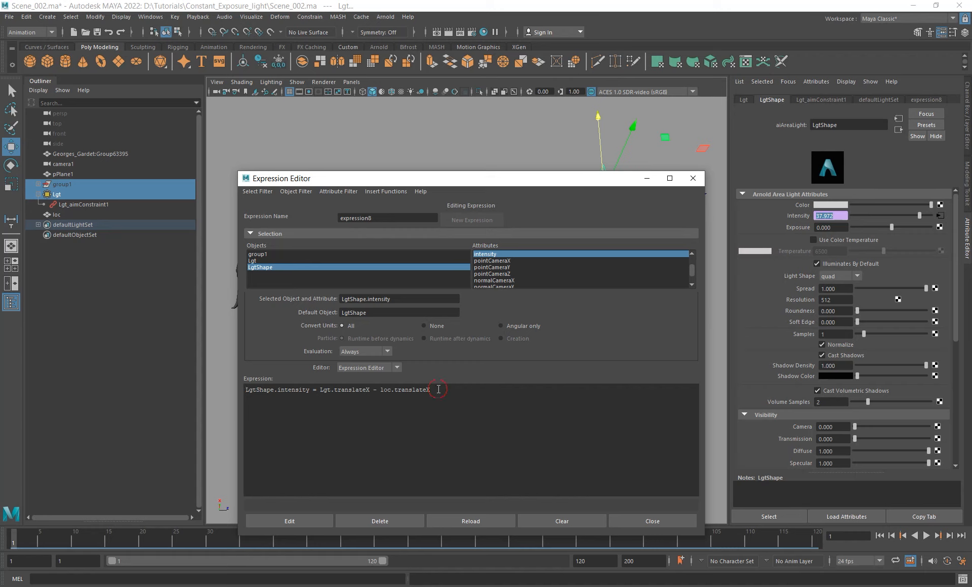
click(320, 389)
text(pow )
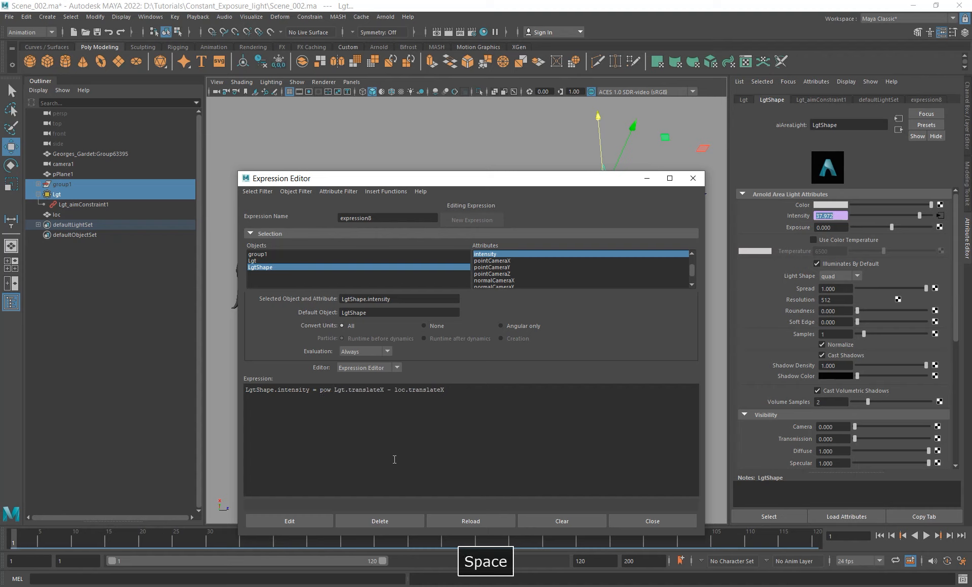
text(()
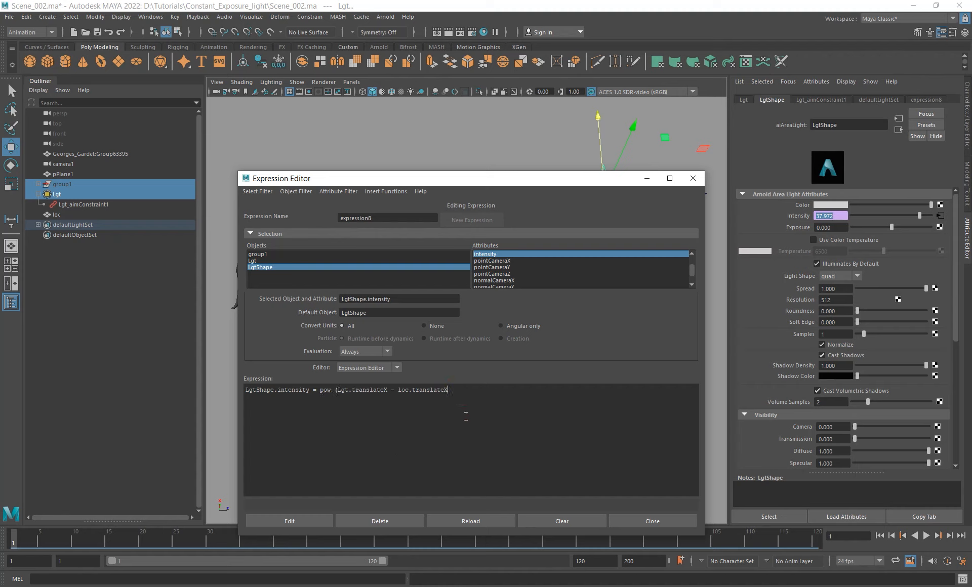
text())
Complete the expression as "LgtShape.intensity = pow ((Lgt.translateX - loc.translateX), 2)" and apply the edit.
drag(337, 391, 448, 390)
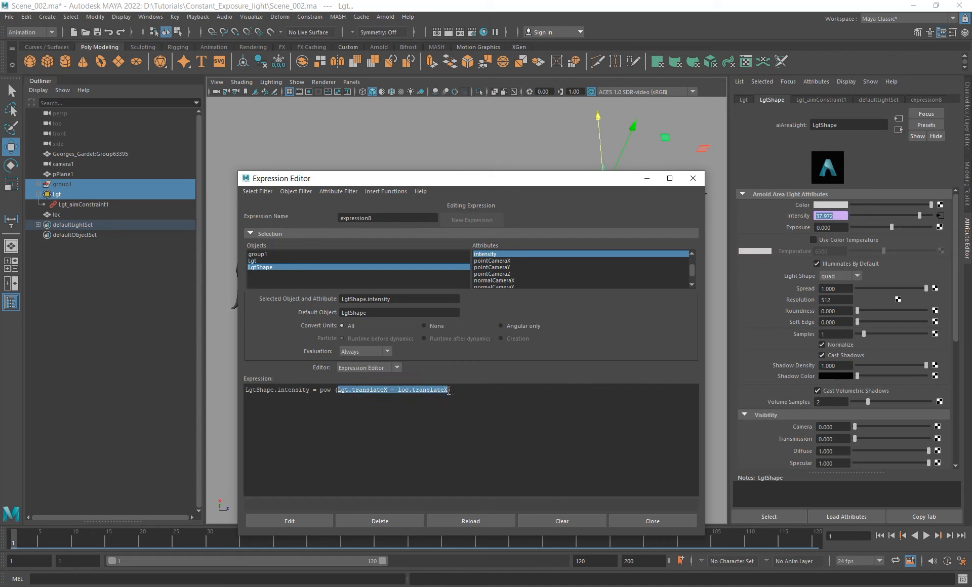
click(344, 389)
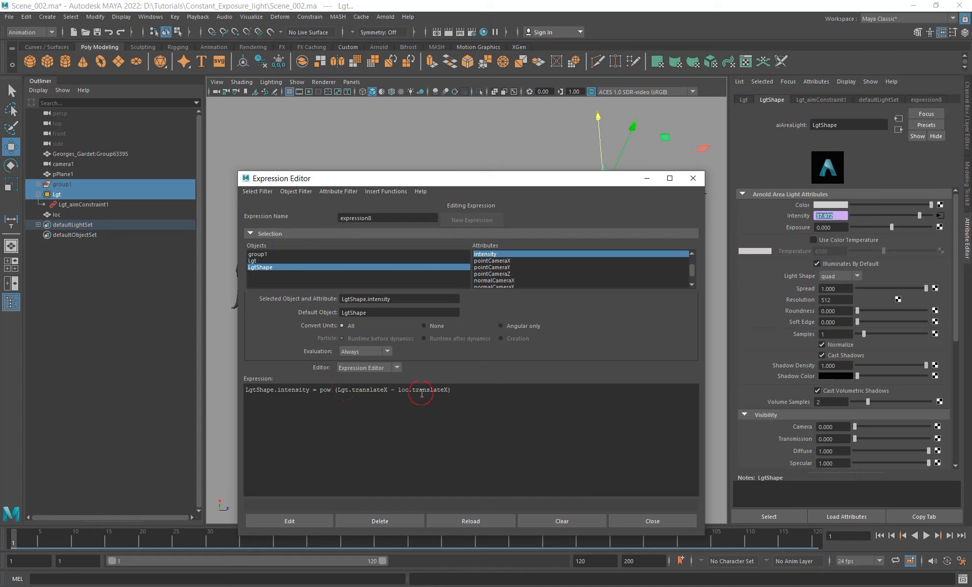
double_click(325, 390)
drag(335, 390, 441, 396)
click(452, 391)
text(()
click(452, 390)
text(, 2)
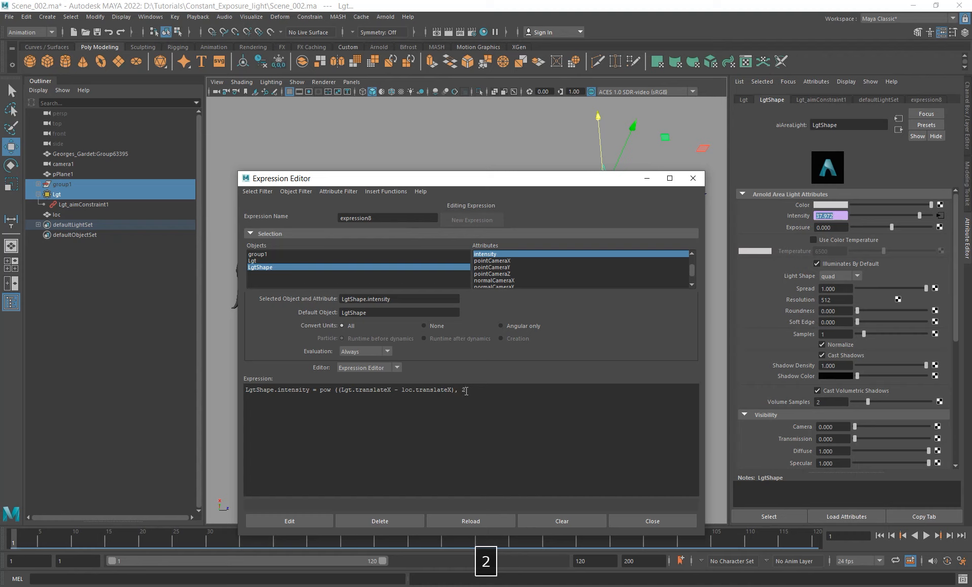
text())
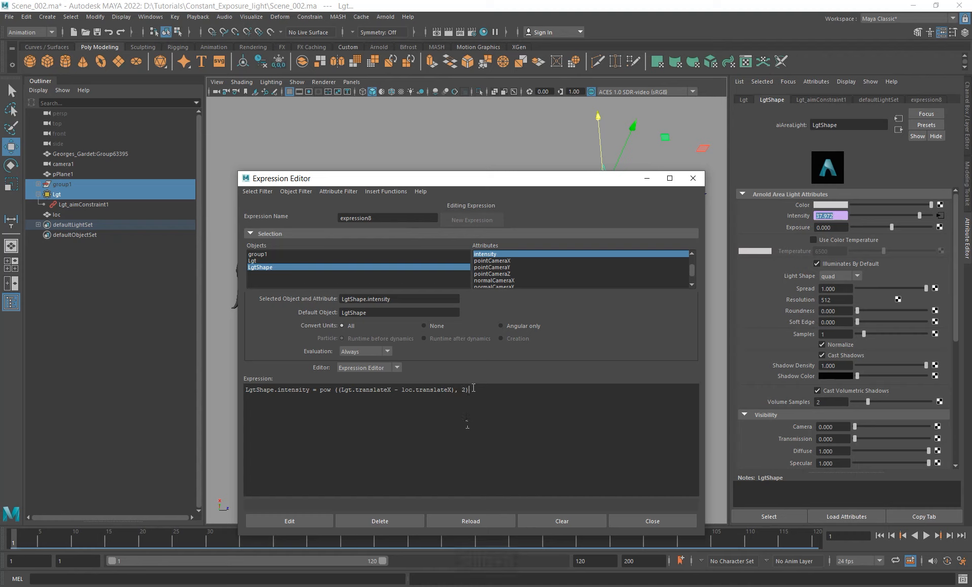
click(296, 521)
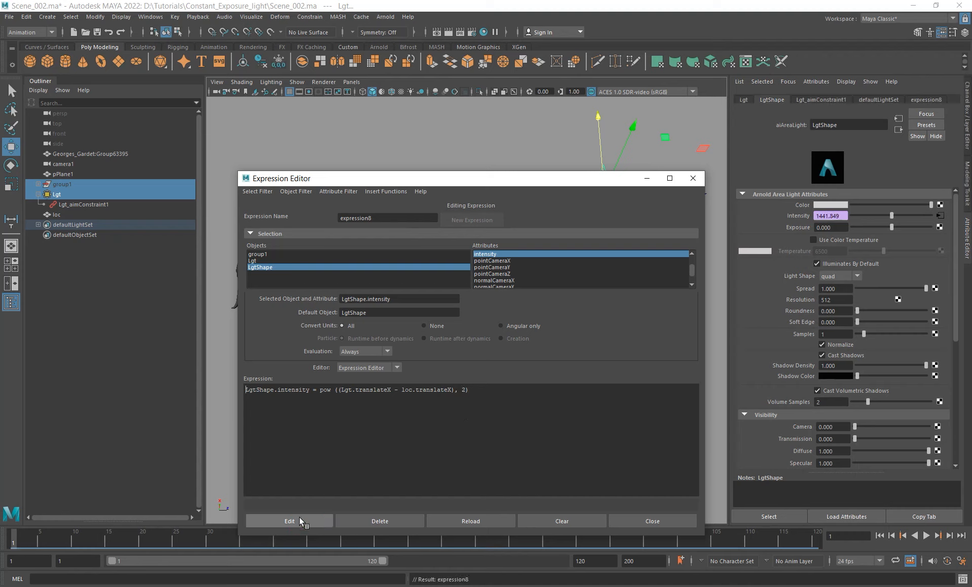
click(845, 215)
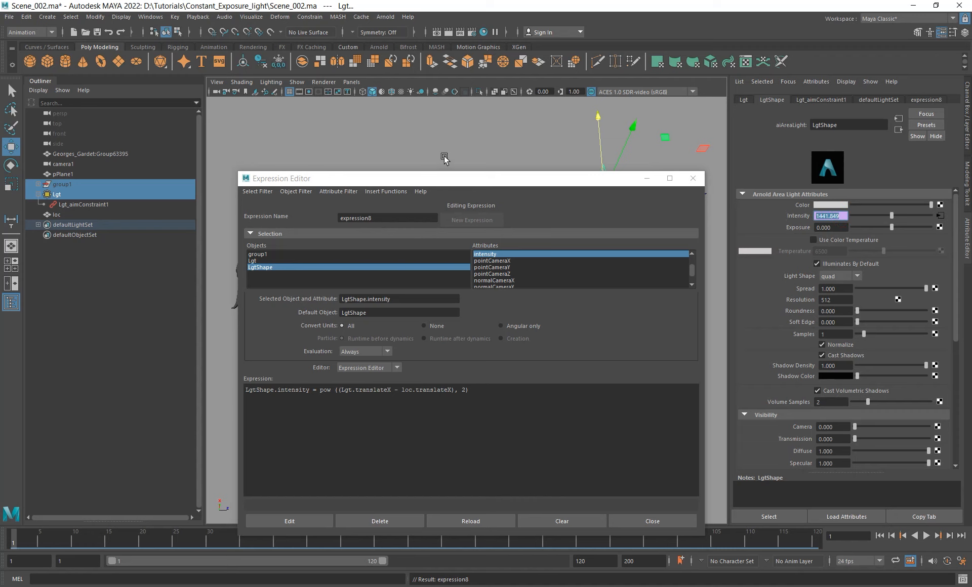
Insert blank lines above the LgtShape.intensity statement in the expression to make room for variable definitions.
drag(494, 186, 456, 141)
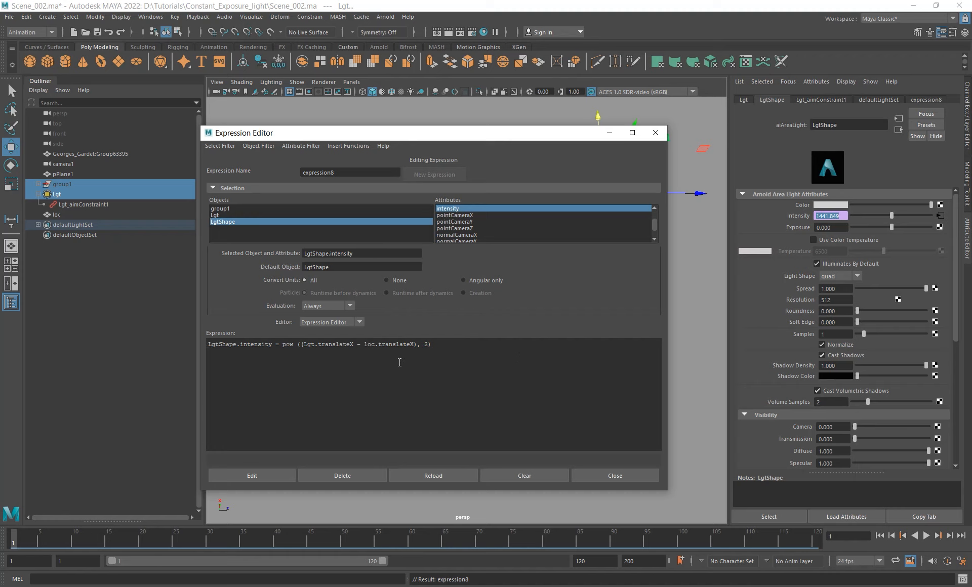
drag(287, 346, 345, 350)
click(381, 347)
drag(282, 344, 428, 346)
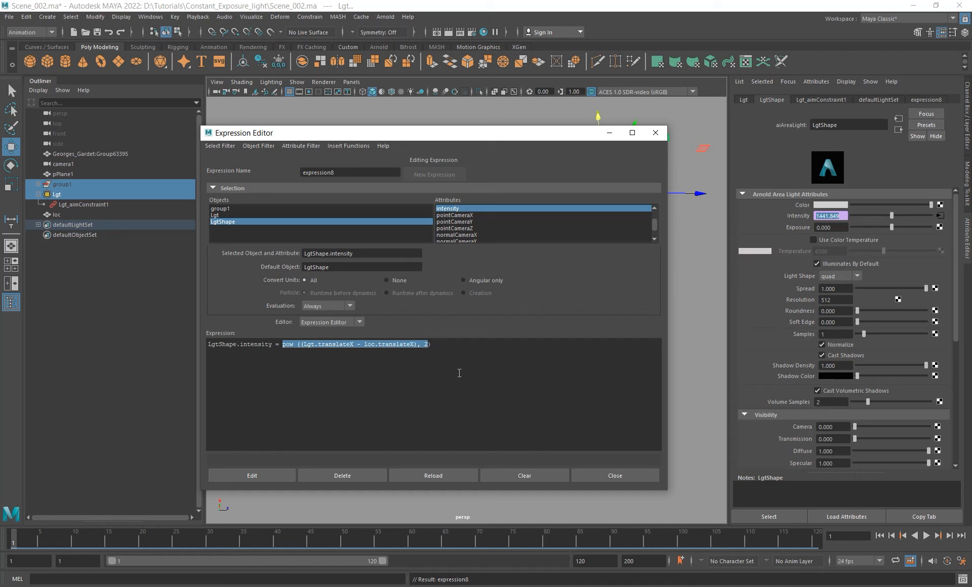
click(208, 345)
key(Return)
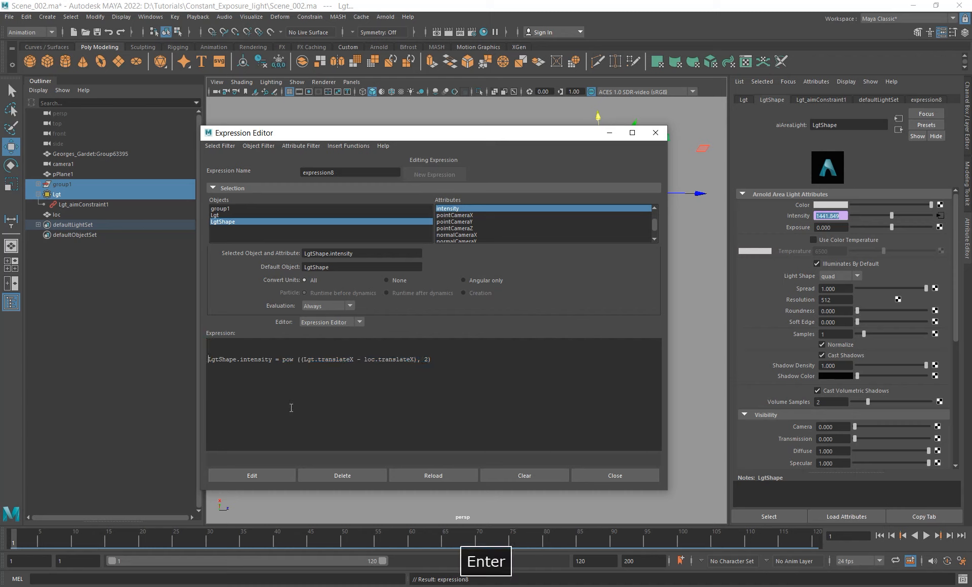
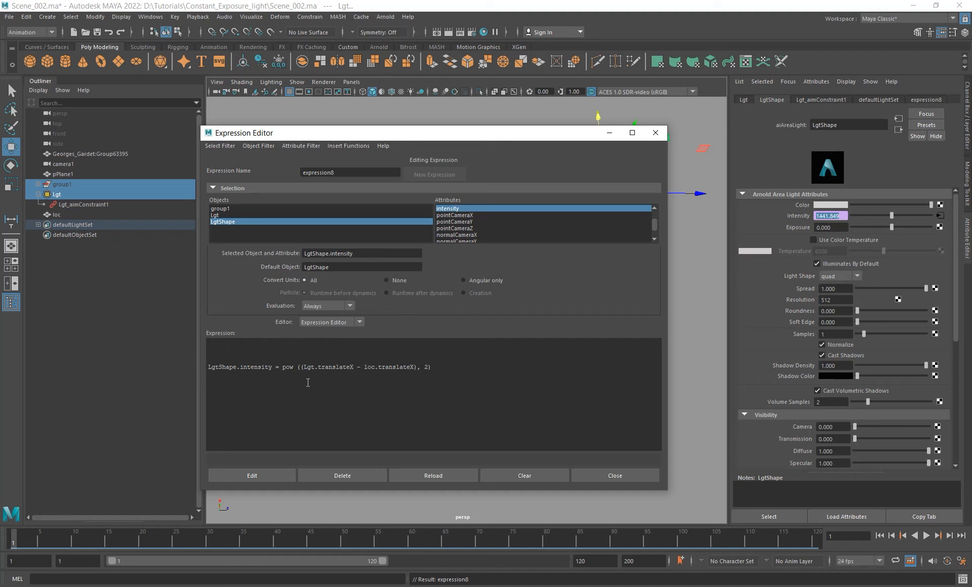
drag(209, 368, 358, 367)
click(349, 367)
click(210, 347)
drag(304, 367, 355, 368)
click(314, 367)
drag(303, 368, 372, 367)
click(350, 367)
Define a variable on the first line of the expression as "$A = Lgt.translateX;".
click(217, 345)
text($)
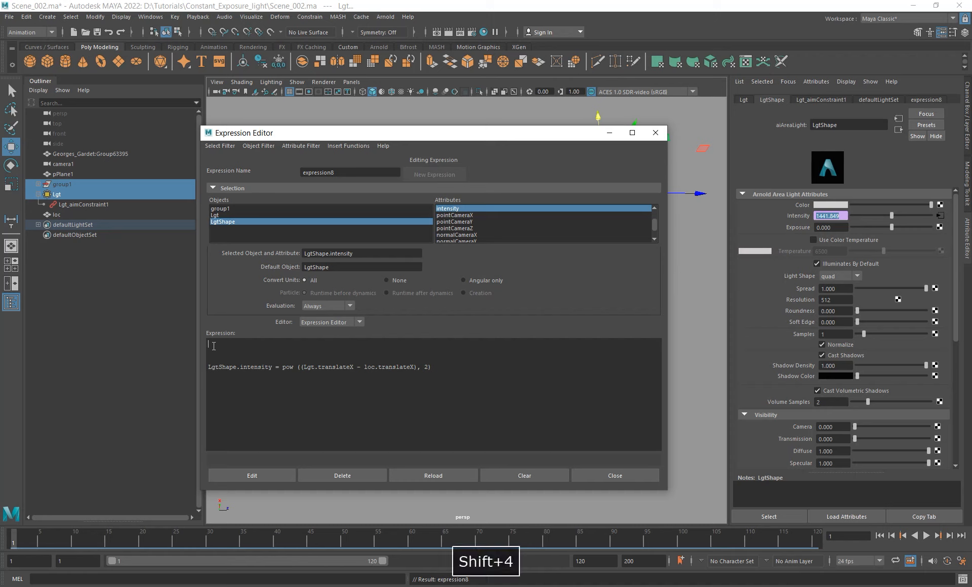
text(A =)
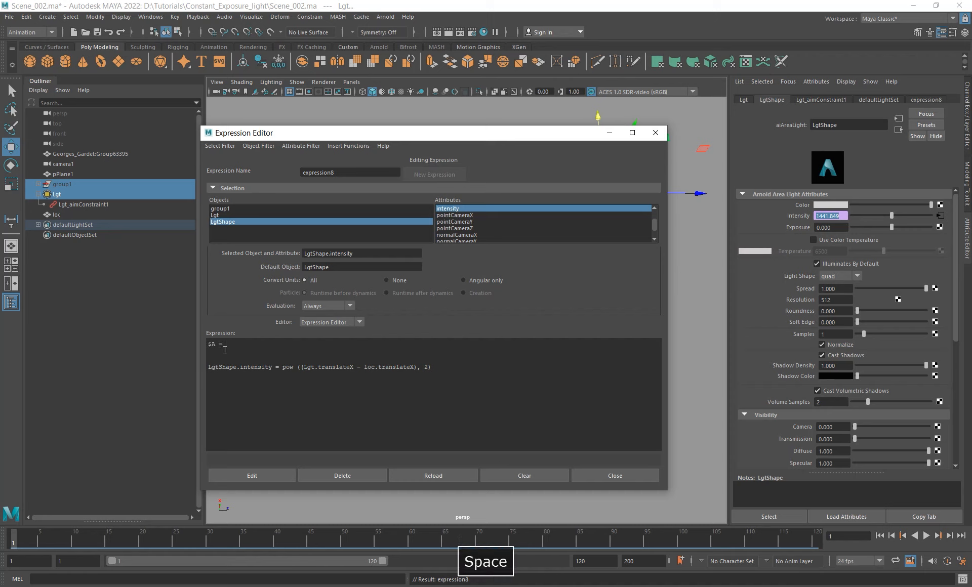
drag(303, 367, 354, 369)
key(ctrl+c)
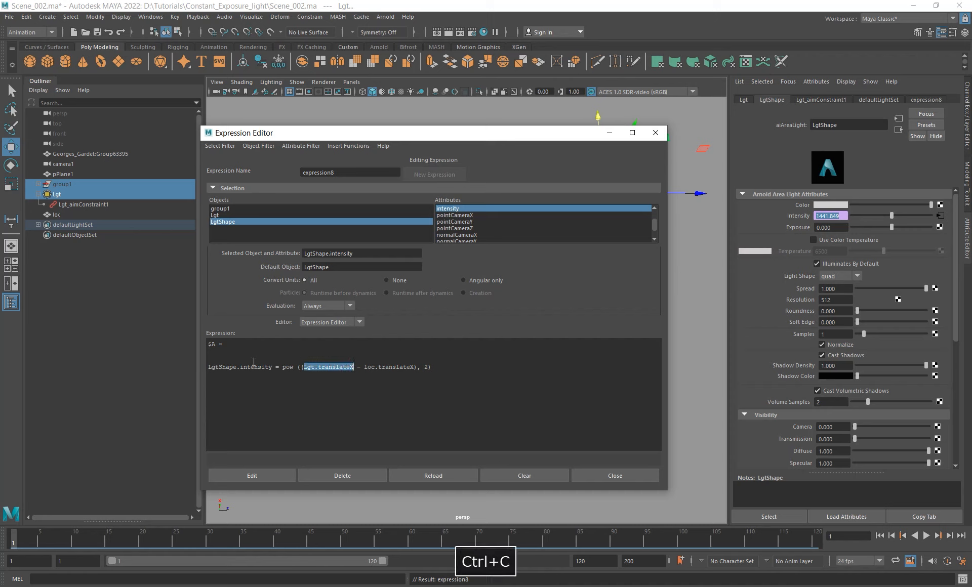
click(233, 345)
key(ctrl+v)
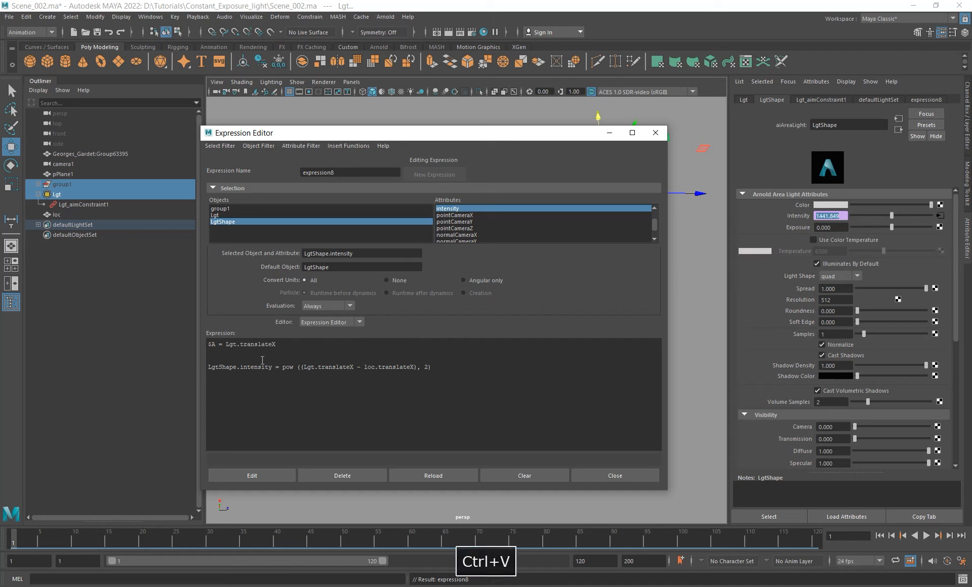
double_click(213, 344)
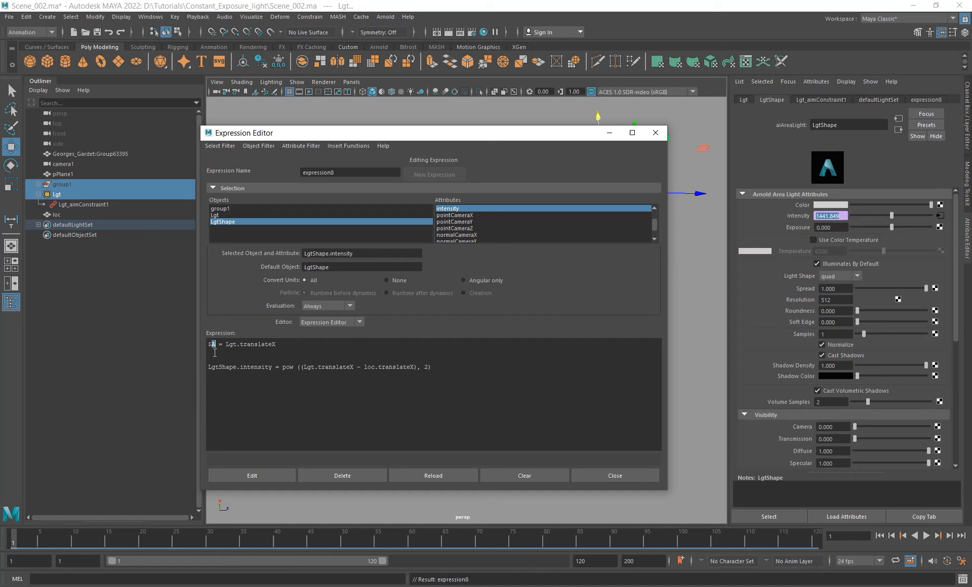
click(282, 348)
text(;)
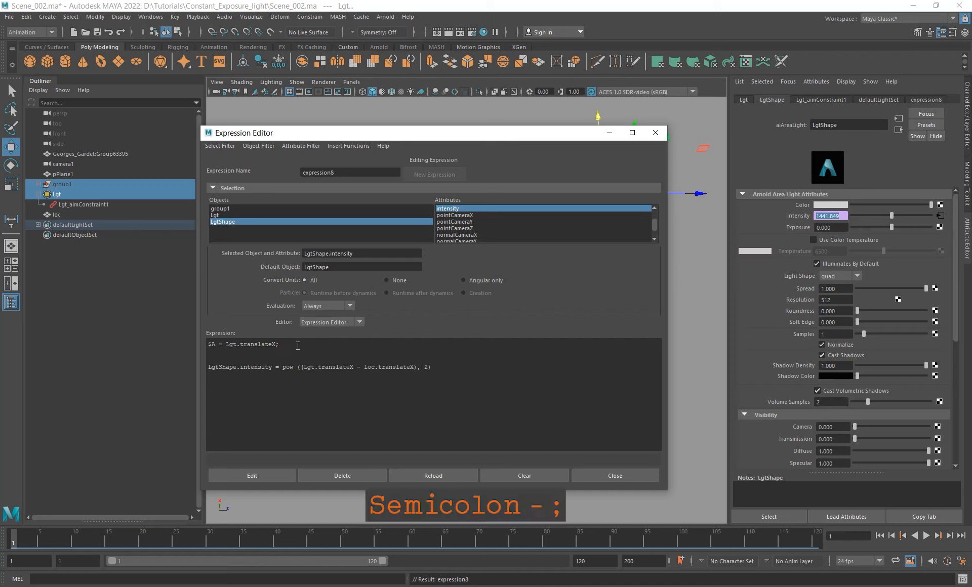
Add a second variable line below $A reading "$B = Lgt.translateY;".
key(Return)
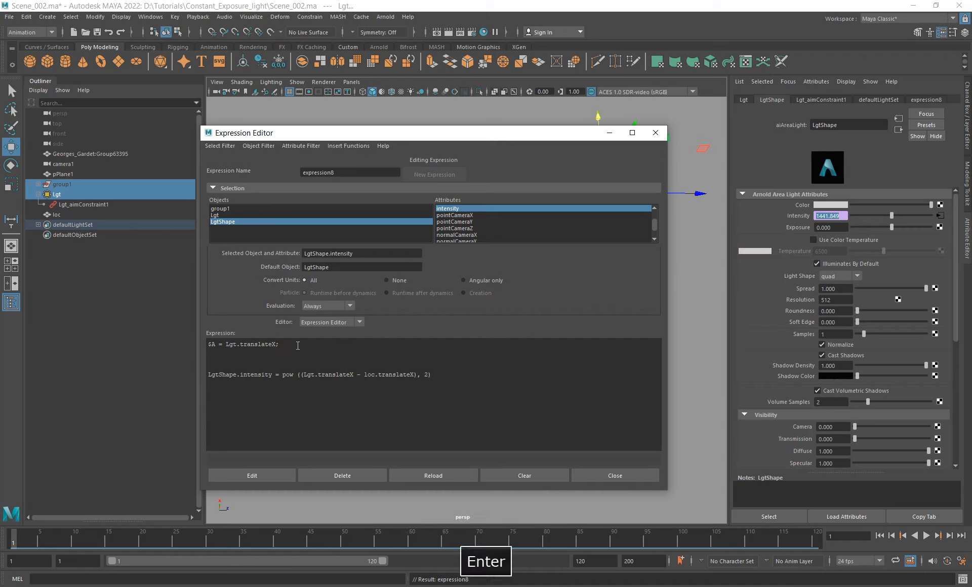
text($B )
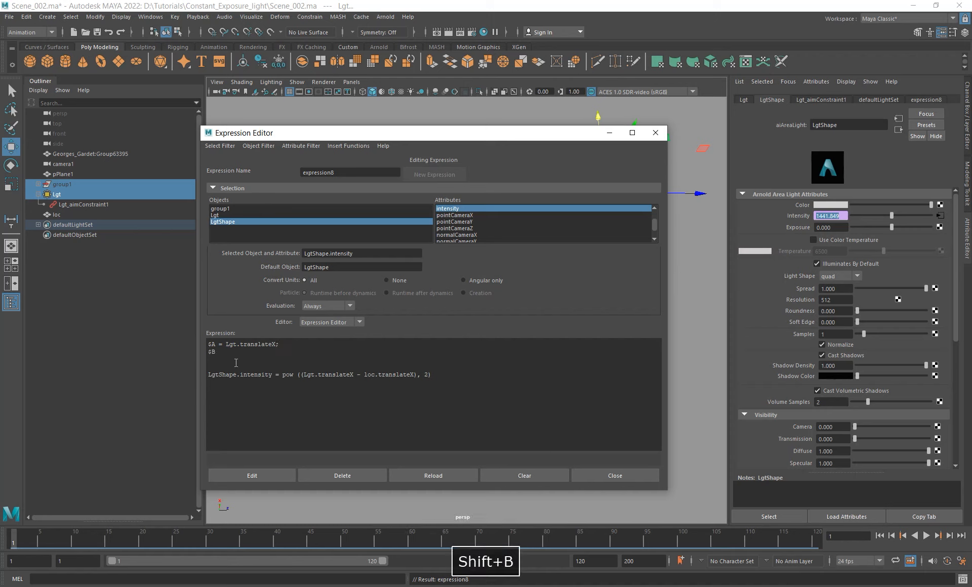
text(=)
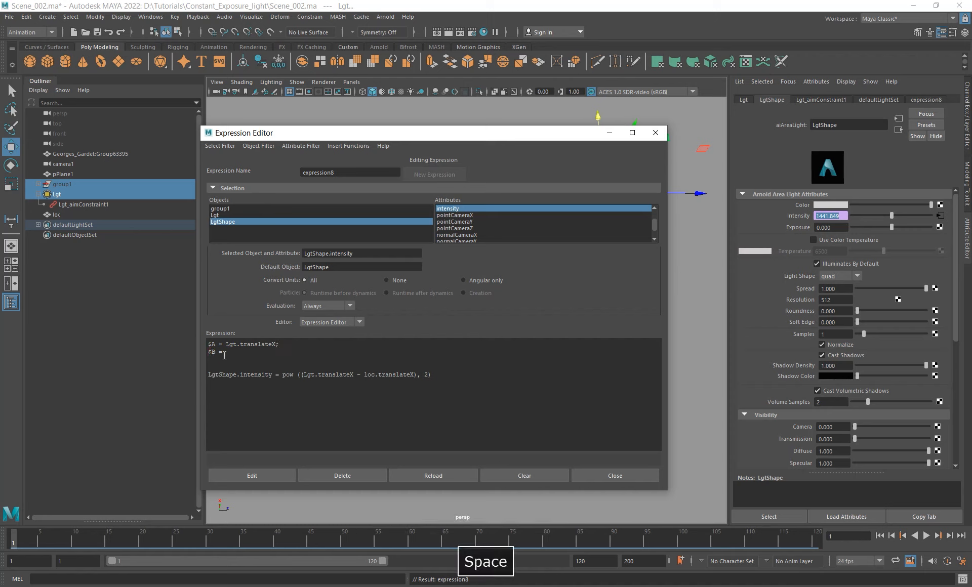
drag(226, 344, 278, 344)
key(ctrl+c)
click(240, 356)
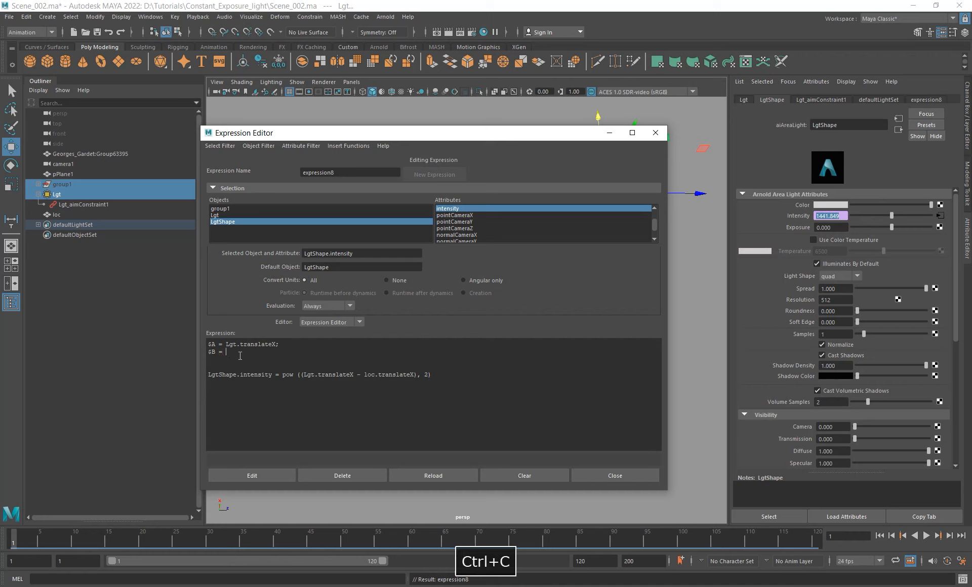
key(ctrl+v)
click(271, 352)
key(Delete)
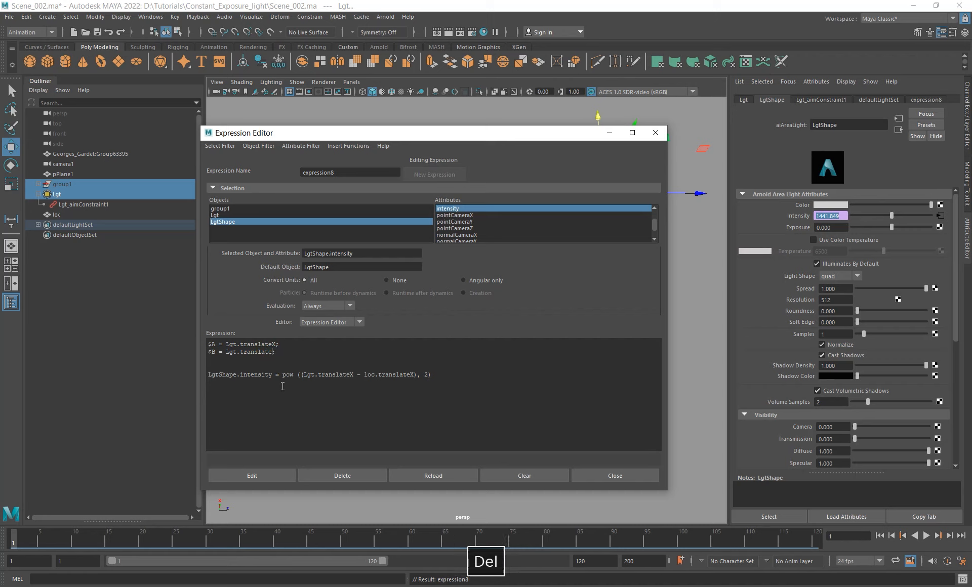
text(Y)
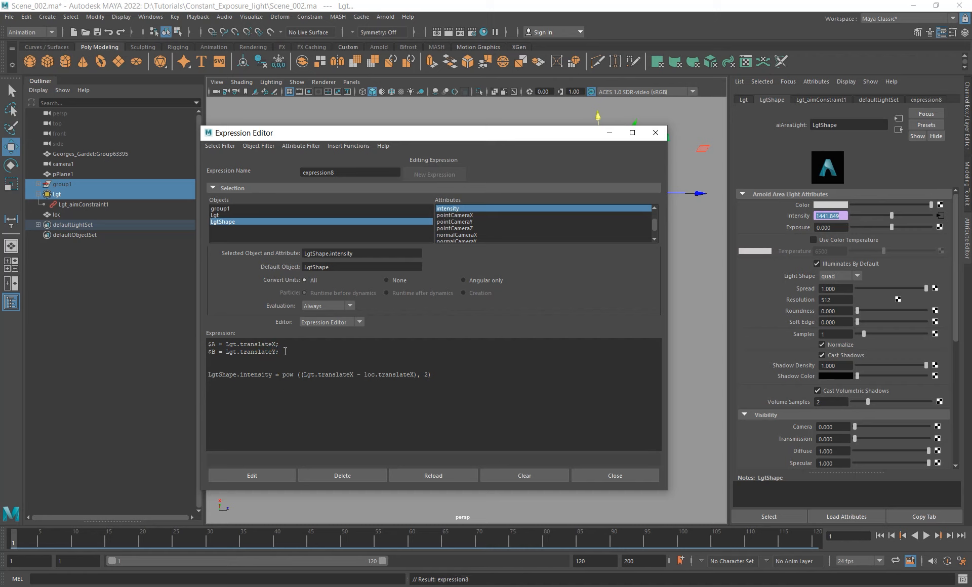
Add a third variable line below $B reading "$C = Lgt.translateZ;".
click(291, 353)
key(Return)
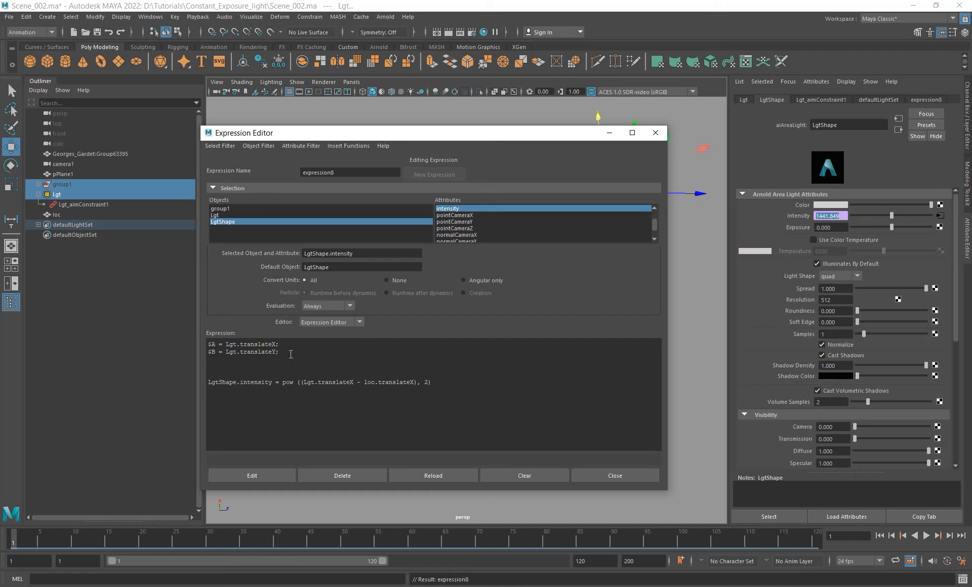
text($C =)
key(ctrl+v)
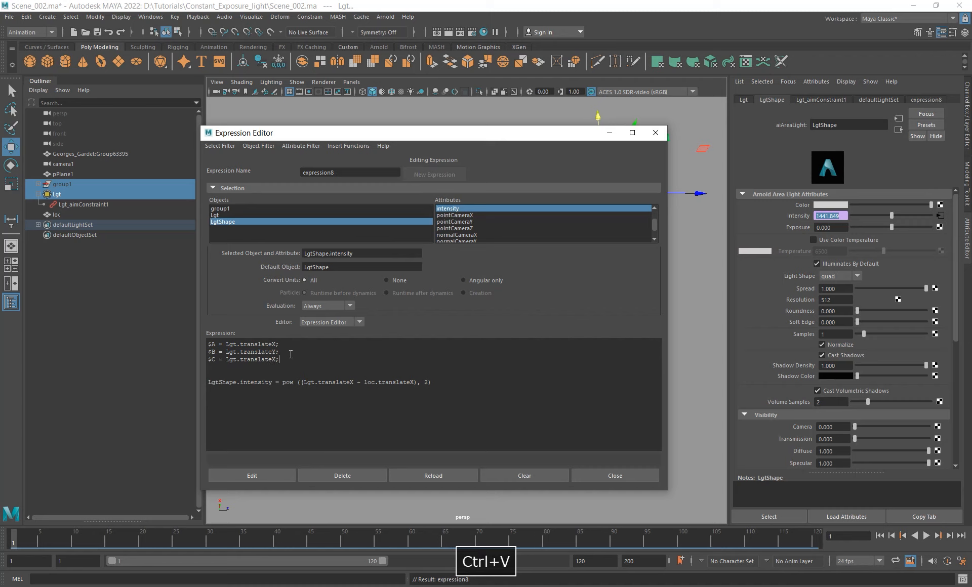
key(BackSpace)
key(BackSpace)
text(Z)
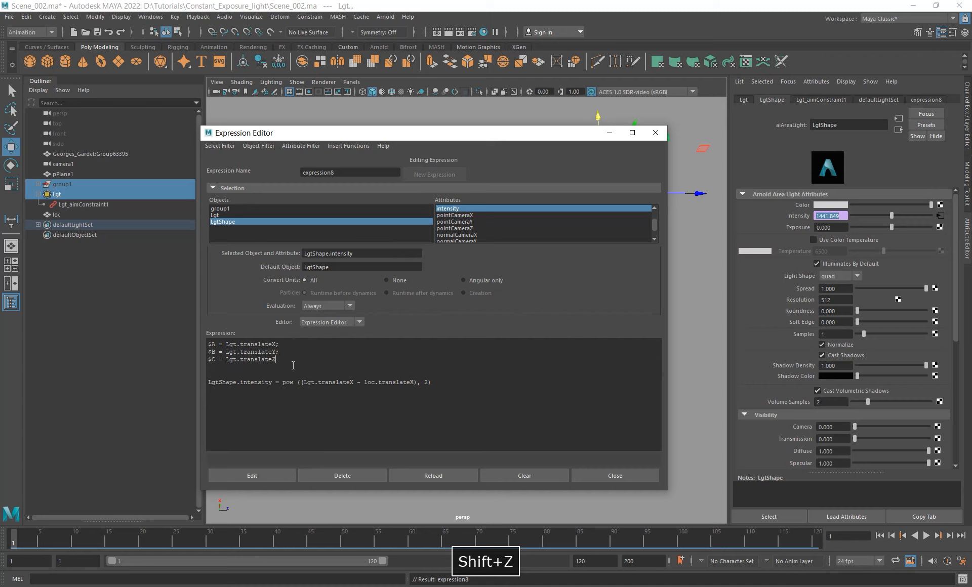
text(;)
key(BackSpace)
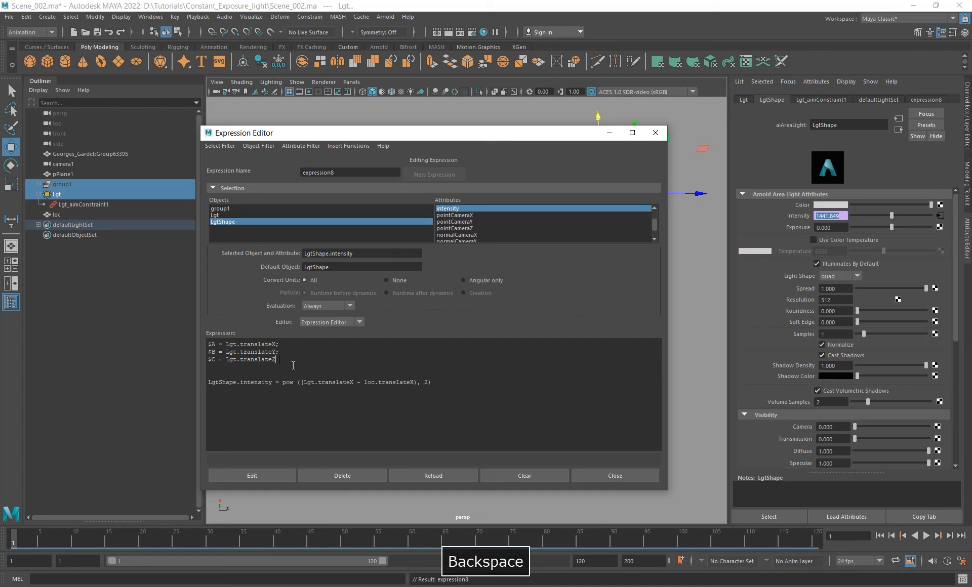
text(;)
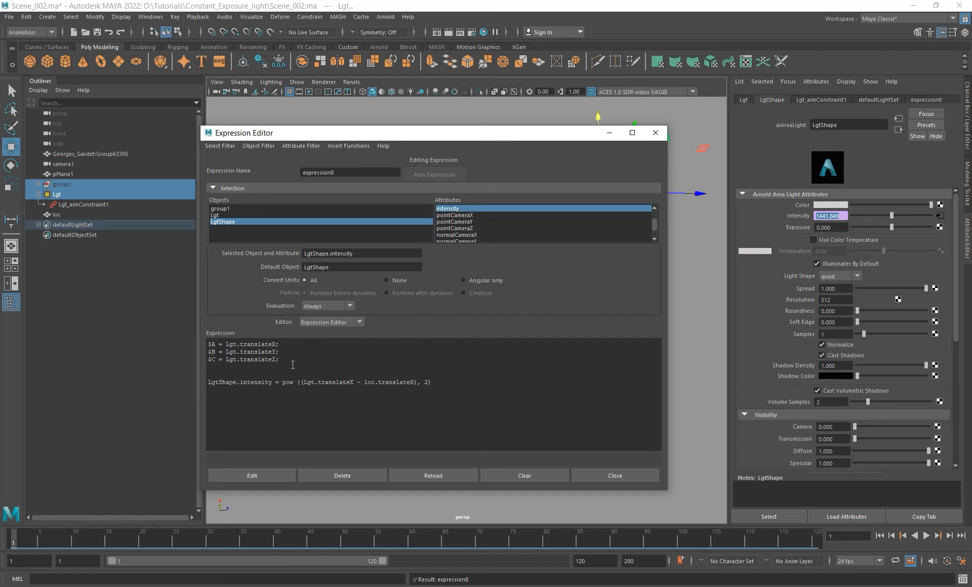
Add a fourth variable line for the target's X position reading "$D = loc.translateX;".
key(Return)
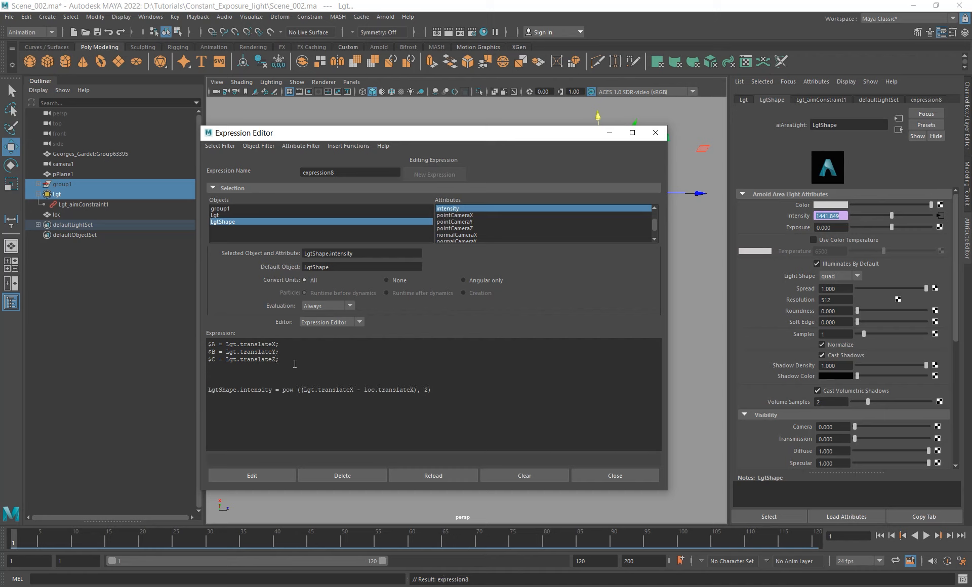
text($D)
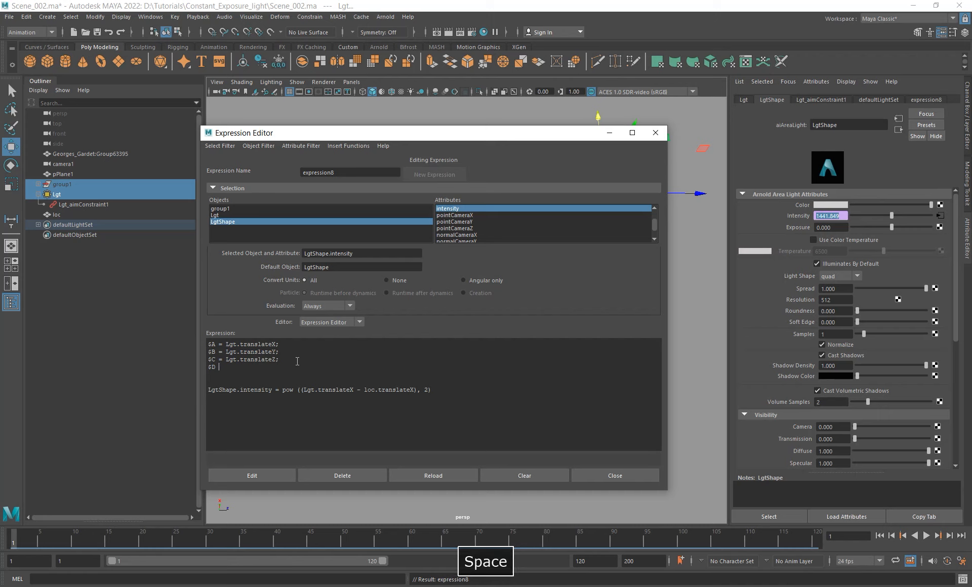
text( =)
key(ctrl+v)
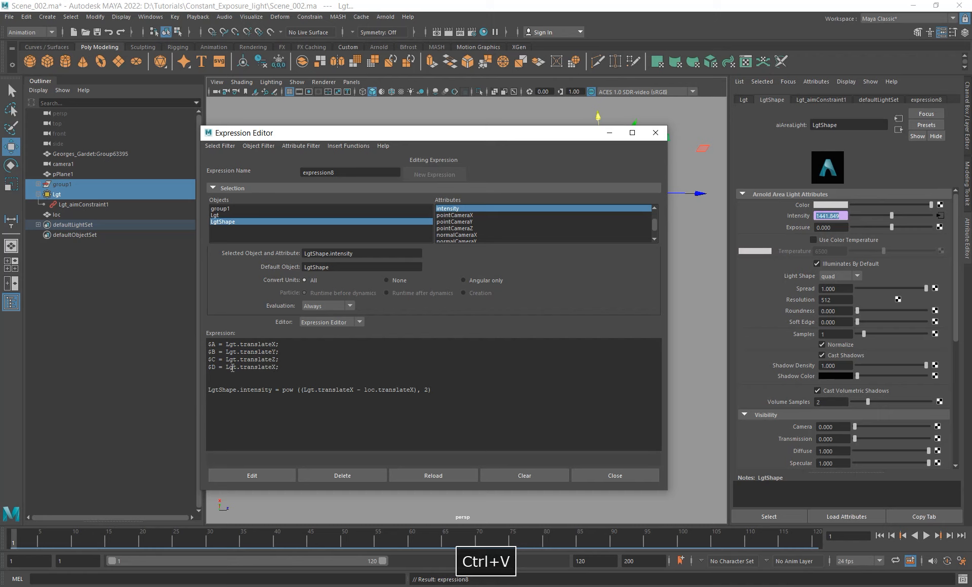
key(BackSpace)
key(BackSpace)
key(BackSpace)
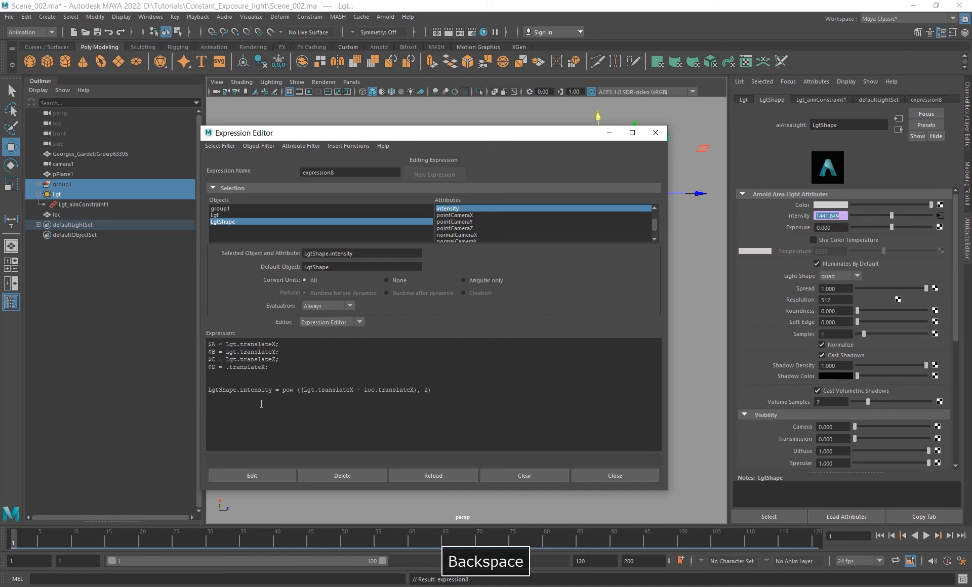
text(loc)
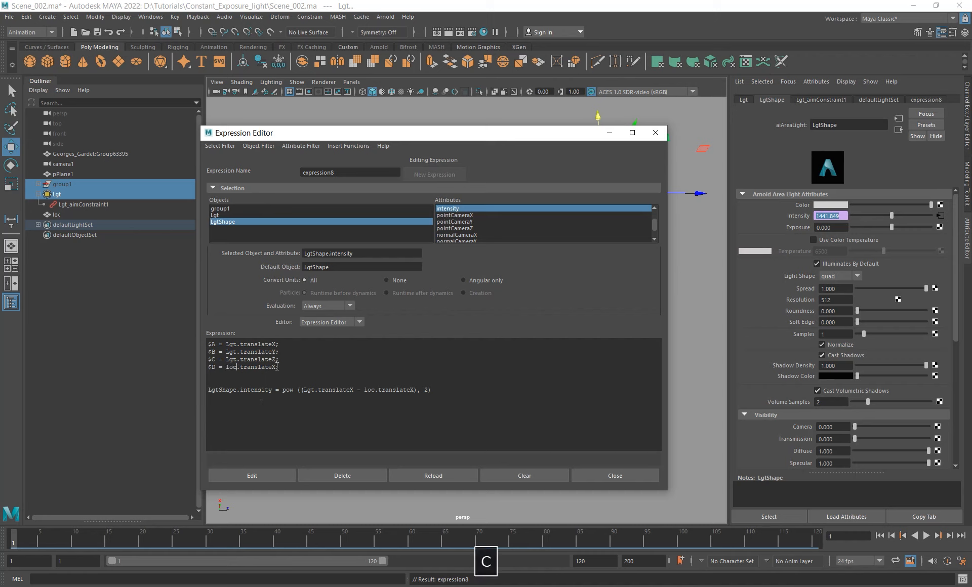
Duplicate the $D line below itself and change the copy to "$E = loc.translateY;".
drag(280, 366, 208, 368)
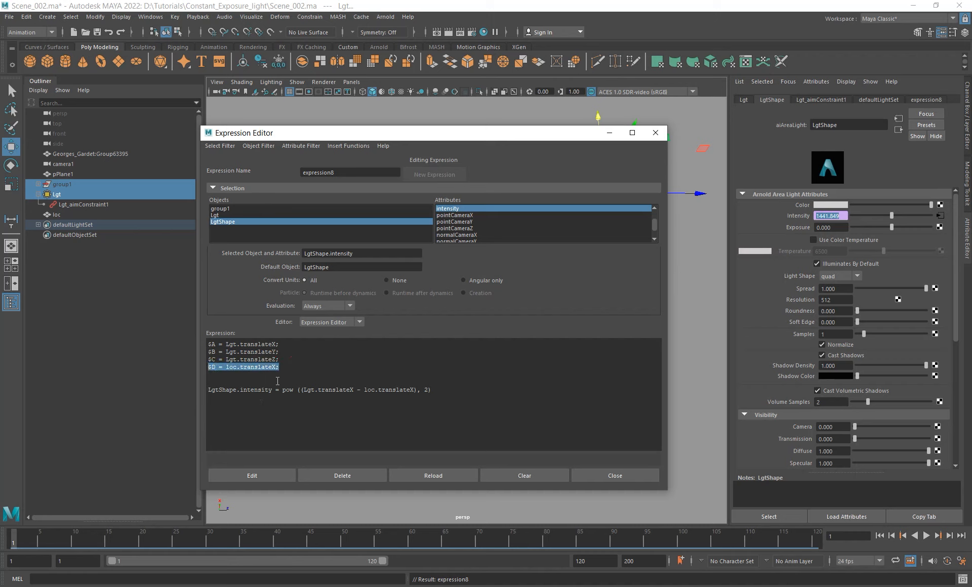
key(ctrl+c)
click(293, 367)
key(Return)
key(ctrl+v)
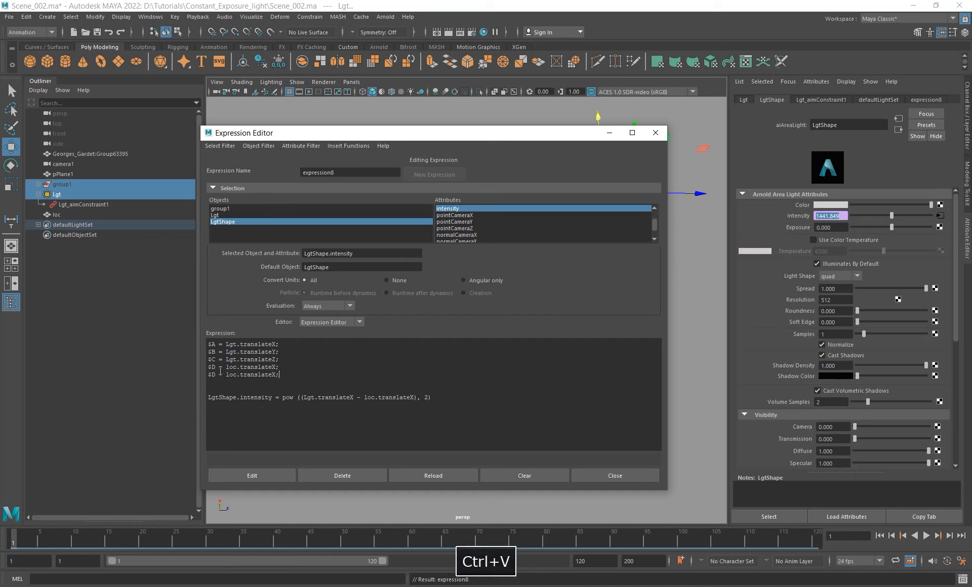
drag(219, 375, 216, 376)
key(BackSpace)
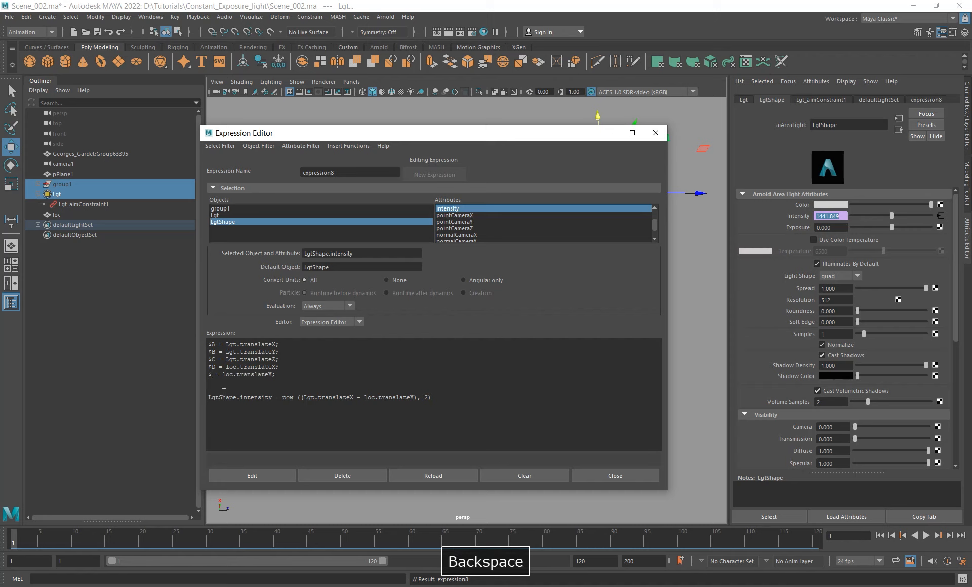
text(E)
drag(278, 376, 274, 375)
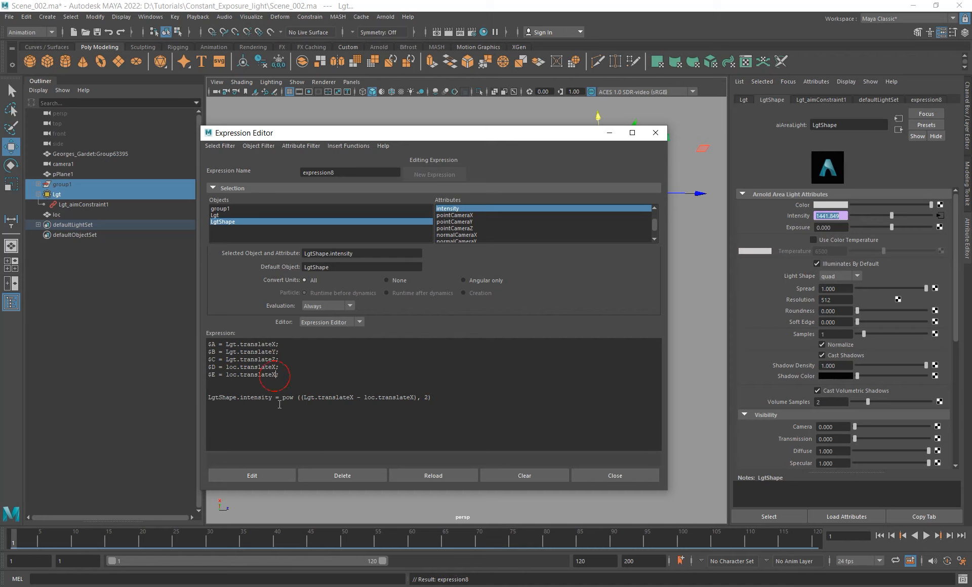
key(BackSpace)
text(Y)
Add another copy of the $D line below $E and change it to "$F = loc.translateZ;".
click(286, 370)
key(Return)
key(ctrl+v)
click(215, 382)
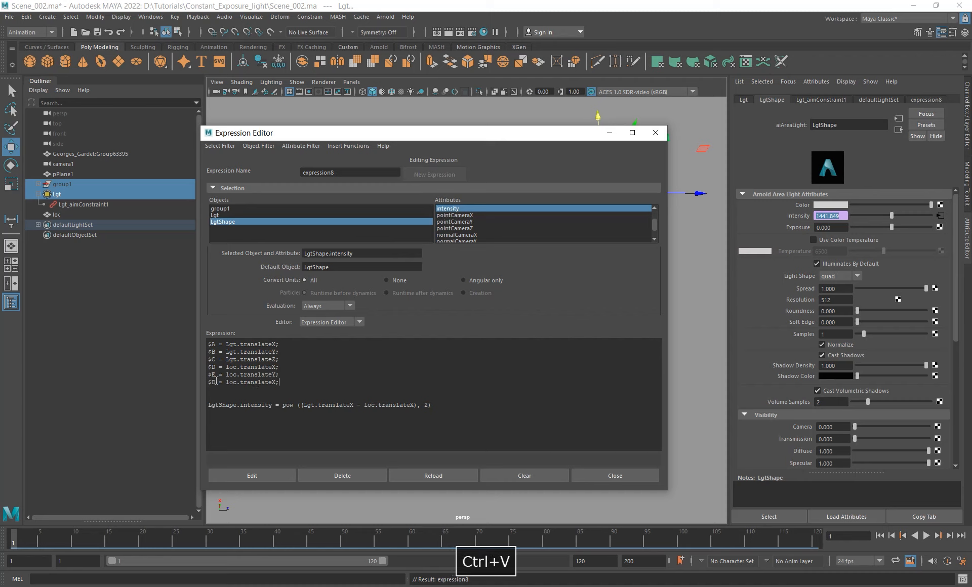
key(BackSpace)
text(F)
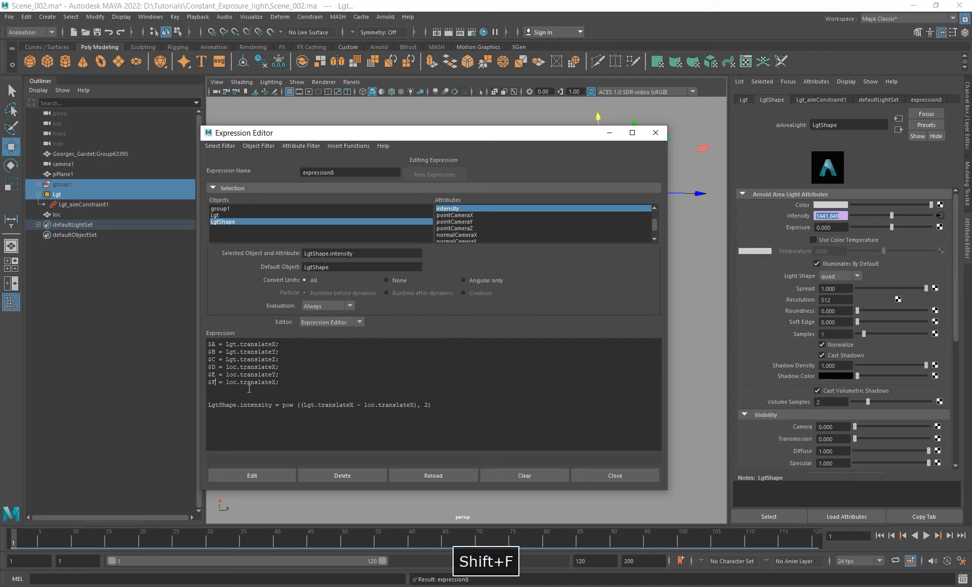
click(276, 383)
key(BackSpace)
text(Z)
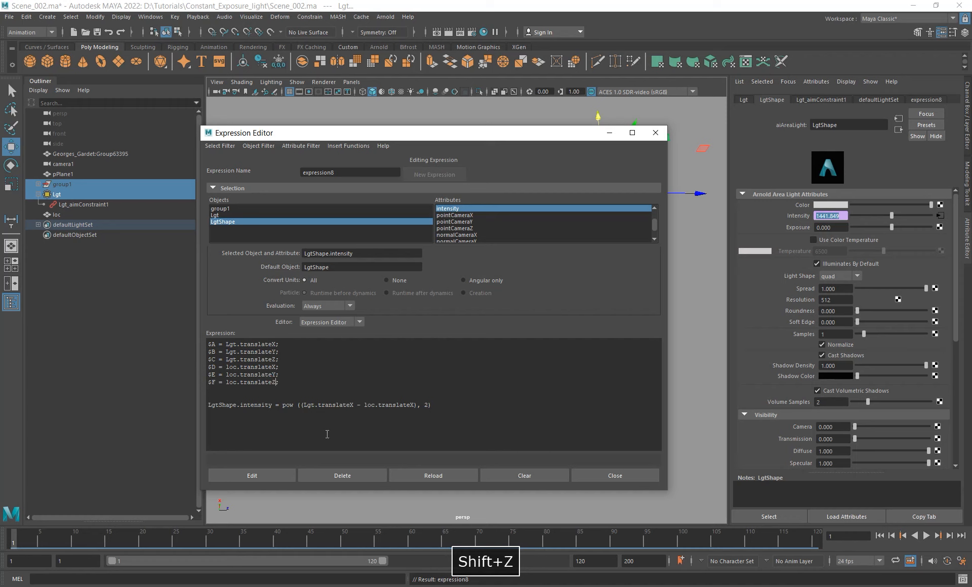
Replace Lgt.translateX inside the intensity statement's pow function with the variable $A.
drag(304, 405, 354, 412)
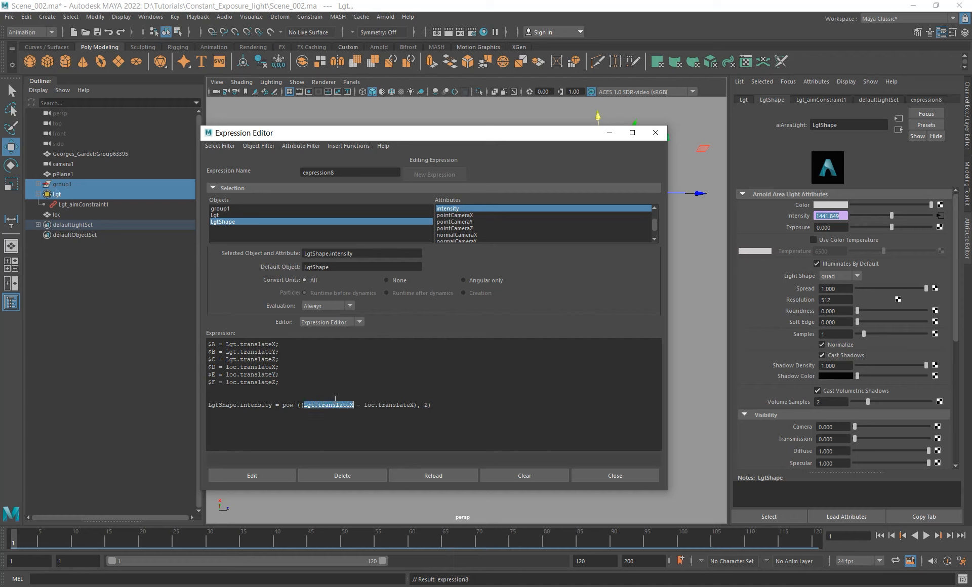
drag(216, 344, 207, 344)
drag(305, 406, 354, 405)
text($A)
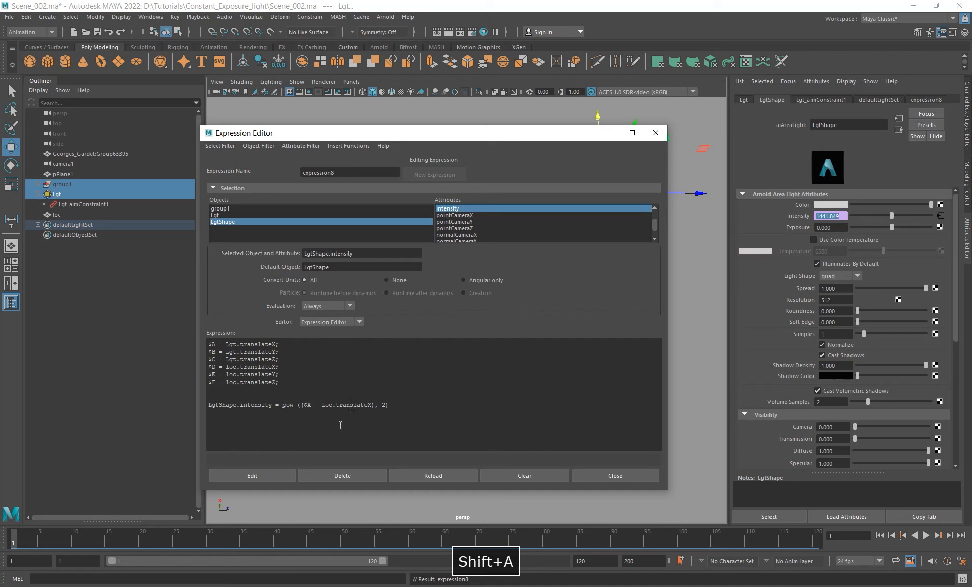
Replace loc.translateX in the intensity statement's pow function with the variable $D and apply the expression edit.
click(326, 405)
click(339, 405)
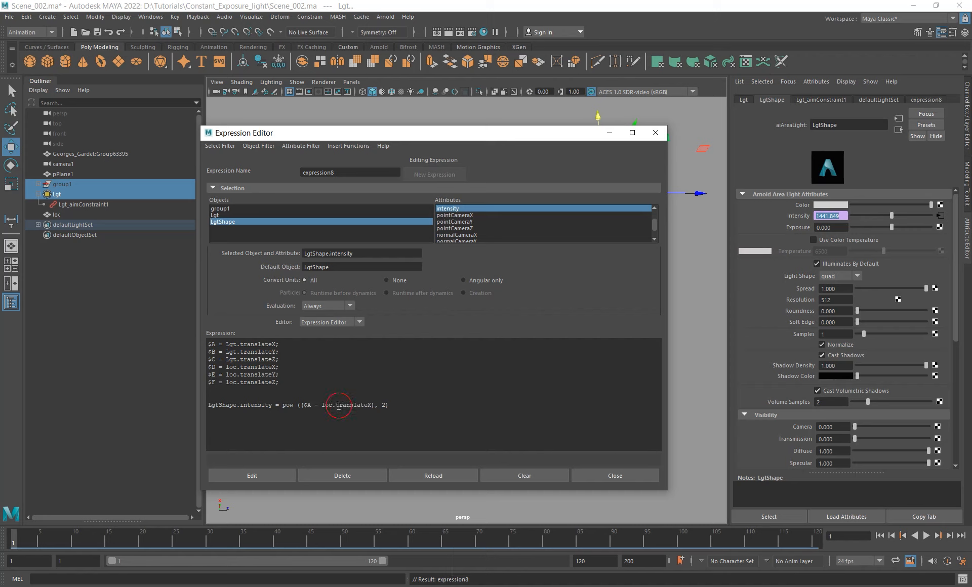
drag(223, 367, 280, 367)
click(233, 372)
drag(322, 405, 373, 405)
text($D)
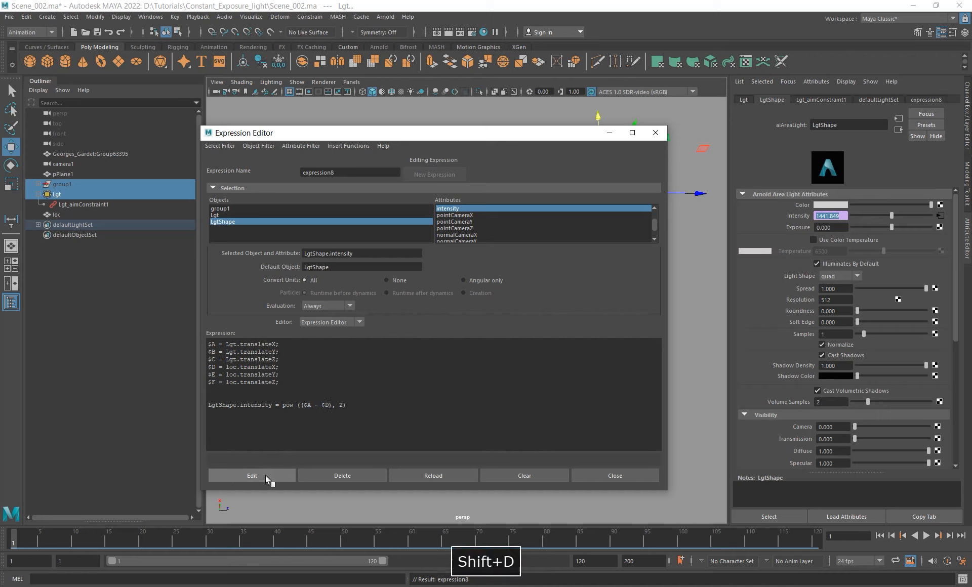
click(254, 475)
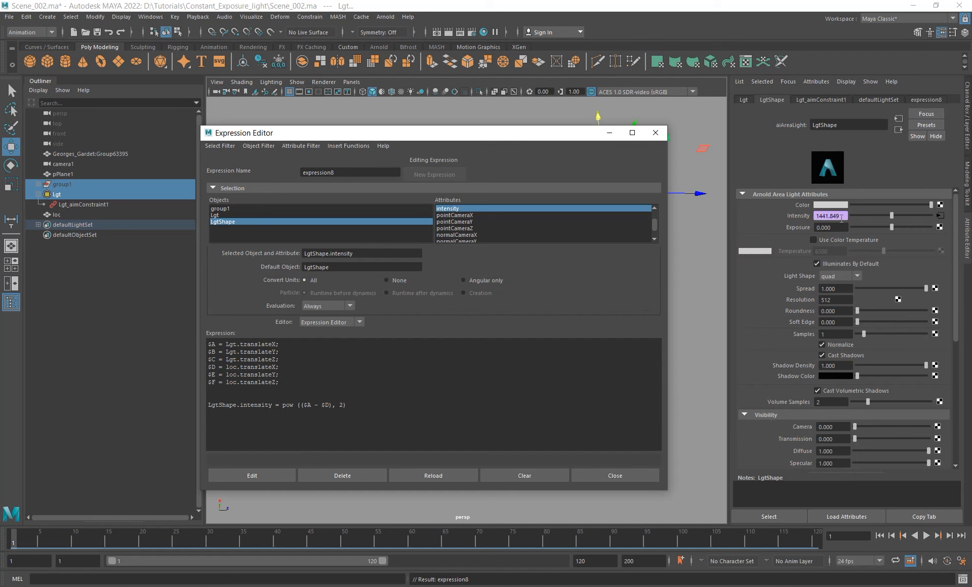
click(836, 215)
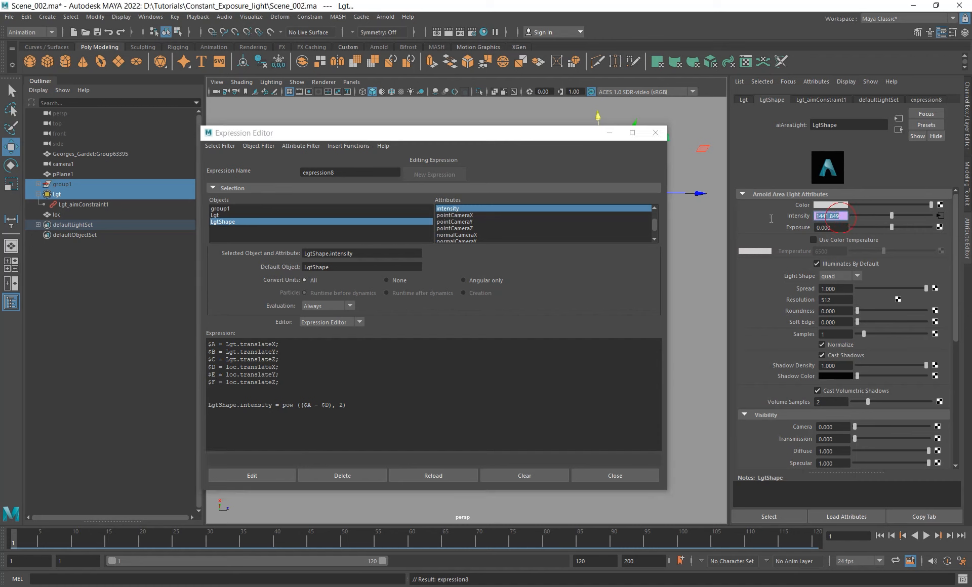
Append a plus sign and a copy of the "pow (($A - $D), 2)" term to the intensity statement.
click(364, 405)
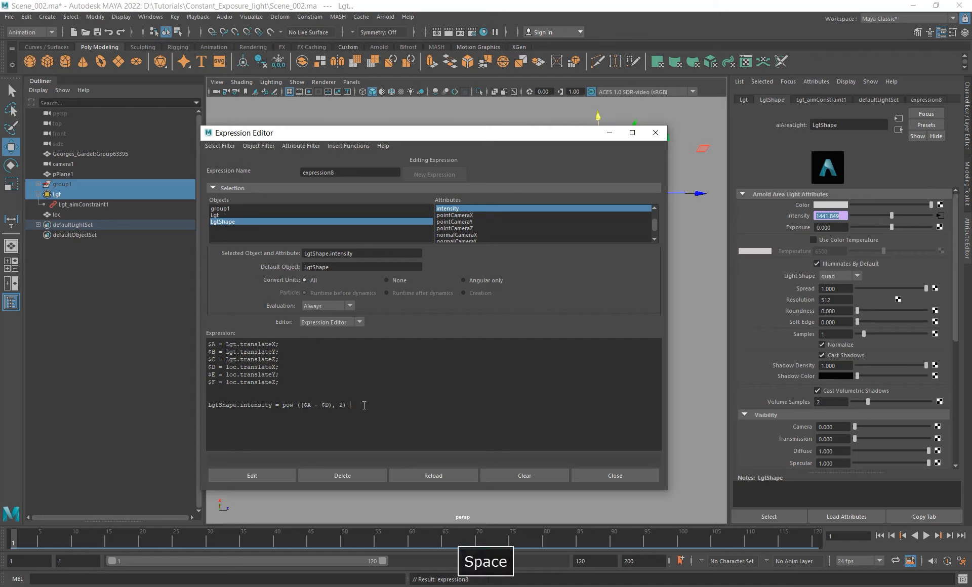
text(+)
double_click(288, 406)
drag(288, 406, 358, 407)
key(ctrl+c)
click(358, 406)
key(ctrl+v)
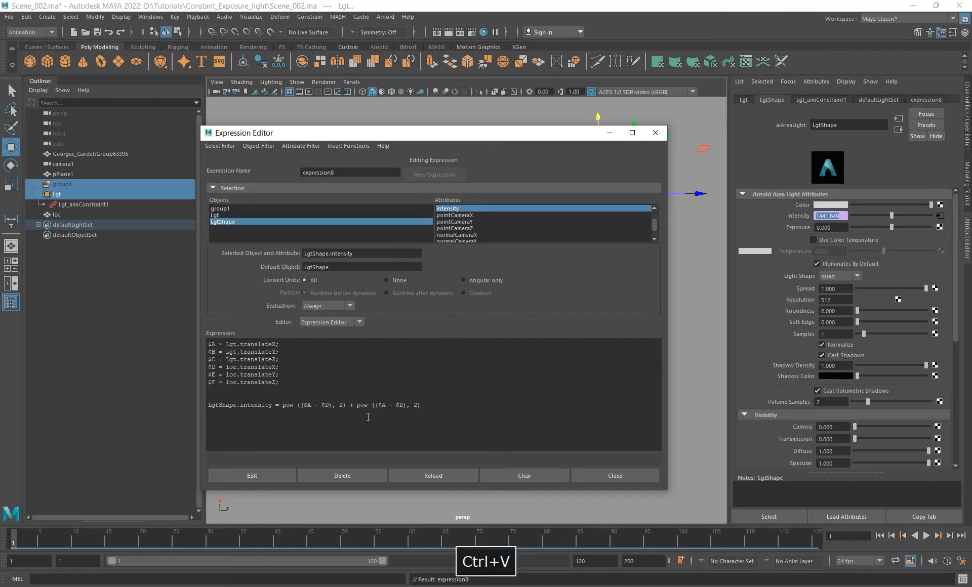
Change the variables in the second pow term to $B and $E so it reads "pow (($B - $E), 2)".
double_click(384, 405)
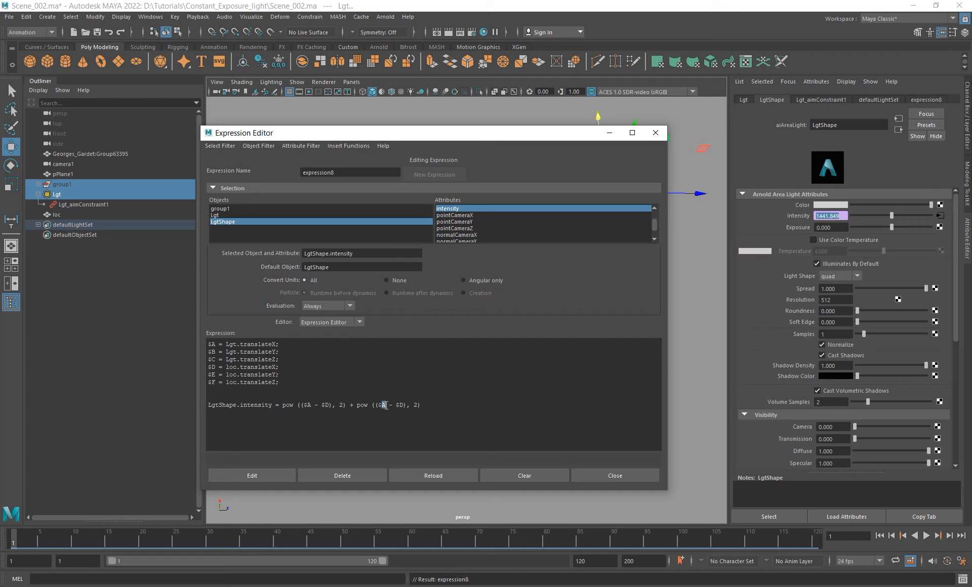
text(B)
double_click(401, 405)
text(E)
double_click(402, 405)
text(E)
Add a third summed term to the intensity statement reading "pow (($C - $F), 2)".
click(433, 405)
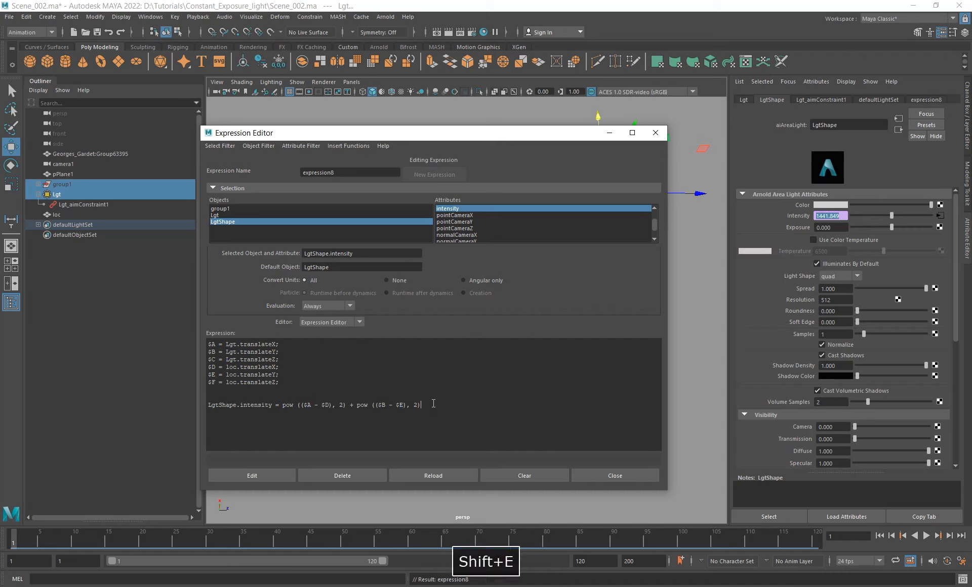
text(=)
key(BackSpace)
key(BackSpace)
text(+)
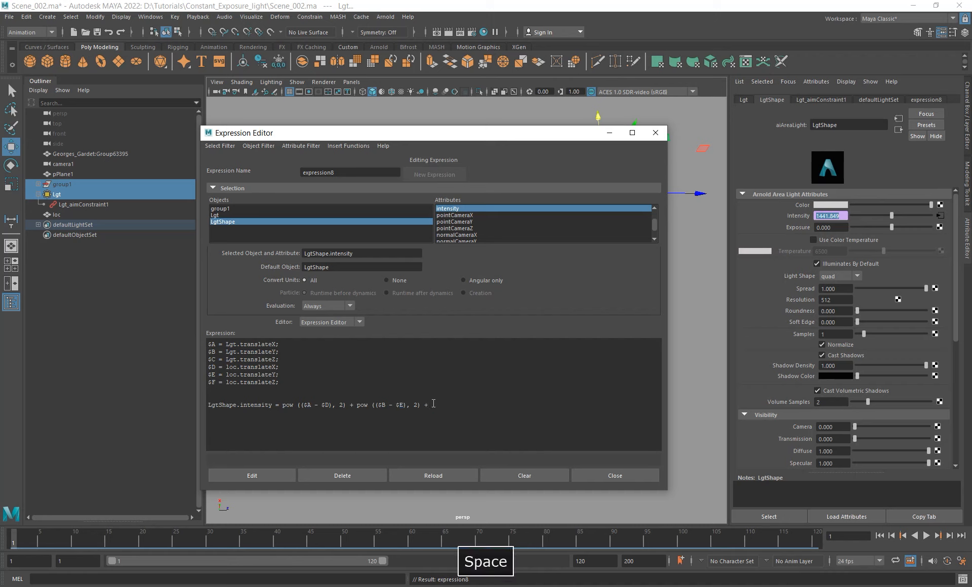
key(ctrl+v)
double_click(457, 405)
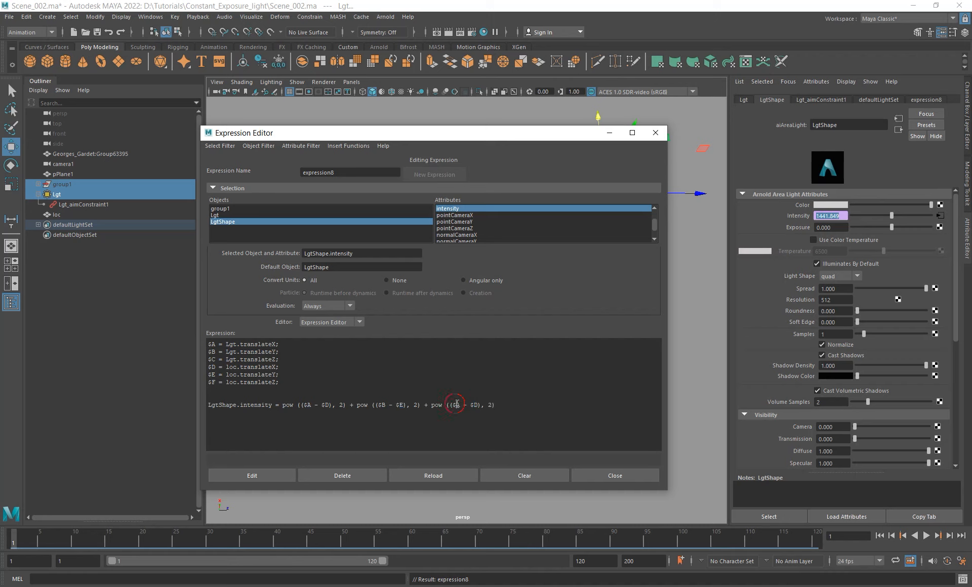
text(C)
double_click(477, 405)
text(F)
Review the three summed pow terms against the squared-distance formula and apply the edited intensity expression.
drag(495, 406, 286, 407)
click(380, 406)
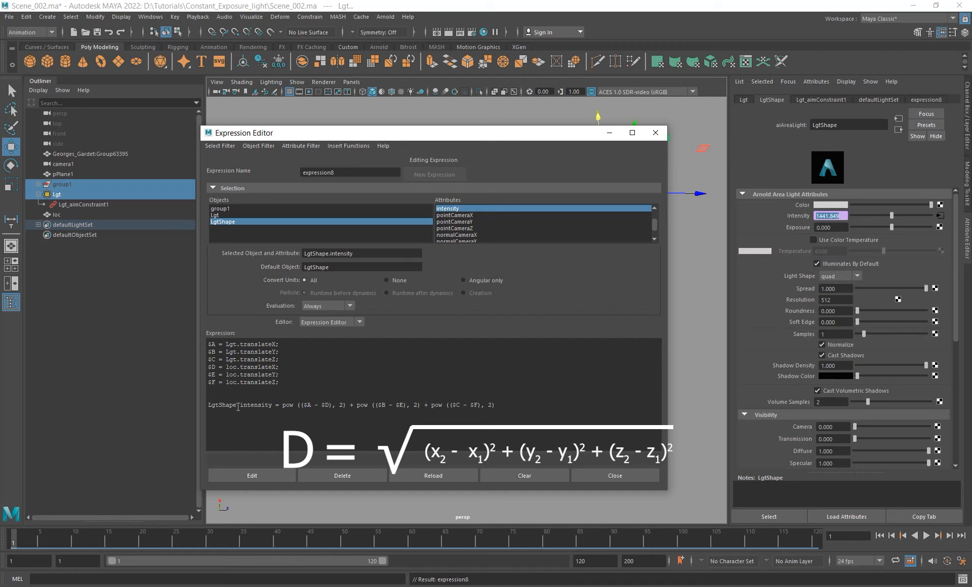
drag(283, 405, 497, 405)
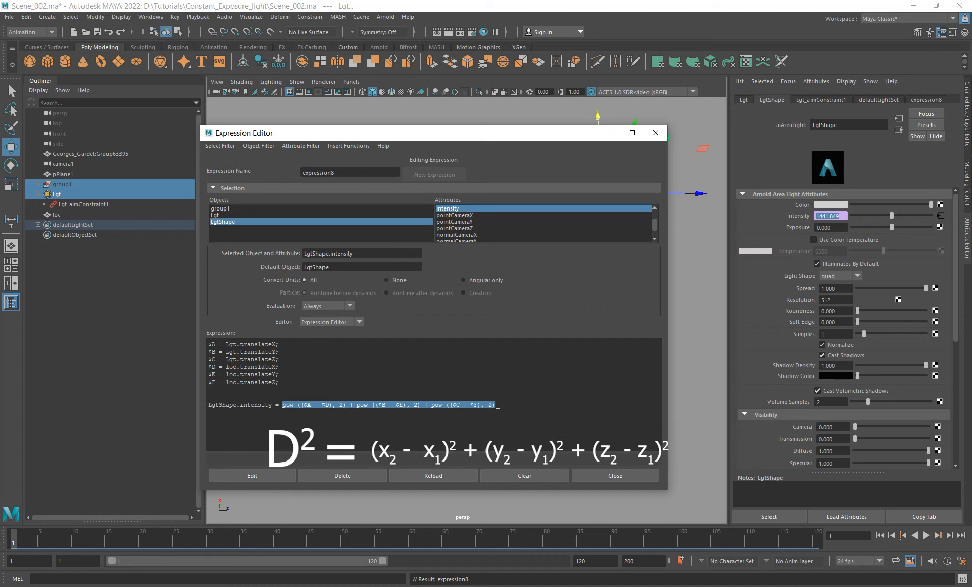
click(463, 406)
drag(283, 405, 423, 412)
click(509, 406)
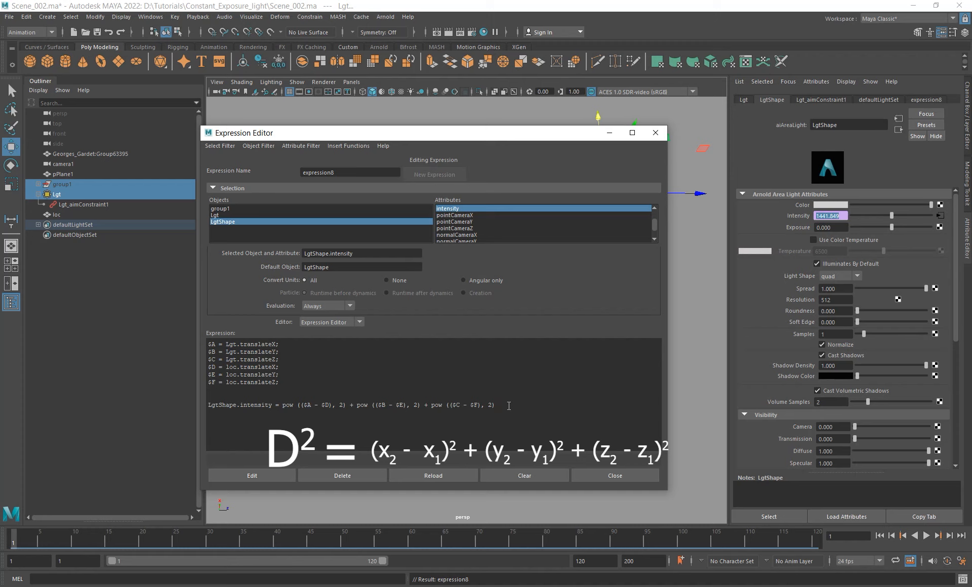
click(256, 476)
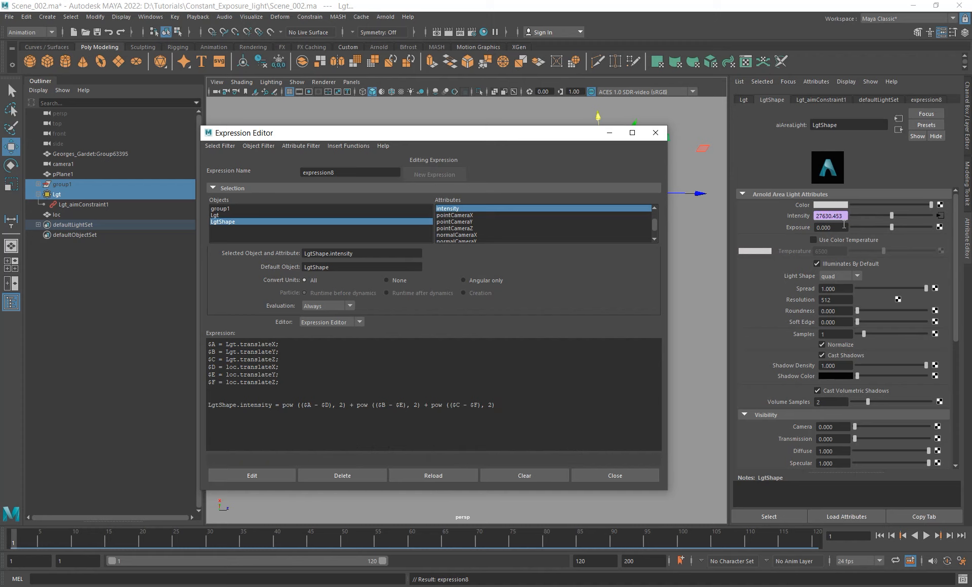
Clear the view of the scene by moving the Expression Editor aside and start an Arnold render.
drag(547, 135, 485, 355)
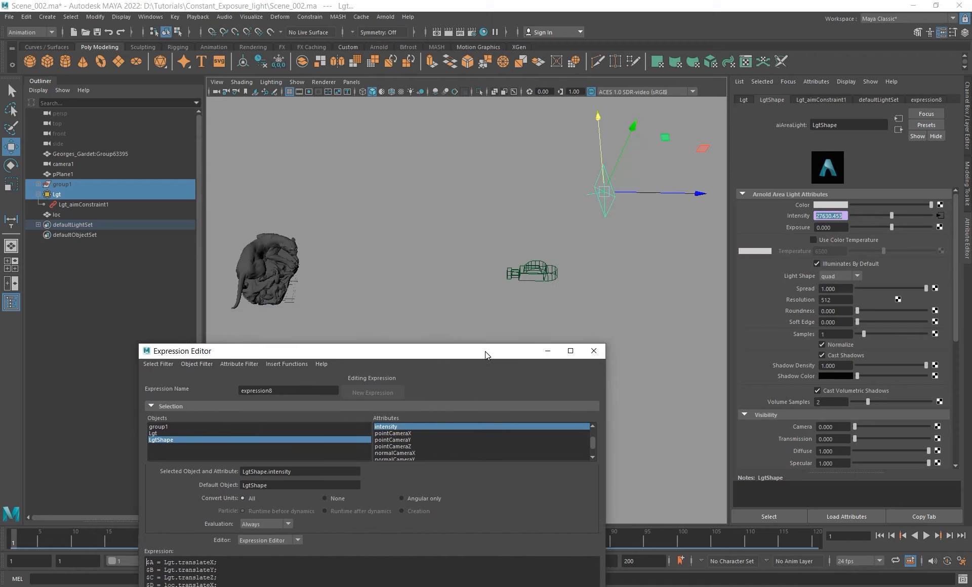
alt+drag(507, 276, 489, 222)
click(387, 18)
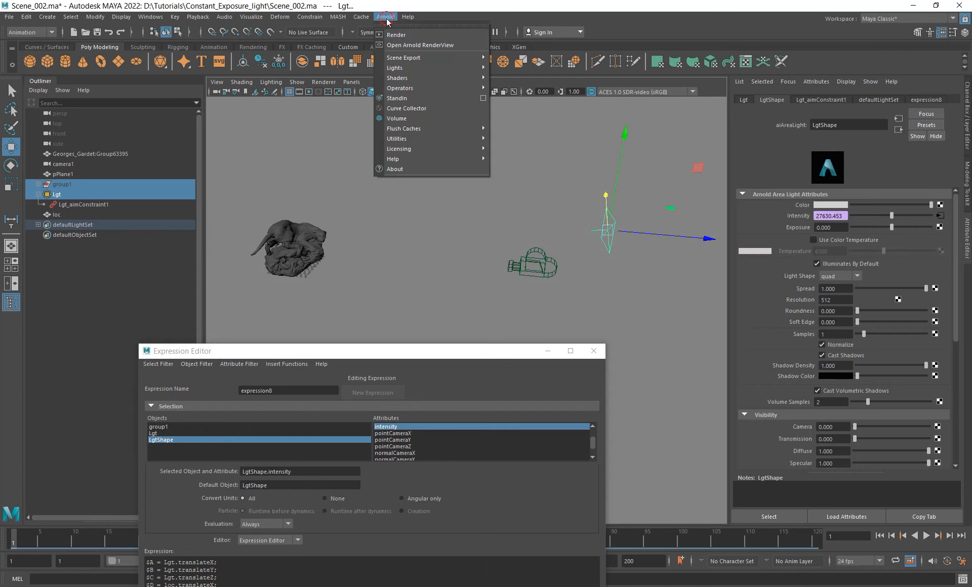
click(393, 26)
click(397, 27)
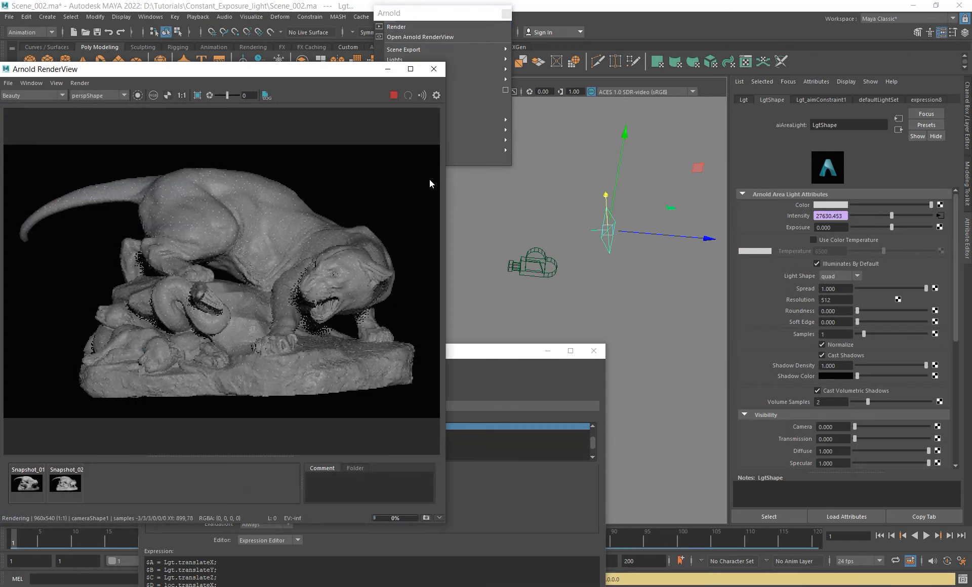
Set the area light's exposure to 2.
drag(838, 227, 716, 230)
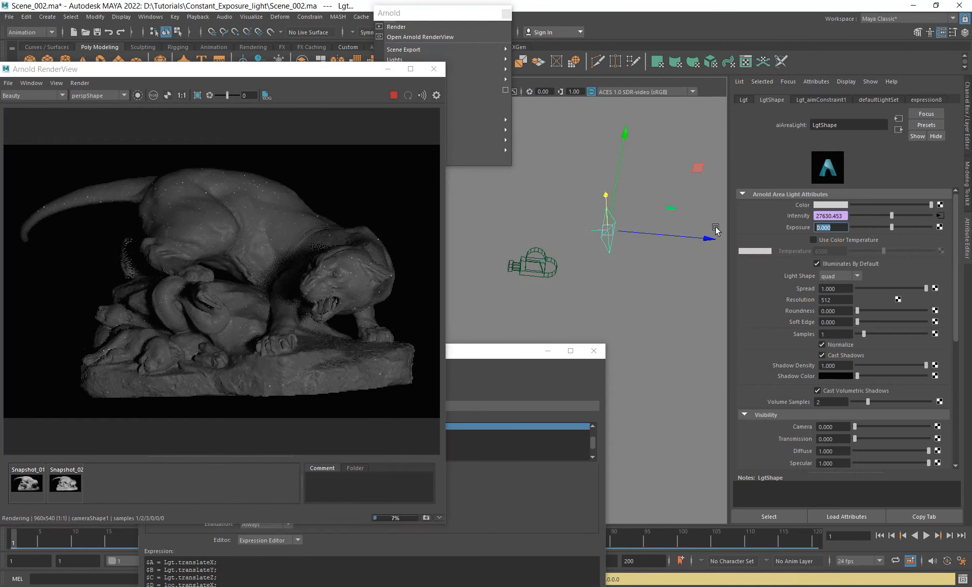
text(2)
key(Return)
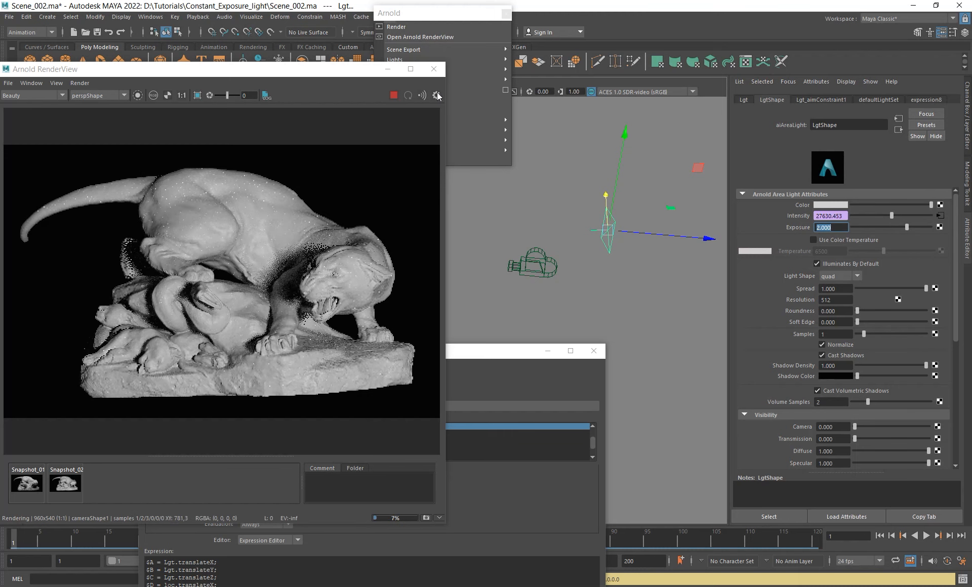
Limit the render to a region around the animal's head and move the area light to different distances from the sculpture.
mouse_move(653, 250)
alt+mouse_down()
mouse_move(557, 243)
mouse_move(582, 237)
mouse_move(580, 226)
mouse_move(701, 200)
mouse_move(658, 193)
mouse_move(648, 167)
mouse_move(600, 165)
mouse_move(723, 124)
mouse_move(600, 169)
alt+mouse_up()
mouse_move(294, 238)
shift+mouse_down()
mouse_move(362, 303)
mouse_move(380, 341)
shift+mouse_up()
alt+drag(525, 284, 552, 312)
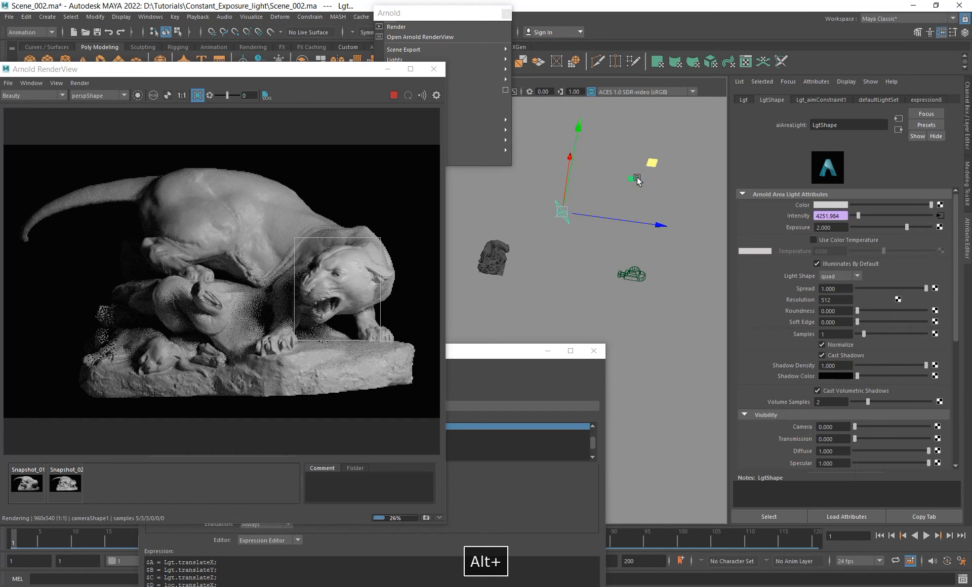
drag(637, 180, 734, 199)
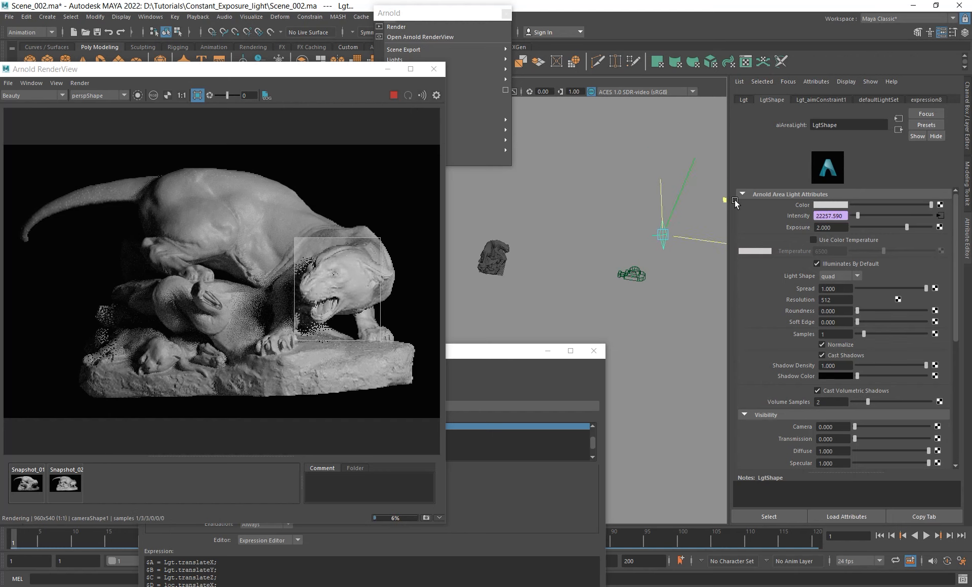
alt+drag(581, 242, 586, 218)
Stop the render, close the Arnold RenderView and bring the Expression Editor fully back into view.
click(394, 96)
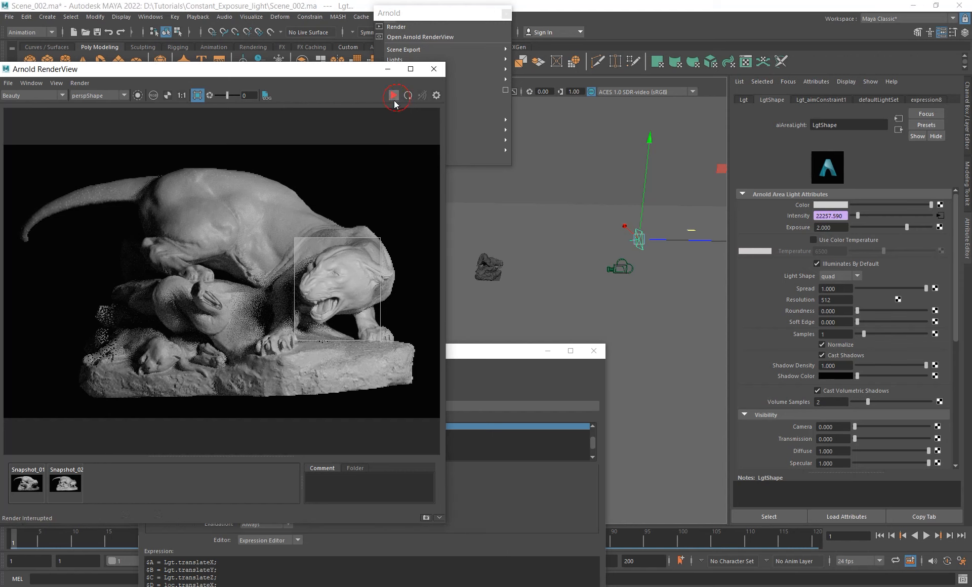
click(434, 69)
drag(427, 351, 425, 114)
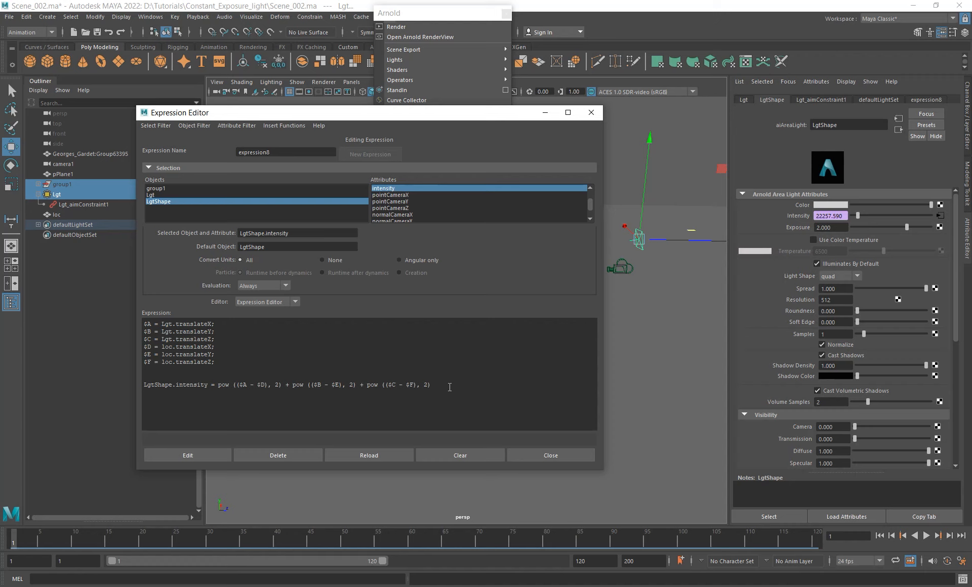
Copy the complete expression text and delete the expression from the light's intensity.
drag(435, 385, 101, 309)
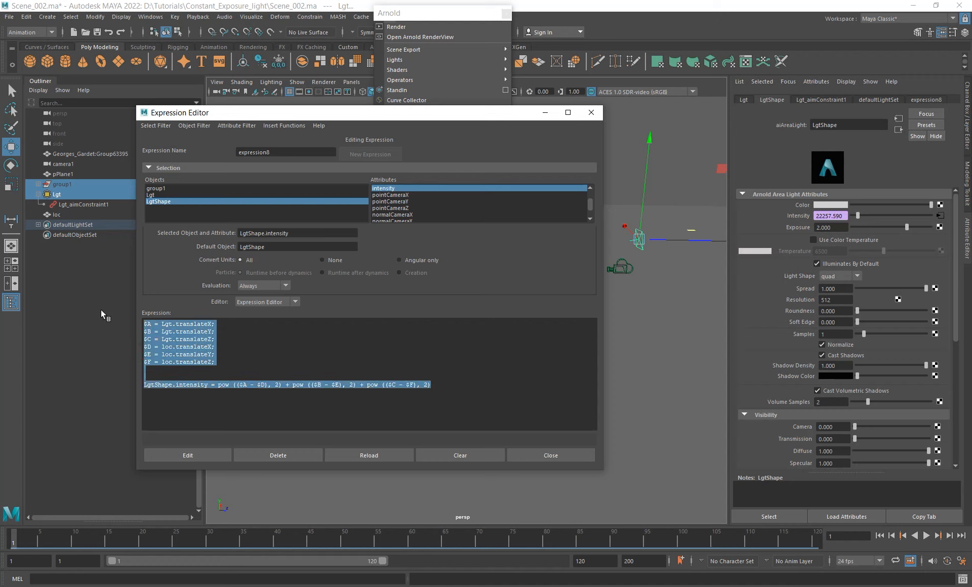
key(ctrl+c)
right_click(831, 216)
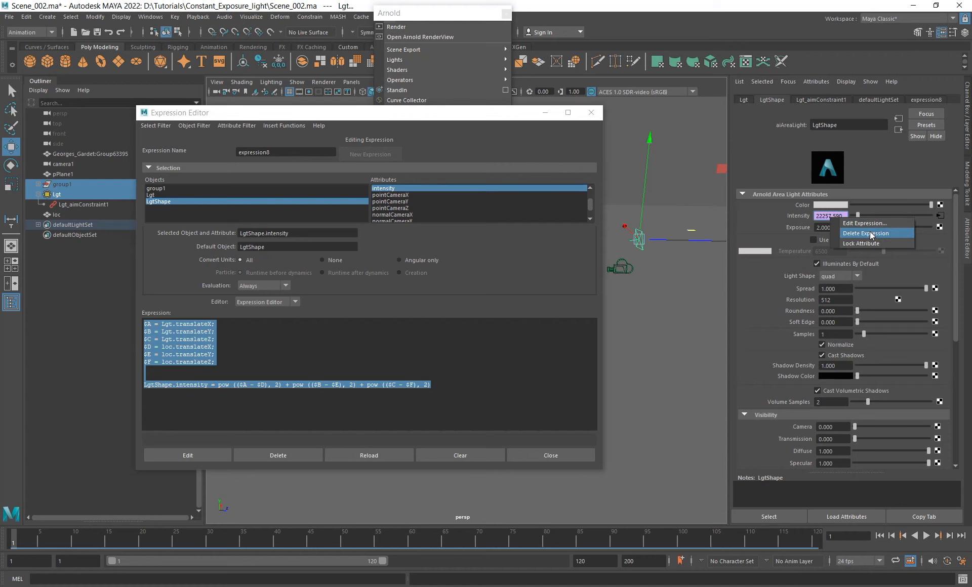
click(866, 234)
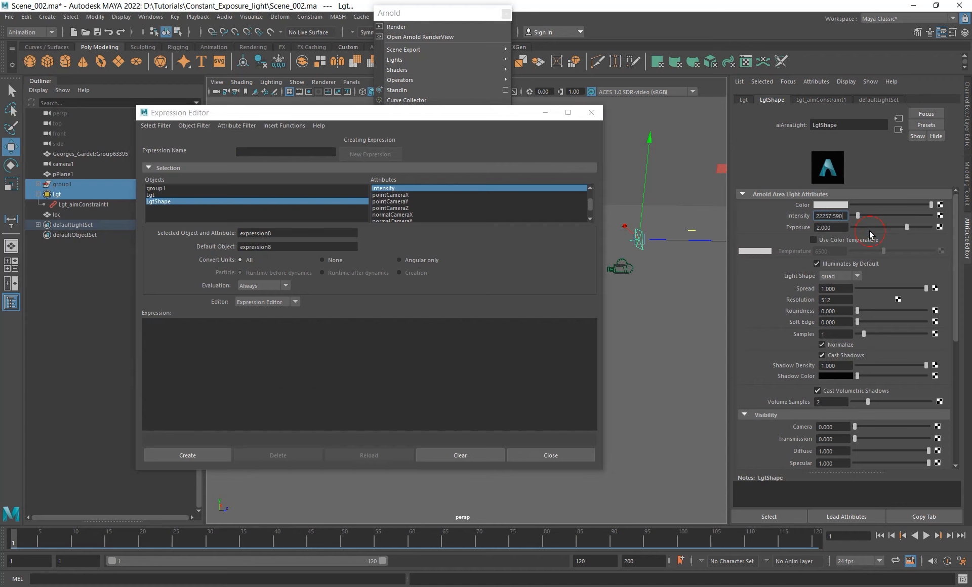
Set the area light's intensity to 1.
double_click(825, 216)
text(1)
key(Return)
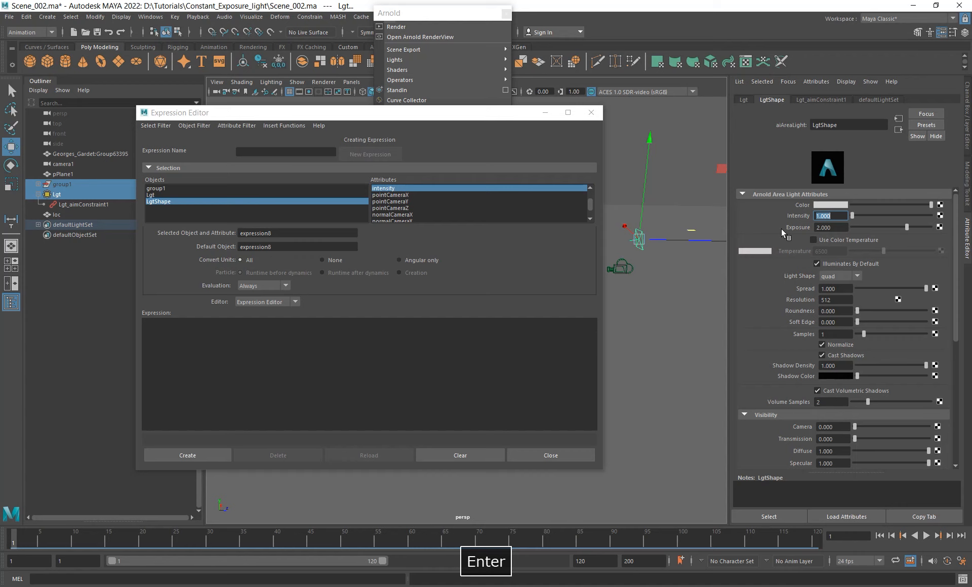
Start a new expression for the light's exposure and paste the copied distance expression into it.
right_click(833, 227)
click(860, 234)
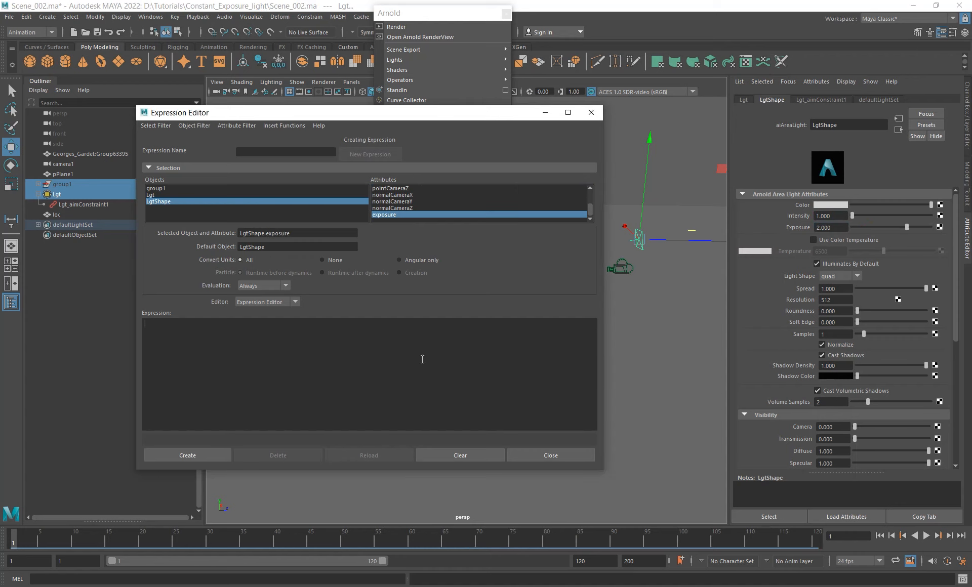
double_click(273, 232)
drag(273, 232, 239, 333)
drag(271, 327, 66, 314)
key(ctrl+v)
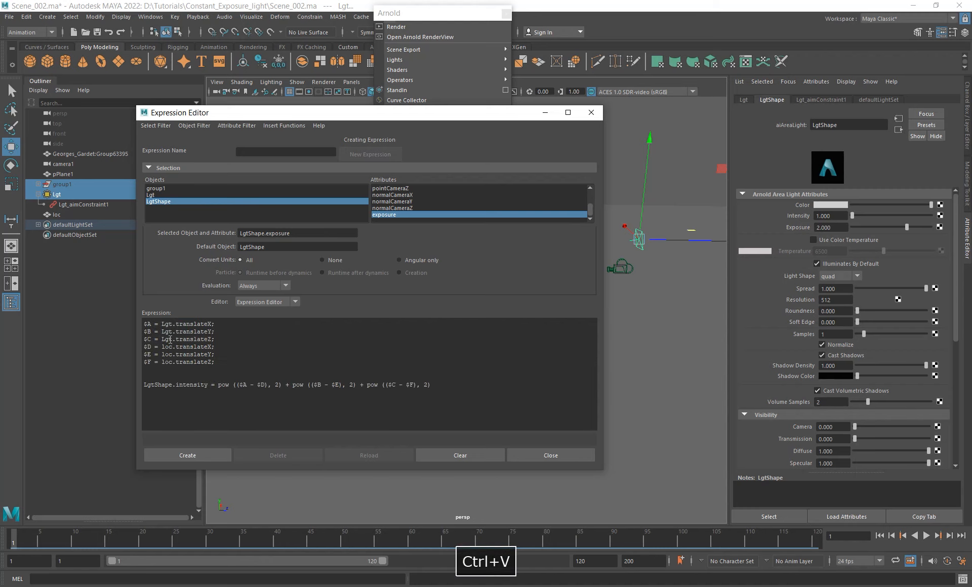
drag(144, 323, 479, 405)
click(480, 405)
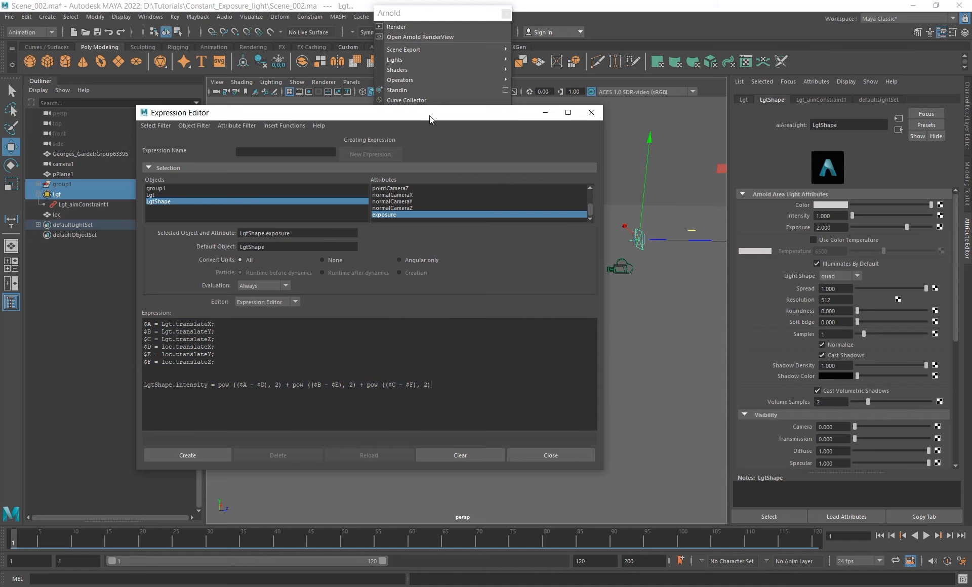
Wrap the summed pow terms in "log ( )" and divide the result by "log (2)".
drag(430, 116, 465, 97)
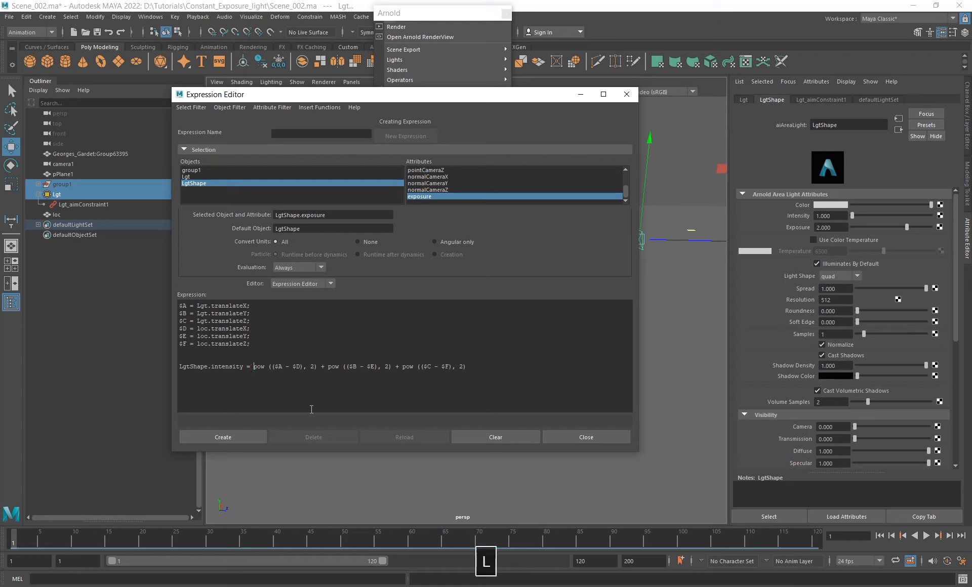
text(log ()
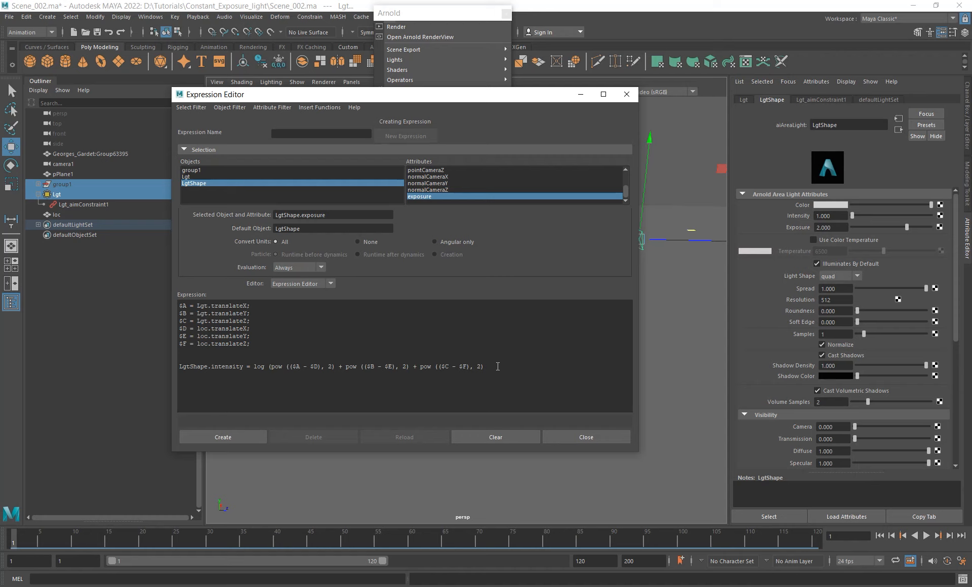
text())
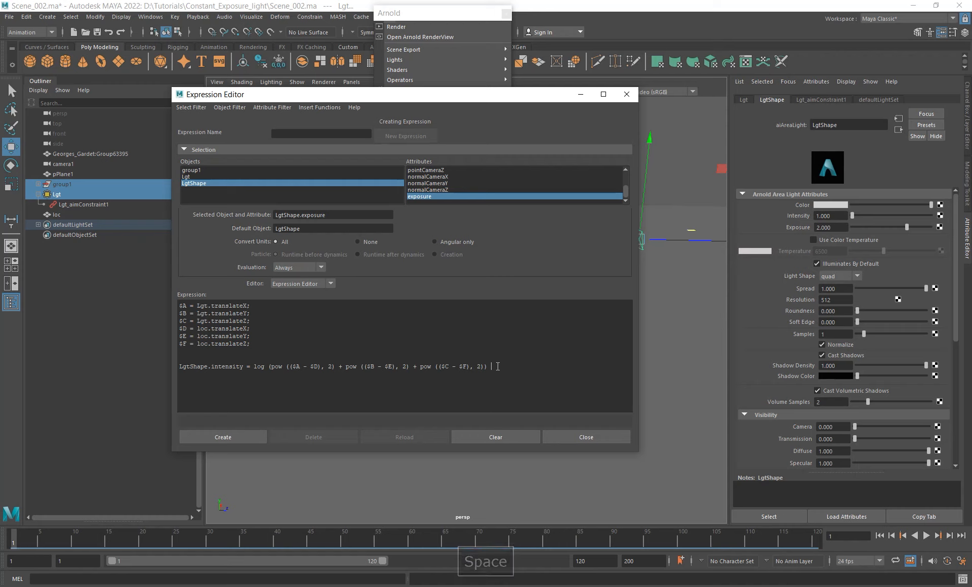
text( /)
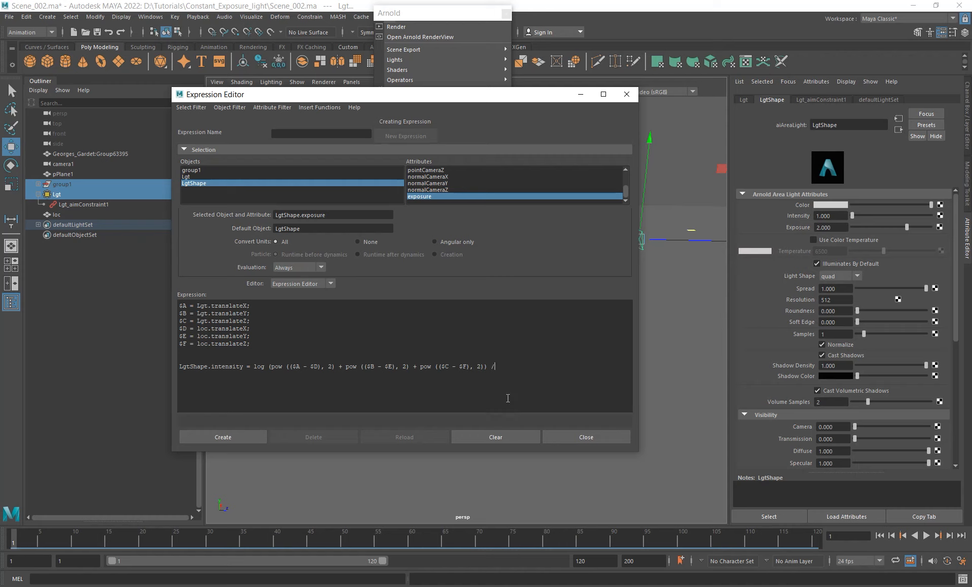
text( log (2))
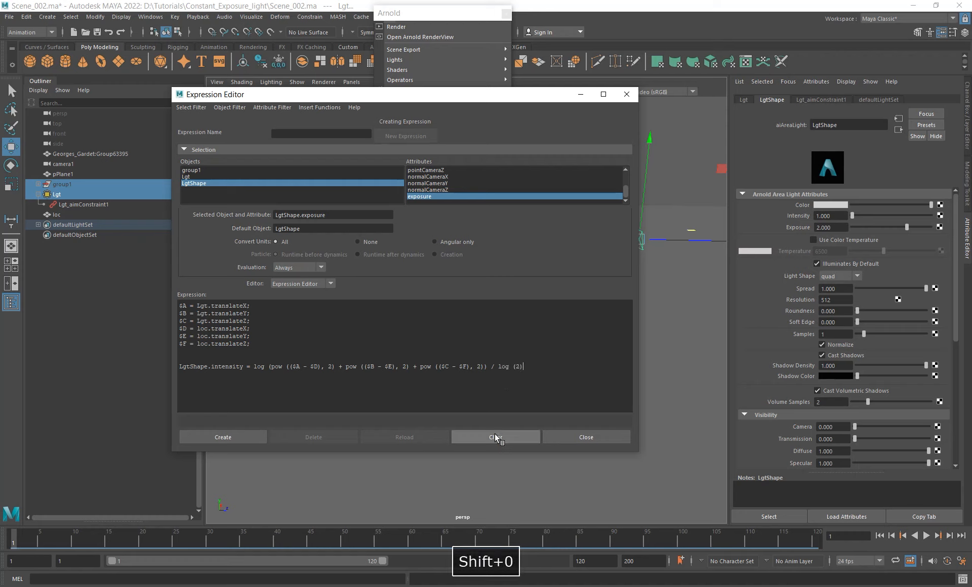
Create the logarithmic expression, correct its target from intensity to LgtShape.exposure, and apply the edit.
click(223, 437)
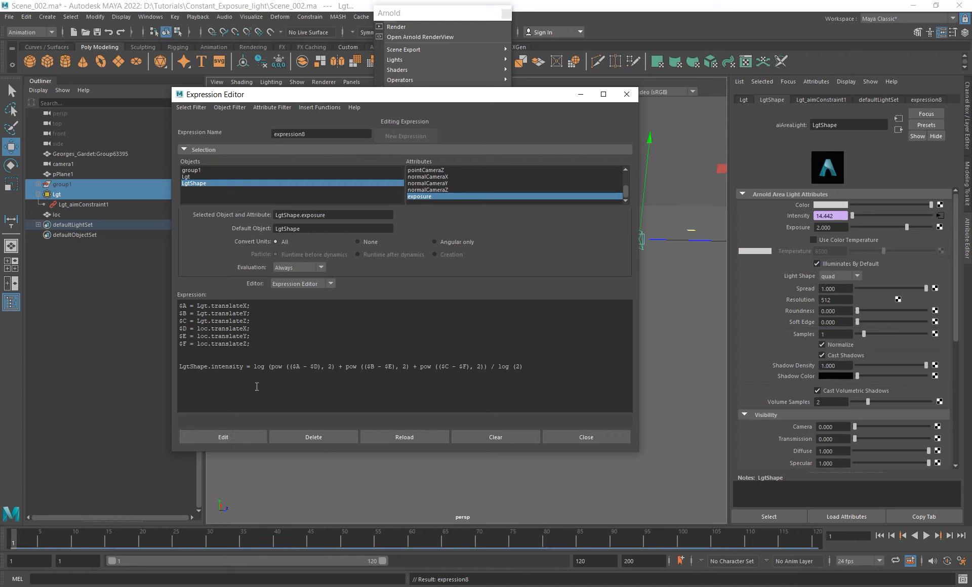
drag(212, 369, 243, 368)
text(exposure)
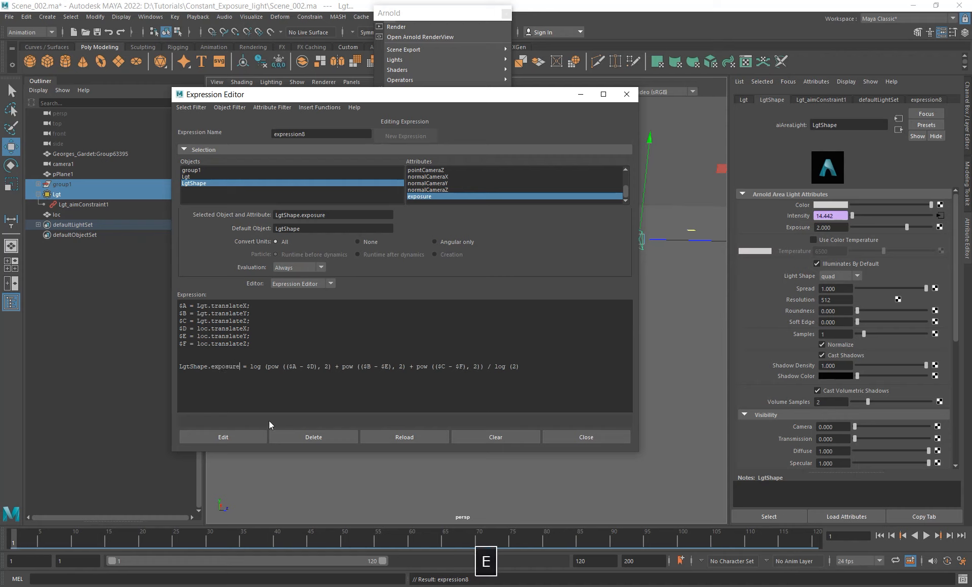
click(243, 437)
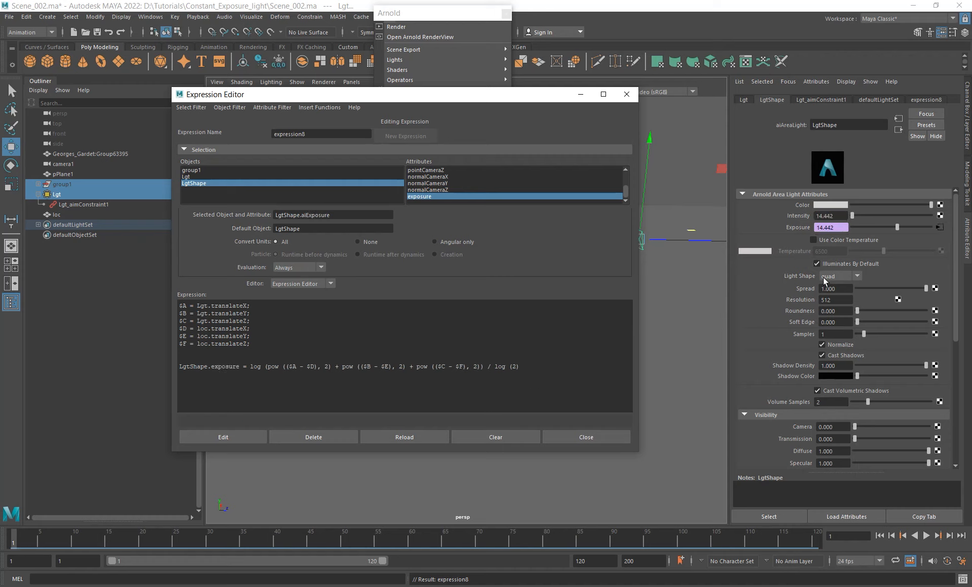
Reset the area light's intensity to 1.
click(833, 216)
text(1)
key(Return)
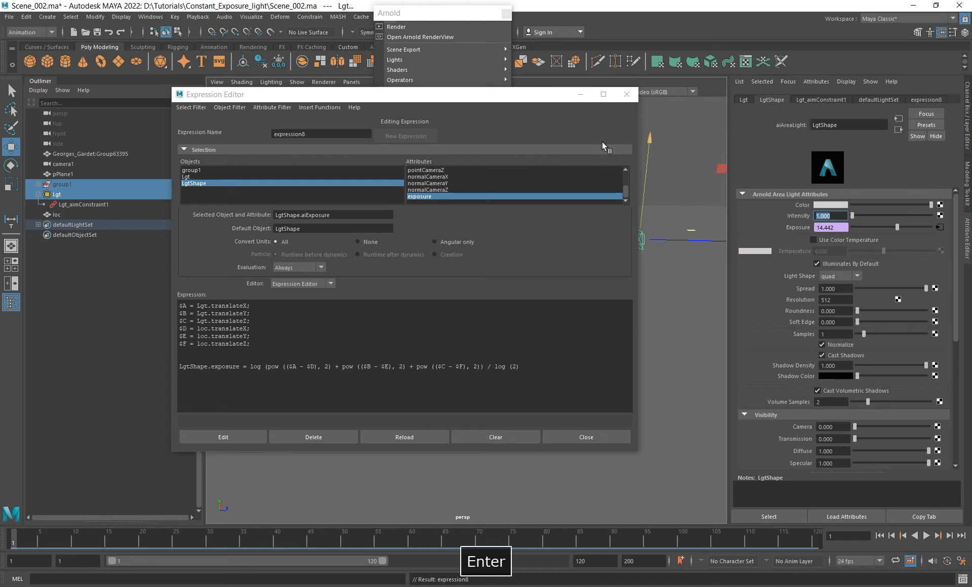
Open the Arnold RenderView and limit rendering to a region around the tiger's head.
drag(540, 95, 467, 411)
click(405, 29)
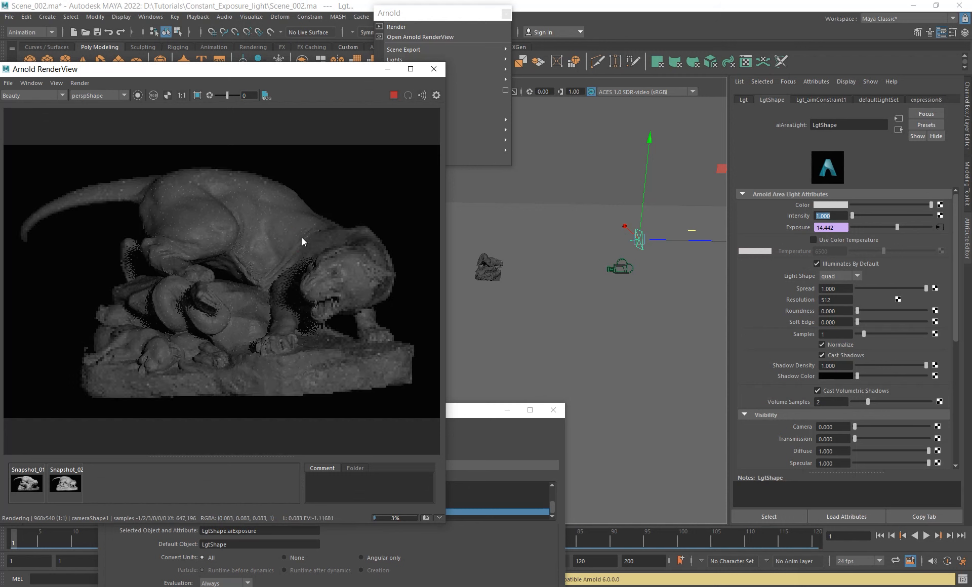
shift+drag(306, 242, 368, 323)
shift+drag(280, 233, 387, 334)
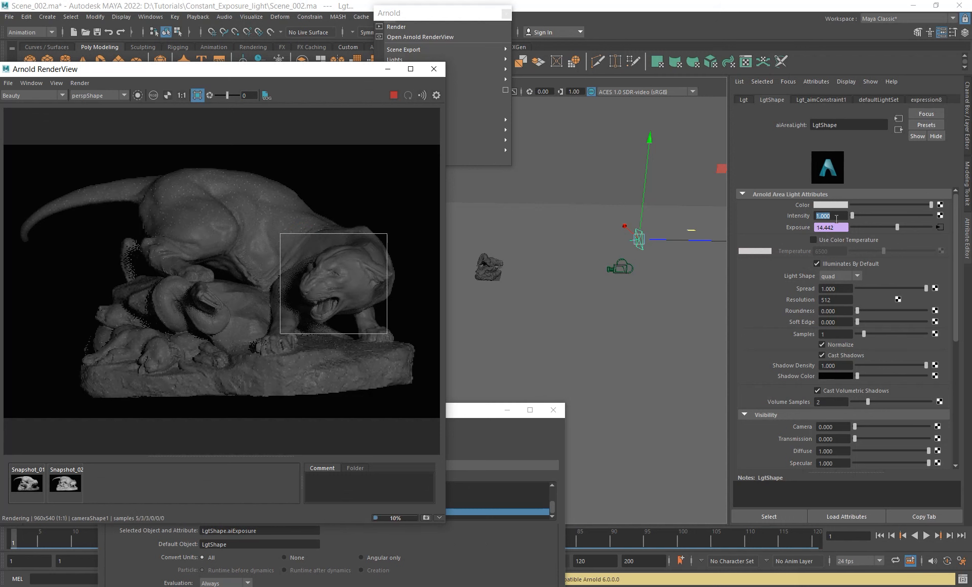
Set the area light's intensity to 5 and move the light closer to the sculpture.
text(5)
key(Return)
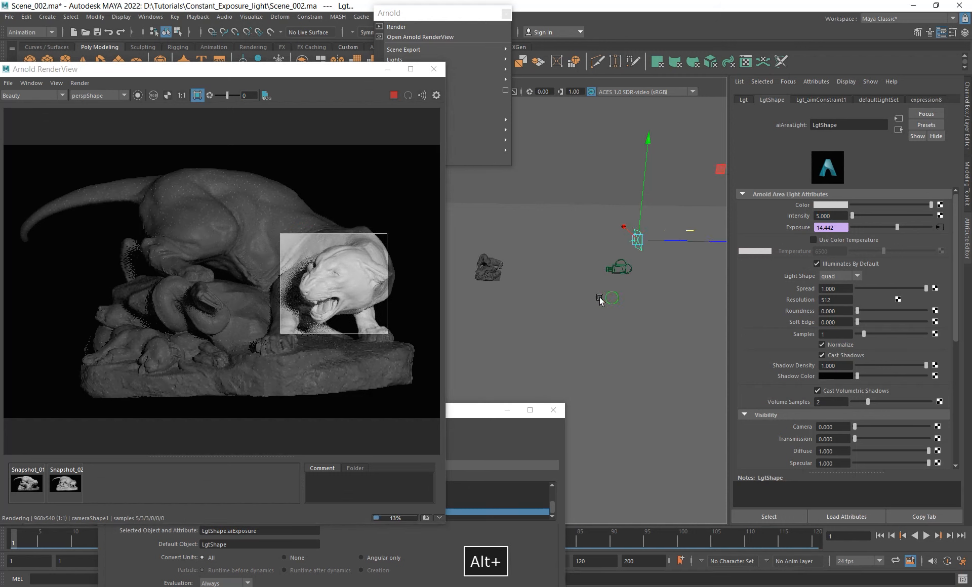
alt+right_drag(600, 298, 590, 298)
drag(700, 176, 677, 177)
Stop the interactive render and close the RenderView.
click(394, 95)
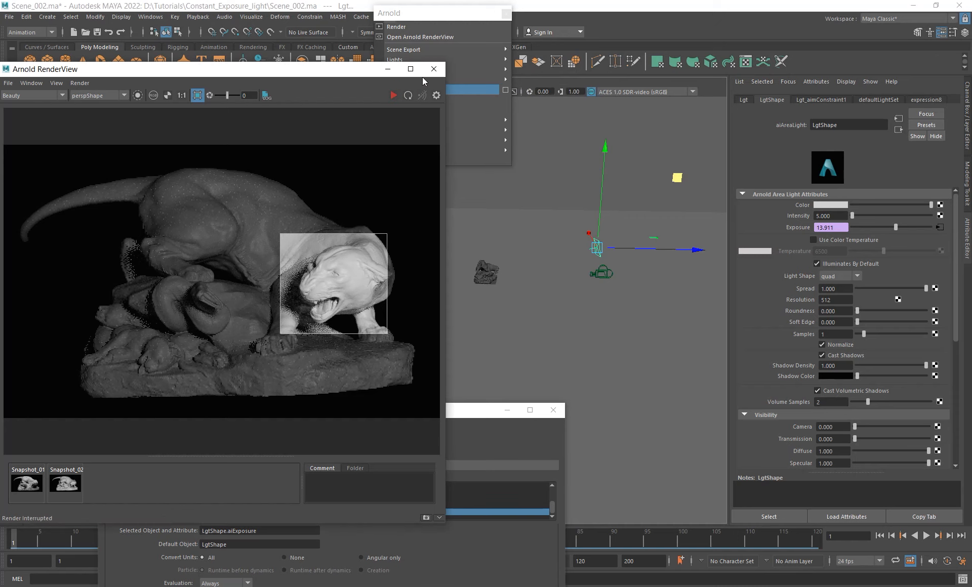
click(434, 69)
drag(429, 413, 460, 151)
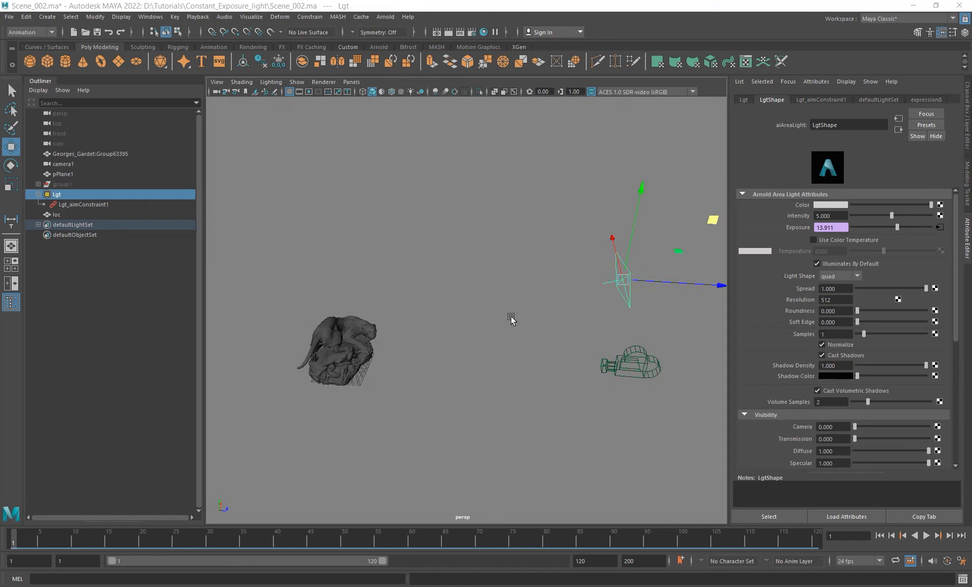
alt+drag(503, 330, 506, 323)
alt+right_drag(503, 322, 541, 332)
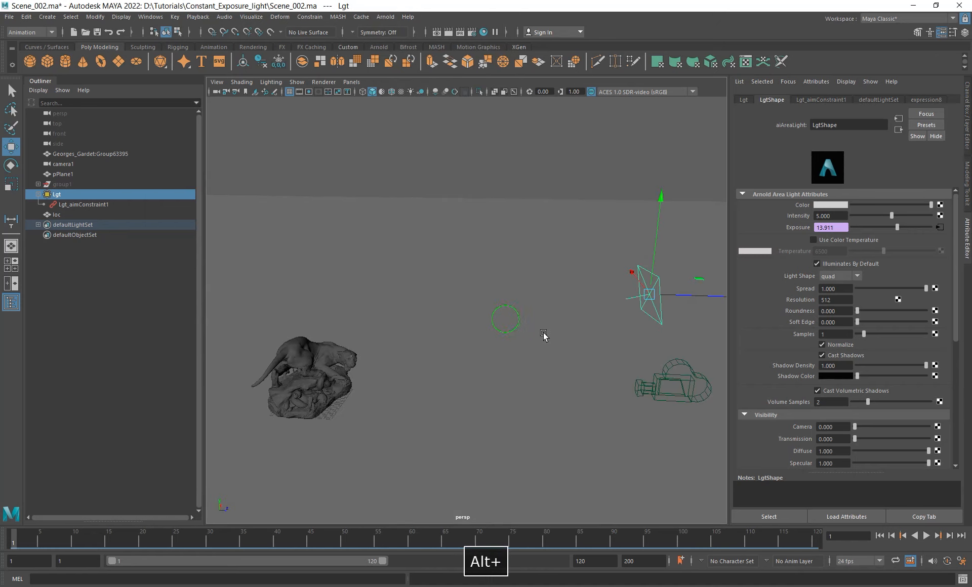
alt+middle_drag(469, 345, 472, 324)
alt+drag(472, 324, 484, 324)
alt+middle_drag(499, 319, 517, 303)
alt+drag(519, 306, 500, 322)
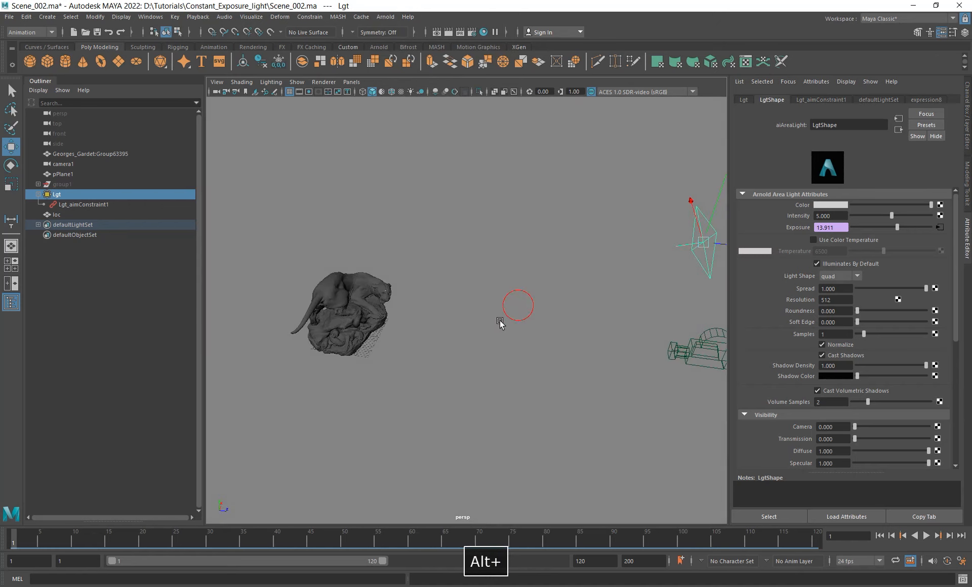
alt+middle_drag(504, 308, 461, 307)
alt+right_drag(461, 307, 440, 301)
alt+drag(439, 302, 456, 289)
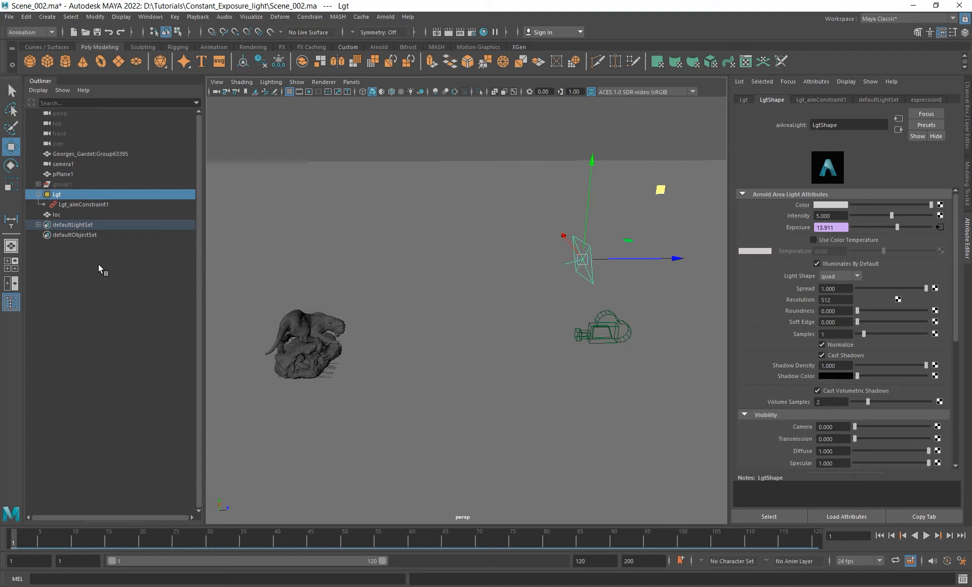
alt+drag(303, 368, 380, 369)
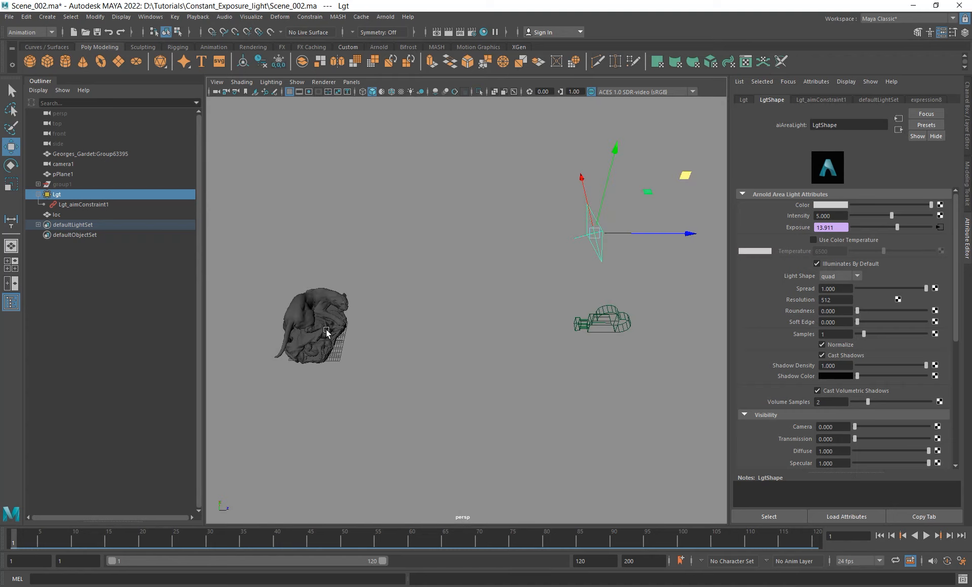
alt+drag(382, 321, 361, 339)
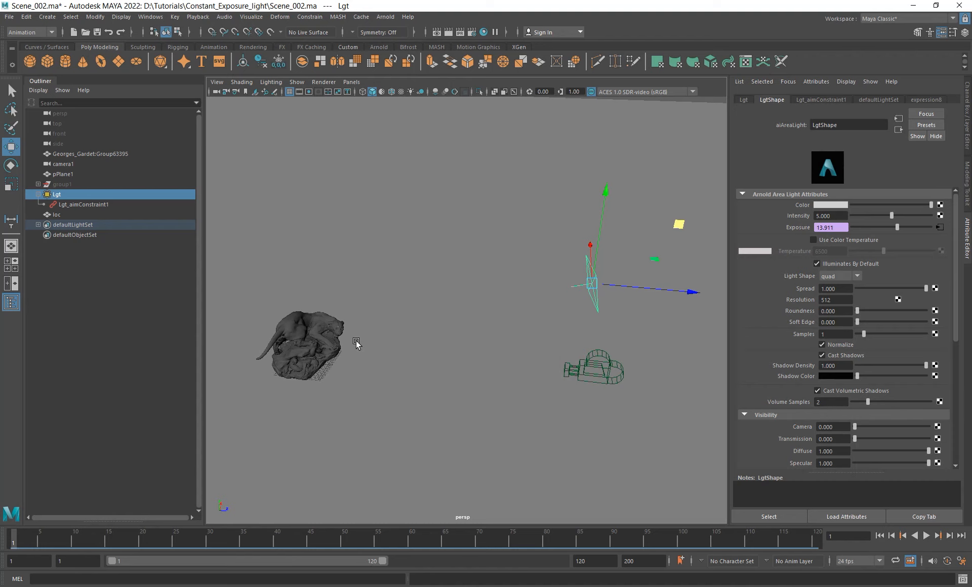
alt+drag(414, 334, 448, 347)
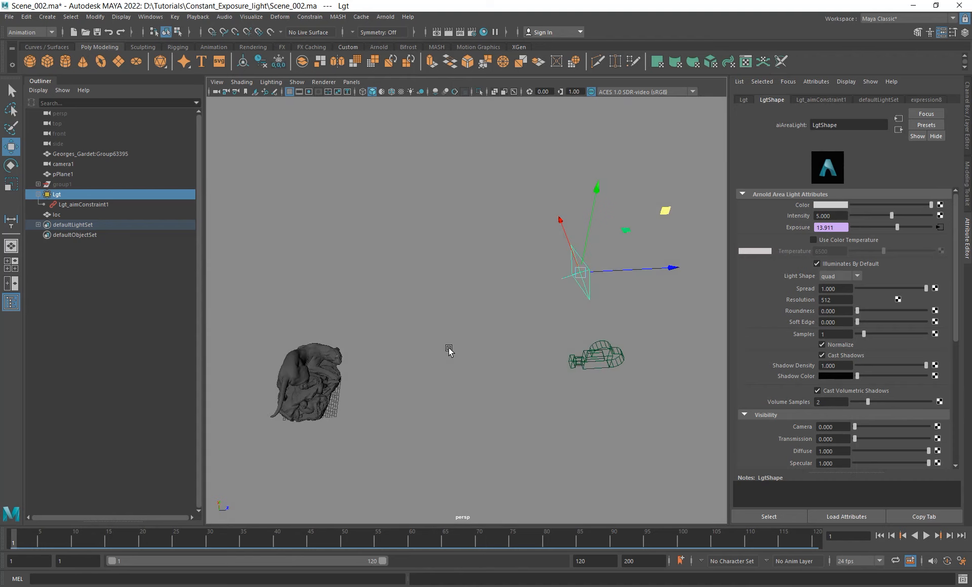
alt+drag(449, 347, 455, 348)
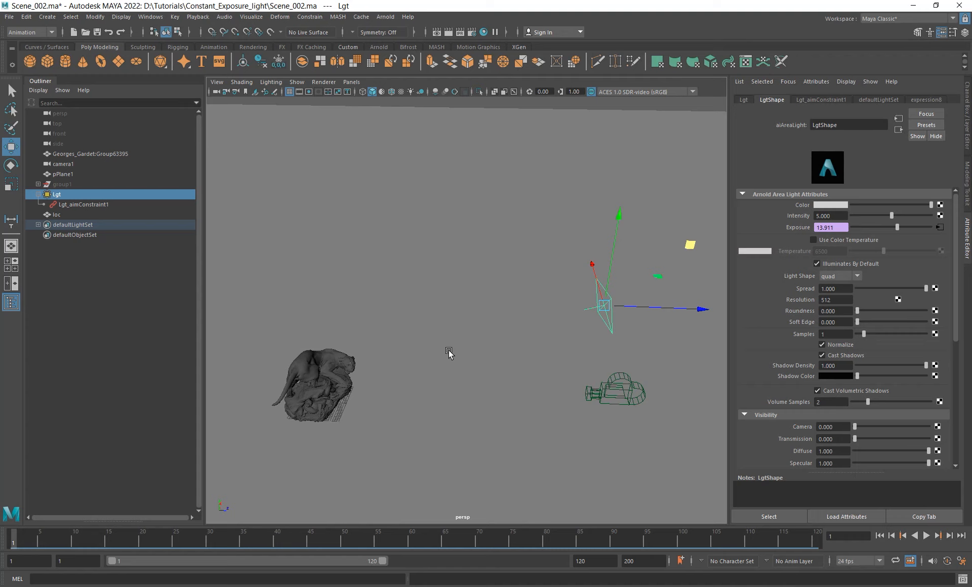
alt+drag(398, 353, 434, 340)
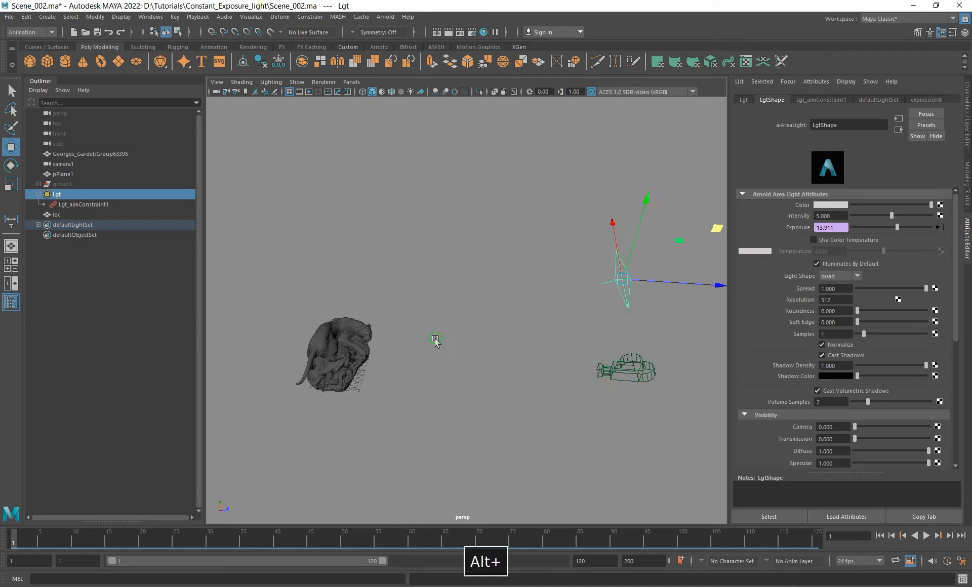
alt+middle_drag(434, 341, 412, 353)
alt+right_drag(412, 353, 440, 362)
alt+drag(440, 362, 468, 345)
alt+right_drag(467, 346, 401, 356)
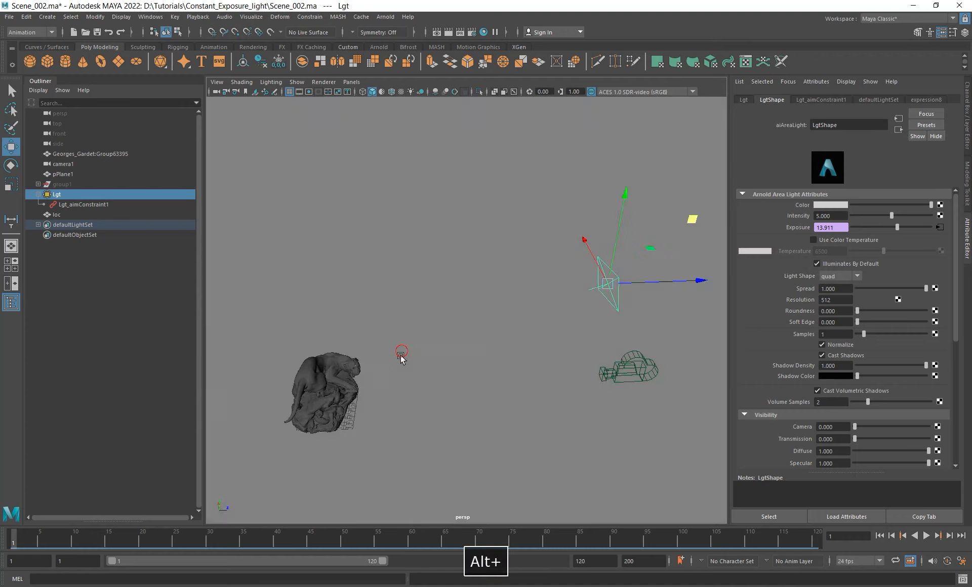
alt+drag(401, 356, 395, 370)
Store a snapshot of the current render with the light close to the sculpture.
alt+right_drag(336, 324, 380, 353)
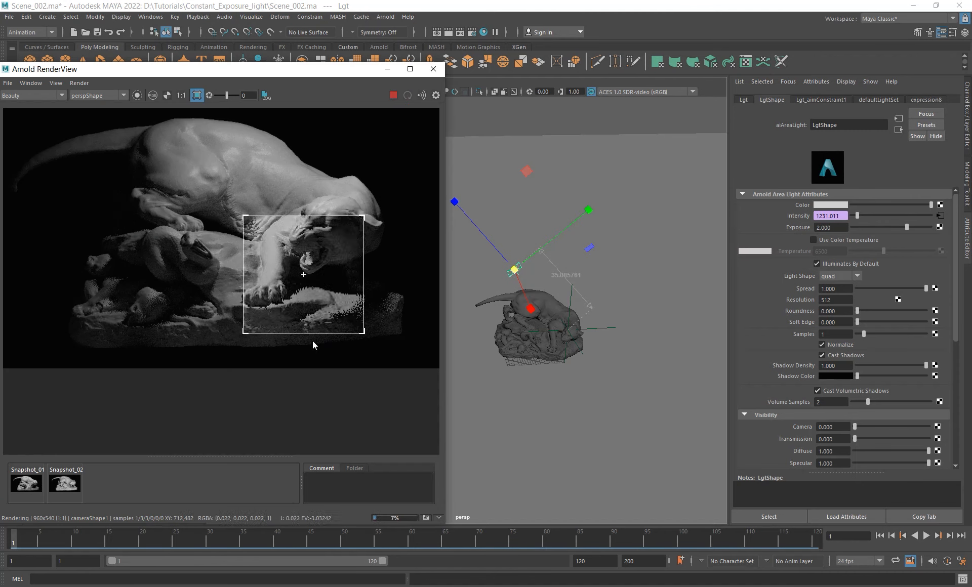
alt+middle_drag(512, 290, 527, 299)
alt+drag(528, 300, 521, 323)
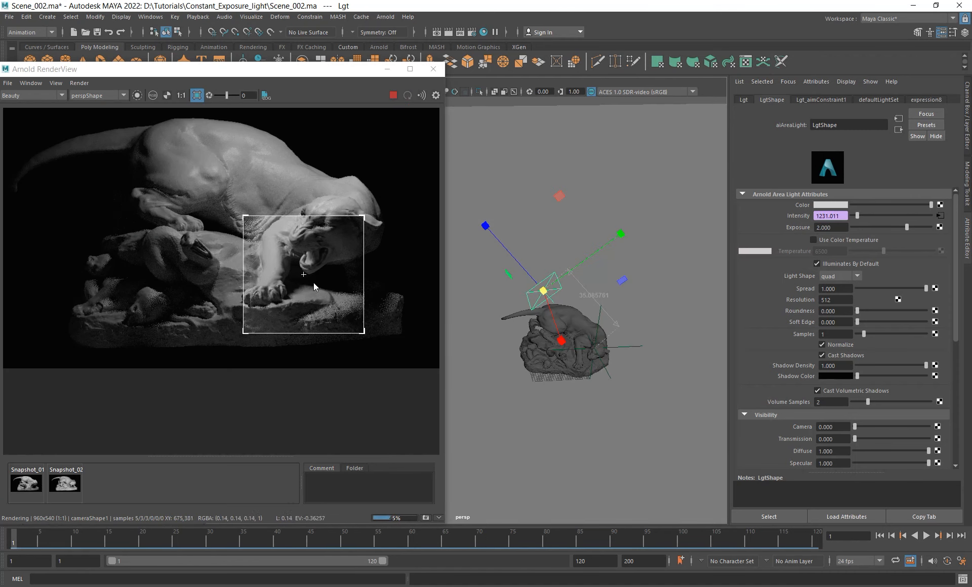
click(425, 517)
Move the area light back to about 175 units from the target locator.
alt+middle_drag(555, 312, 578, 317)
key(w)
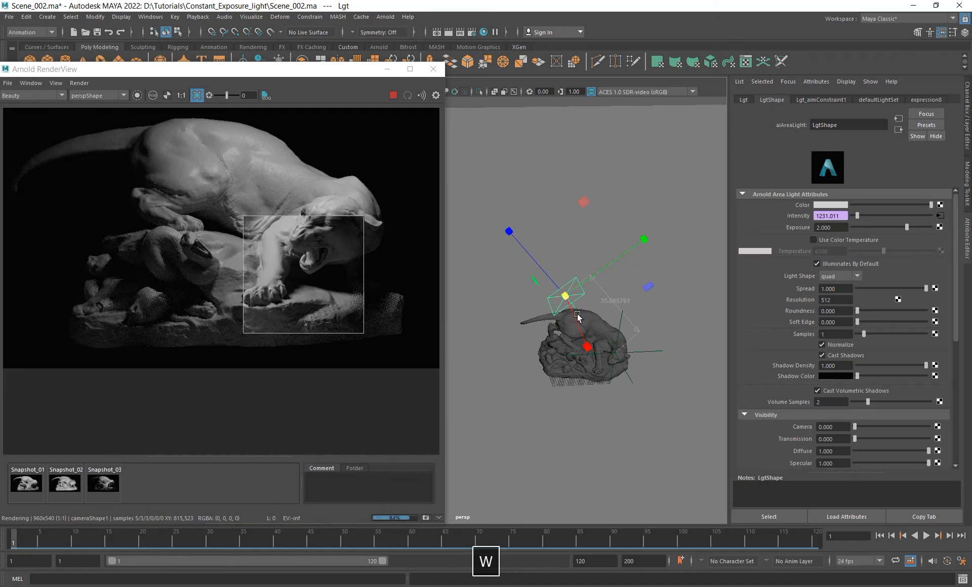
mouse_move(578, 317)
alt+mouse_down()
mouse_move(545, 329)
mouse_move(583, 348)
mouse_move(552, 292)
mouse_move(419, 144)
alt+mouse_up()
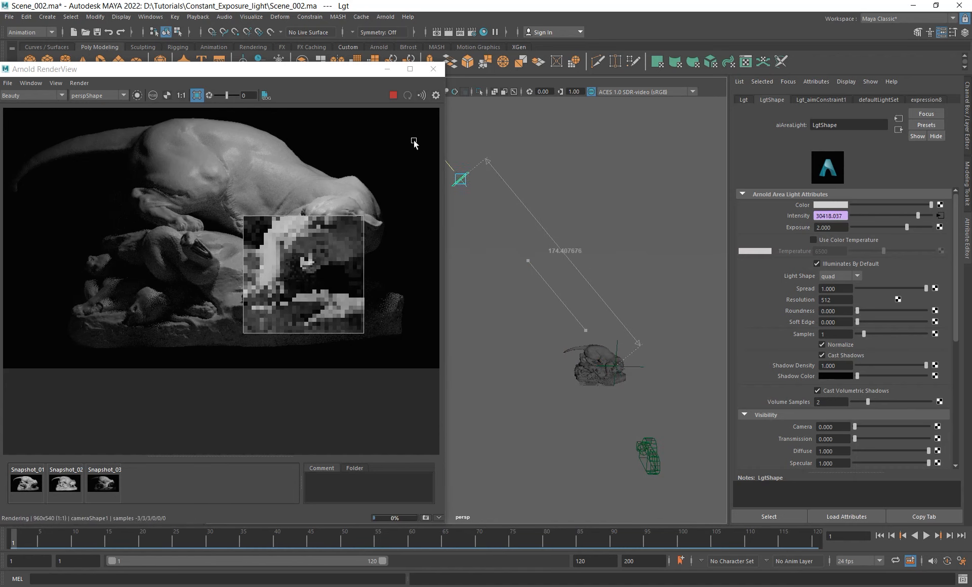
Compare Snapshot_03 with the current render, examining the brightness and shadows around the tiger's head and front paw.
click(98, 478)
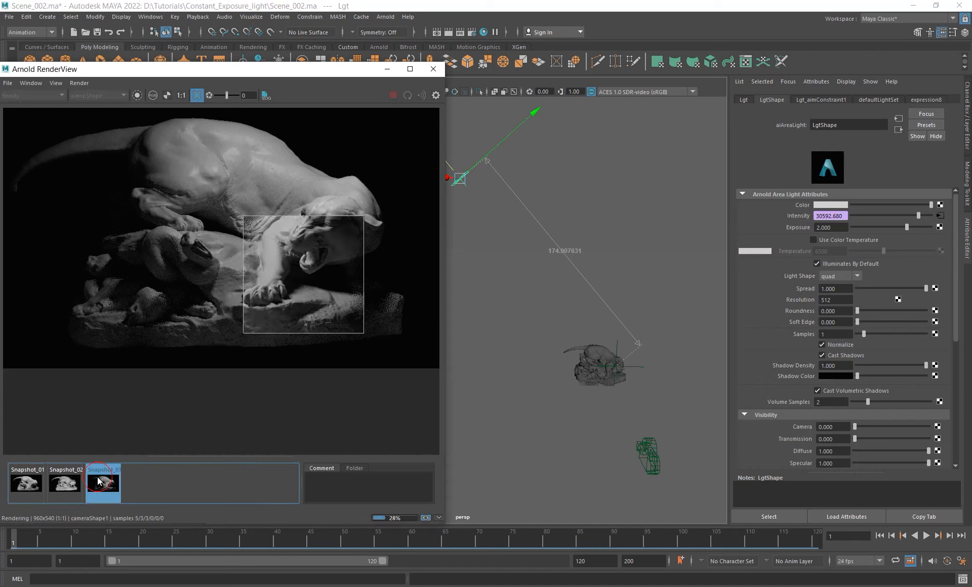
click(98, 478)
click(98, 478)
click(98, 478)
click(98, 478)
click(98, 481)
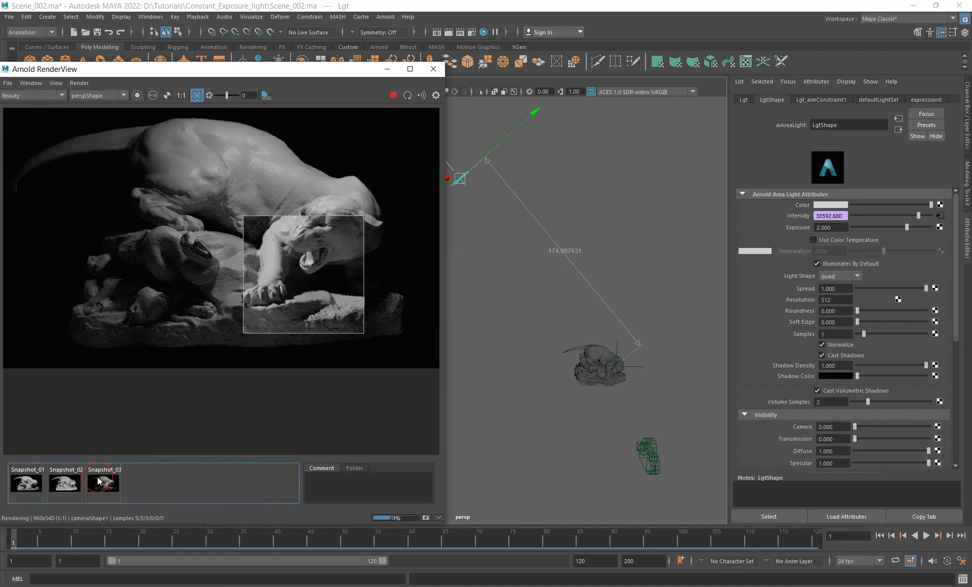
click(98, 481)
click(98, 481)
click(98, 481)
click(98, 481)
click(99, 481)
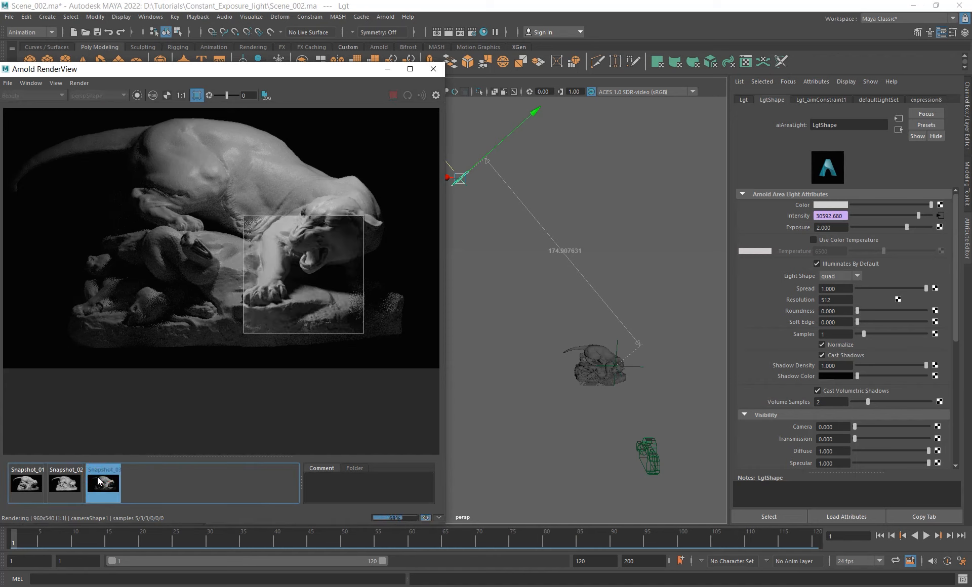
click(98, 481)
scroll(318, 295, up, 5)
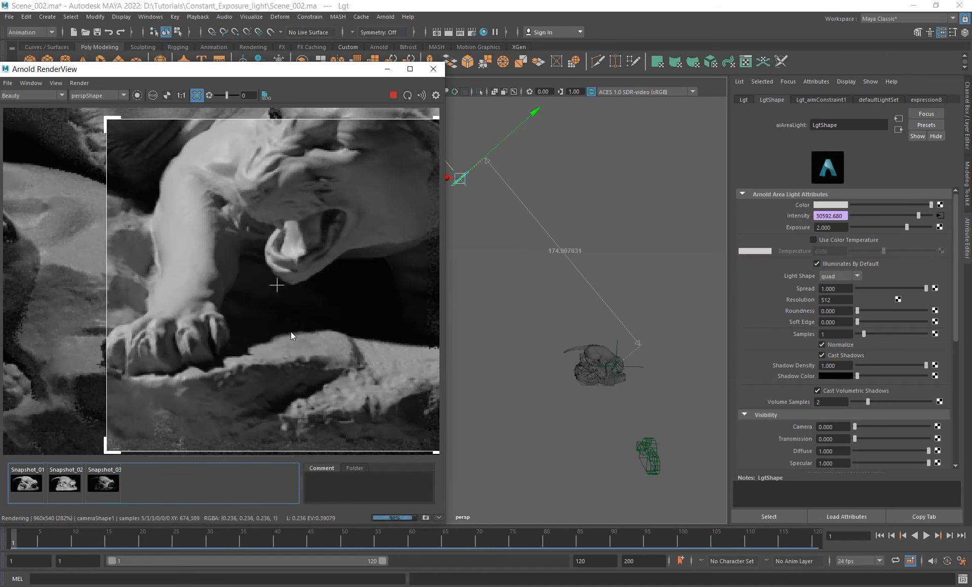
click(110, 488)
click(110, 488)
click(109, 488)
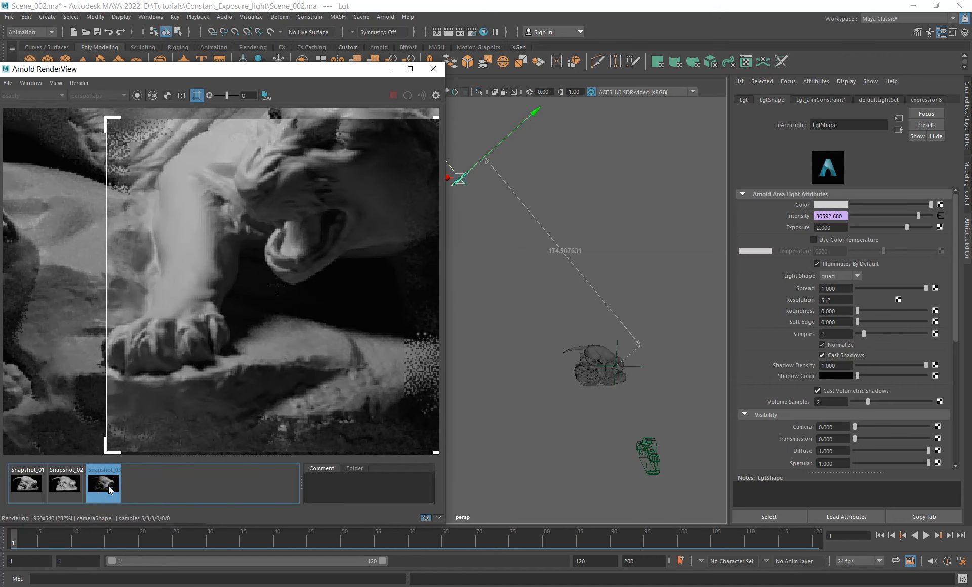
click(109, 488)
click(109, 488)
click(110, 488)
click(110, 488)
click(109, 488)
click(110, 488)
click(109, 488)
Move the area light close to the sculpture again, about 39 units from the target locator.
alt+drag(603, 297, 539, 281)
click(394, 96)
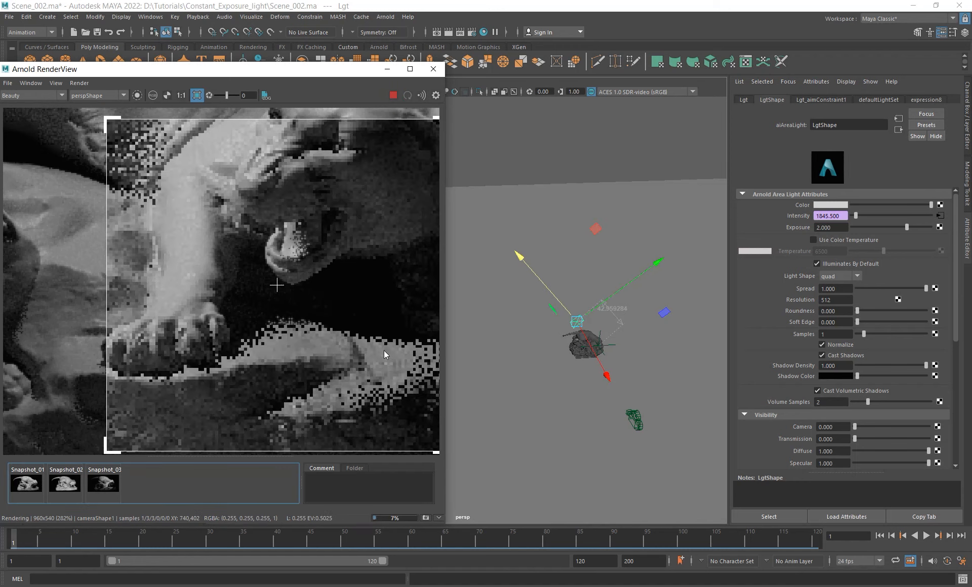
drag(525, 262, 536, 271)
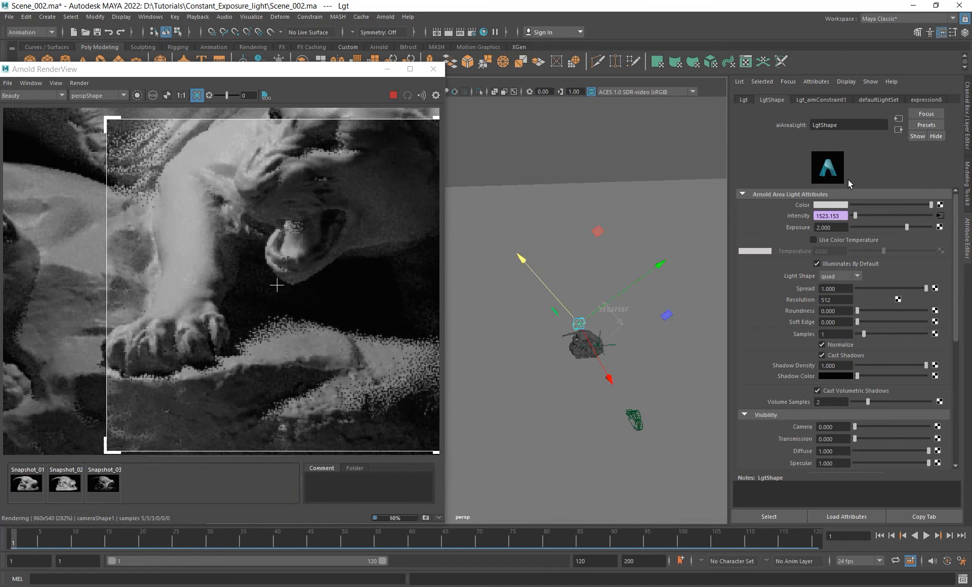
Show the light's transform attributes and redraw the render region around the tiger's head and front paw.
click(744, 99)
alt+drag(560, 335, 554, 368)
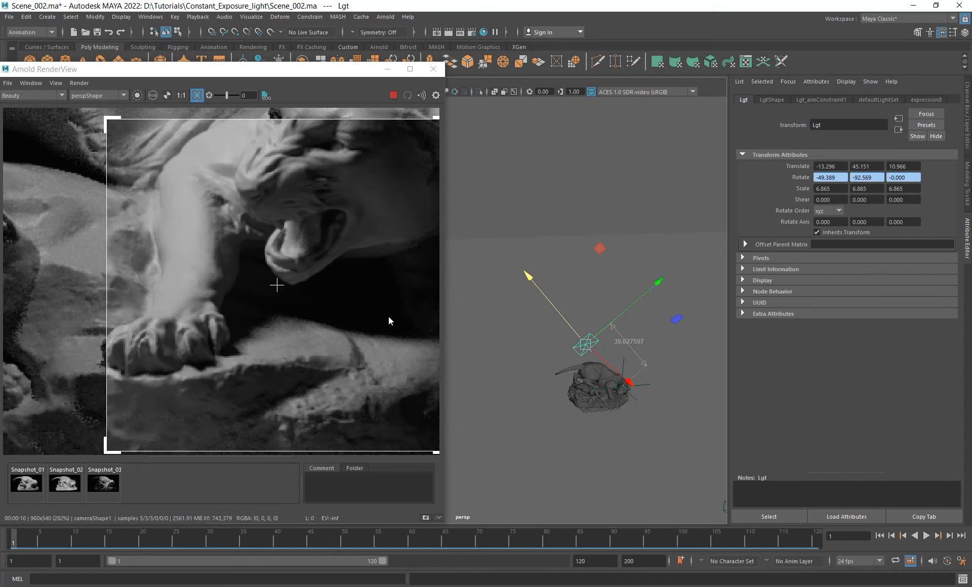
scroll(294, 299, down, 2)
shift+drag(194, 163, 409, 370)
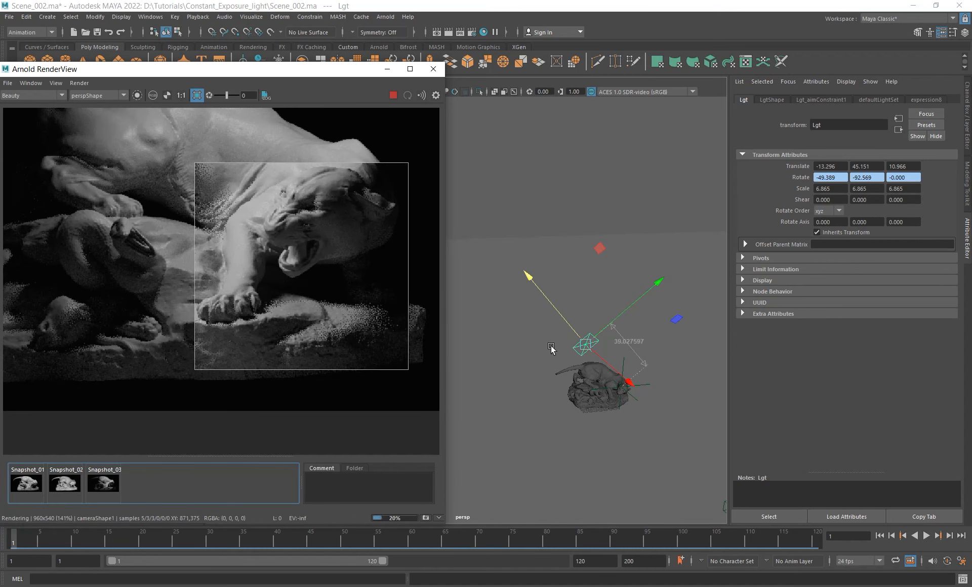
alt+drag(552, 348, 570, 350)
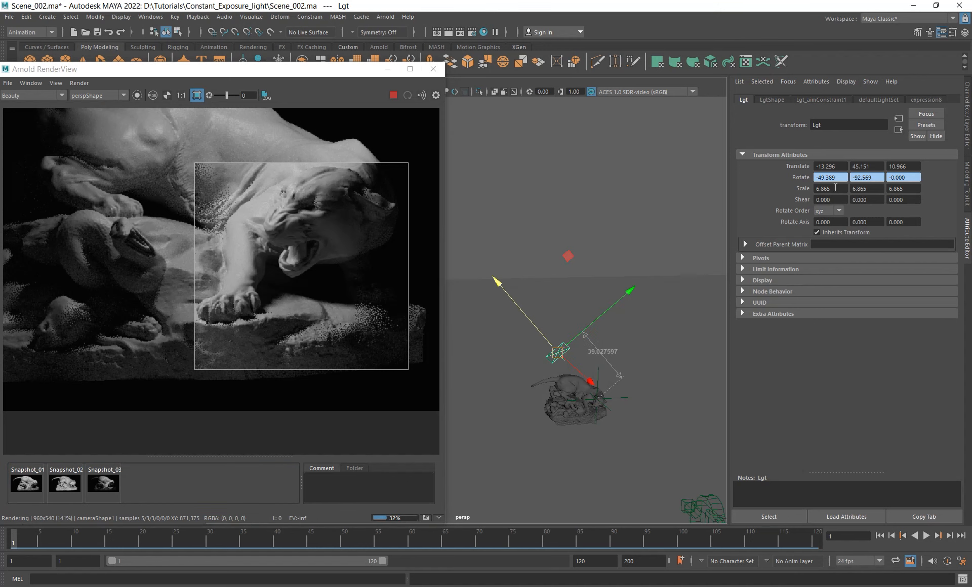
Select distanceDimension2 and copy the name of its shape node, distanceDimensionShape2.
drag(268, 69, 406, 90)
click(79, 215)
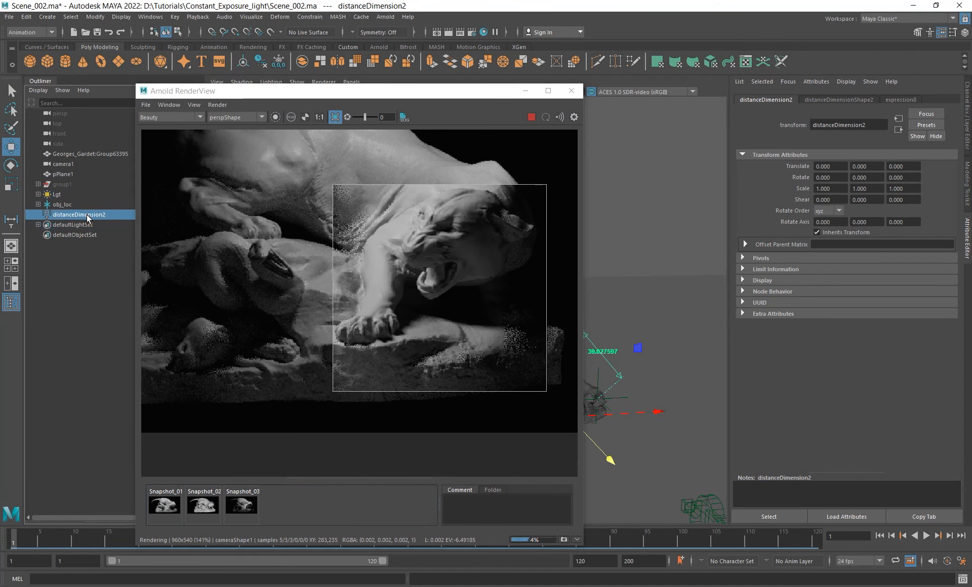
double_click(876, 126)
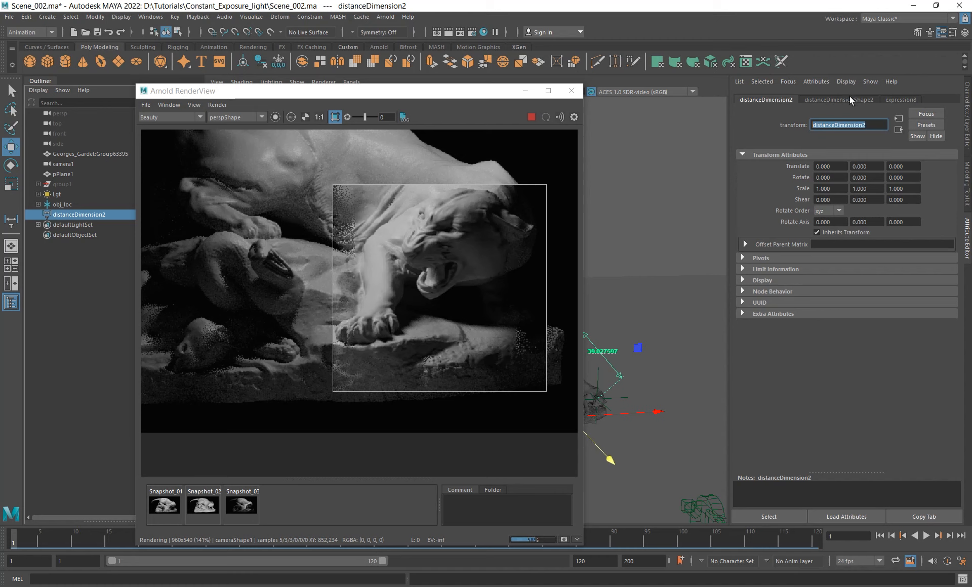
click(851, 99)
double_click(876, 125)
key(ctrl+c)
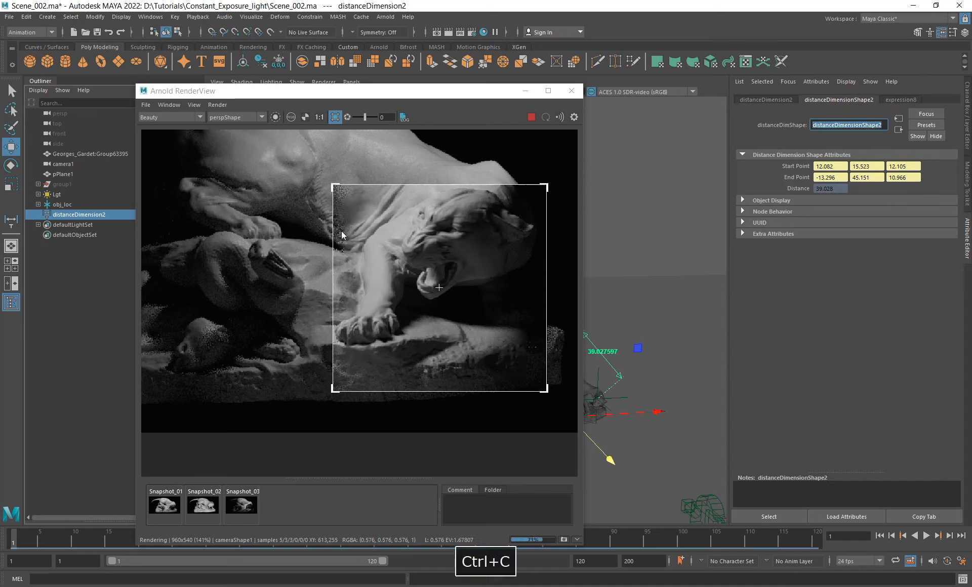
Select the area light Lgt to show its transform attributes, and move the render window aside to uncover the light in the viewport.
click(57, 194)
click(744, 99)
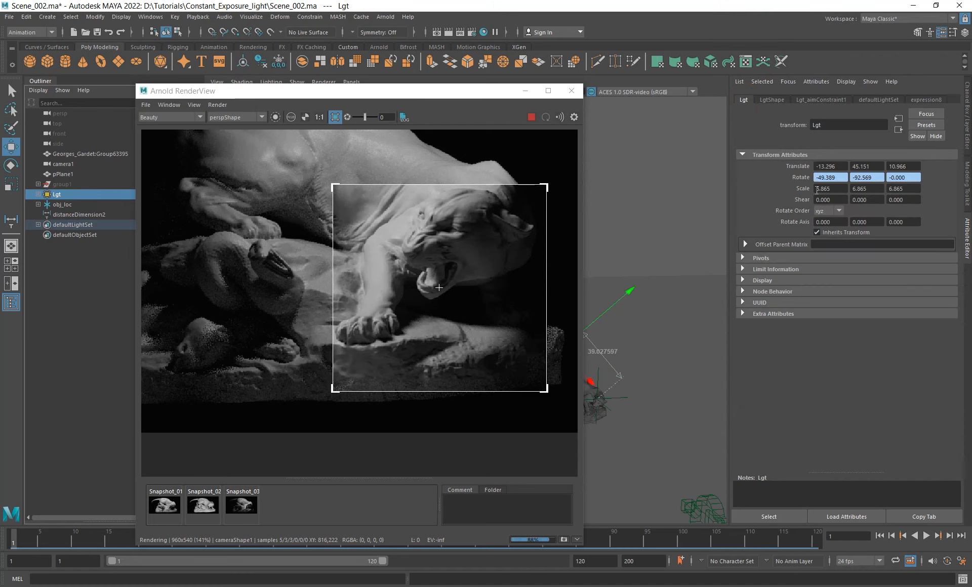
right_click(837, 189)
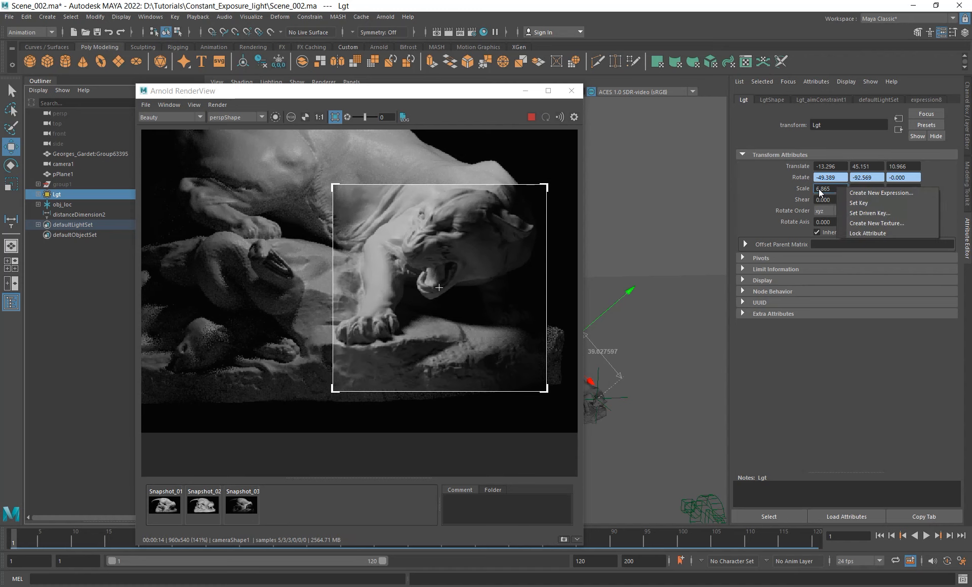
click(822, 189)
double_click(863, 189)
drag(837, 189, 754, 193)
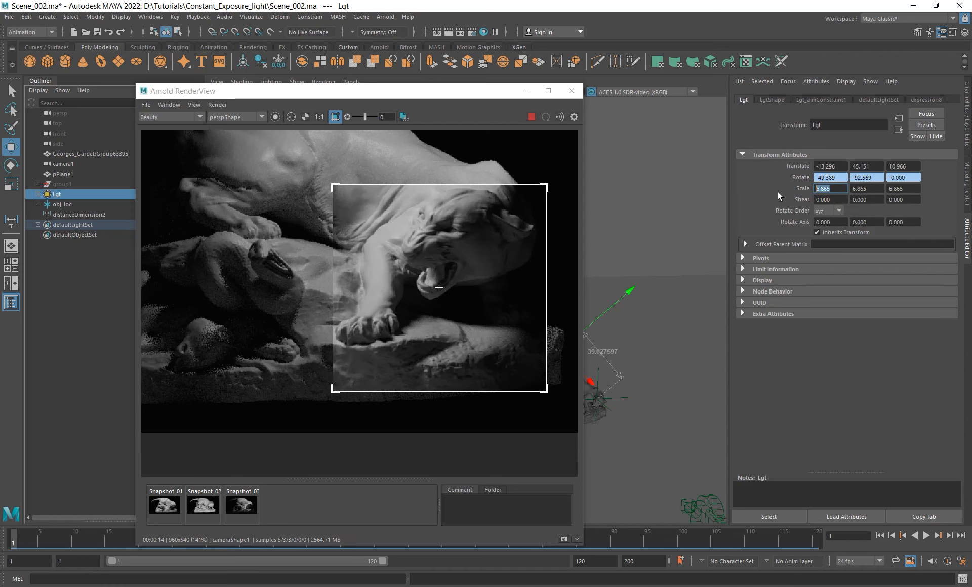
drag(482, 91, 374, 93)
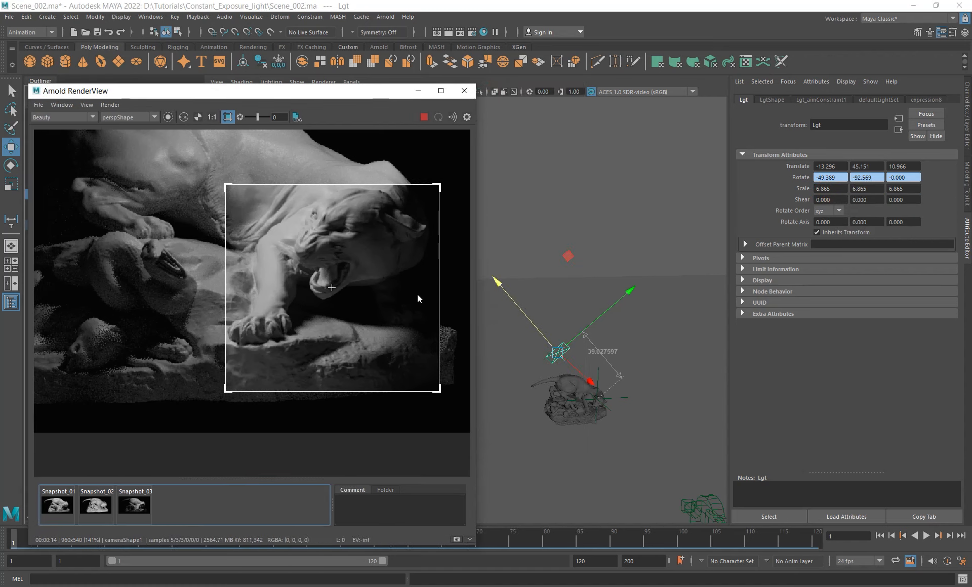
alt+drag(574, 357, 596, 392)
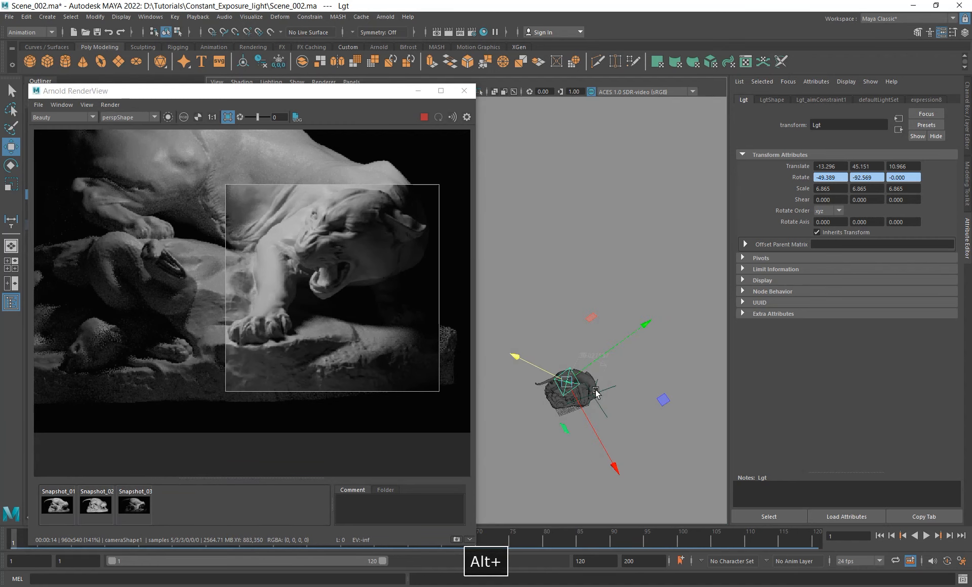
Start a new expression on the Scale X attribute of Lgt.
double_click(836, 189)
double_click(870, 188)
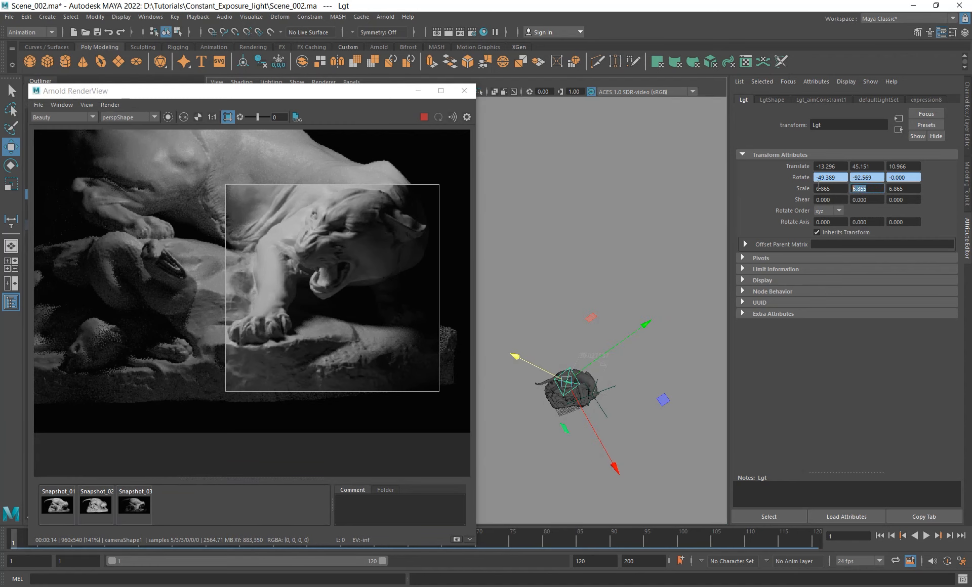
click(836, 188)
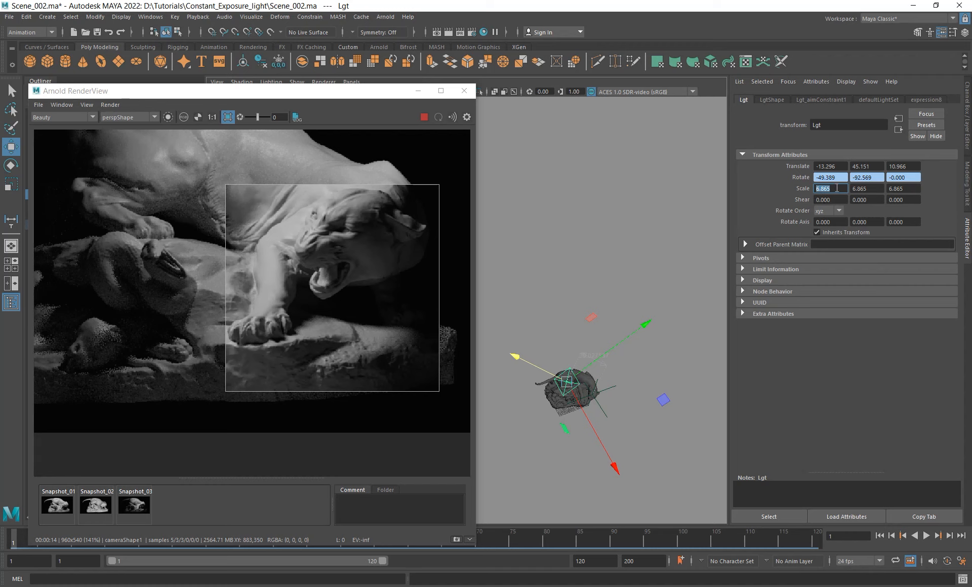
key(Tab)
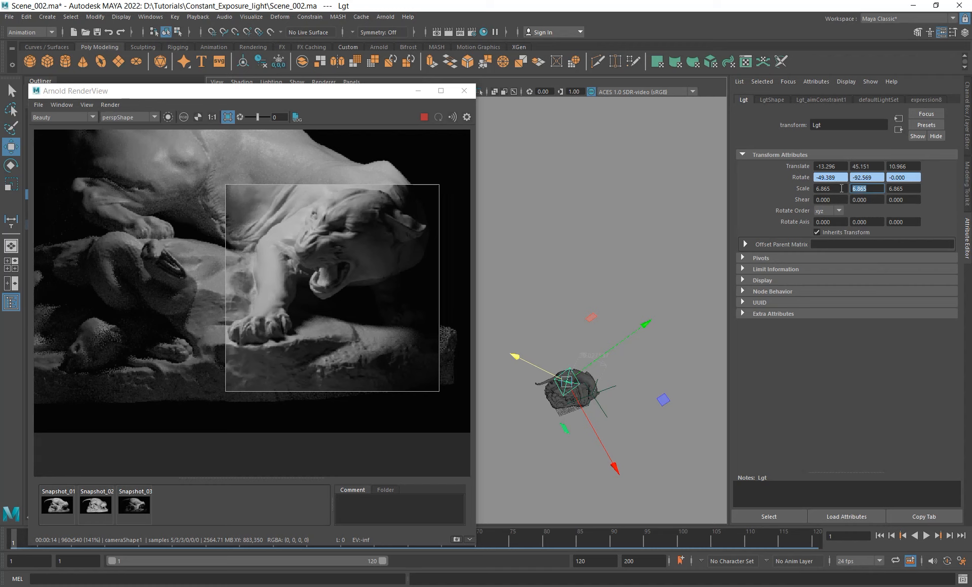
click(876, 189)
right_click(834, 189)
click(856, 195)
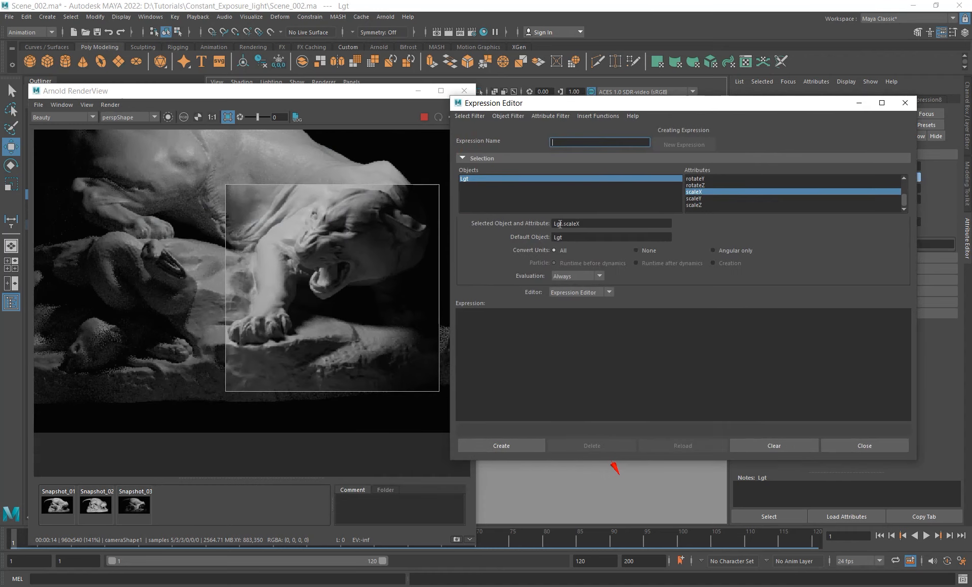
Write the start of the expression as Lgt.scaleX = distanceDimensionShape2.distance/ using the copied shape name.
triple_click(568, 223)
drag(569, 223, 535, 319)
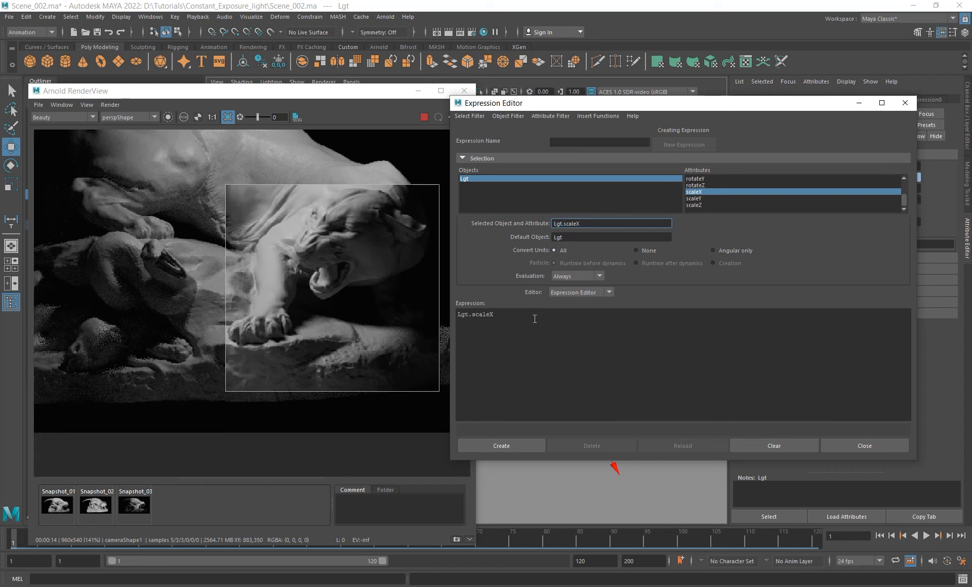
click(535, 319)
text(=)
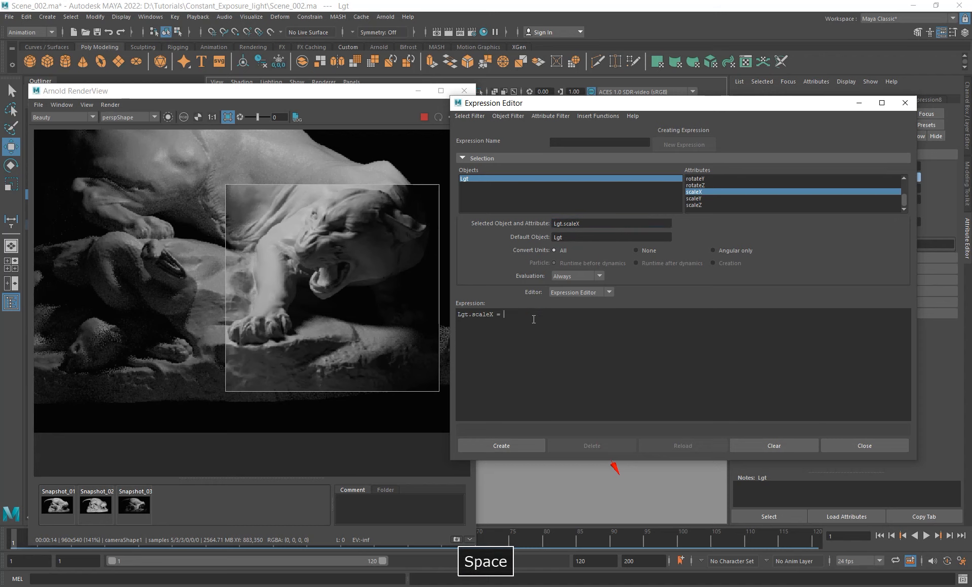
key(ctrl+v)
text(.)
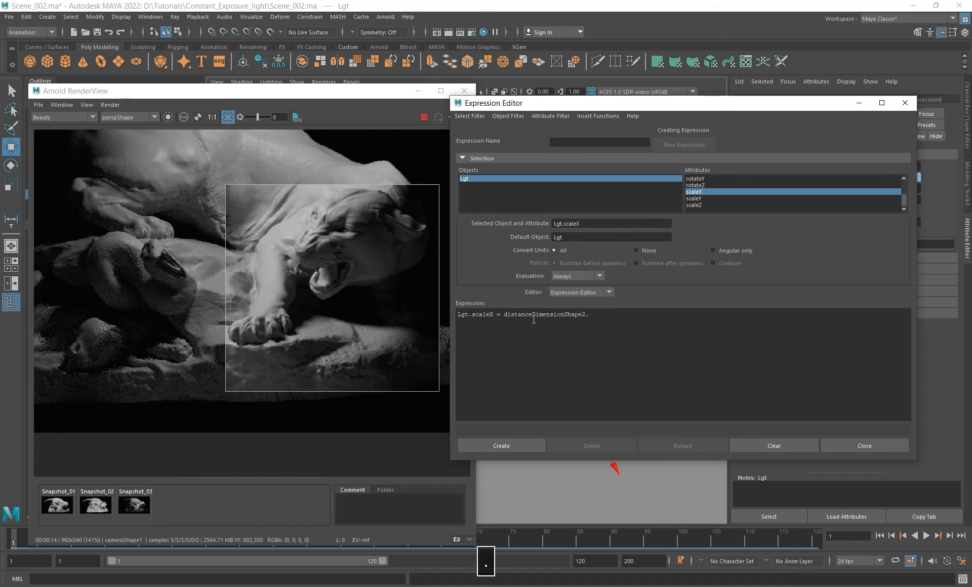
text(distance/)
Complete the divisor with the dimension's reference distance 39.027597 and enclose the ratio in parentheses, keeping the light and dimension visible.
drag(685, 105, 301, 169)
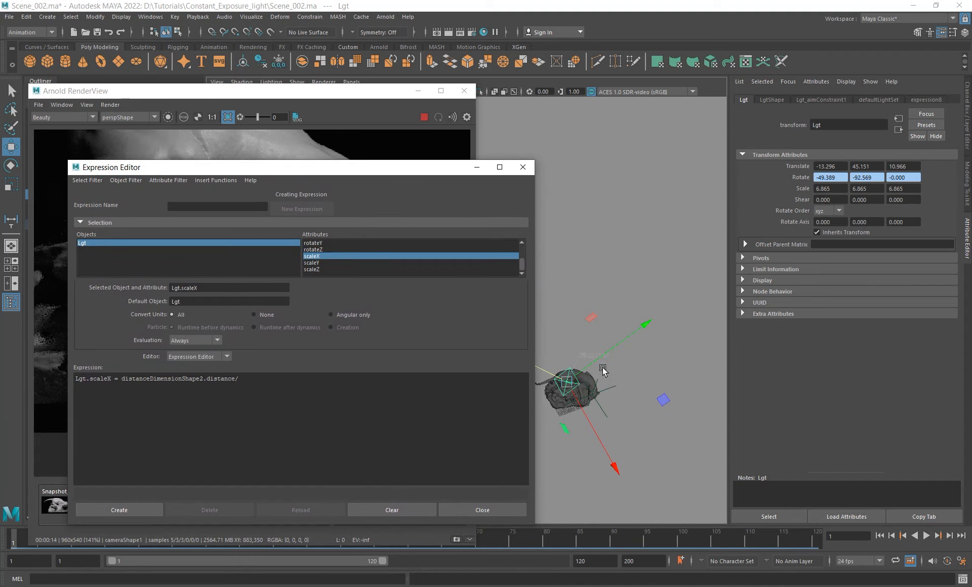
alt+drag(602, 370, 568, 341)
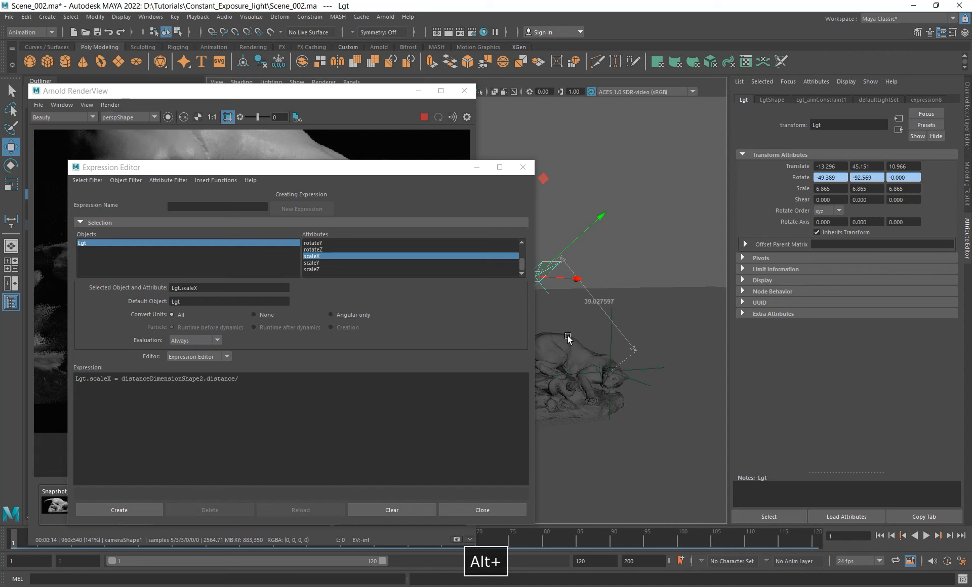
click(252, 377)
text(39)
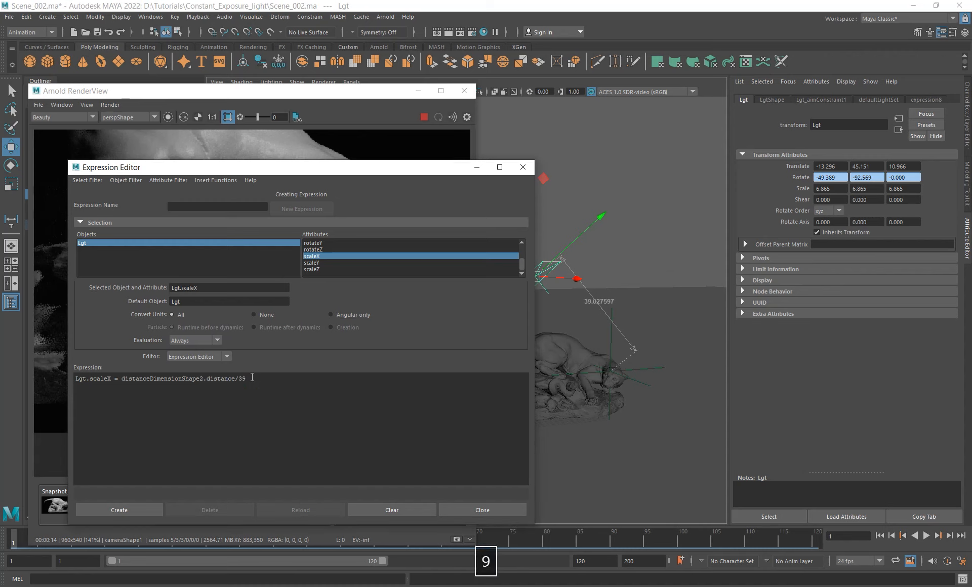
text(.027597))
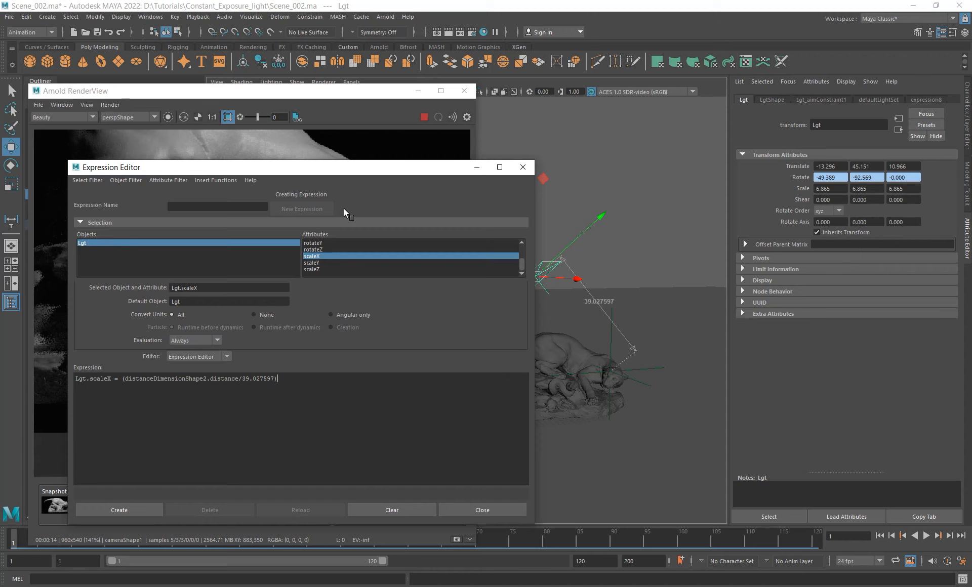
drag(345, 169, 353, 165)
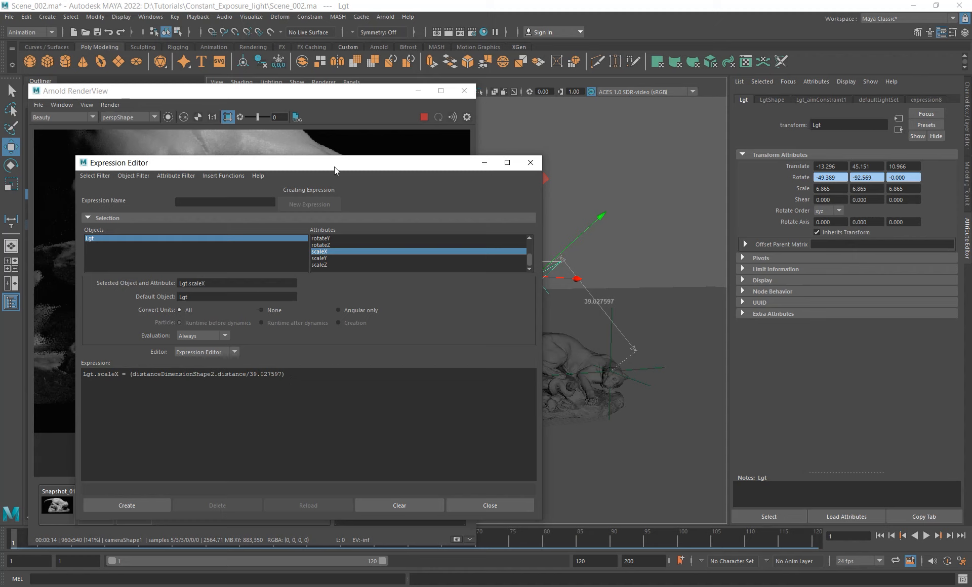
drag(335, 169, 305, 166)
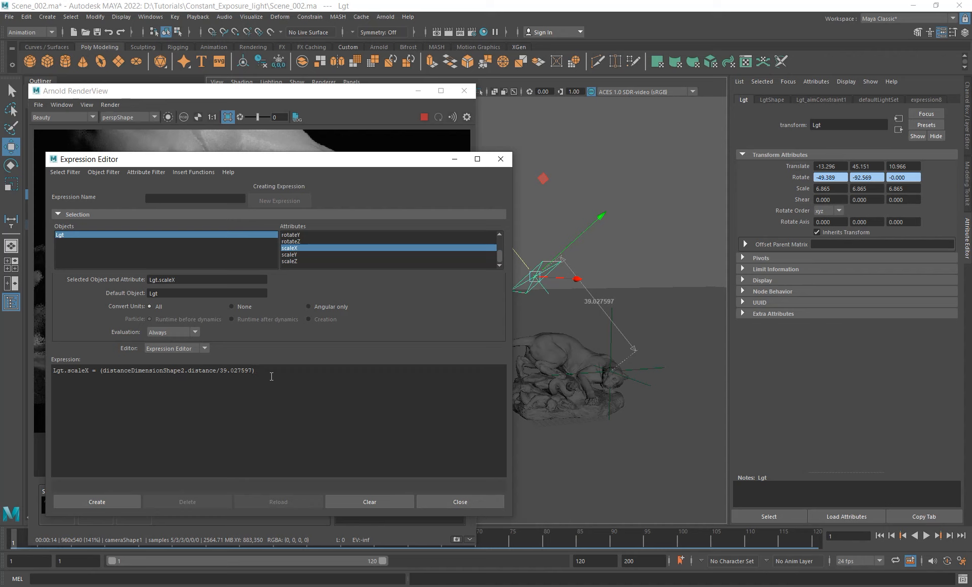
Multiply the distance ratio by the light's scale of 6.865 and create the expression.
text(*)
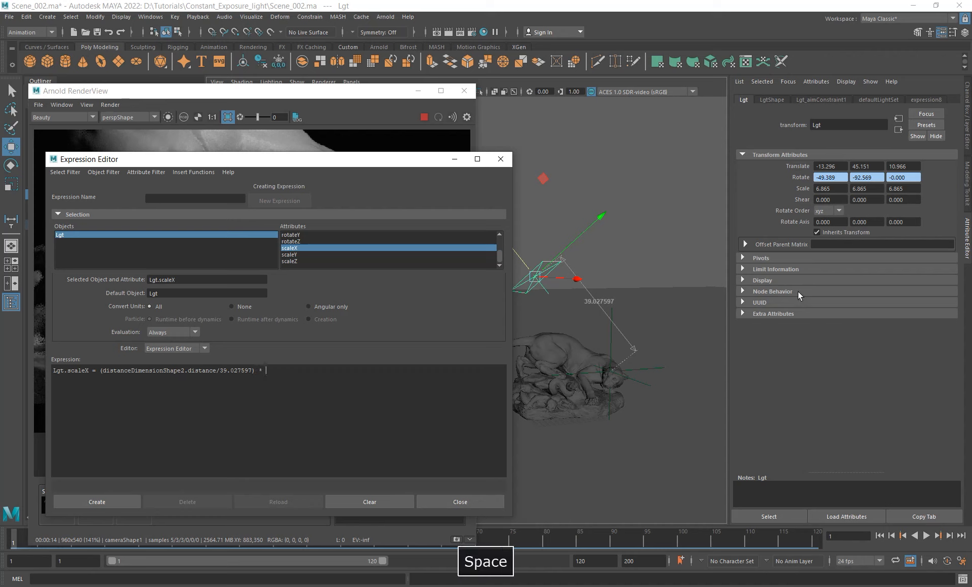
click(831, 189)
click(310, 372)
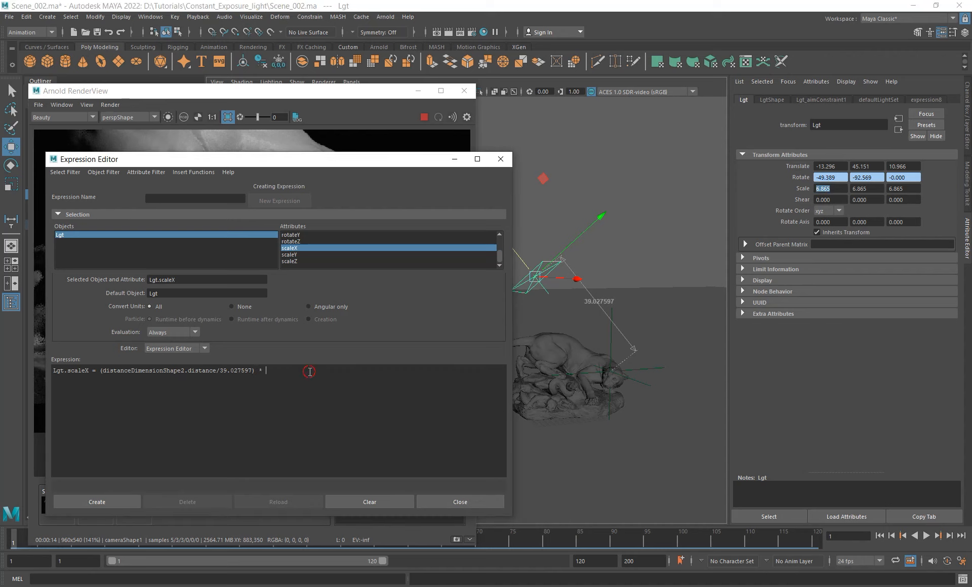
text(6.865)
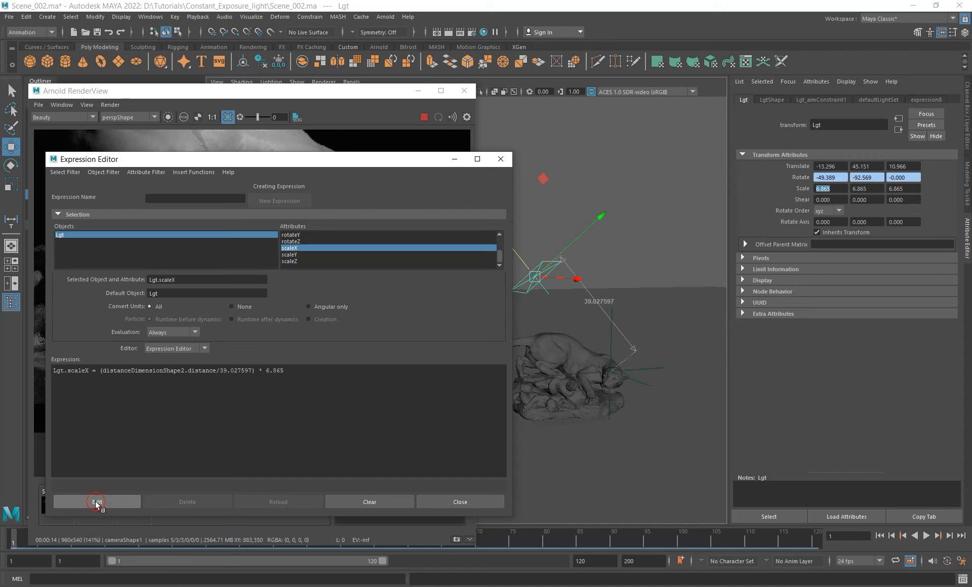
click(96, 503)
Review the new expression's distance ratio and its 6.865 multiplier against the light's Scale X value.
click(835, 188)
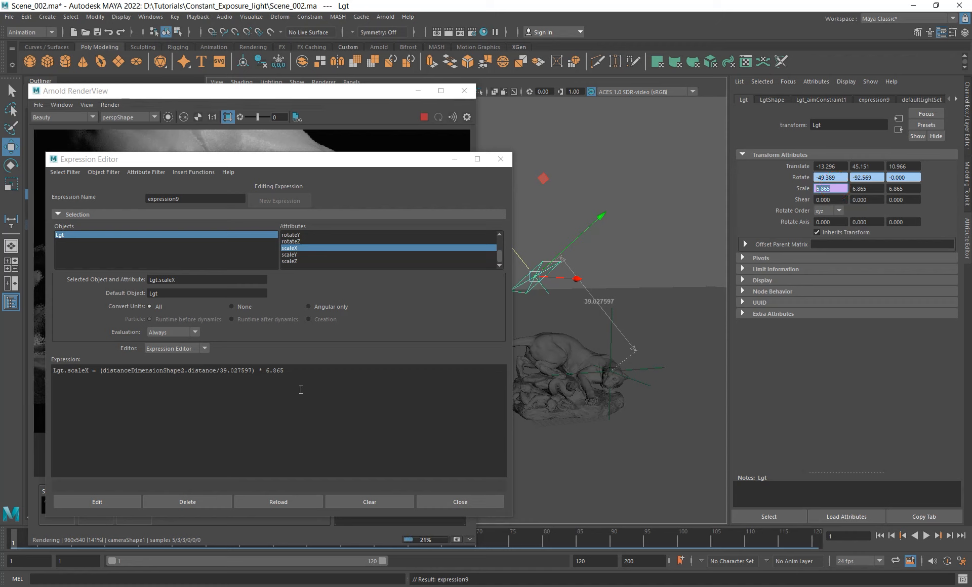
drag(296, 370, 271, 370)
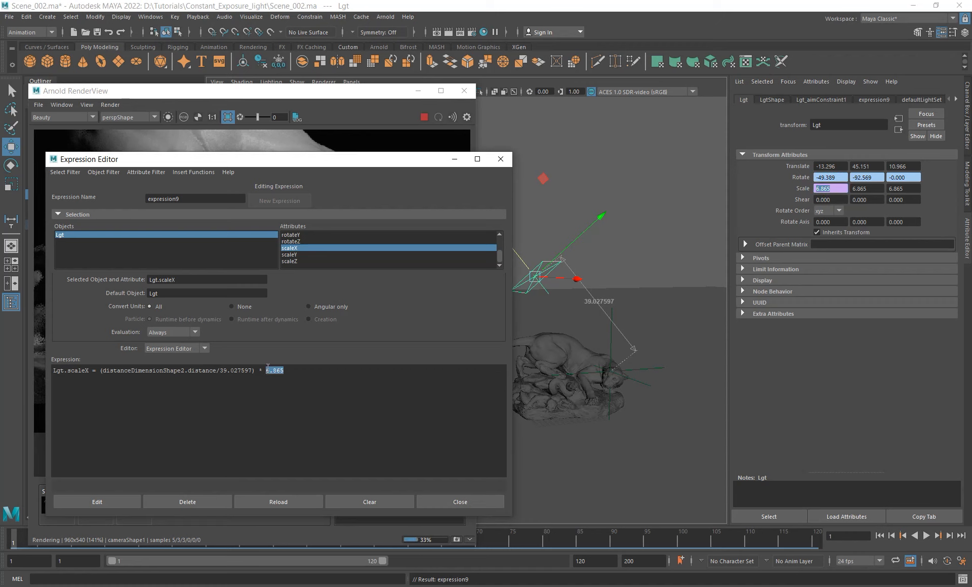
drag(106, 370, 241, 370)
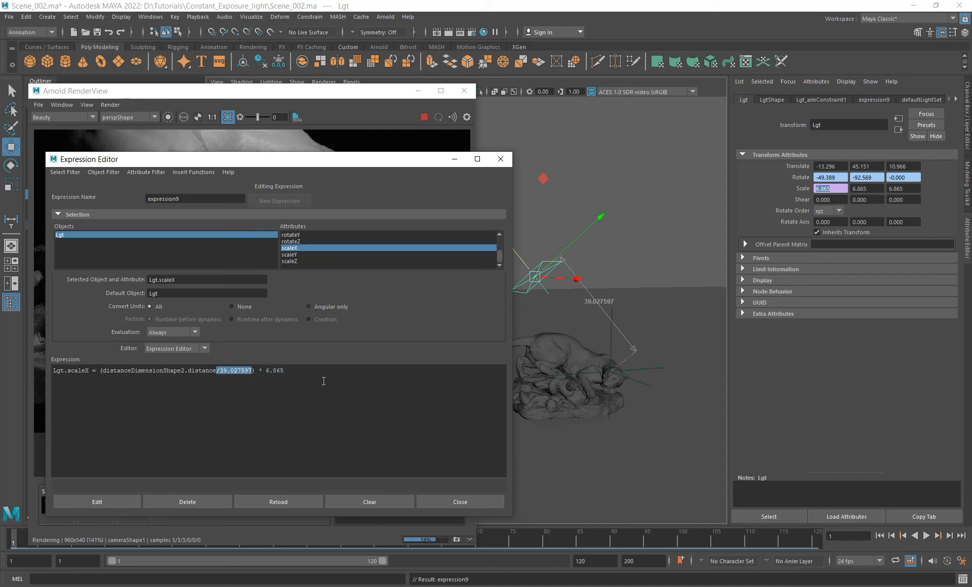
click(294, 372)
click(267, 371)
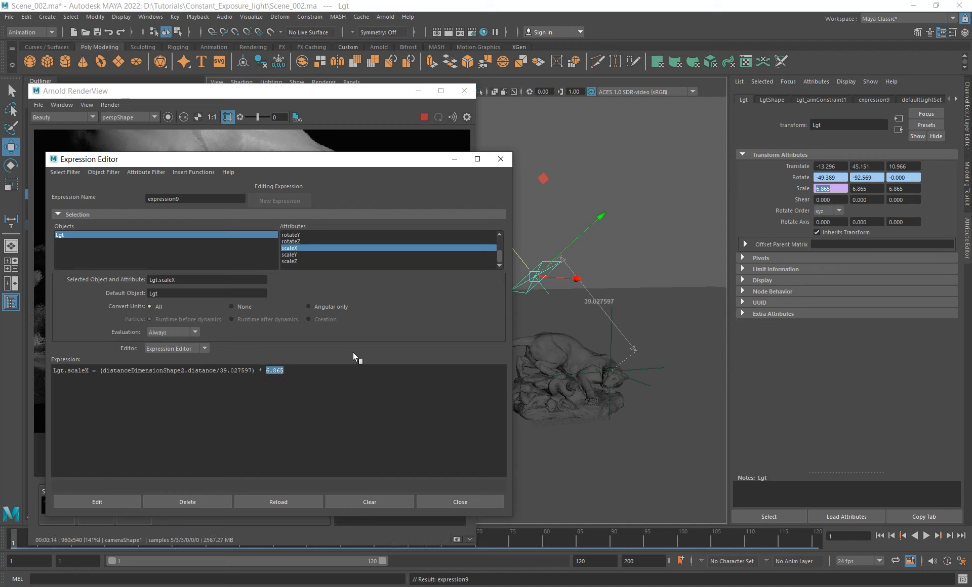
End the scaleX line with a semicolon and copy Lgt.scaleX onto a second line of the expression.
click(289, 370)
text(;)
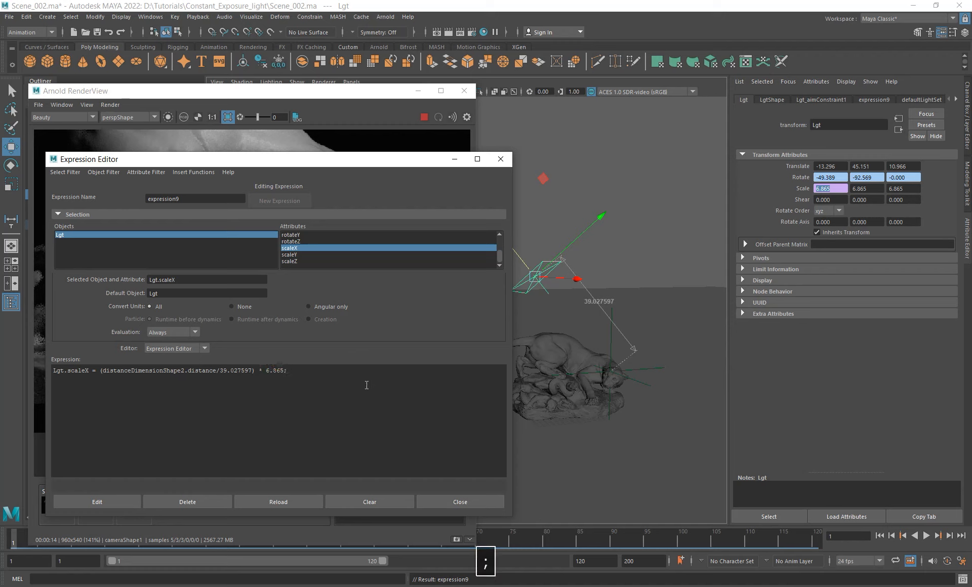
key(Return)
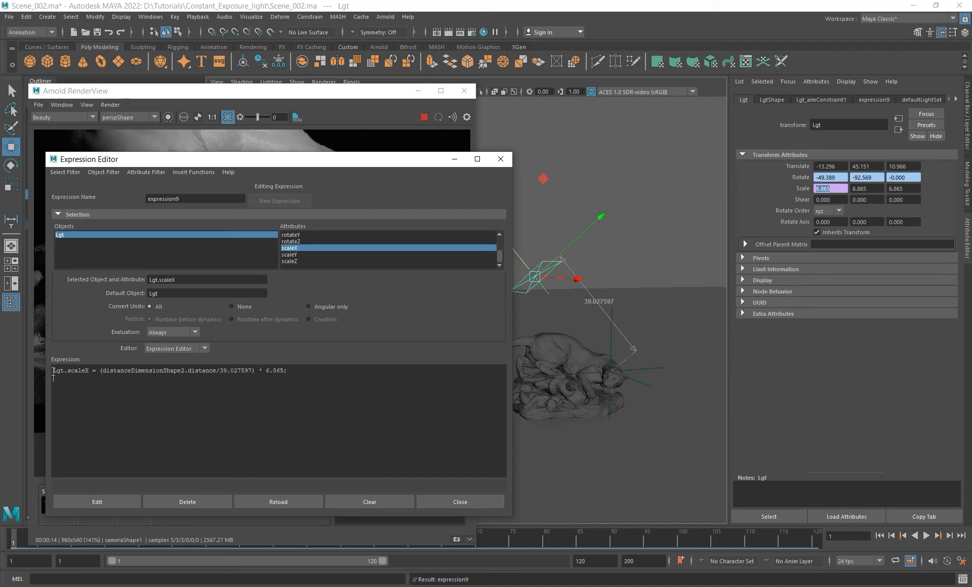
drag(52, 371, 91, 371)
key(ctrl+c)
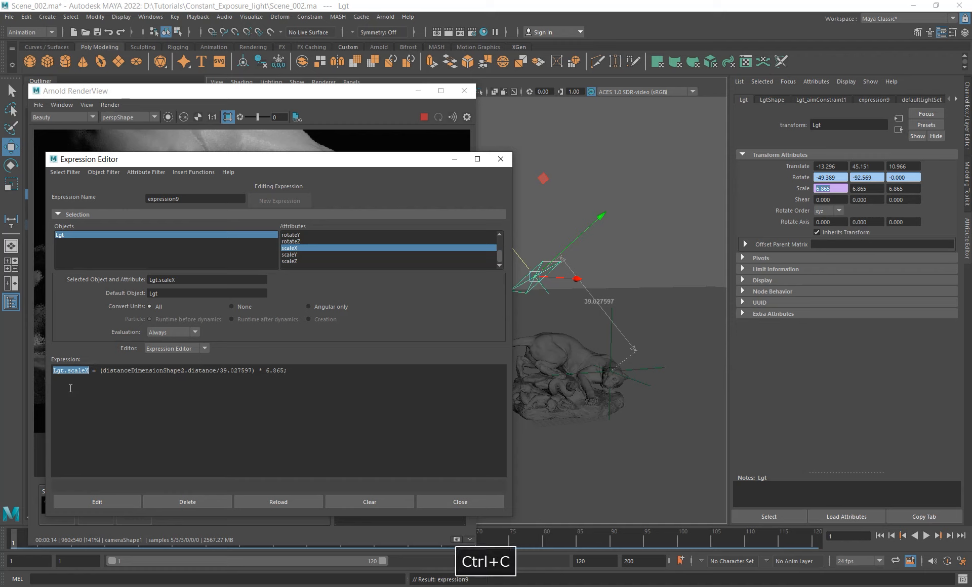
click(62, 380)
key(ctrl+v)
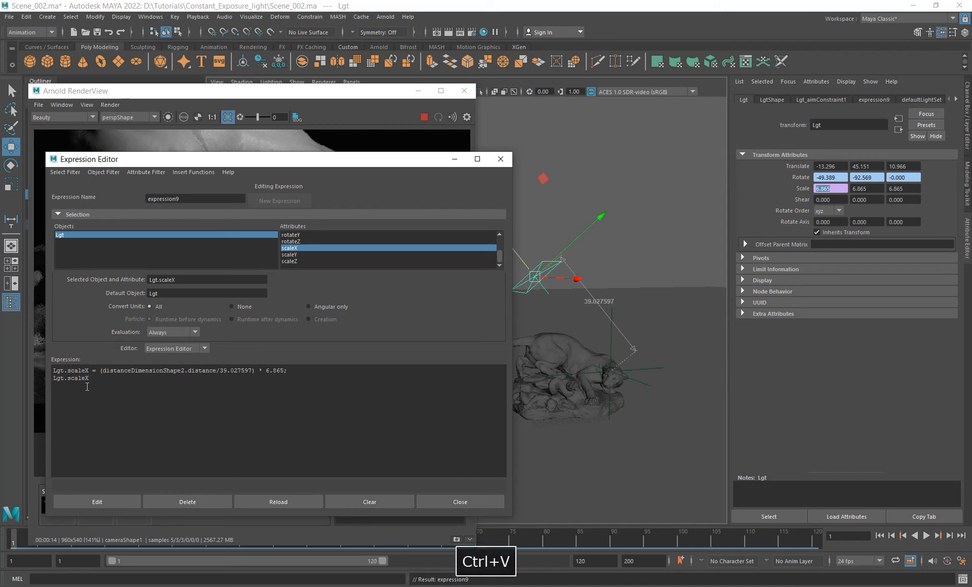
Complete the second line as Lgt.scaleY = Lgt.scaleX; and apply the edited expression.
key(BackSpace)
key(BackSpace)
text(Y =)
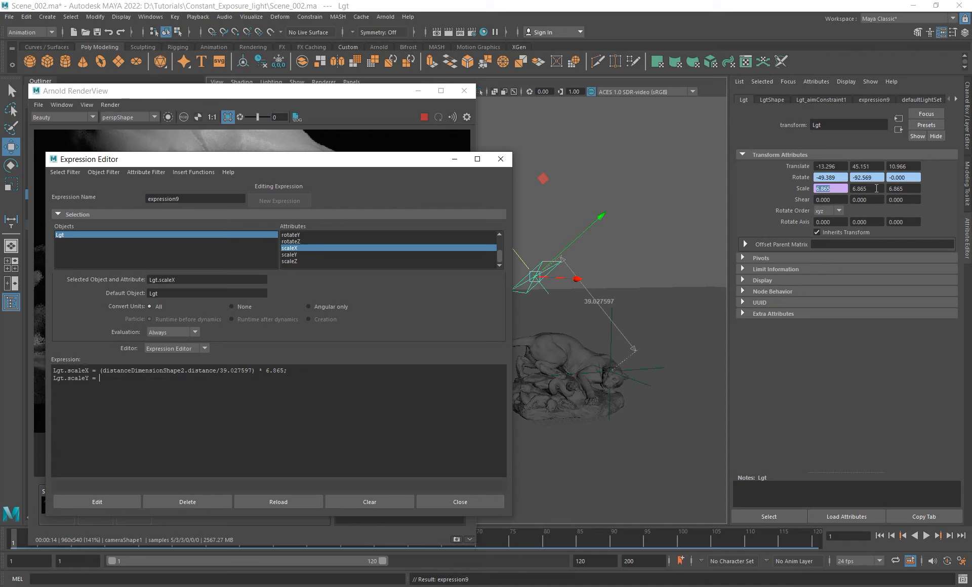
key(ctrl+v)
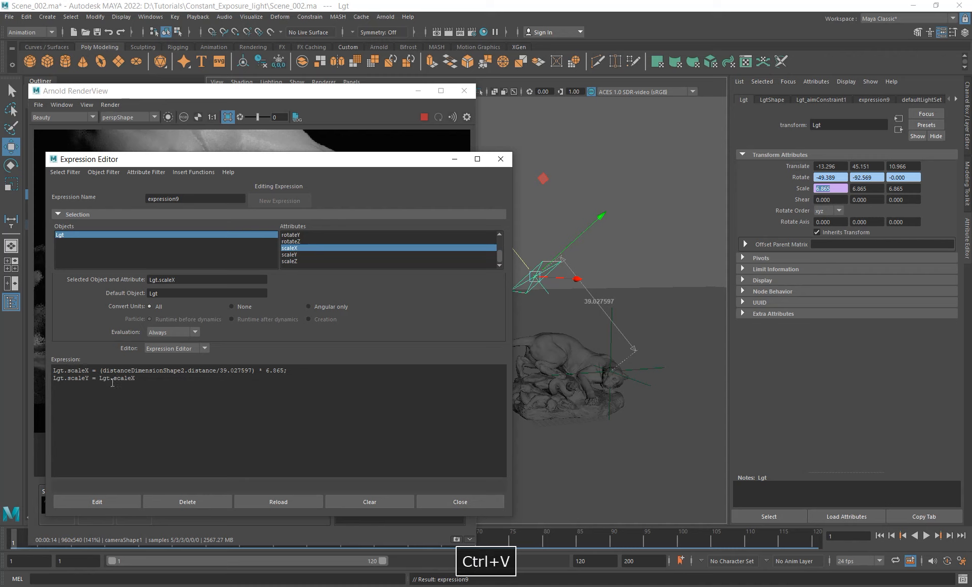
text(;)
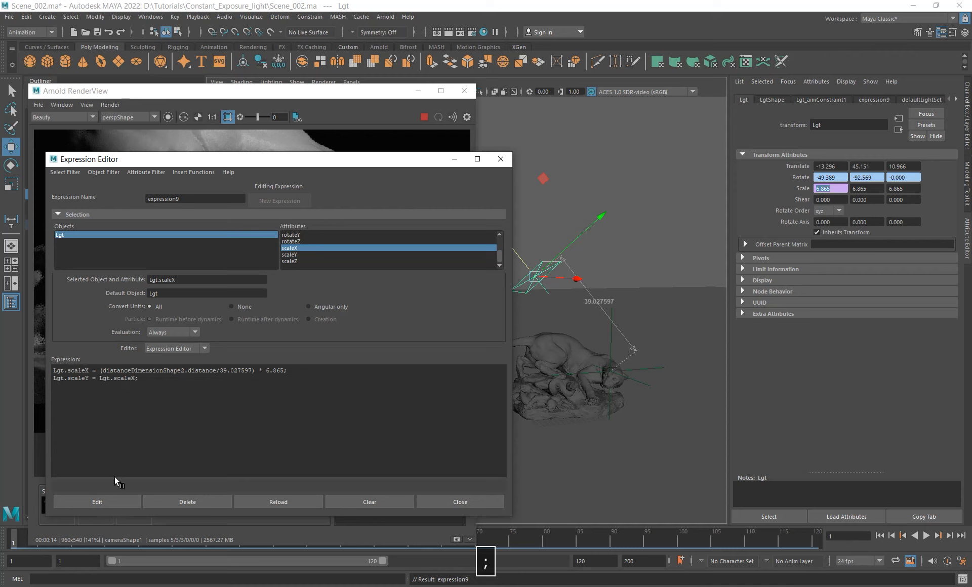
click(99, 502)
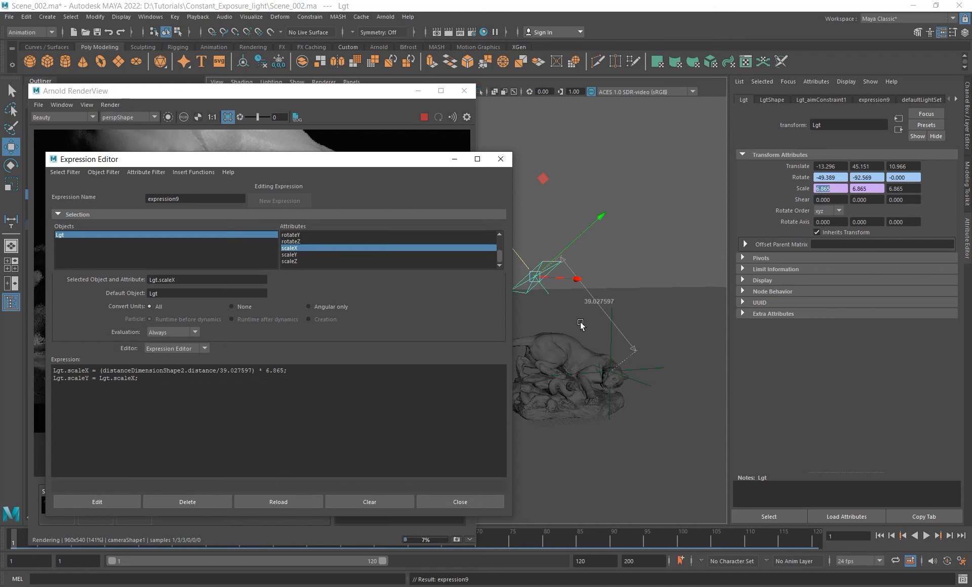
Close the Expression Editor and frame the light, its distance dimension and the whole sculpture in the viewport.
click(501, 159)
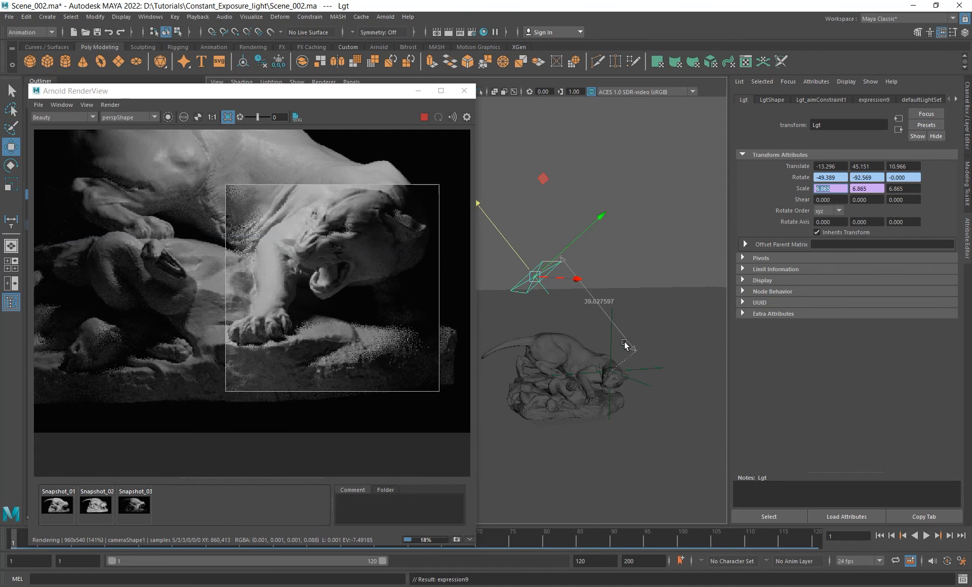
alt+middle_drag(587, 322, 642, 353)
alt+drag(628, 371, 613, 377)
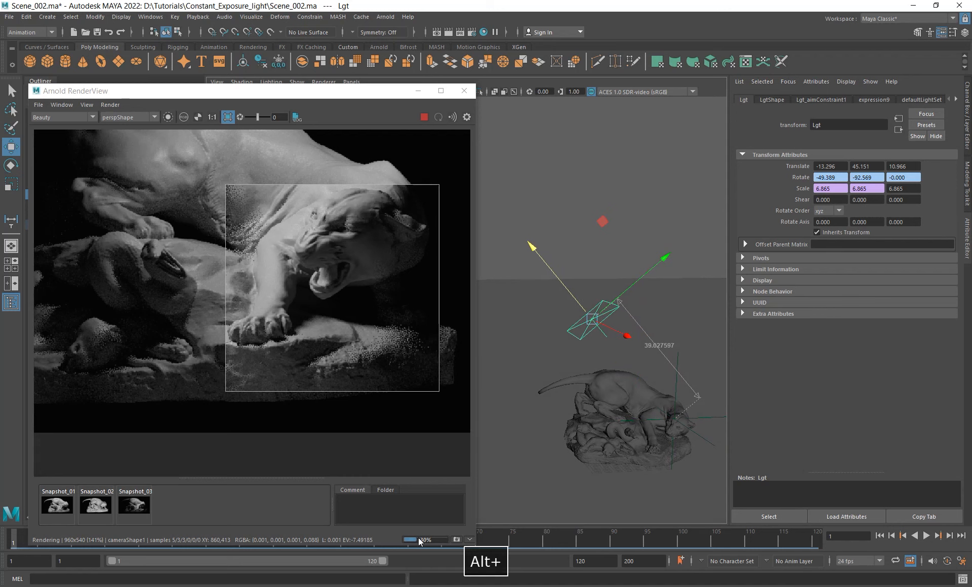
Store a snapshot of the current render and move the light along its aim axis to about 214 units from the target.
click(457, 540)
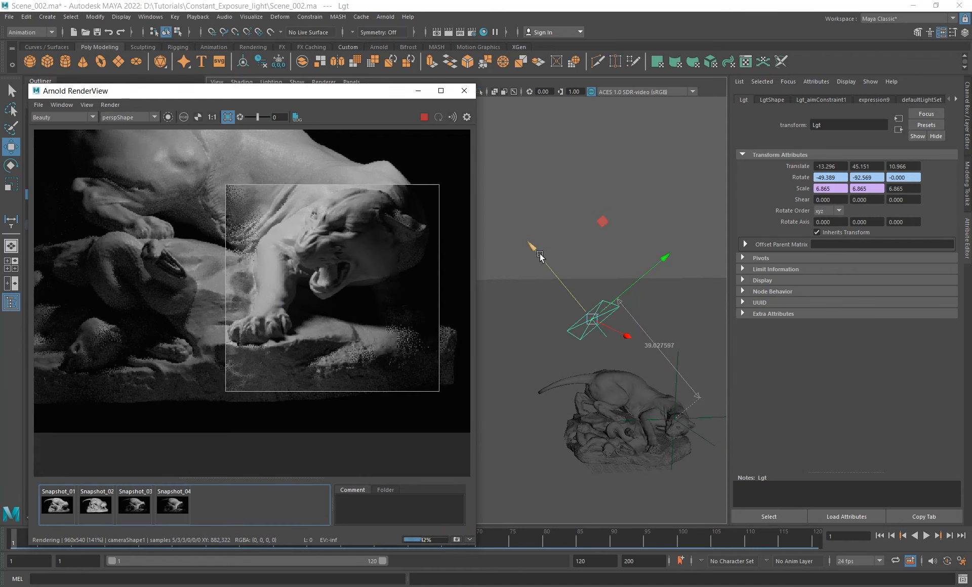
drag(361, 93, 283, 107)
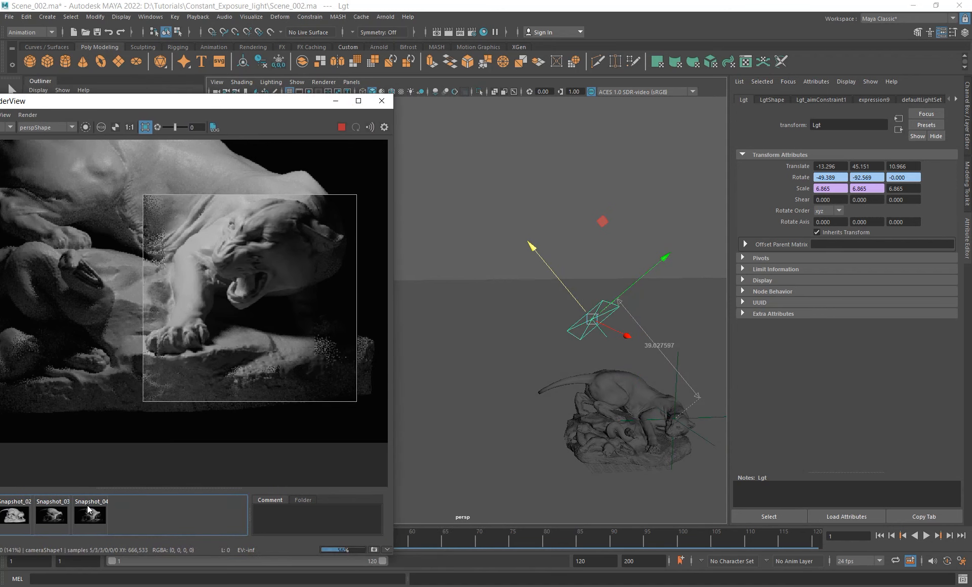
alt+right_drag(681, 418, 550, 405)
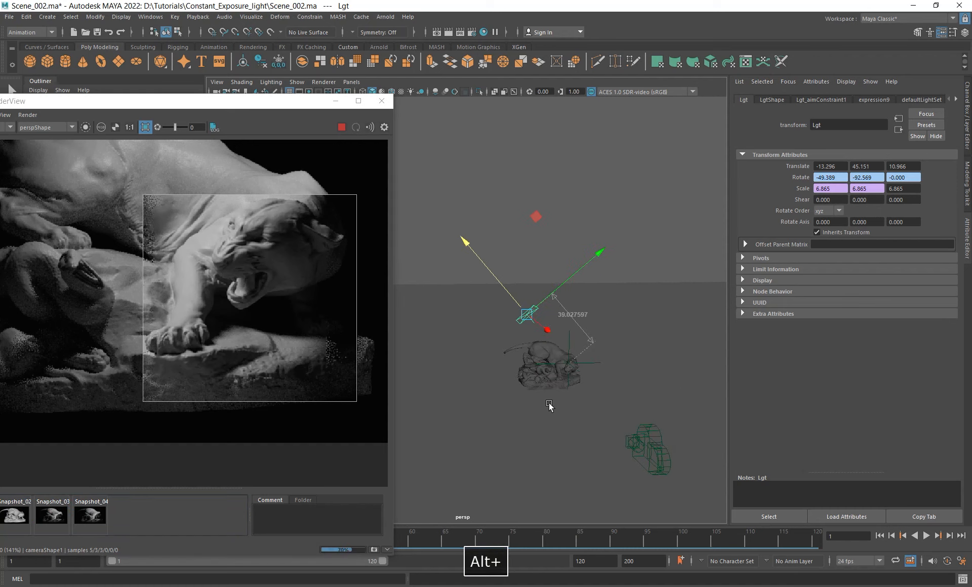
alt+middle_drag(508, 333, 552, 351)
ctrl+shift+right_drag(538, 331, 504, 316)
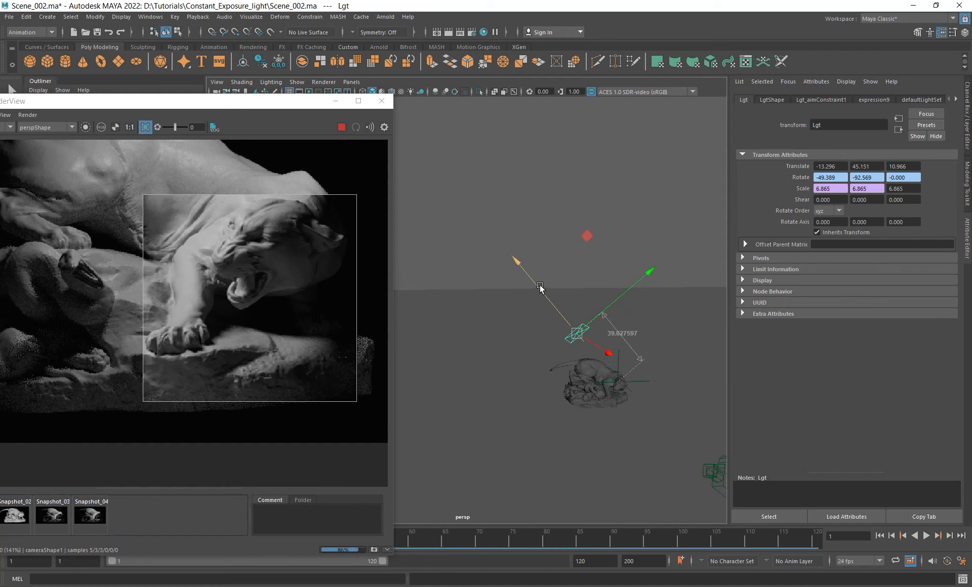
drag(541, 288, 416, 83)
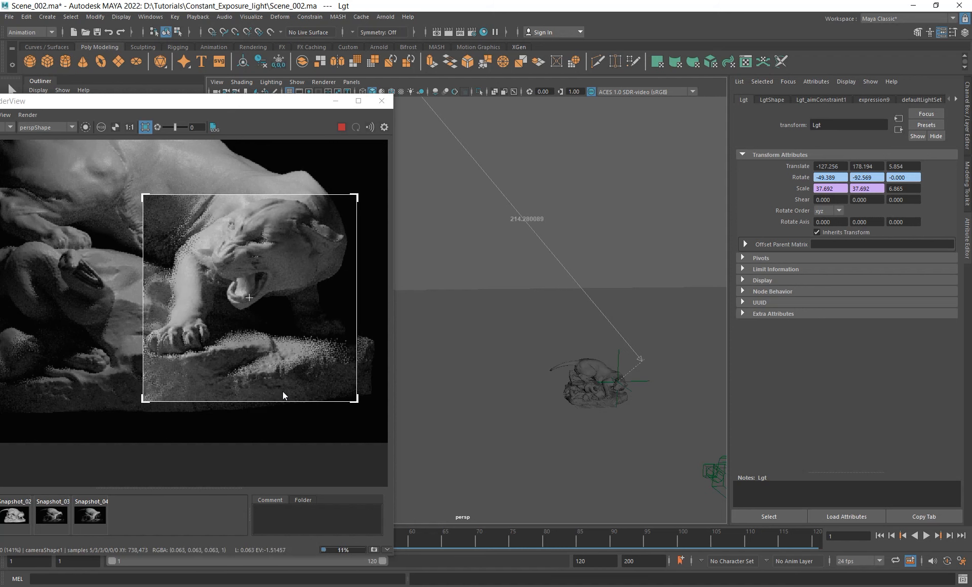
Compare Snapshot_04 repeatedly with the live render to check the lighting on the sculpture at both light distances.
click(90, 521)
click(94, 520)
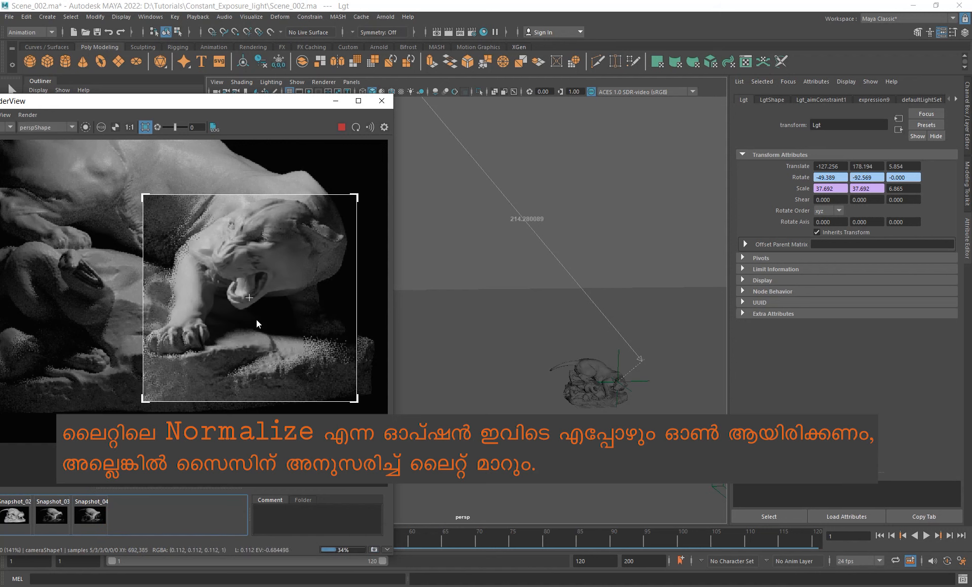
click(91, 518)
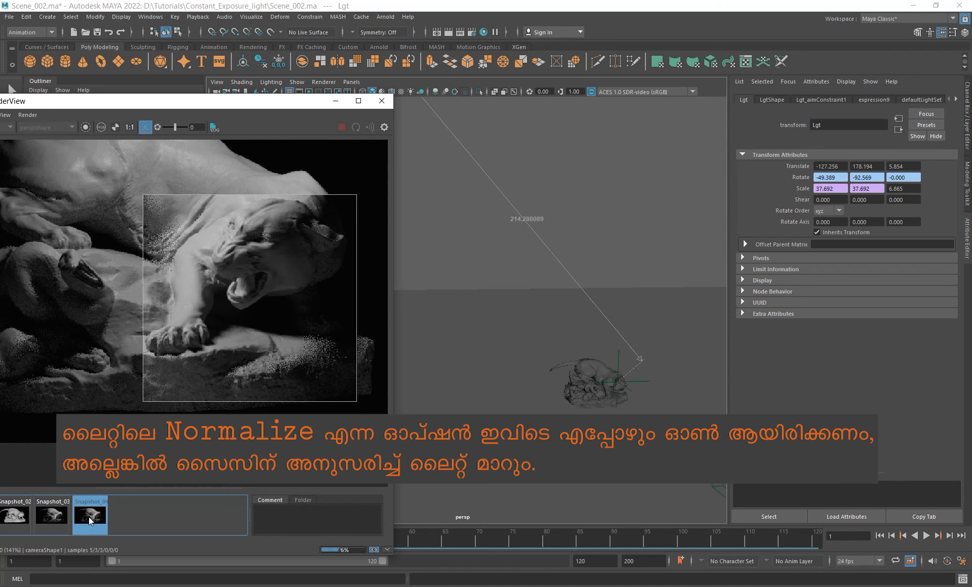
click(92, 520)
click(91, 519)
click(91, 520)
click(91, 520)
click(91, 520)
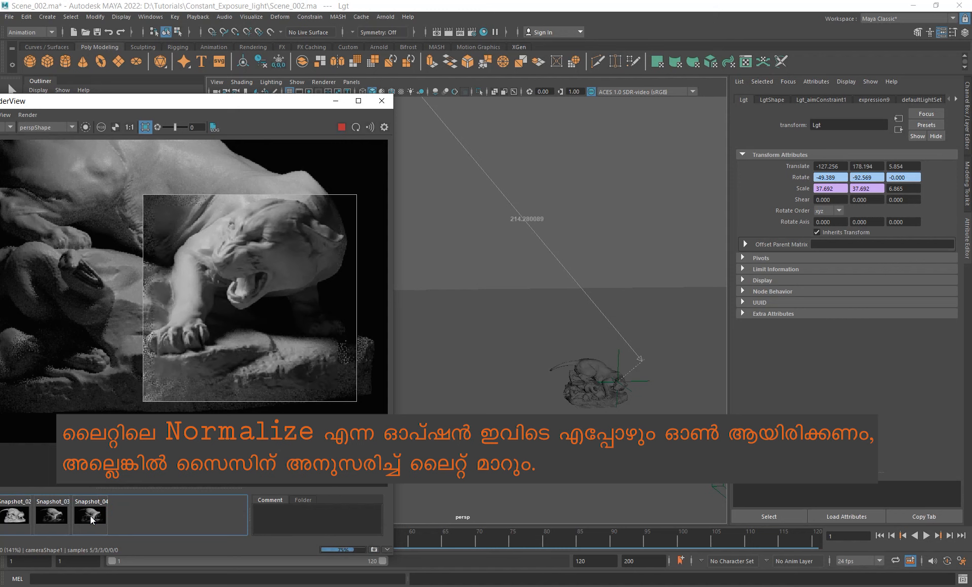
Undo the light's move and delete the expression driving its Scale X and Scale Y.
alt+middle_drag(507, 234, 492, 257)
key(ctrl+z)
right_click(851, 190)
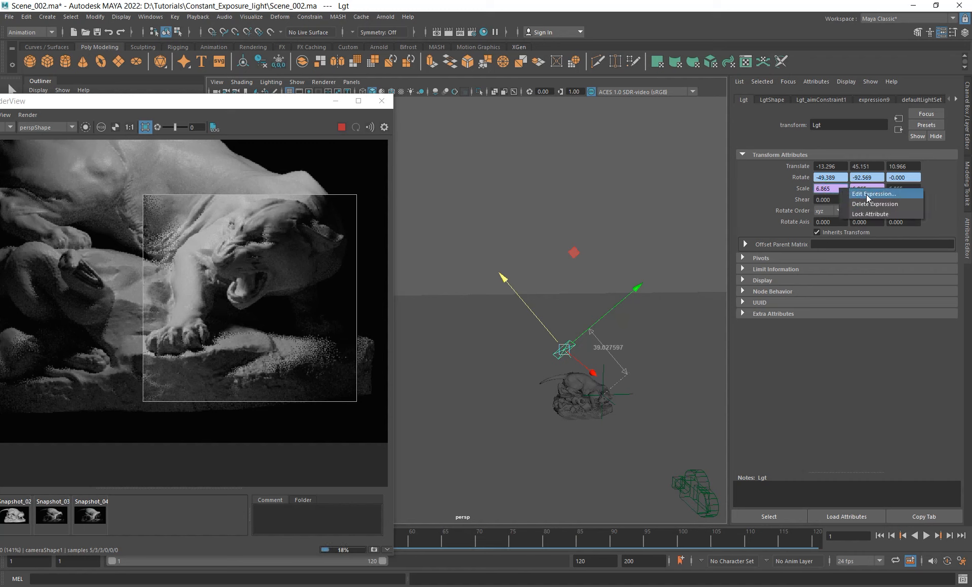
click(875, 204)
right_click(860, 188)
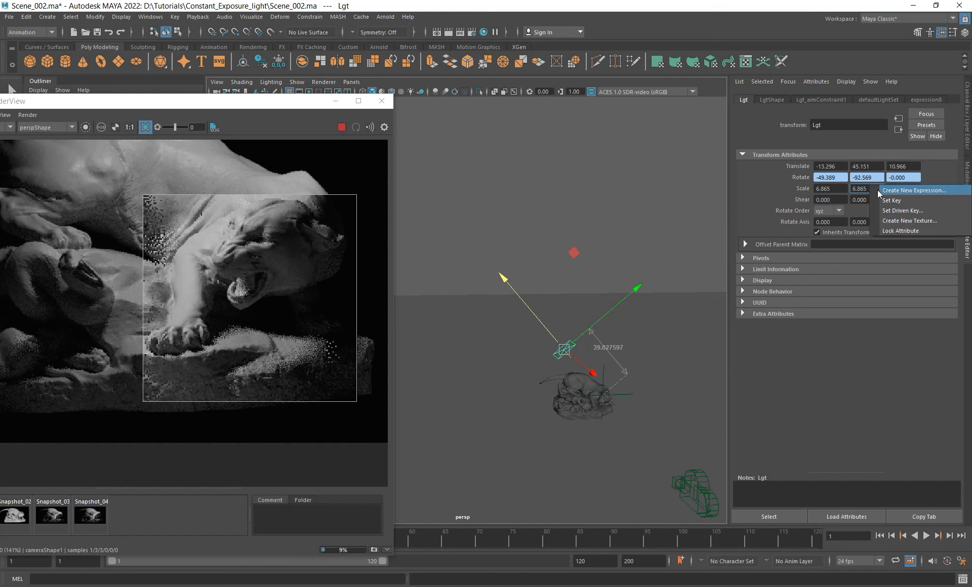
click(804, 353)
Move the light without scale compensation to about 195 units from the target and store a snapshot of the render.
drag(512, 282, 344, 58)
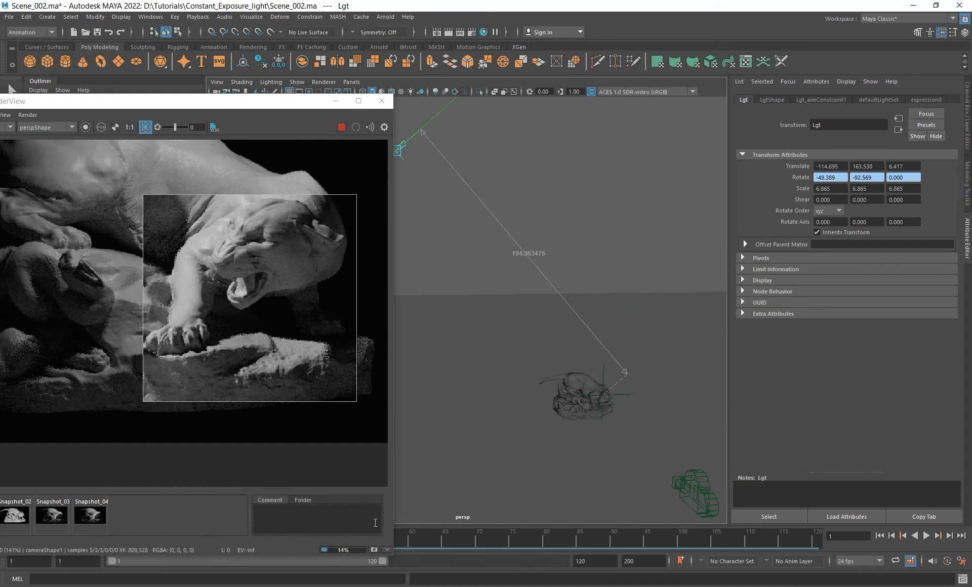
click(375, 550)
Undo the light's move and the expression deletion, and move the light with its scale expression to about 185 units from the target.
key(ctrl+z)
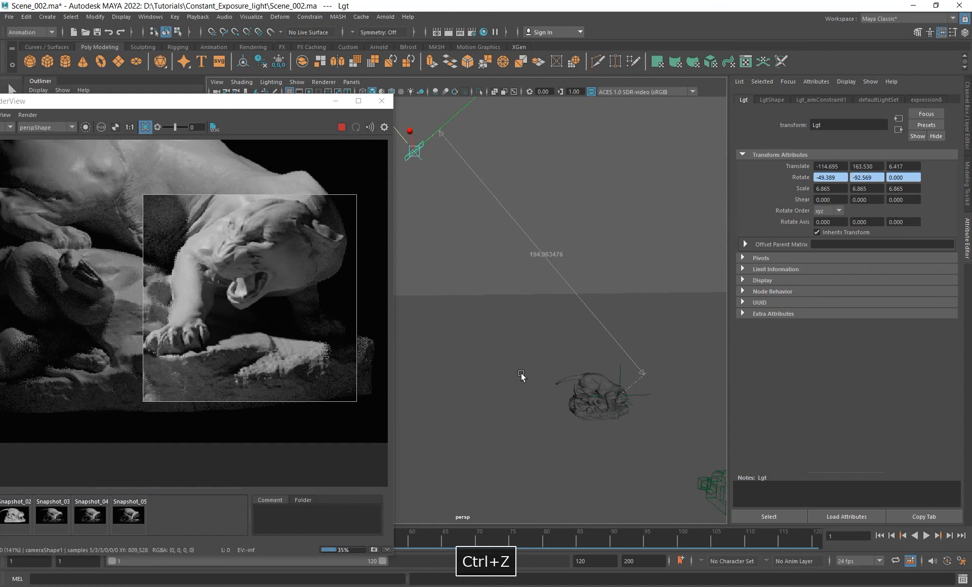
key(ctrl+z)
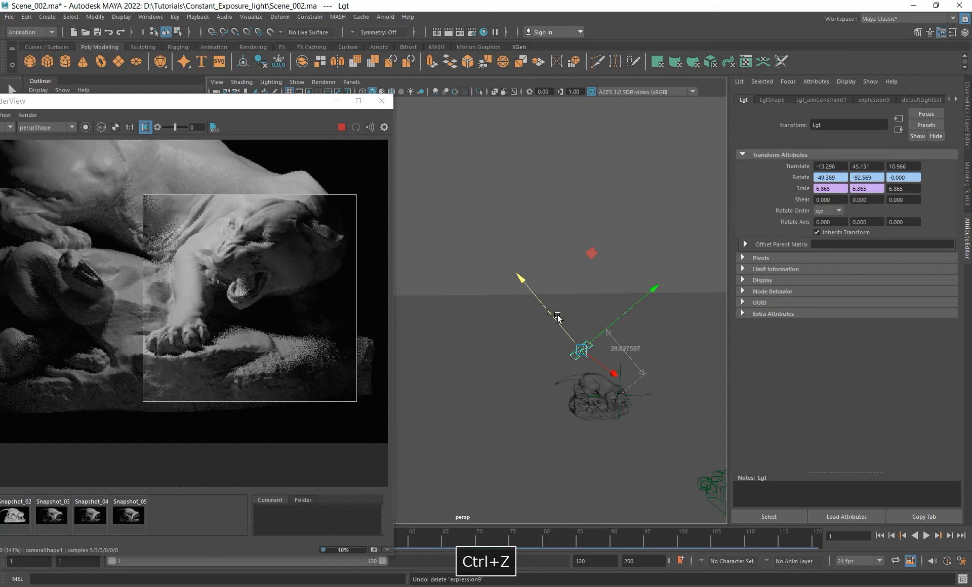
drag(556, 319, 398, 119)
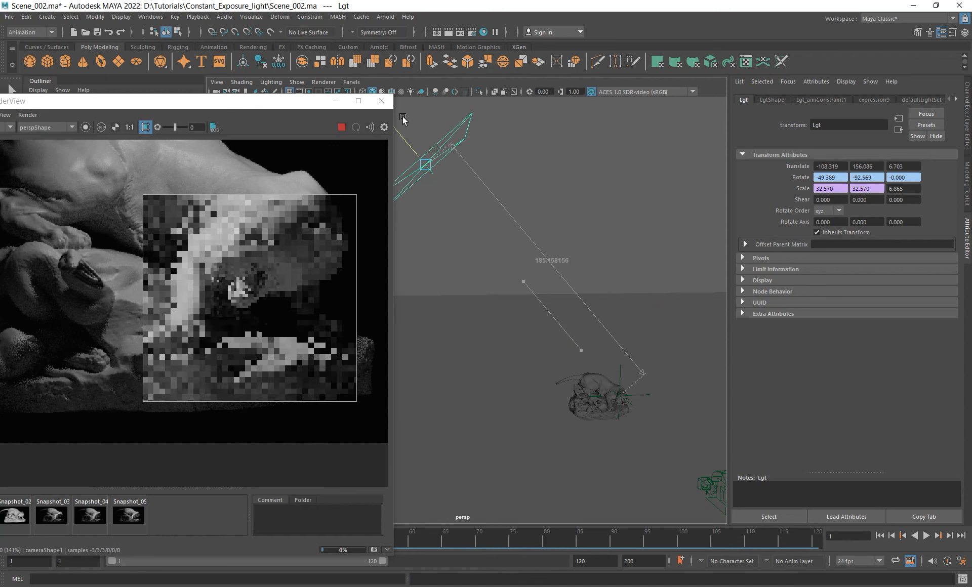
Compare Snapshot_05 and Snapshot_04 with the live render to judge how light size affects the shading and shadows.
click(130, 515)
click(130, 516)
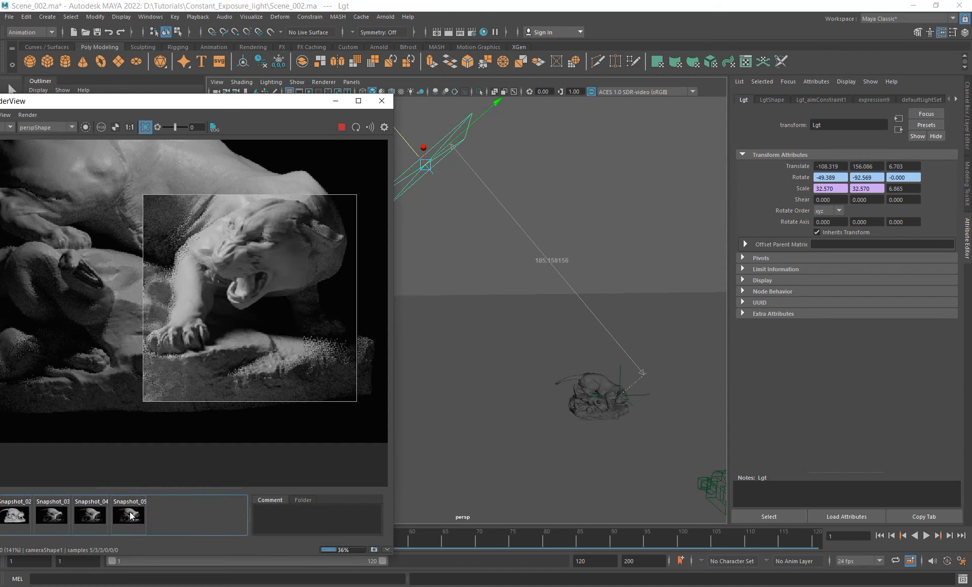
click(87, 522)
click(87, 522)
click(87, 520)
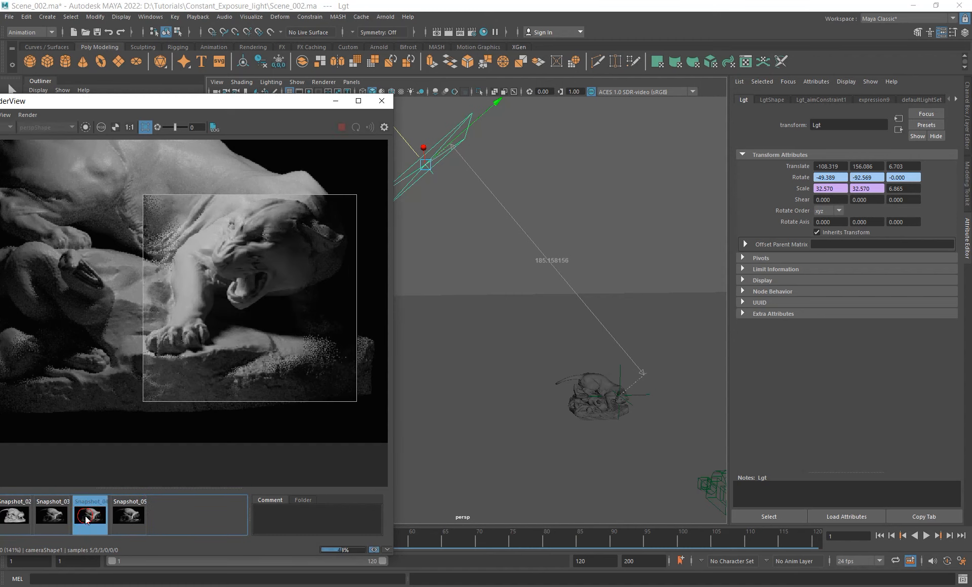
click(87, 520)
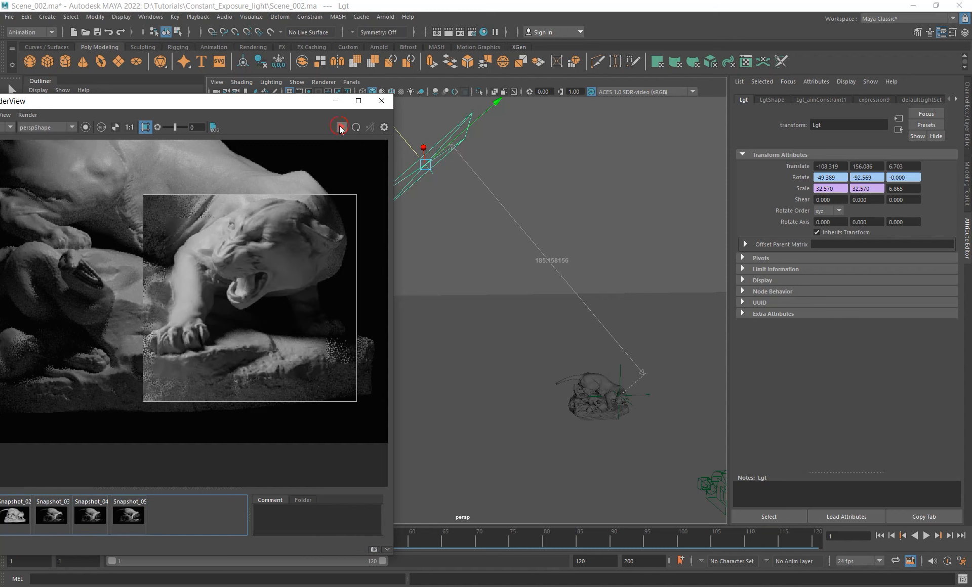
Close the Arnold RenderView and view the enlarged light together with the sculpture and camera.
alt+middle_drag(515, 282, 553, 299)
mouse_move(552, 299)
alt+mouse_down()
mouse_move(497, 297)
mouse_move(538, 332)
mouse_move(514, 282)
alt+mouse_up()
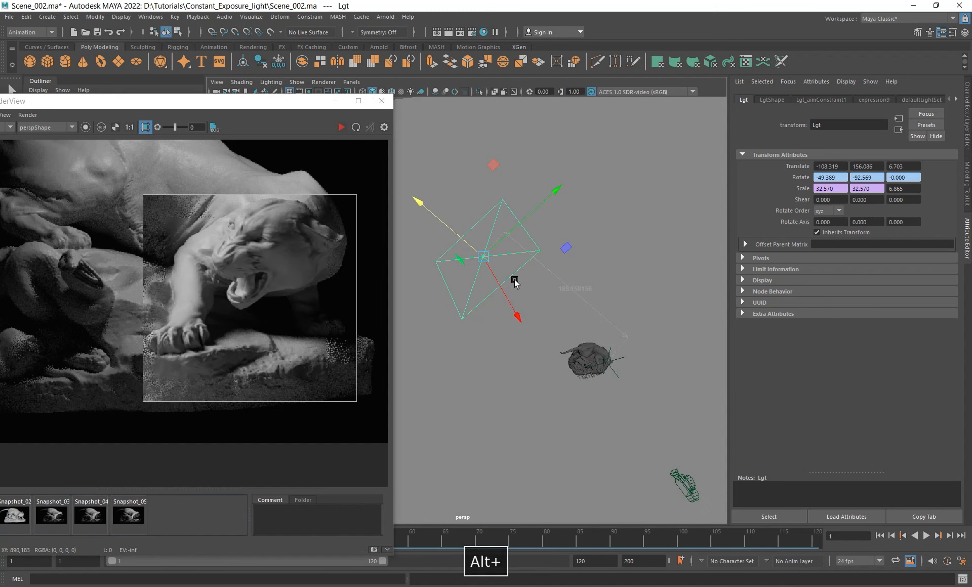
click(382, 101)
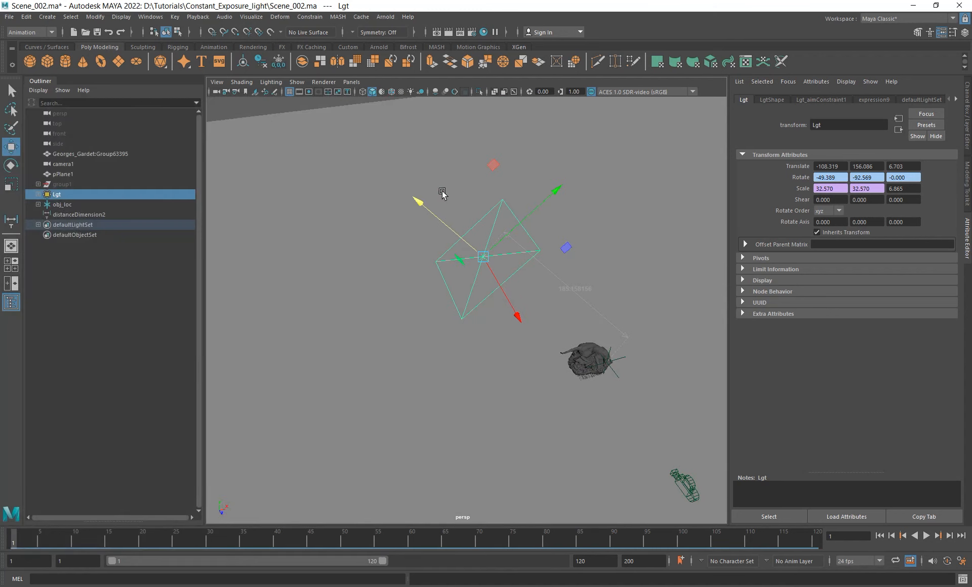
mouse_move(534, 326)
alt+mouse_down()
mouse_move(549, 327)
mouse_move(529, 319)
alt+mouse_up()
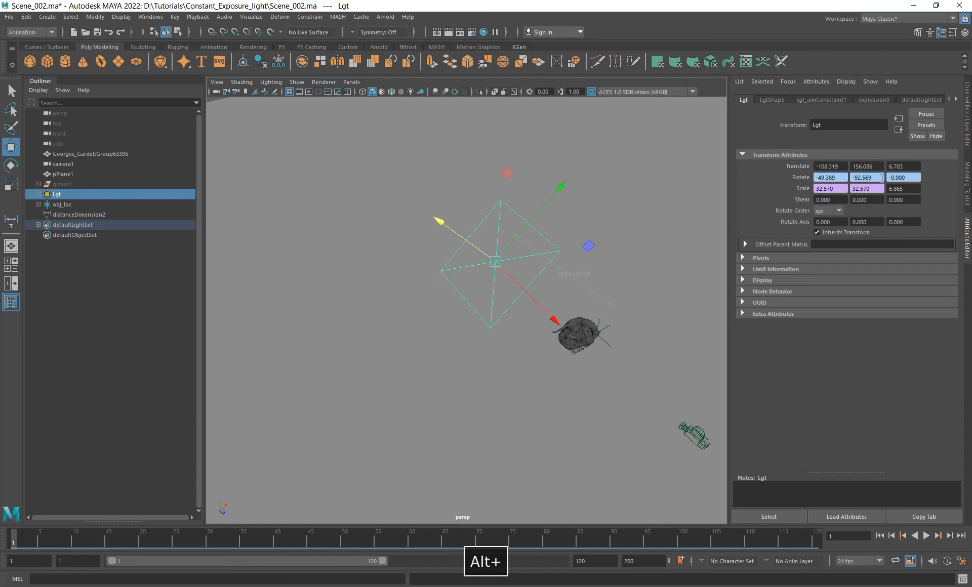
Remove the Lgt.scaleY = Lgt.scaleX; line from the light's scale expression, apply the edit and close the Expression Editor.
right_click(873, 190)
click(891, 204)
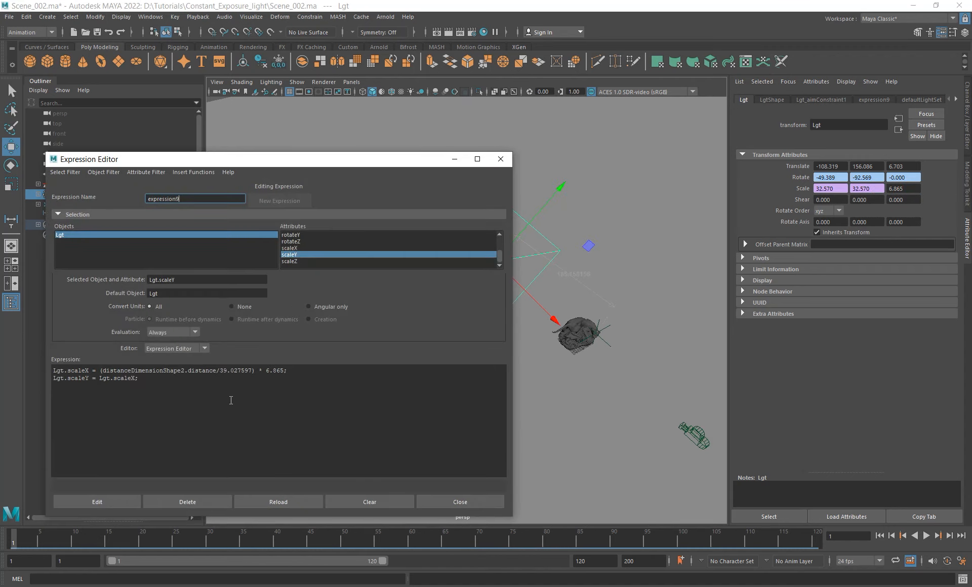
click(140, 380)
drag(139, 380, 57, 381)
key(BackSpace)
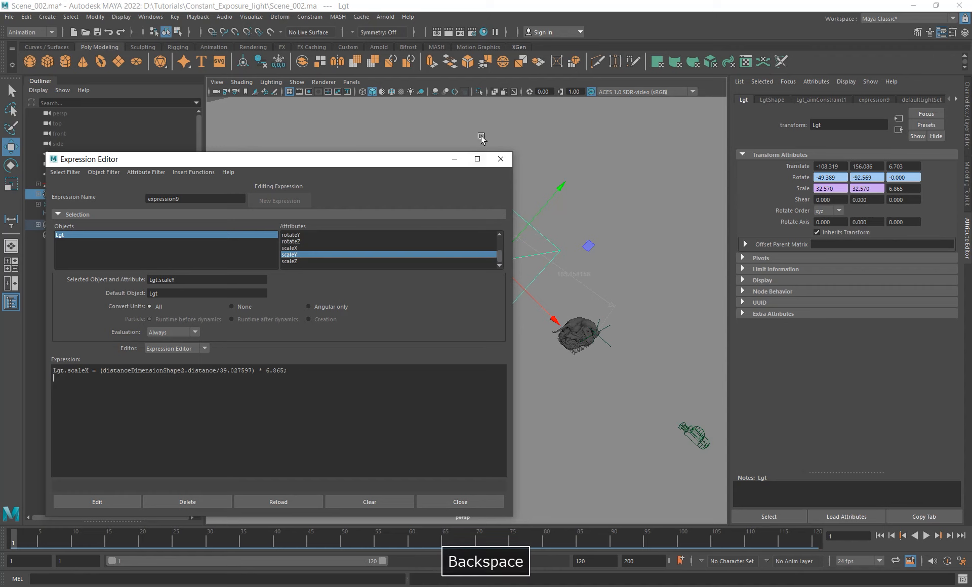
click(108, 498)
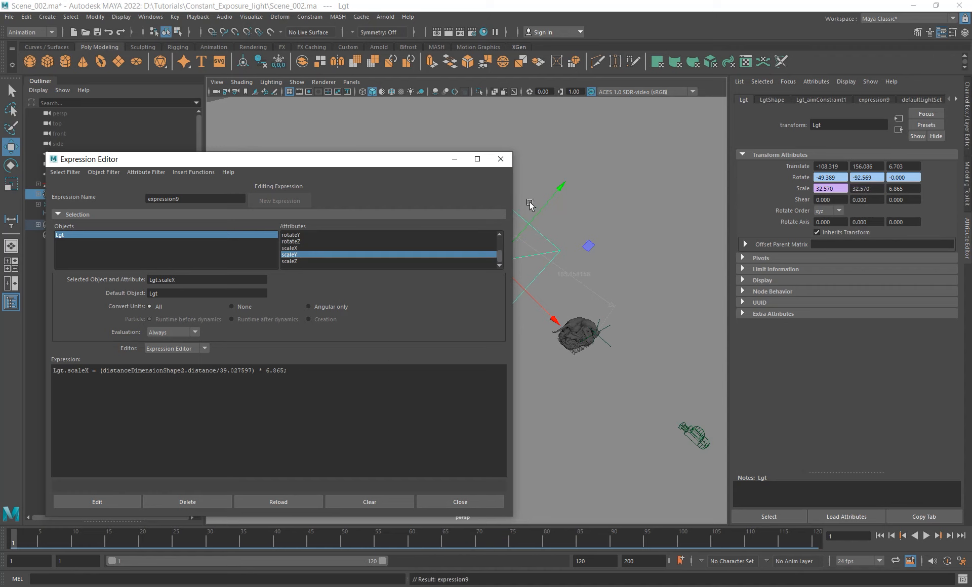
click(501, 159)
Make the light rectangular by setting its Scale X to 6 and Scale Y to 4.
alt+drag(578, 271, 600, 278)
click(880, 188)
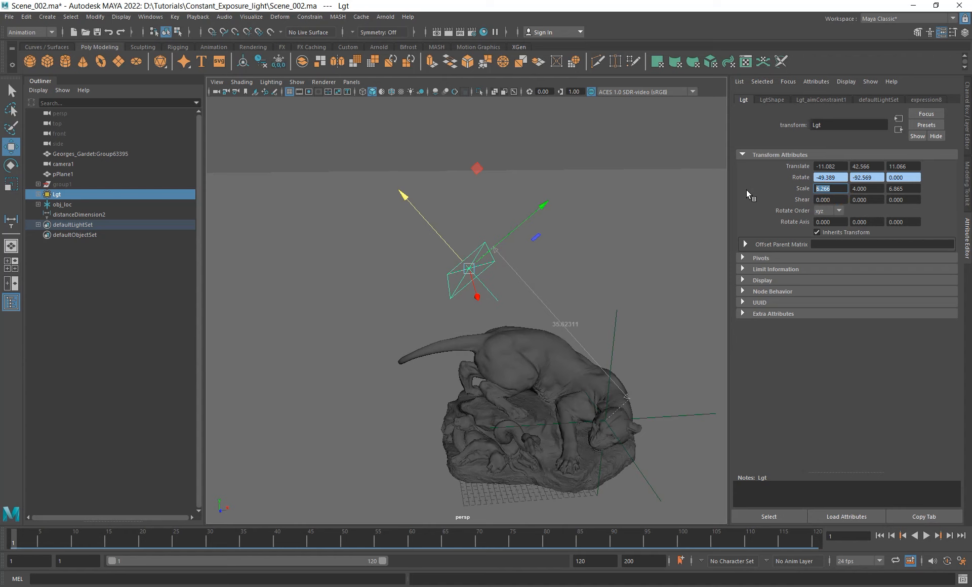
text(6)
key(Return)
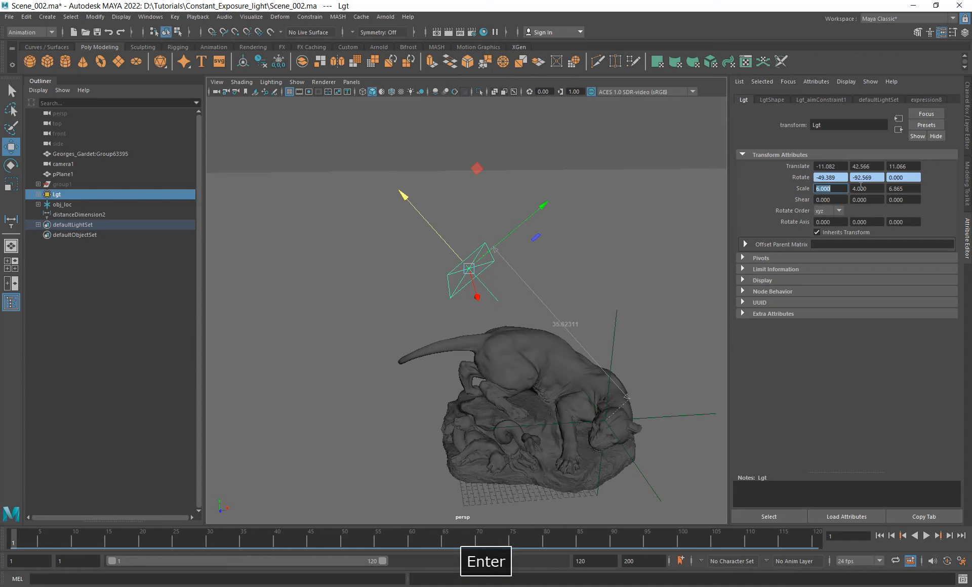
alt+drag(485, 298, 391, 298)
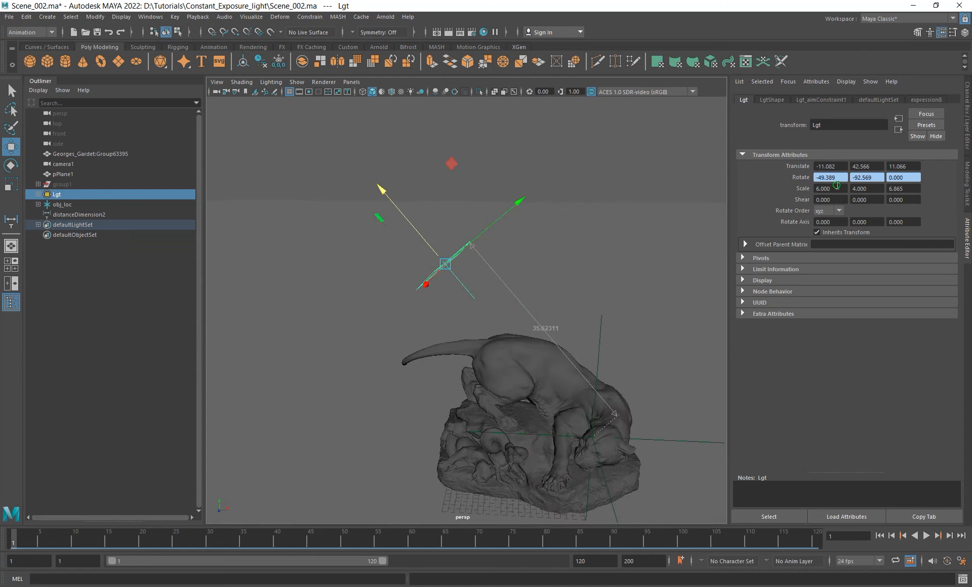
right_click(836, 185)
click(868, 191)
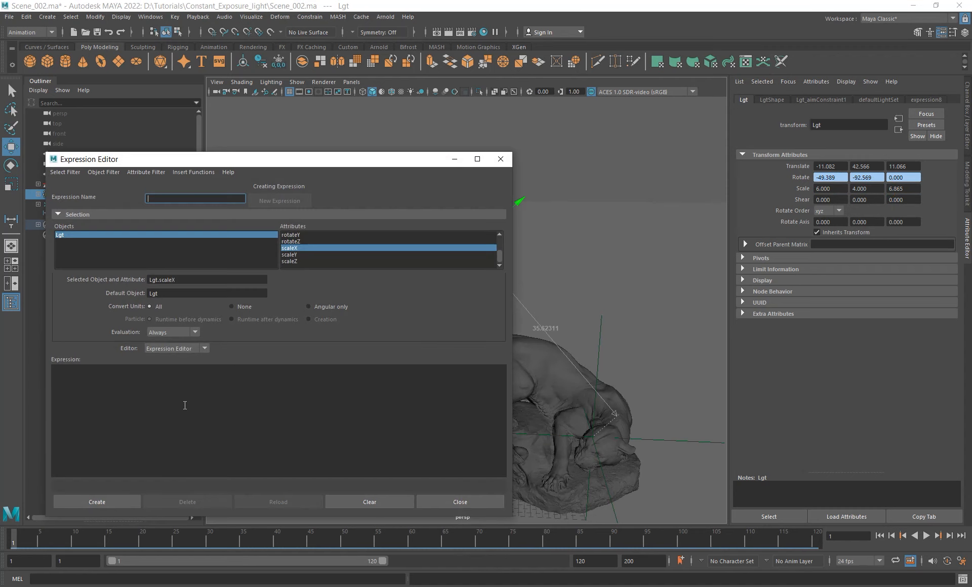
click(162, 382)
click(170, 278)
key(ctrl+z)
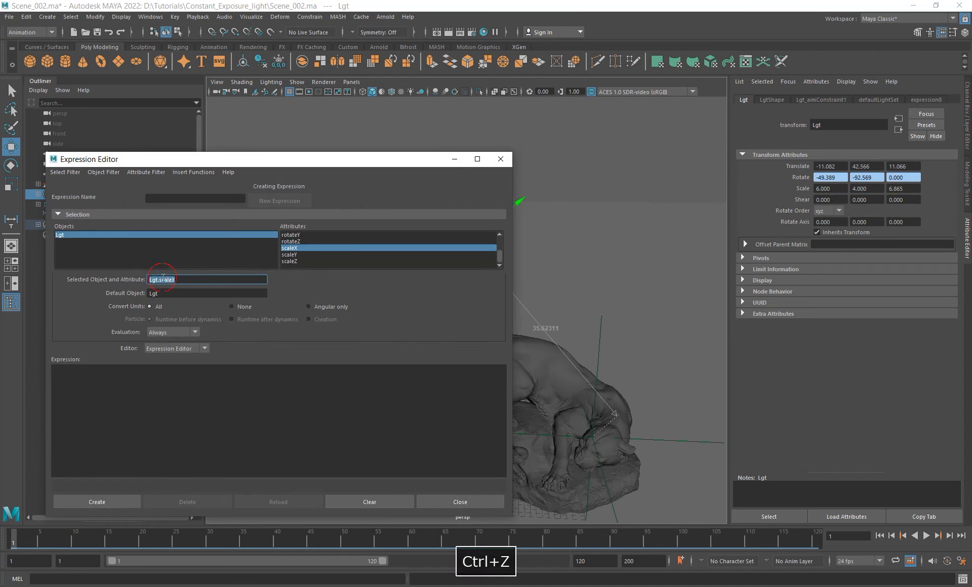
click(108, 435)
text(=)
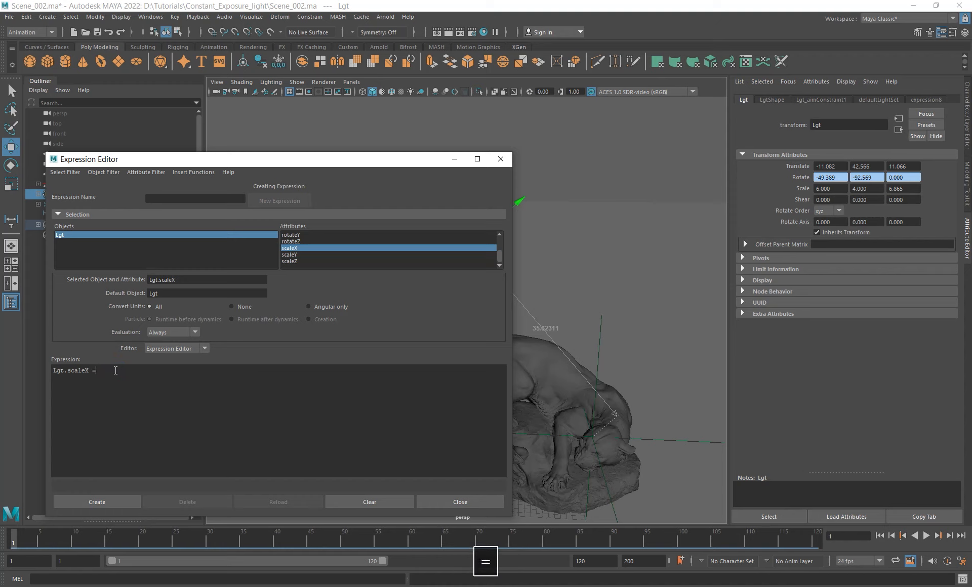
text(Lgt.scaleX)
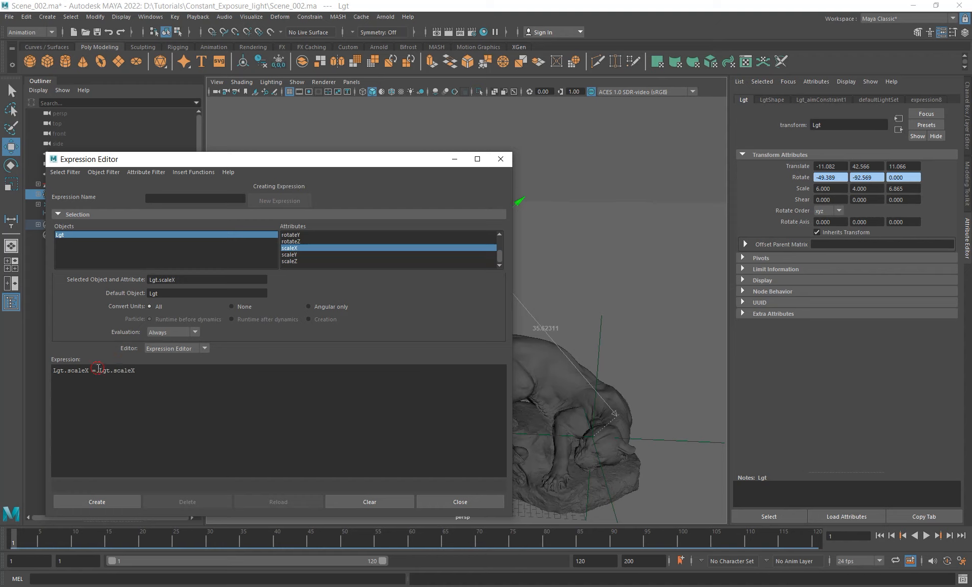
drag(132, 370, 99, 370)
key(BackSpace)
drag(201, 163, 414, 170)
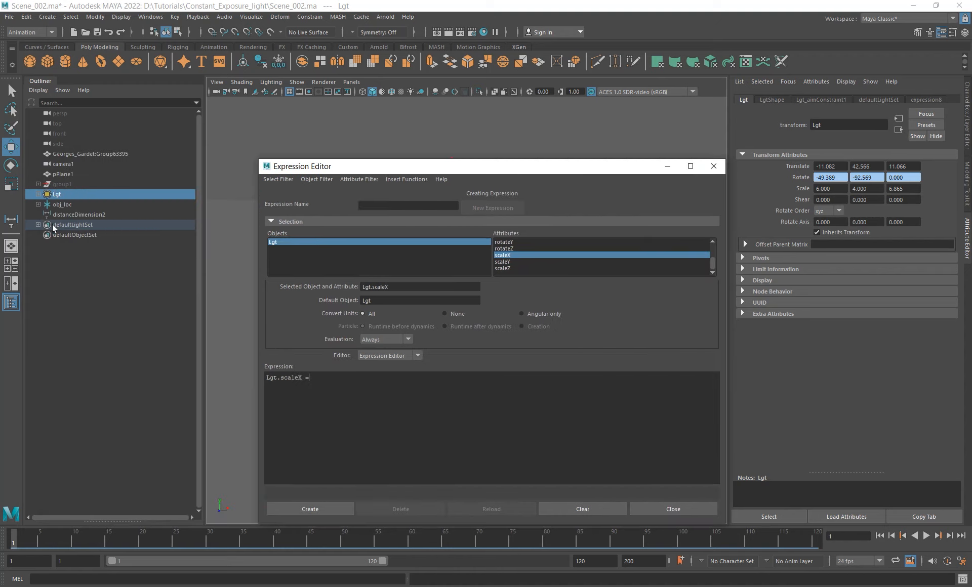
Select distanceDimension2 and copy the name of its shape node, distanceDimensionShape2.
click(90, 215)
click(853, 100)
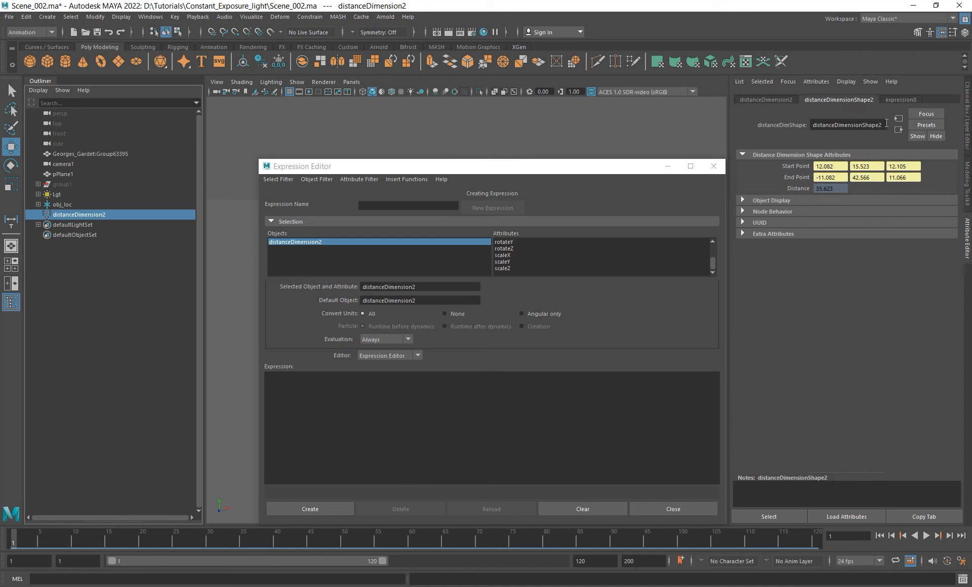
double_click(884, 124)
key(ctrl+c)
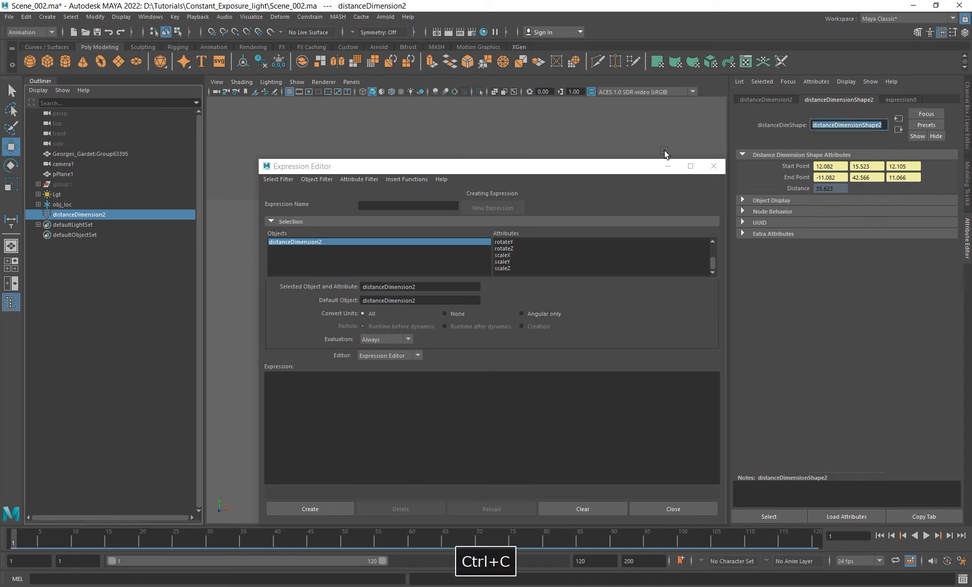
Start a new expression for the Lgt light's Scale X and begin it with Lgt.scaleX =.
click(60, 194)
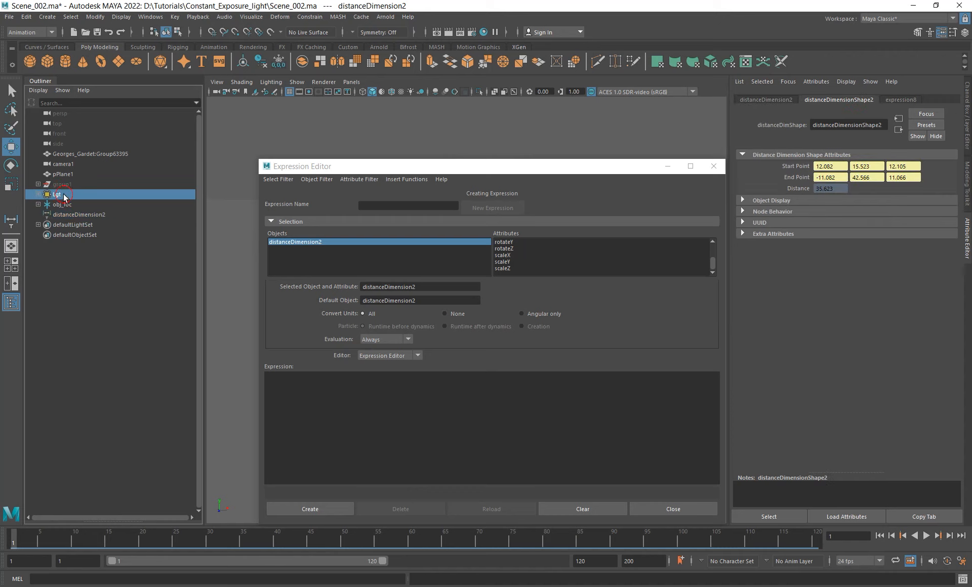
click(748, 99)
right_click(835, 195)
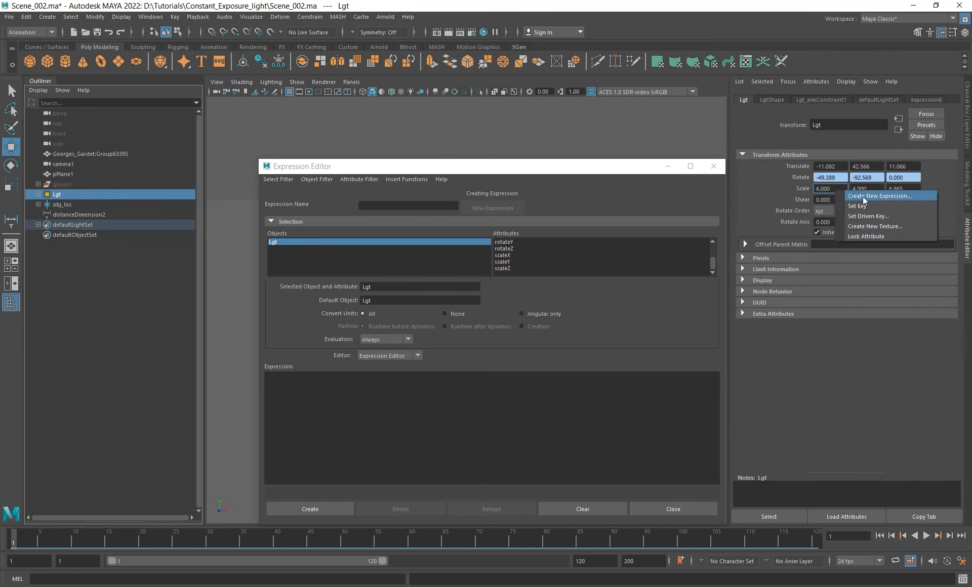
click(861, 199)
double_click(365, 287)
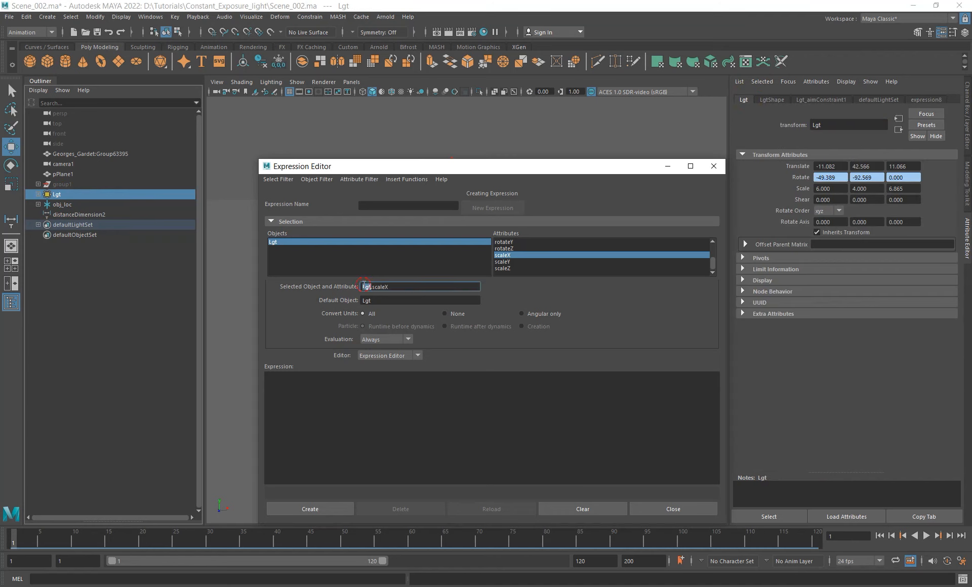
click(348, 408)
key(ctrl+v)
text(=)
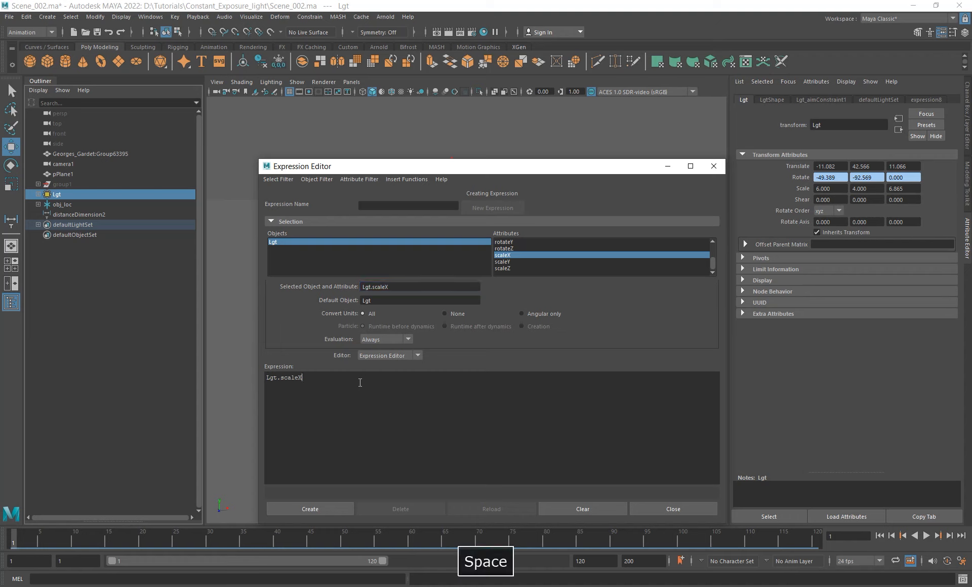
Complete the Scale X expression line as (distanceDimensionShape2.distance / 35.62311) / 6;.
key(ctrl+v)
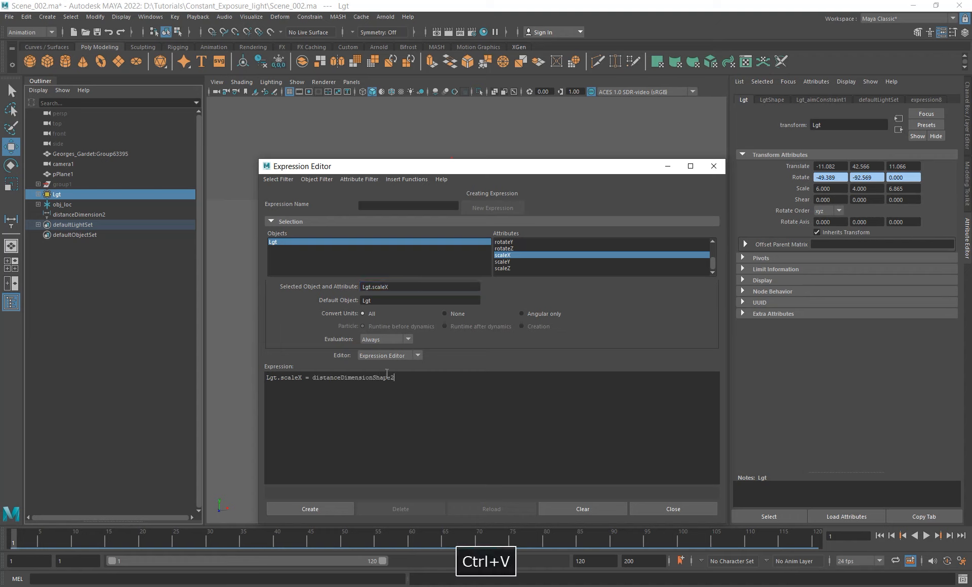
text(.dist)
key(BackSpace)
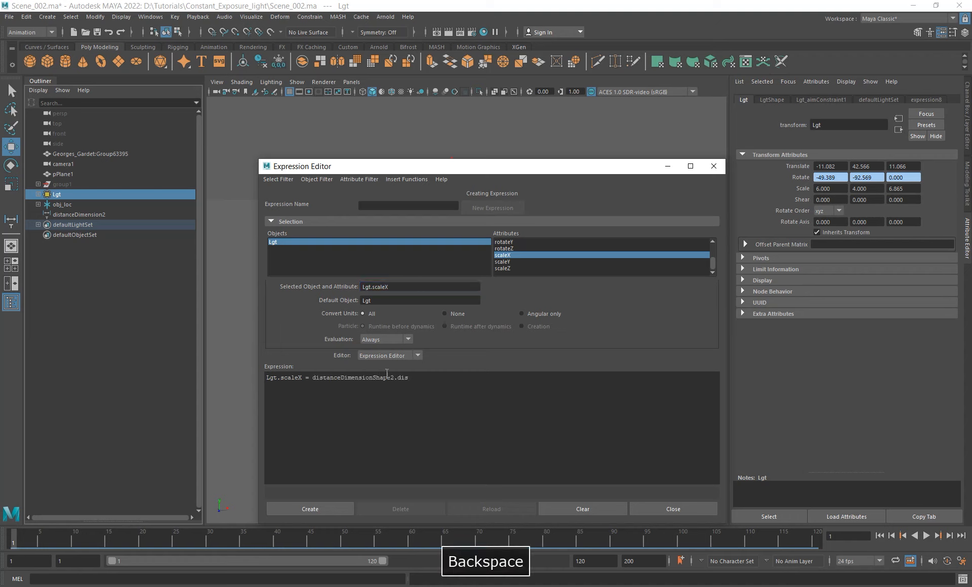
text(tance)
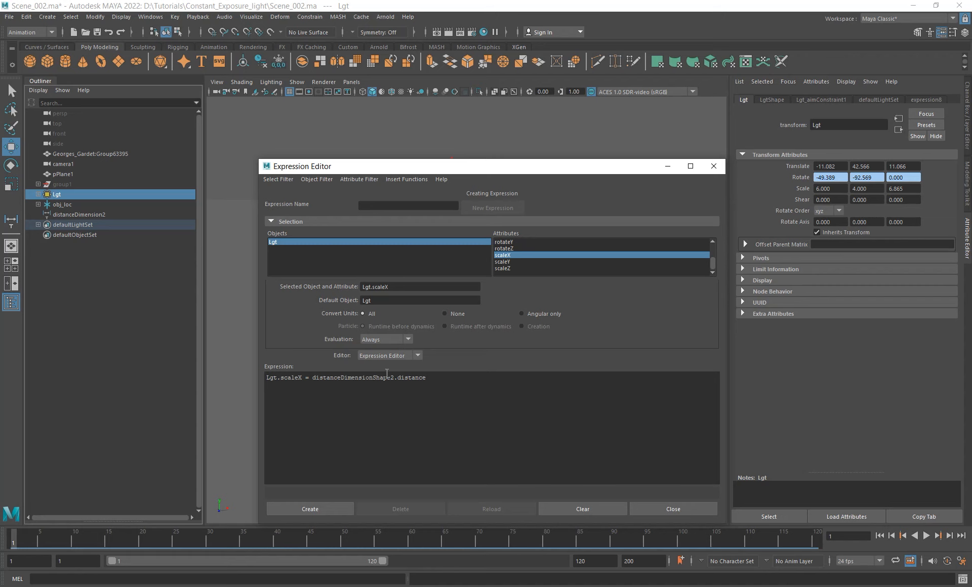
text( /)
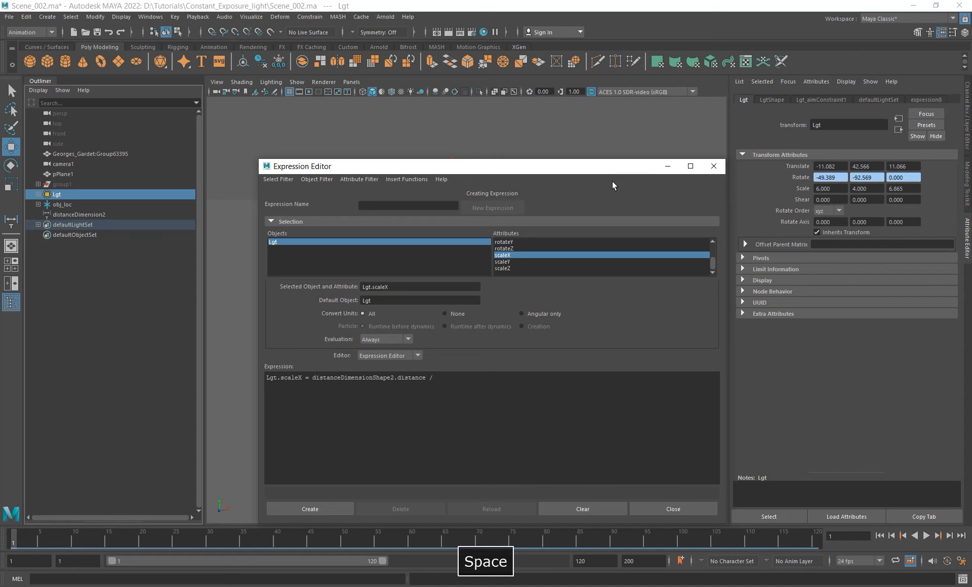
drag(601, 171, 342, 160)
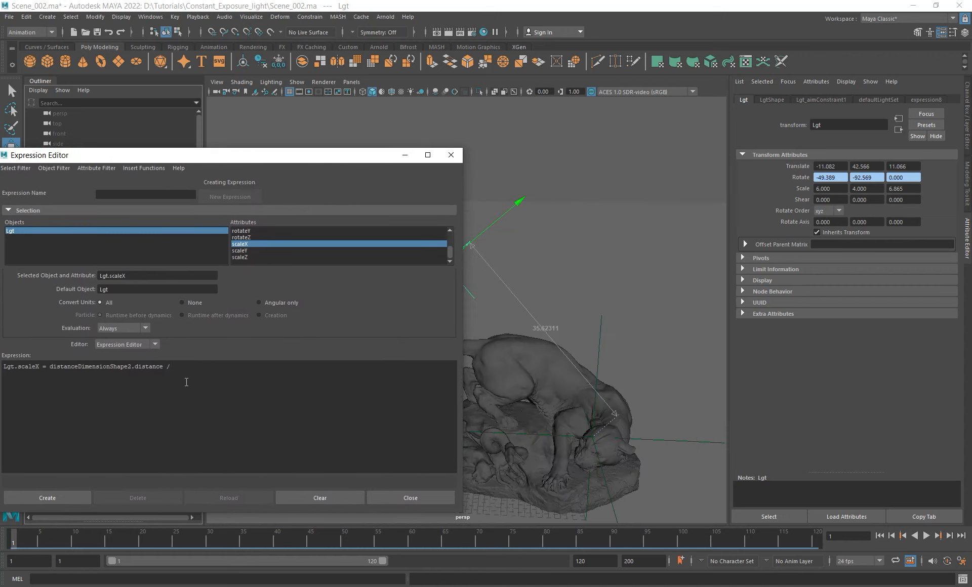
text(35.62)
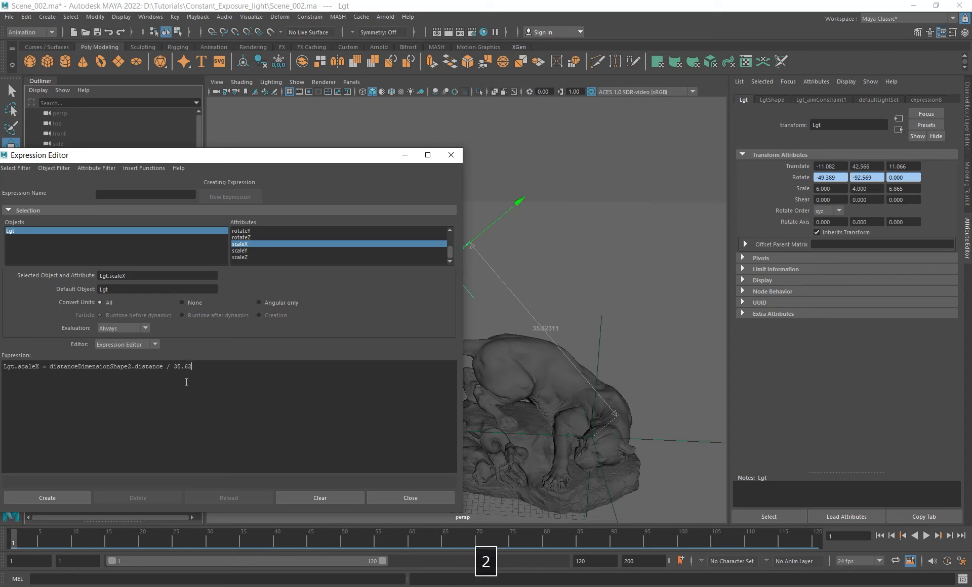
text(311))
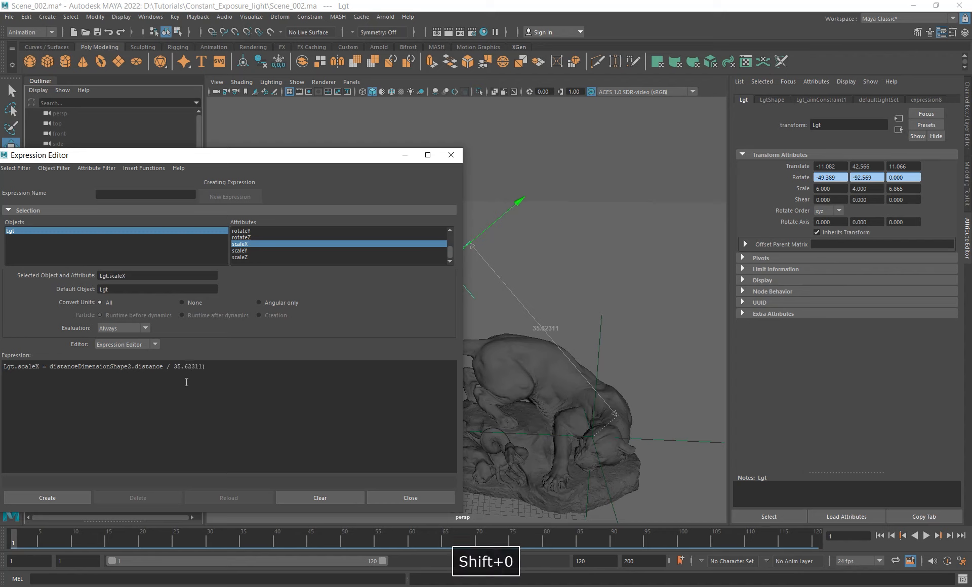
click(51, 367)
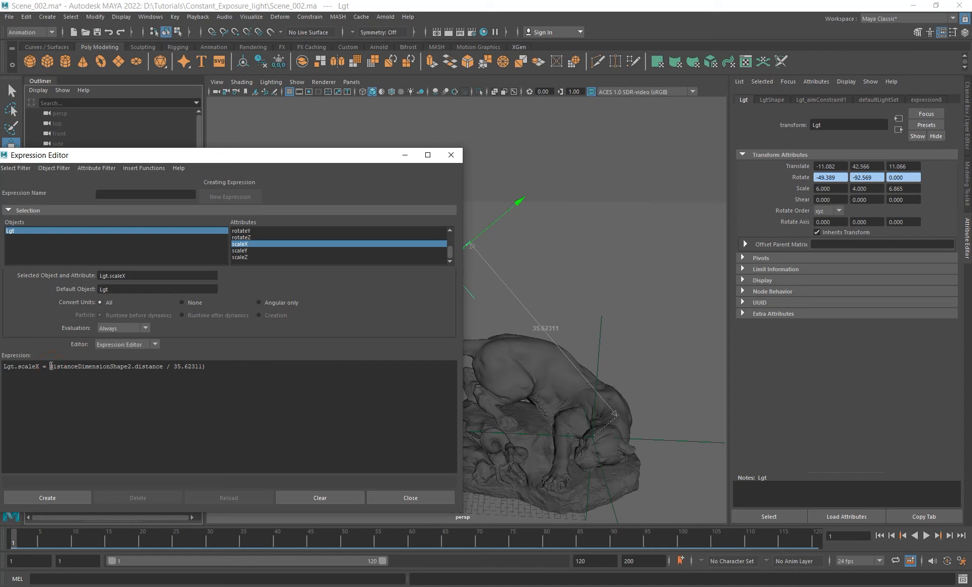
text(()
click(228, 368)
text(/ 6;)
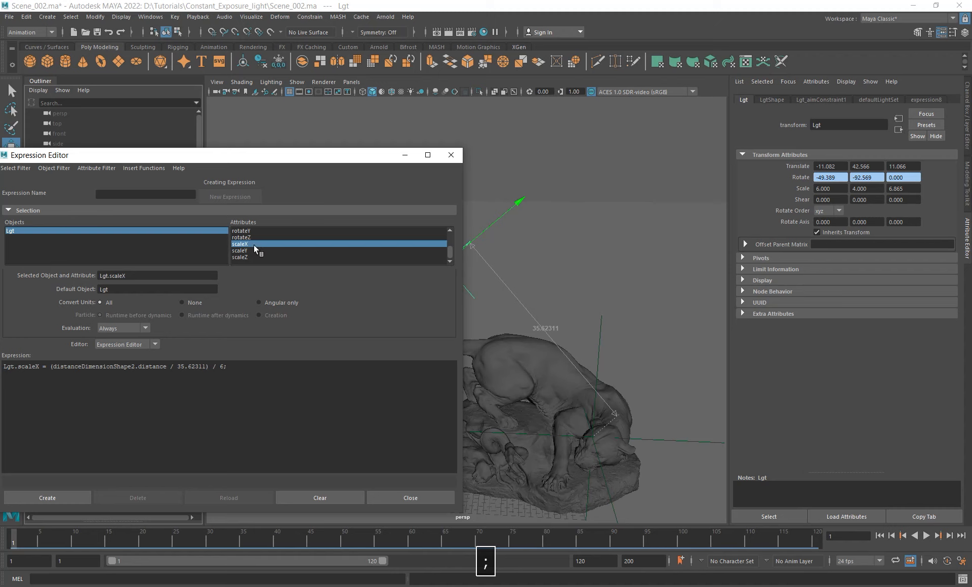
Duplicate the line as Lgt.scaleY = (distanceDimensionShape2.distance / 35.62311) / 4;, create the expression and close the Expression Editor.
drag(285, 156, 445, 154)
drag(399, 366, 169, 346)
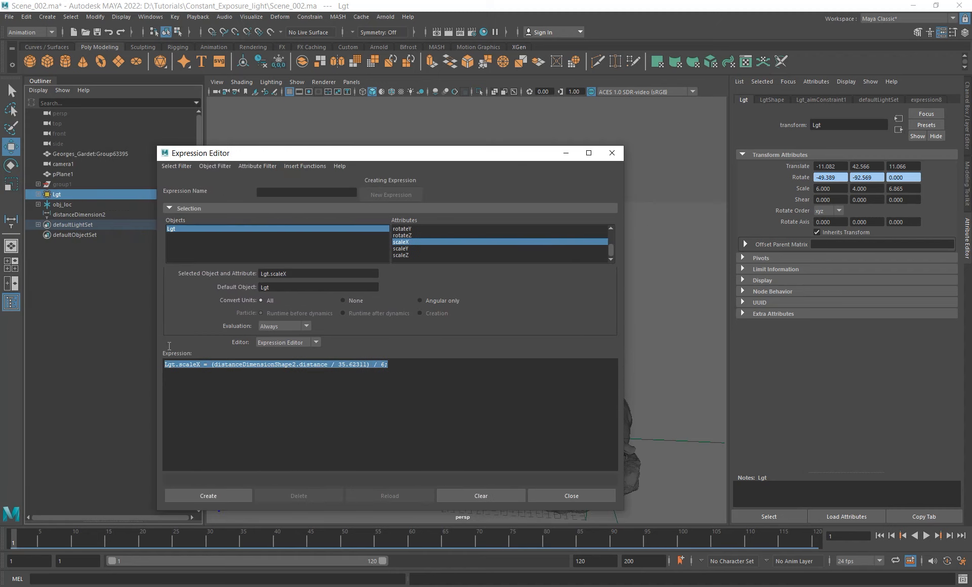
key(ctrl+c)
click(403, 366)
key(Return)
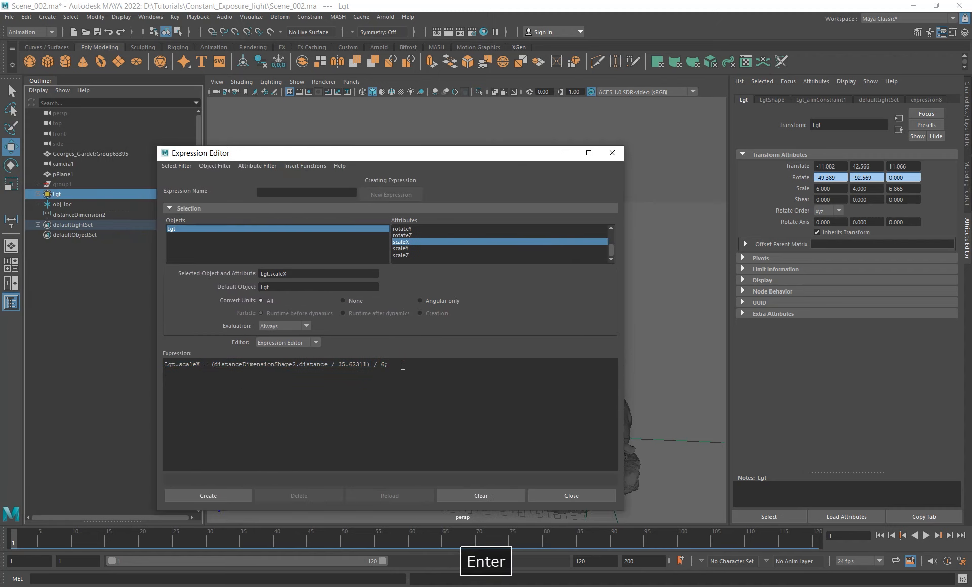
key(ctrl+v)
click(198, 372)
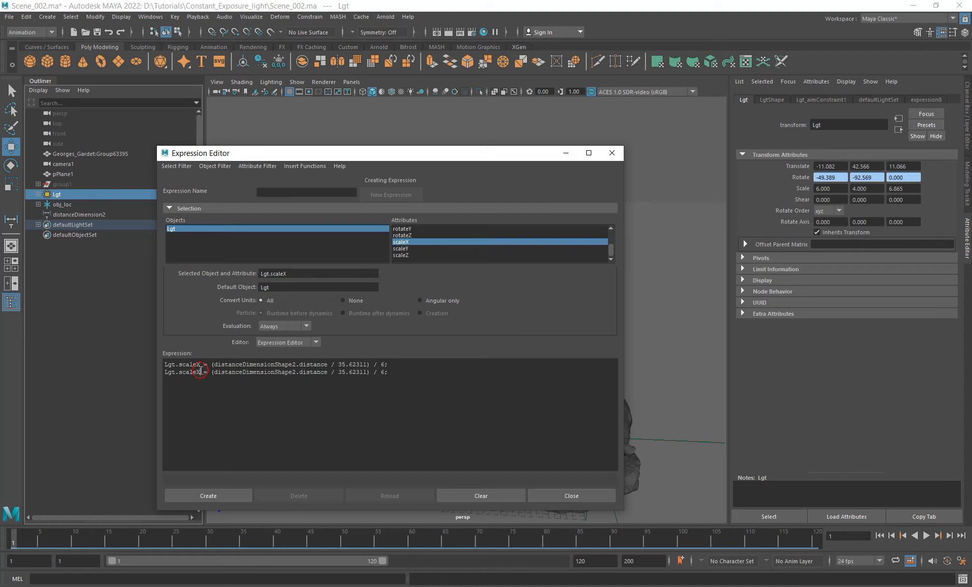
key(BackSpace)
text(Y)
text(4)
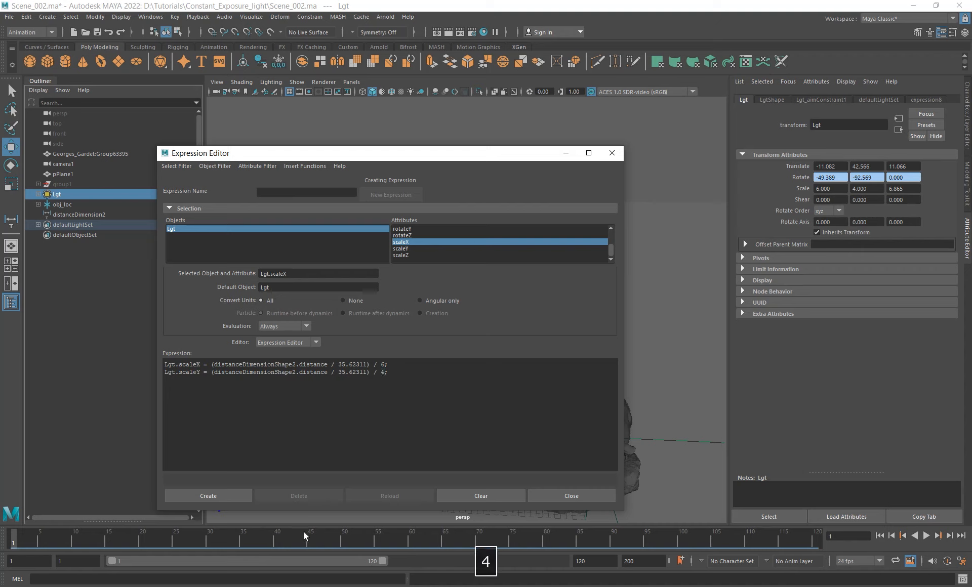
click(212, 494)
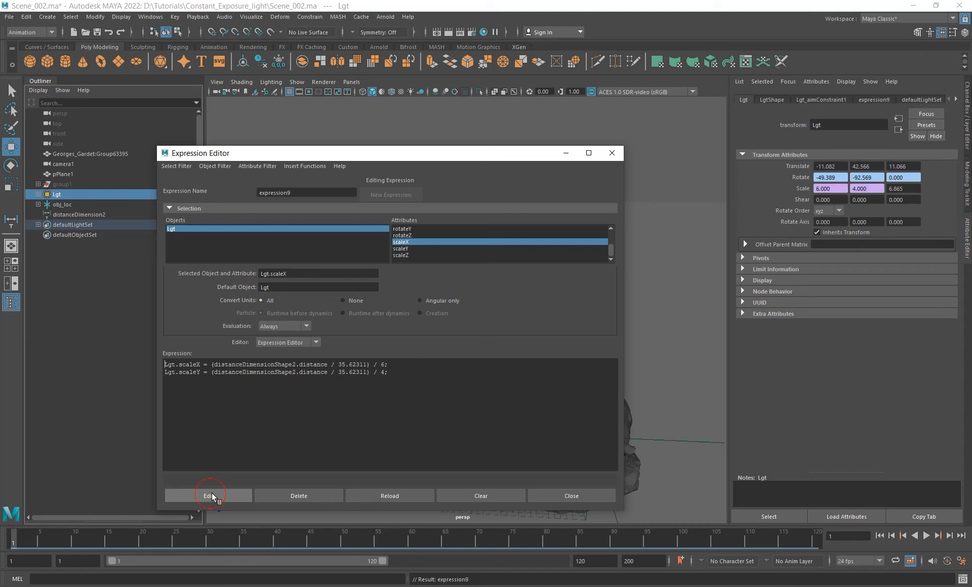
click(612, 153)
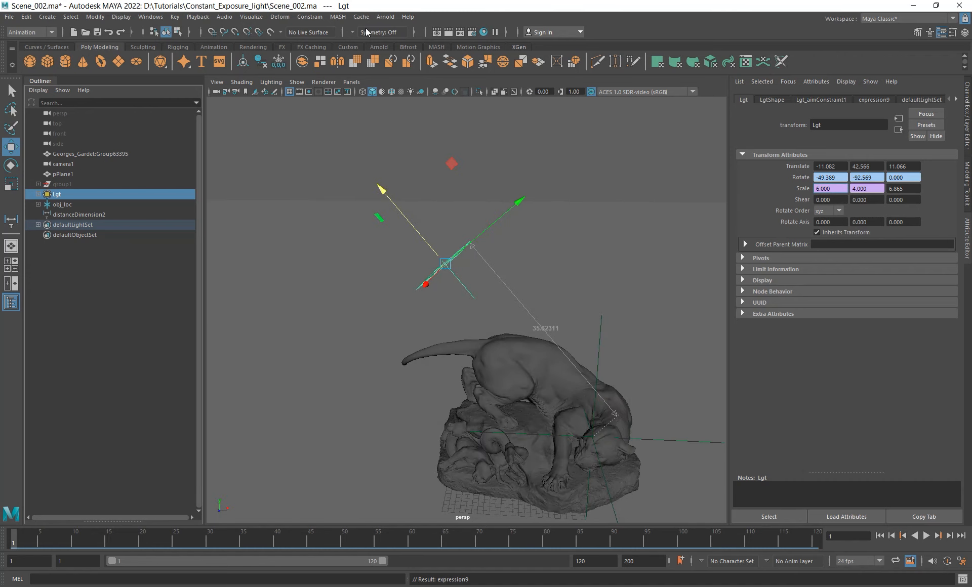
Open the Arnold RenderView and limit the render to a region beside the front paw, beneath the sculpture's jaw.
click(386, 16)
click(392, 33)
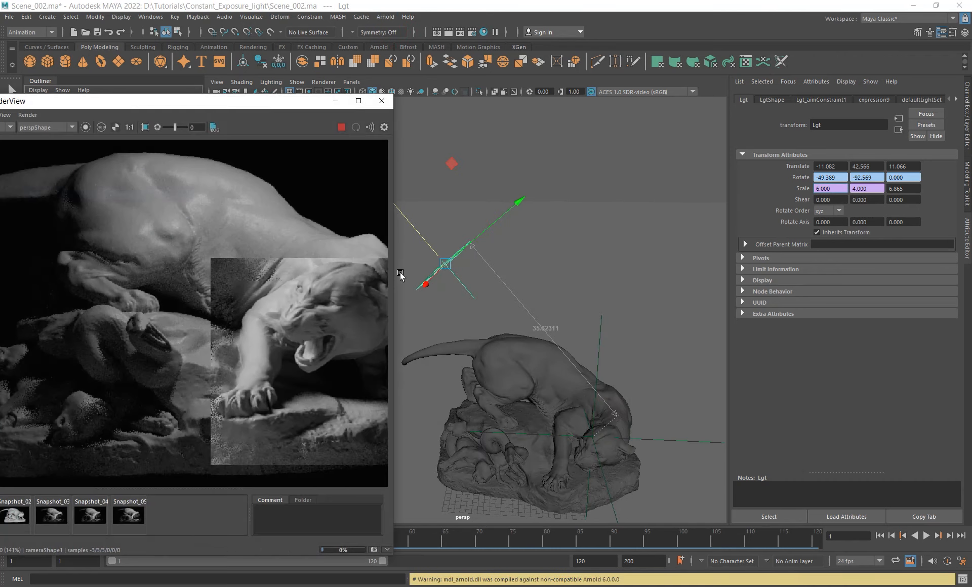
shift+drag(271, 353, 344, 409)
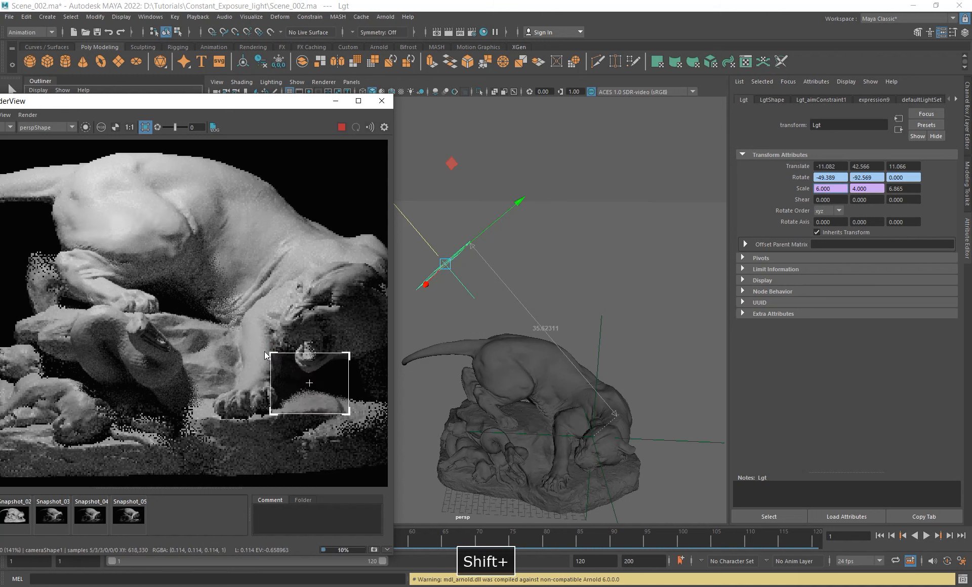
shift+drag(256, 339, 357, 418)
drag(287, 104, 212, 96)
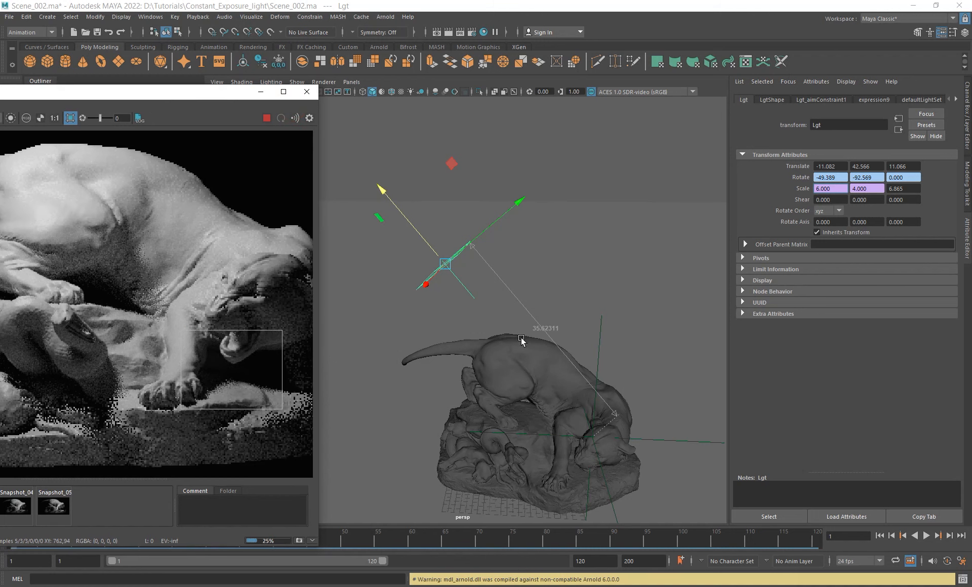
Try moving the light farther away from the sculpture along its aim axis, and undo the move.
alt+middle_drag(521, 341, 560, 354)
alt+right_drag(500, 327, 471, 317)
drag(426, 212, 259, 24)
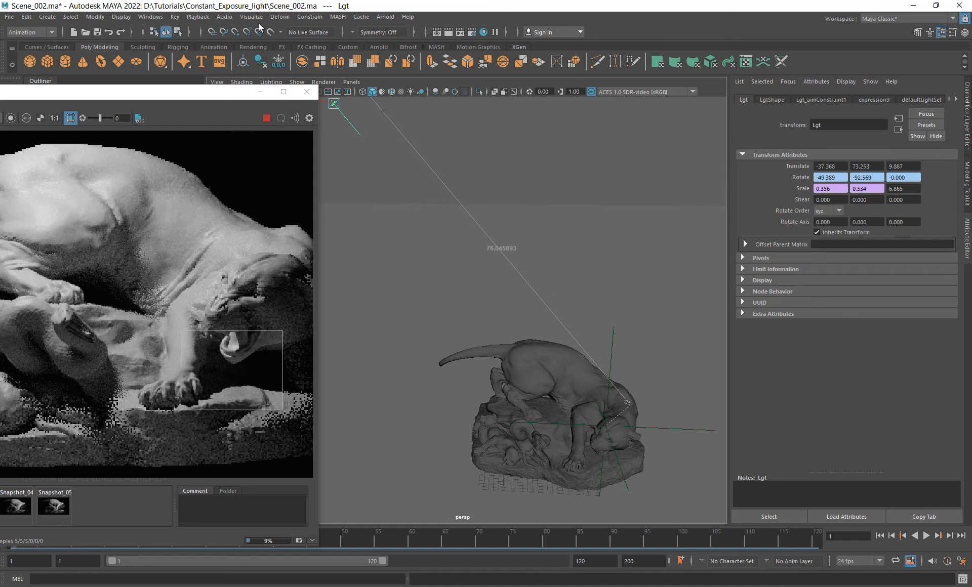
key(ctrl+z)
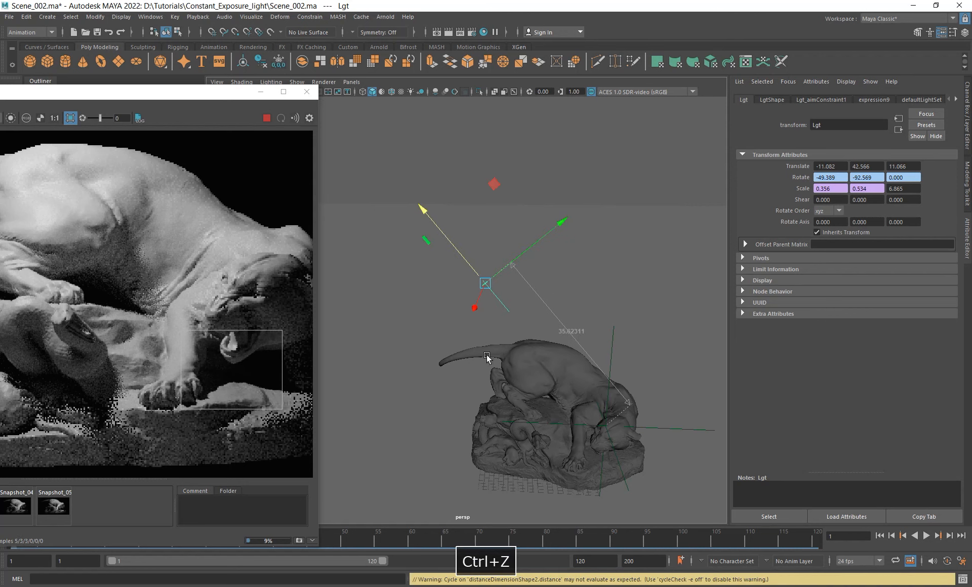
Undo the creation of the light's scale expression and close the Arnold RenderView.
alt+right_drag(549, 344, 490, 338)
alt+drag(489, 341, 509, 357)
alt+middle_drag(475, 314, 570, 407)
alt+right_drag(494, 320, 689, 408)
key(ctrl+z)
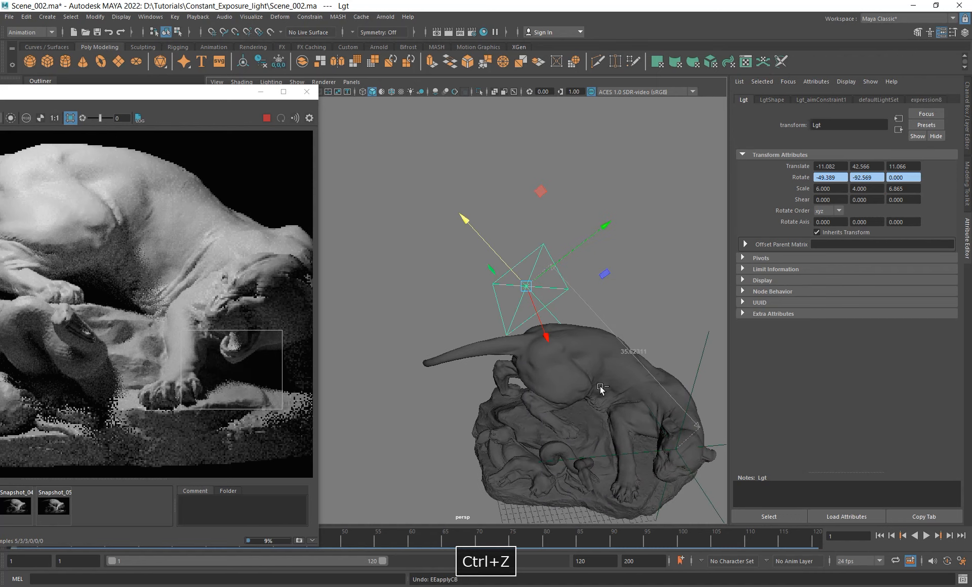
alt+drag(600, 387, 557, 356)
alt+middle_drag(585, 389, 541, 319)
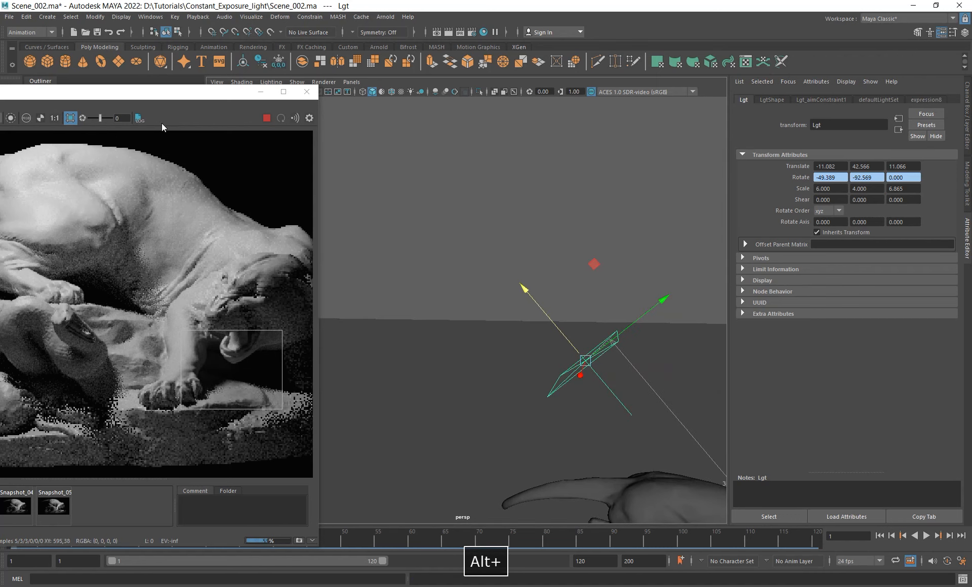
click(307, 91)
Redo the light's scale expression and try moving the light away from the sculpture along its aim axis again.
alt+drag(521, 336, 426, 276)
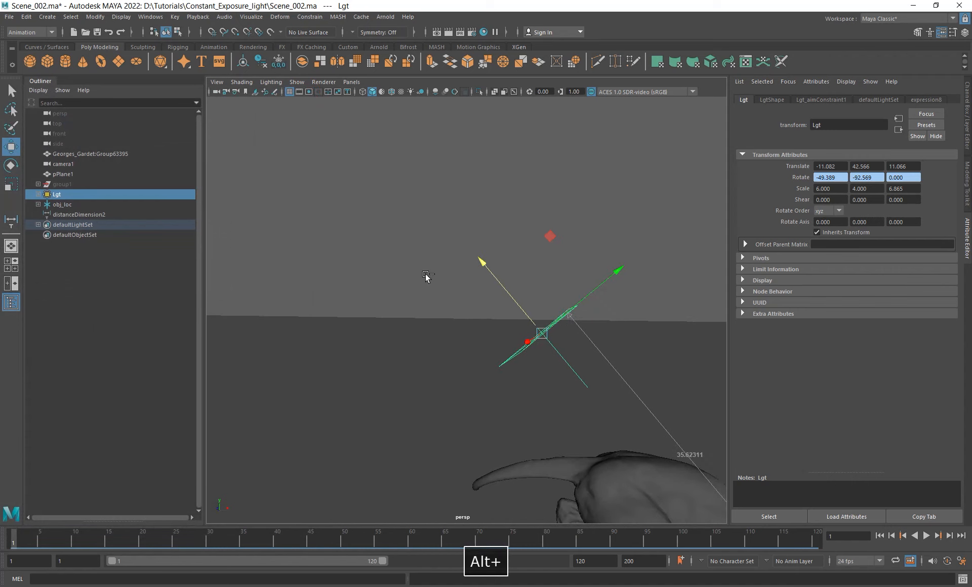
key(ctrl+y)
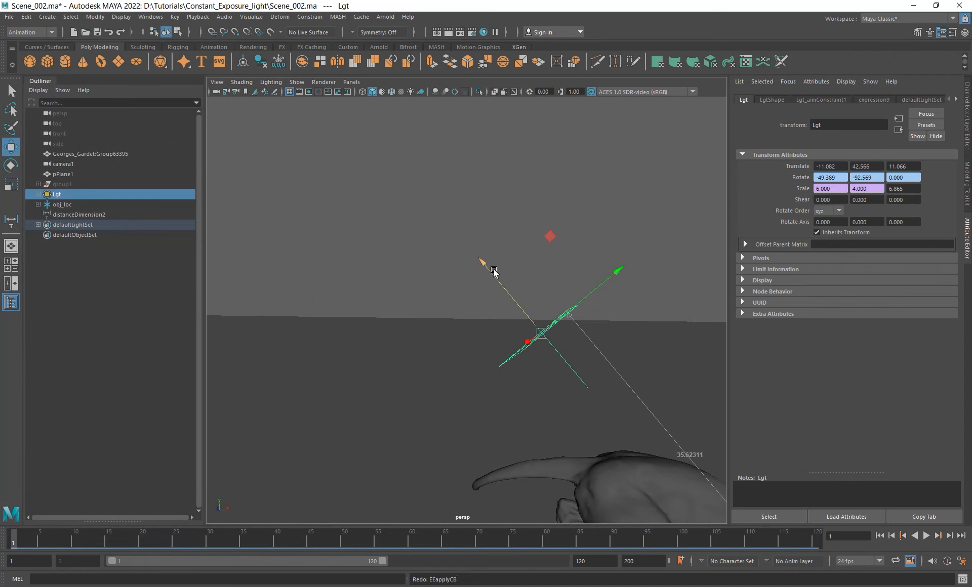
drag(487, 270, 388, 151)
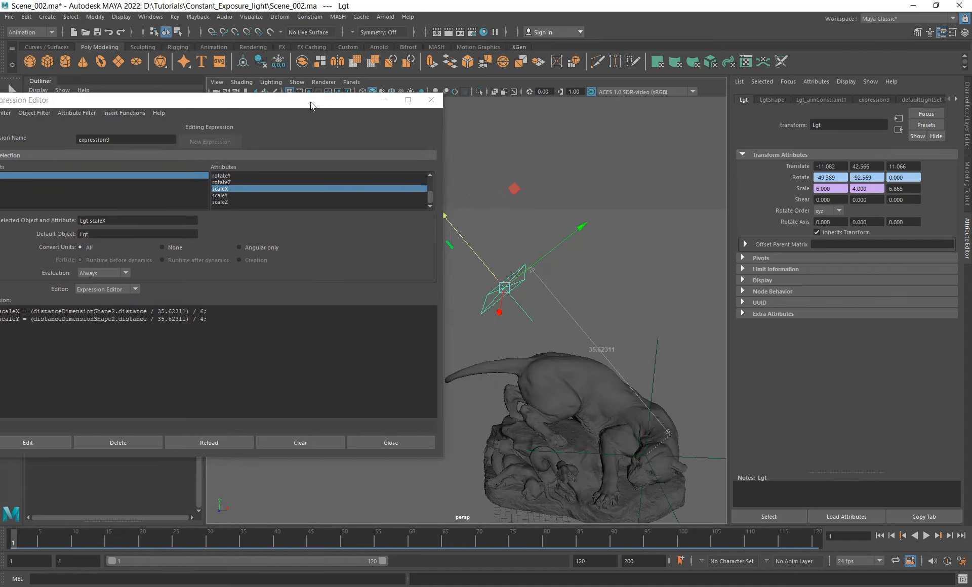
Change the final divisions to * 6 for Lgt.scaleX and * 4 for Lgt.scaleY, apply the edit and close the Expression Editor.
drag(311, 105, 360, 114)
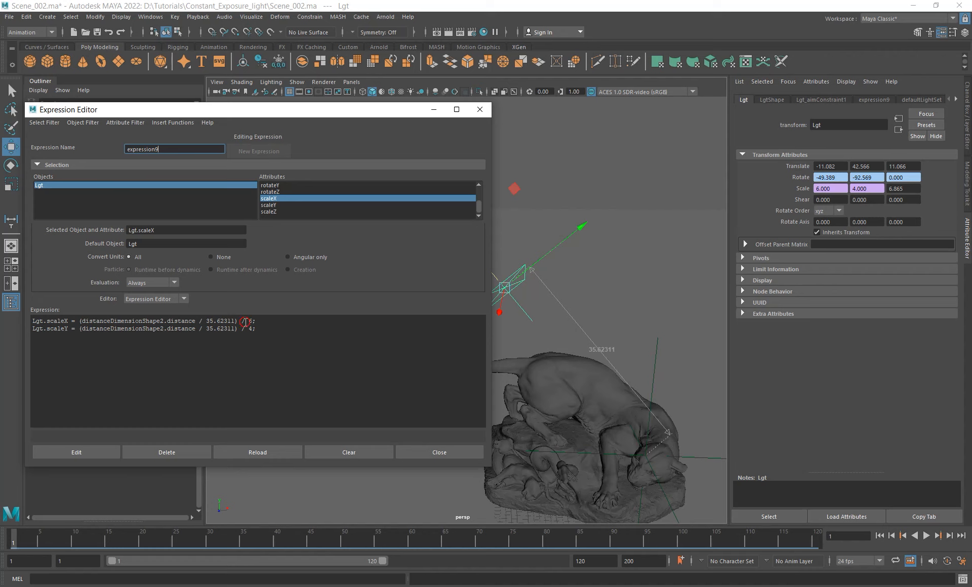
drag(246, 321, 239, 321)
text(*)
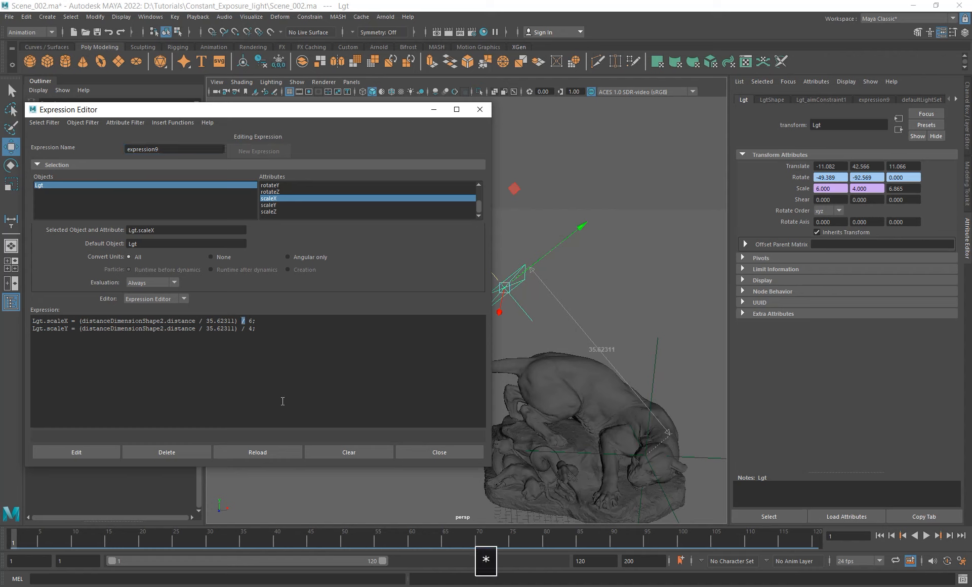
drag(247, 329, 241, 329)
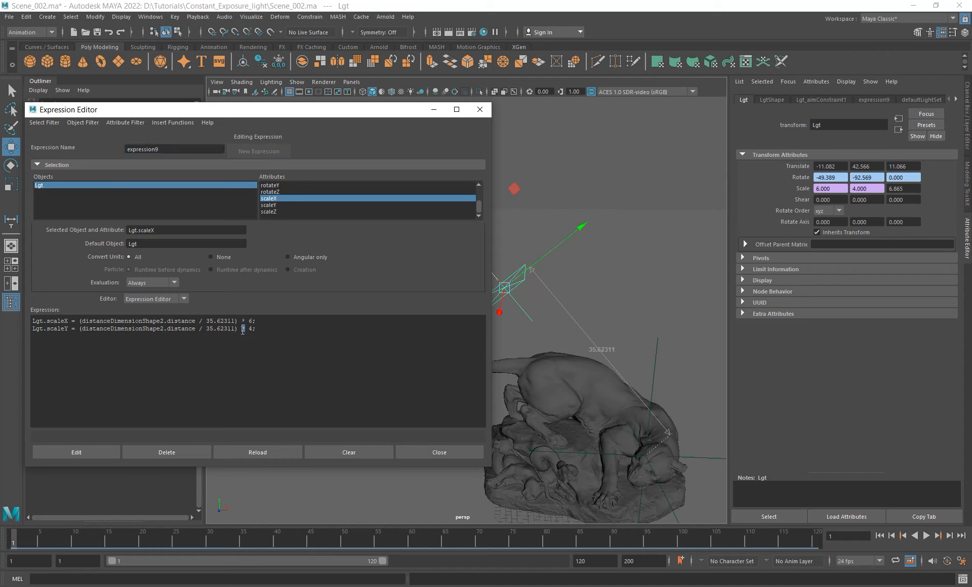
text(*)
drag(335, 109, 347, 113)
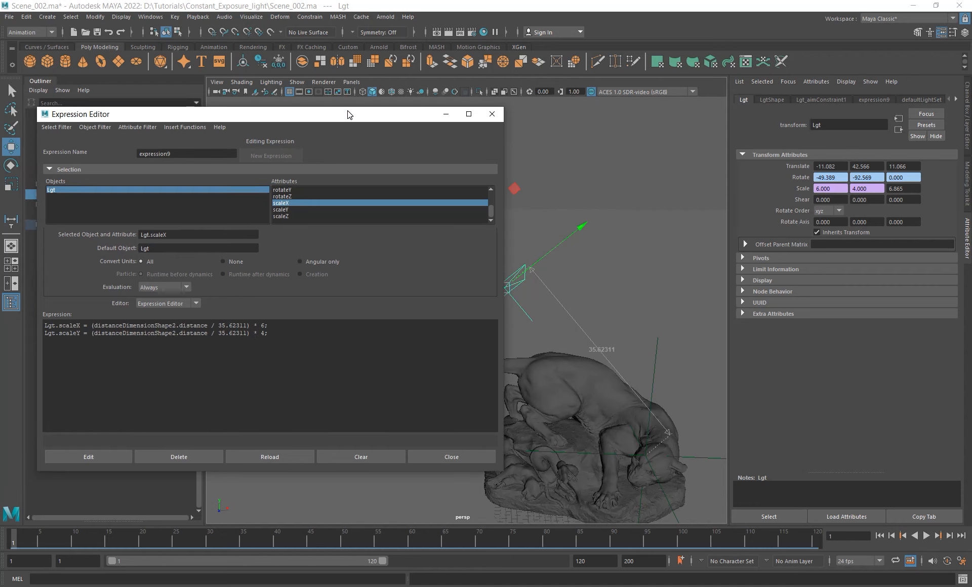
click(98, 462)
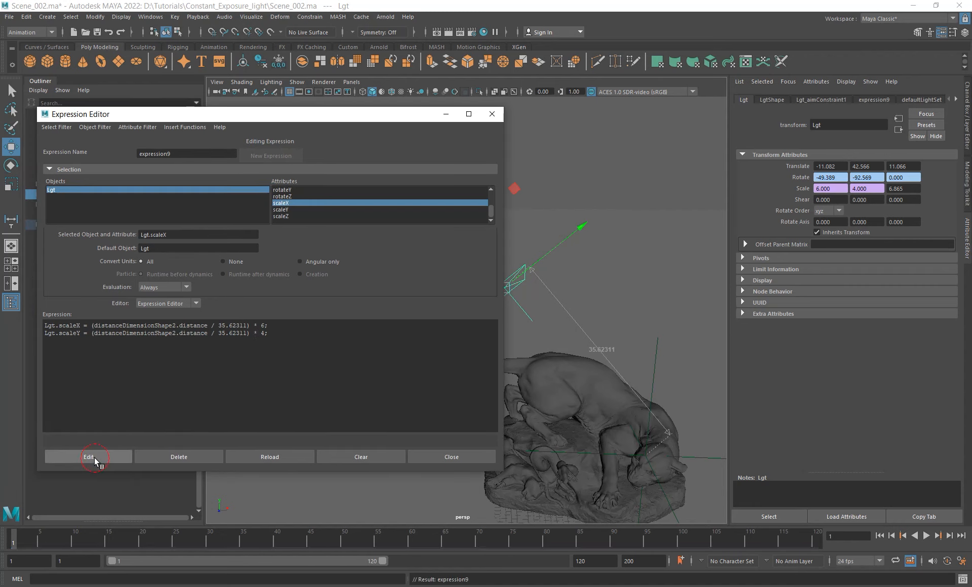
click(492, 114)
View the rectangular light from several angles together with the whole sculpture.
alt+right_drag(470, 401, 413, 334)
alt+middle_drag(414, 335, 398, 368)
alt+drag(399, 369, 406, 328)
alt+middle_drag(406, 328, 421, 336)
alt+drag(422, 336, 395, 284)
alt+middle_drag(395, 285, 431, 325)
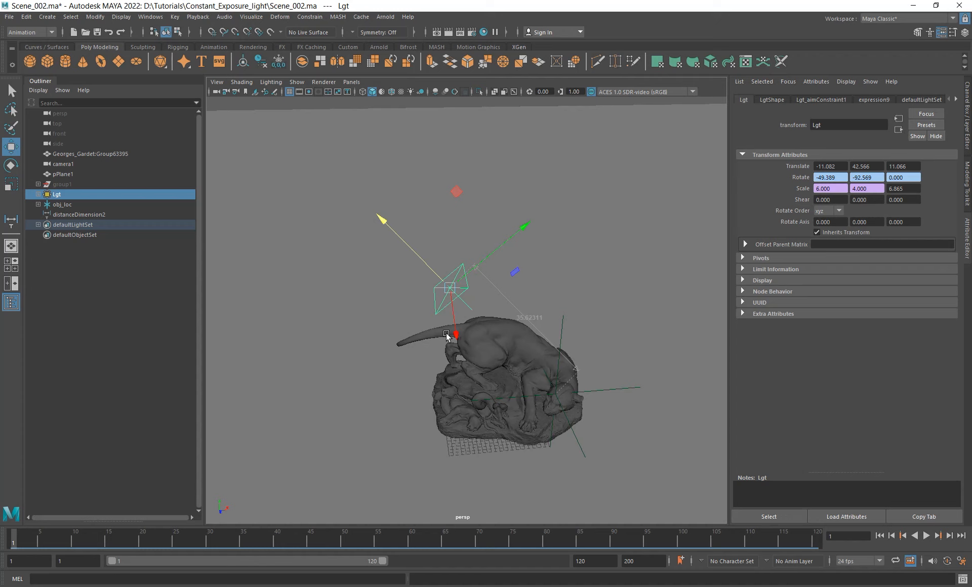
Render the scene in the Arnold RenderView and limit rendering to a region around the shadow beside the sculpture's front paw.
alt+drag(446, 335, 485, 329)
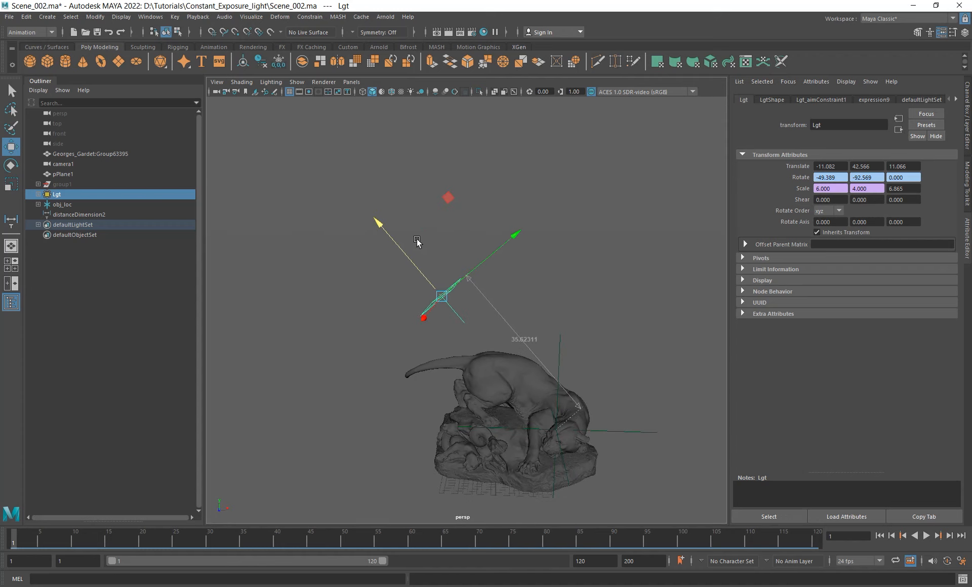
alt+drag(415, 253, 428, 196)
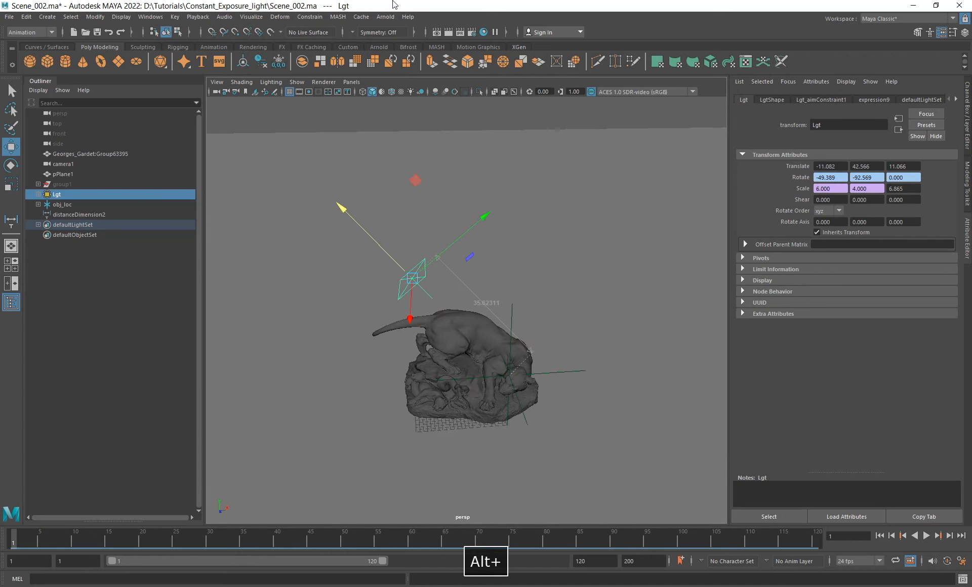
click(385, 17)
click(414, 42)
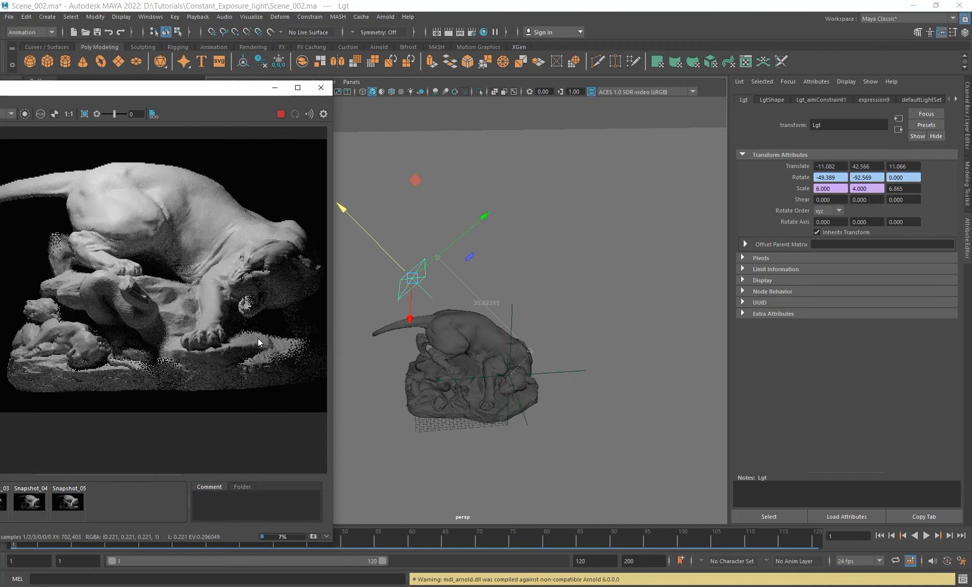
shift+drag(219, 313, 310, 368)
Move the rectangular light away from the sculpture along its aim axis to a distance of about 97 units.
alt+middle_drag(403, 286, 554, 338)
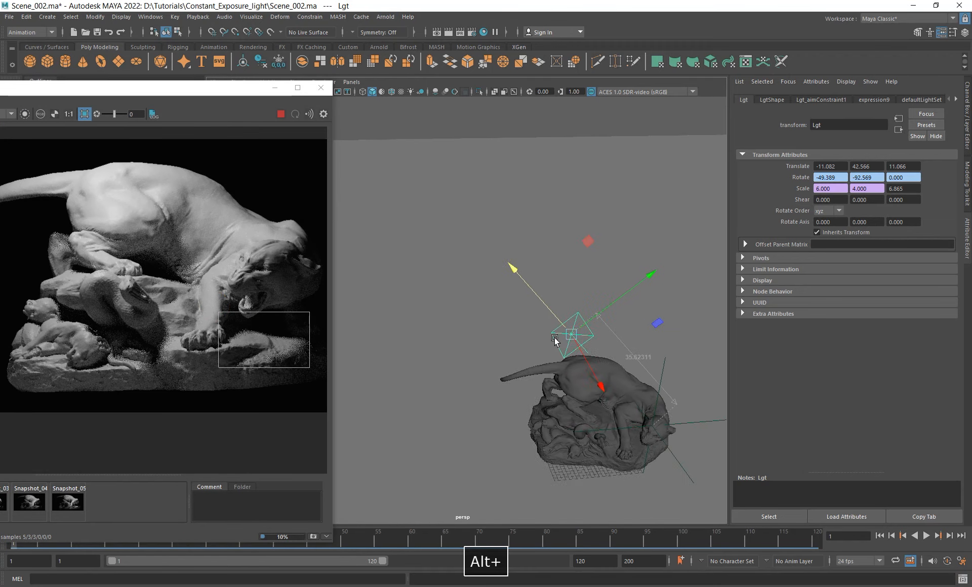
drag(517, 274, 307, 25)
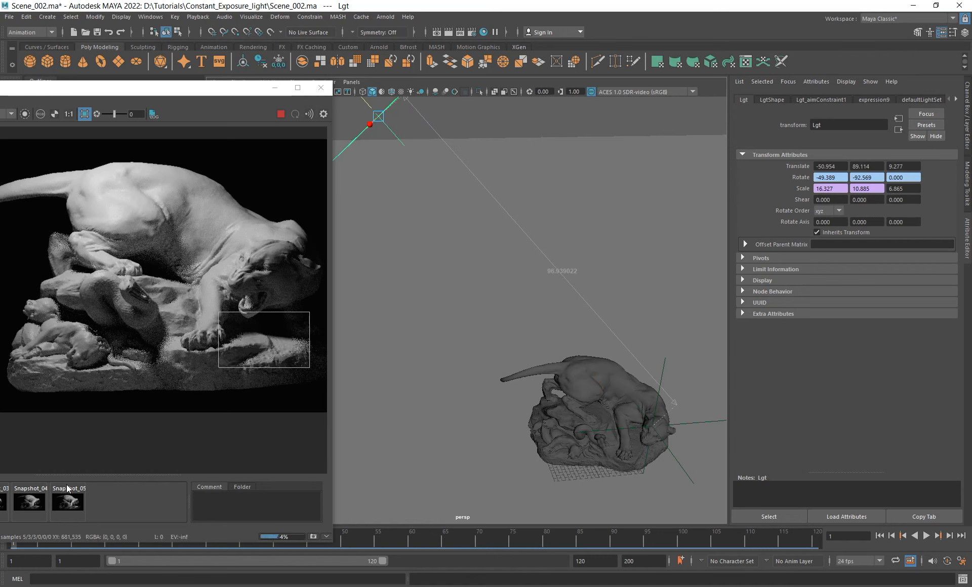
Compare the region render with Snapshot_05 and Snapshot_04, stop the rendering and close the Arnold RenderView.
click(65, 503)
click(31, 504)
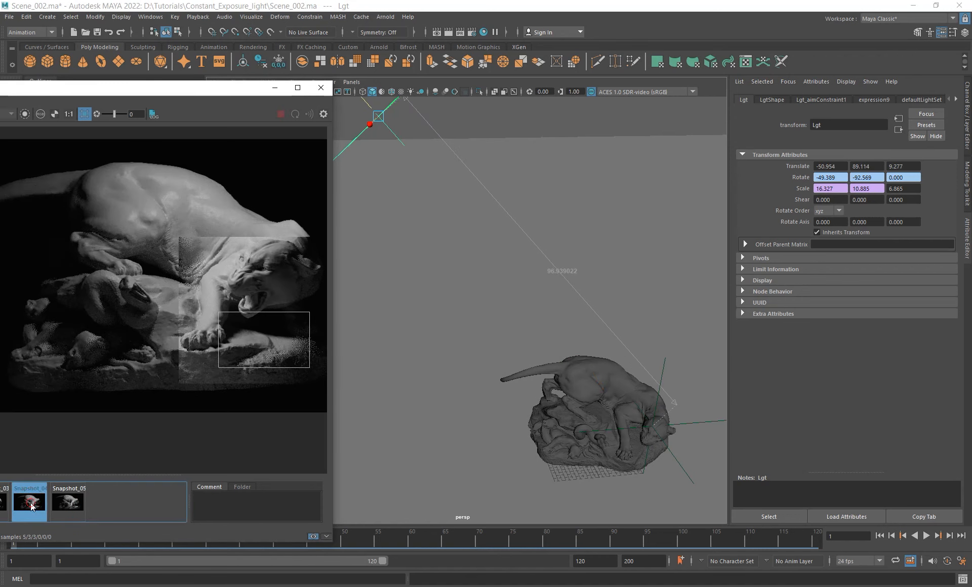
click(31, 504)
click(31, 504)
click(31, 504)
click(282, 116)
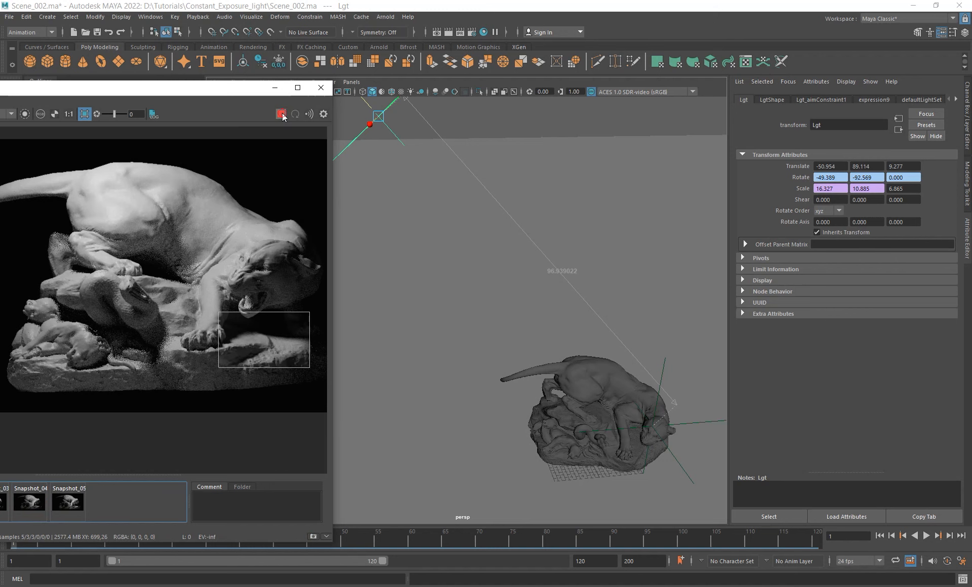
click(322, 89)
Move the rectangular light back along its aim axis towards the sculpture.
alt+middle_drag(461, 251, 463, 288)
scroll(475, 326, down, 1)
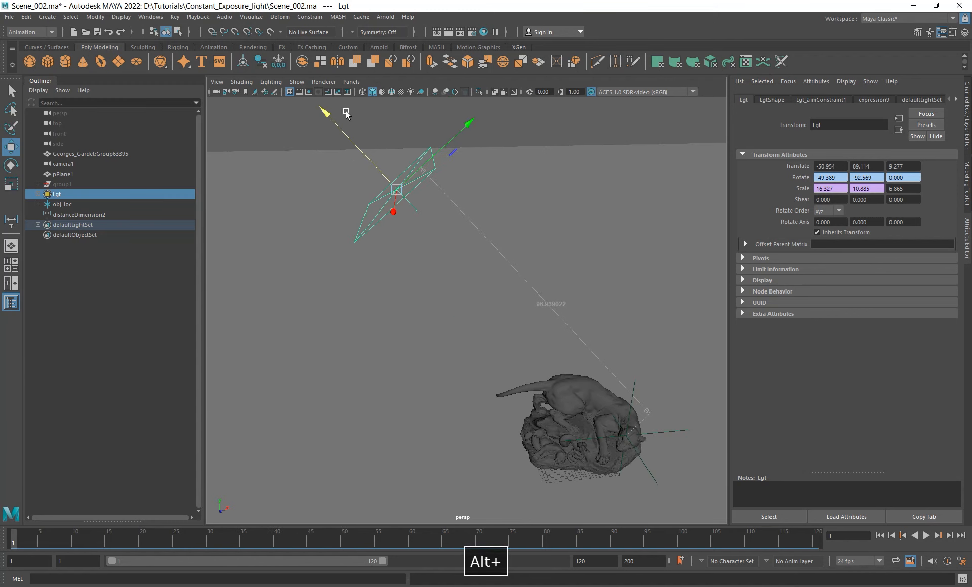
mouse_move(331, 118)
mouse_down()
mouse_move(415, 187)
mouse_move(436, 248)
mouse_move(305, 106)
mouse_move(442, 263)
mouse_move(288, 96)
mouse_move(491, 286)
mouse_move(379, 238)
mouse_move(445, 310)
mouse_up()
alt+right_drag(446, 311, 363, 317)
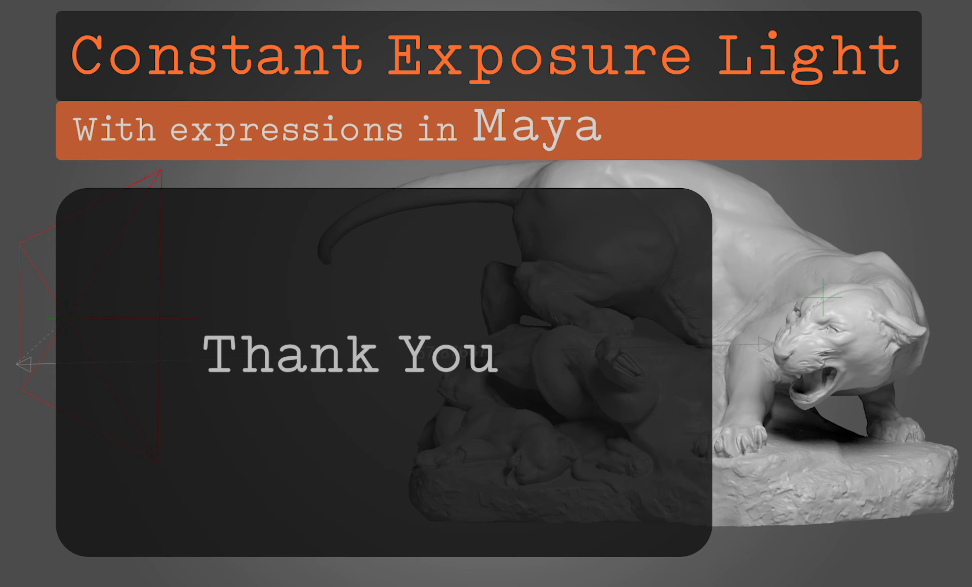